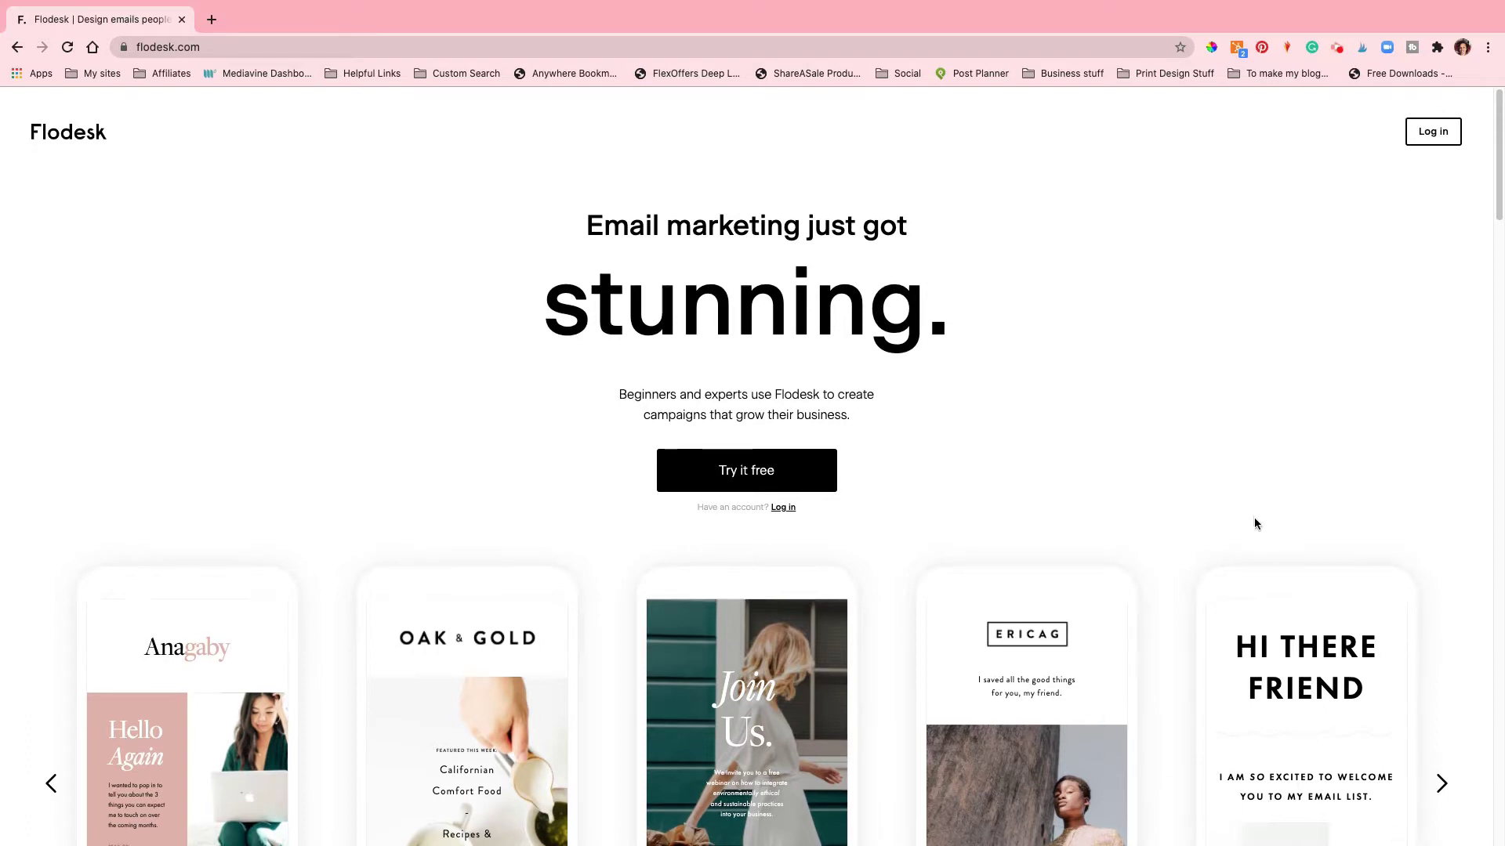
Step: Advance the homepage carousel through four sample email templates, then scroll back to the top
scroll(1254, 525, down, 3)
click(1442, 550)
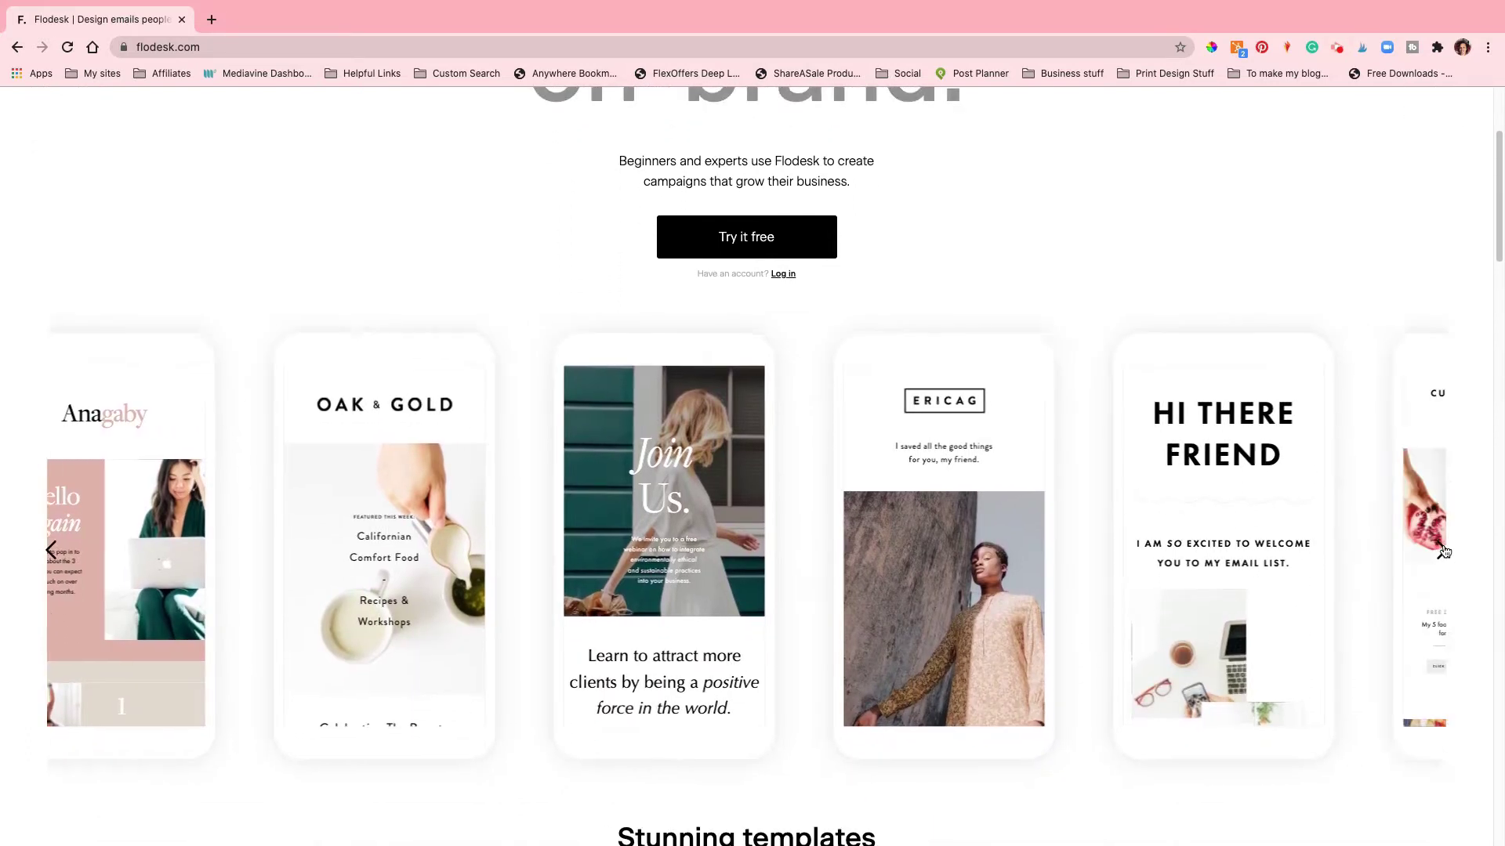
click(1442, 551)
click(1442, 551)
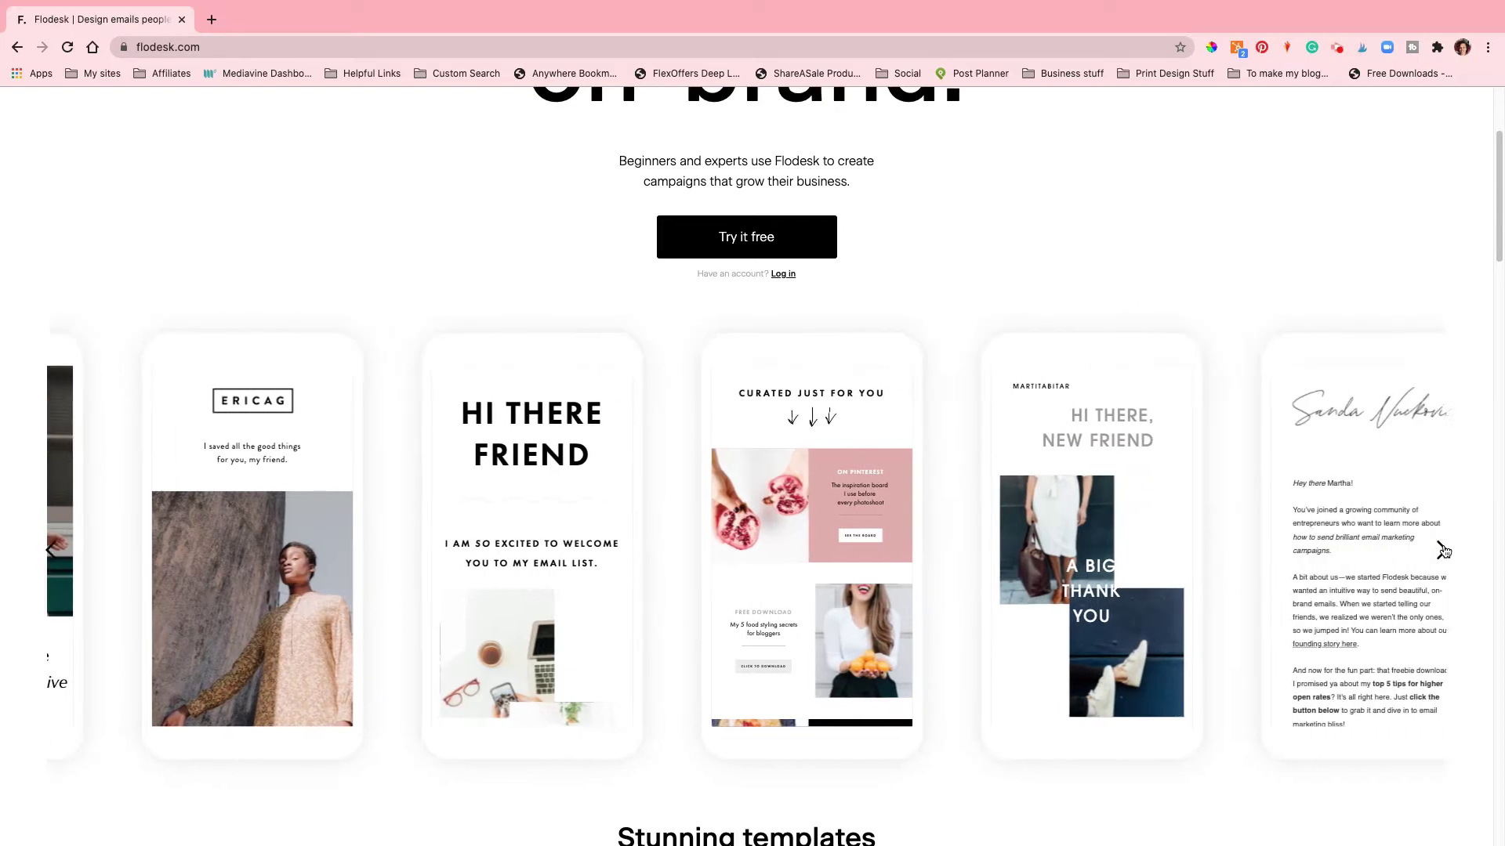
click(1442, 550)
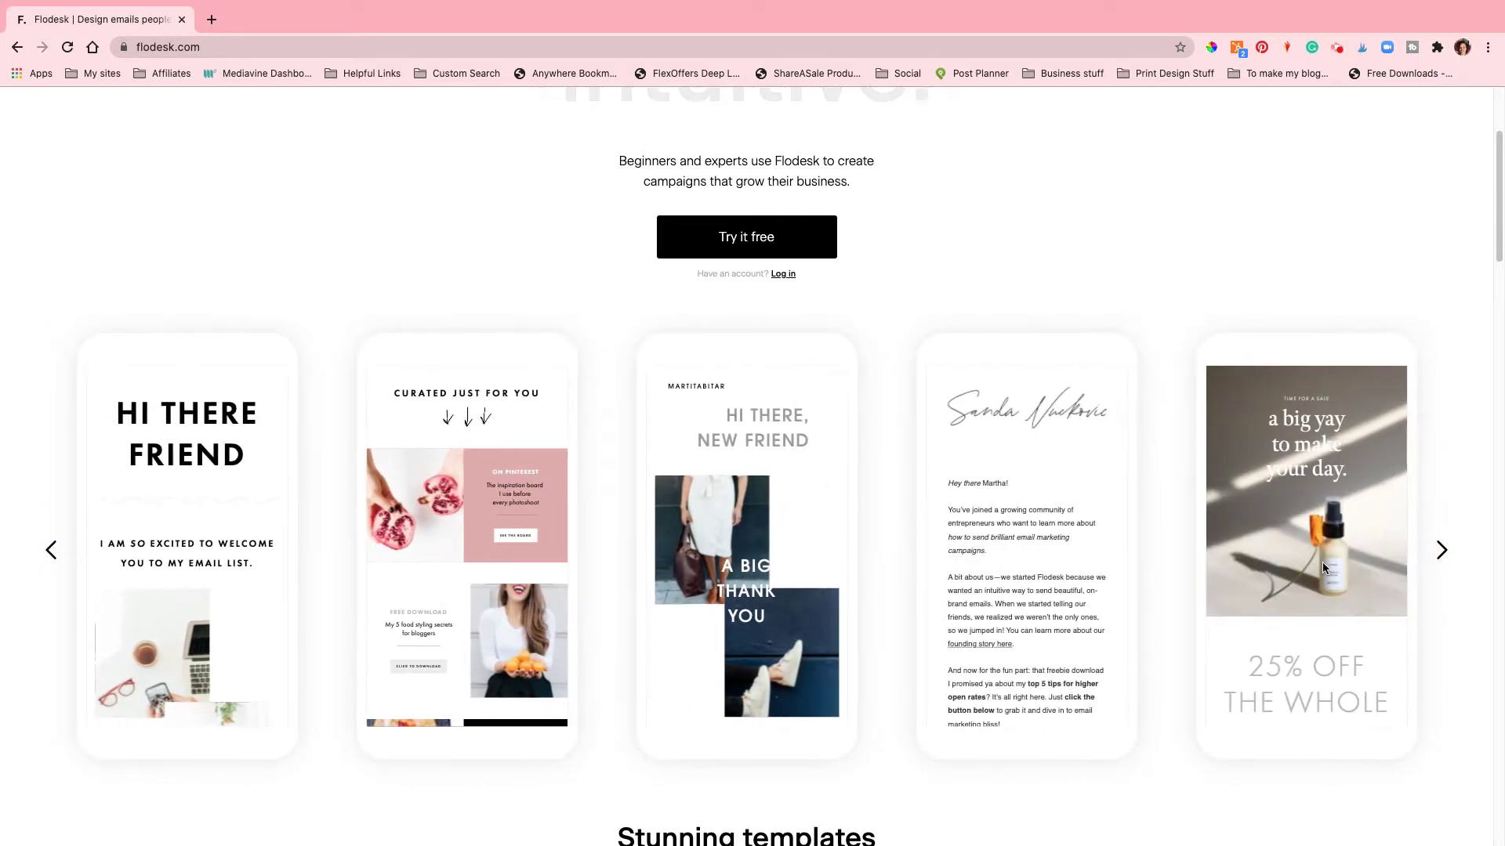
scroll(1335, 532, up, 3)
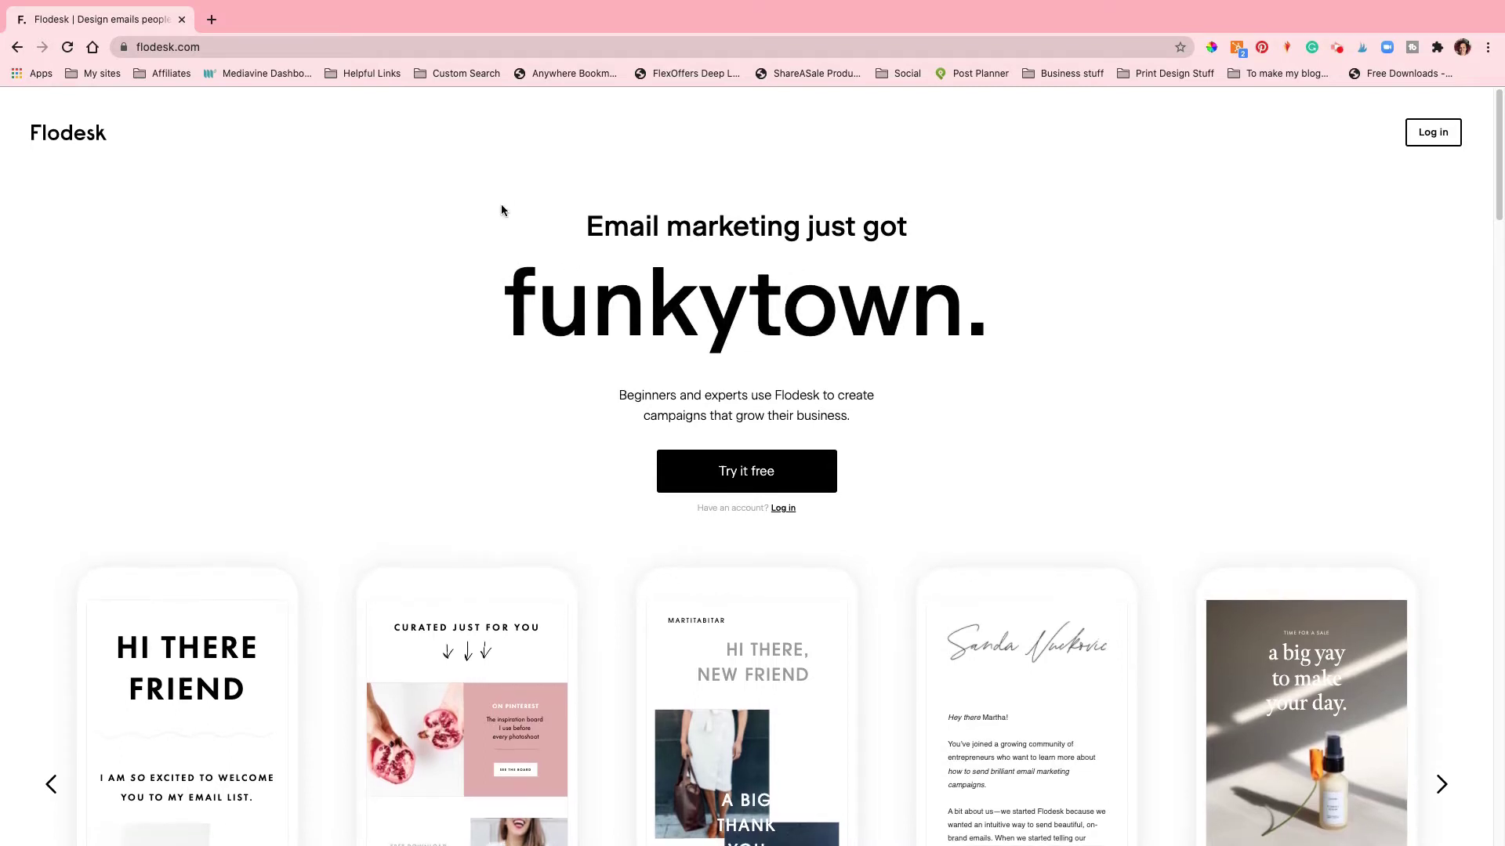
Step: Open a new blank browser tab beside the Flodesk homepage tab
click(212, 20)
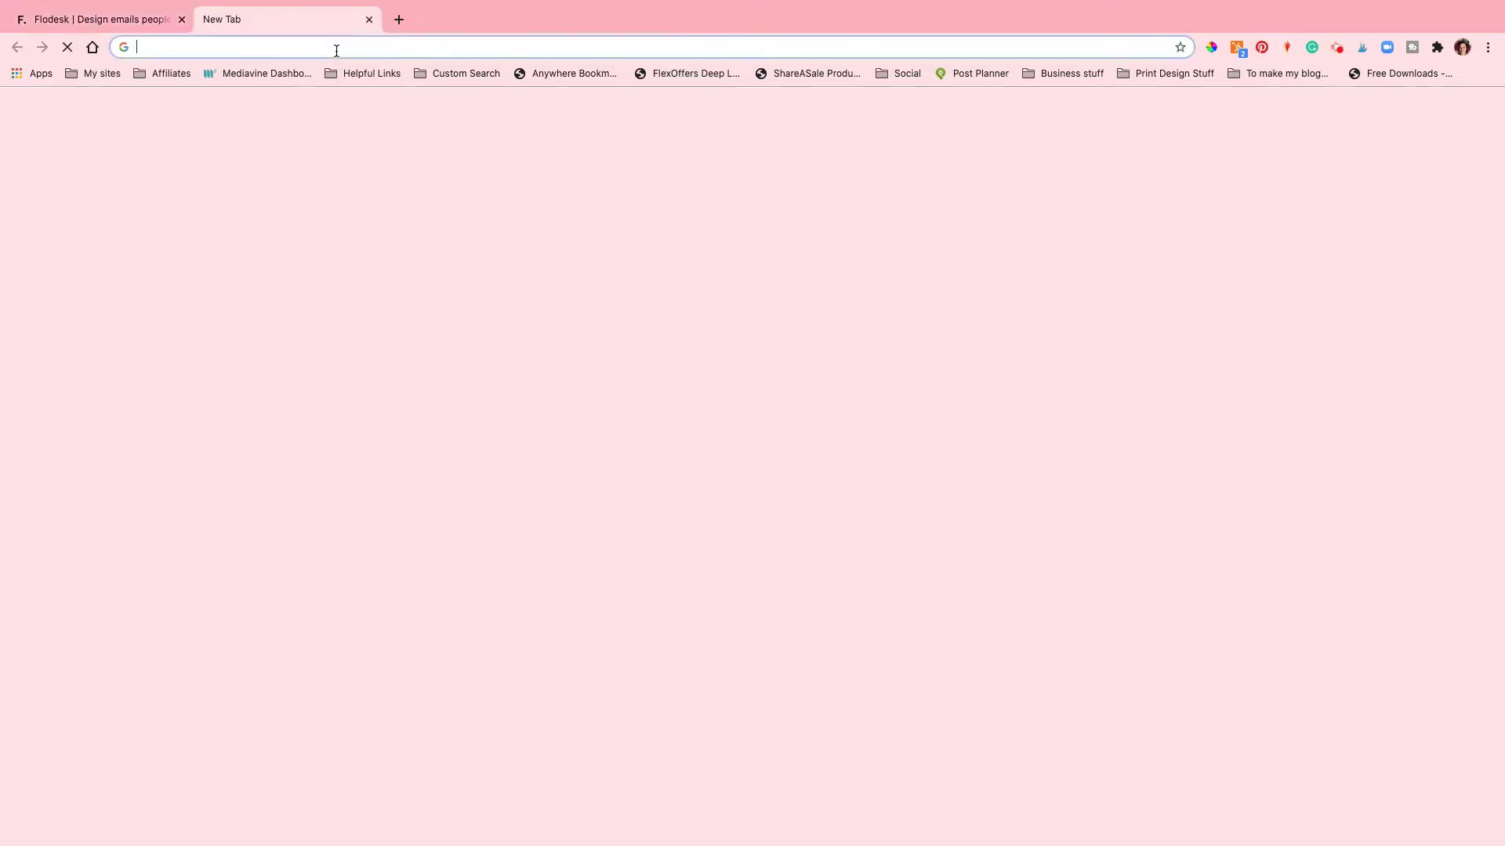
Step: Go to the Color Me Crafty blog and open the Unicorn Pumpkin post
text(c)
click(361, 75)
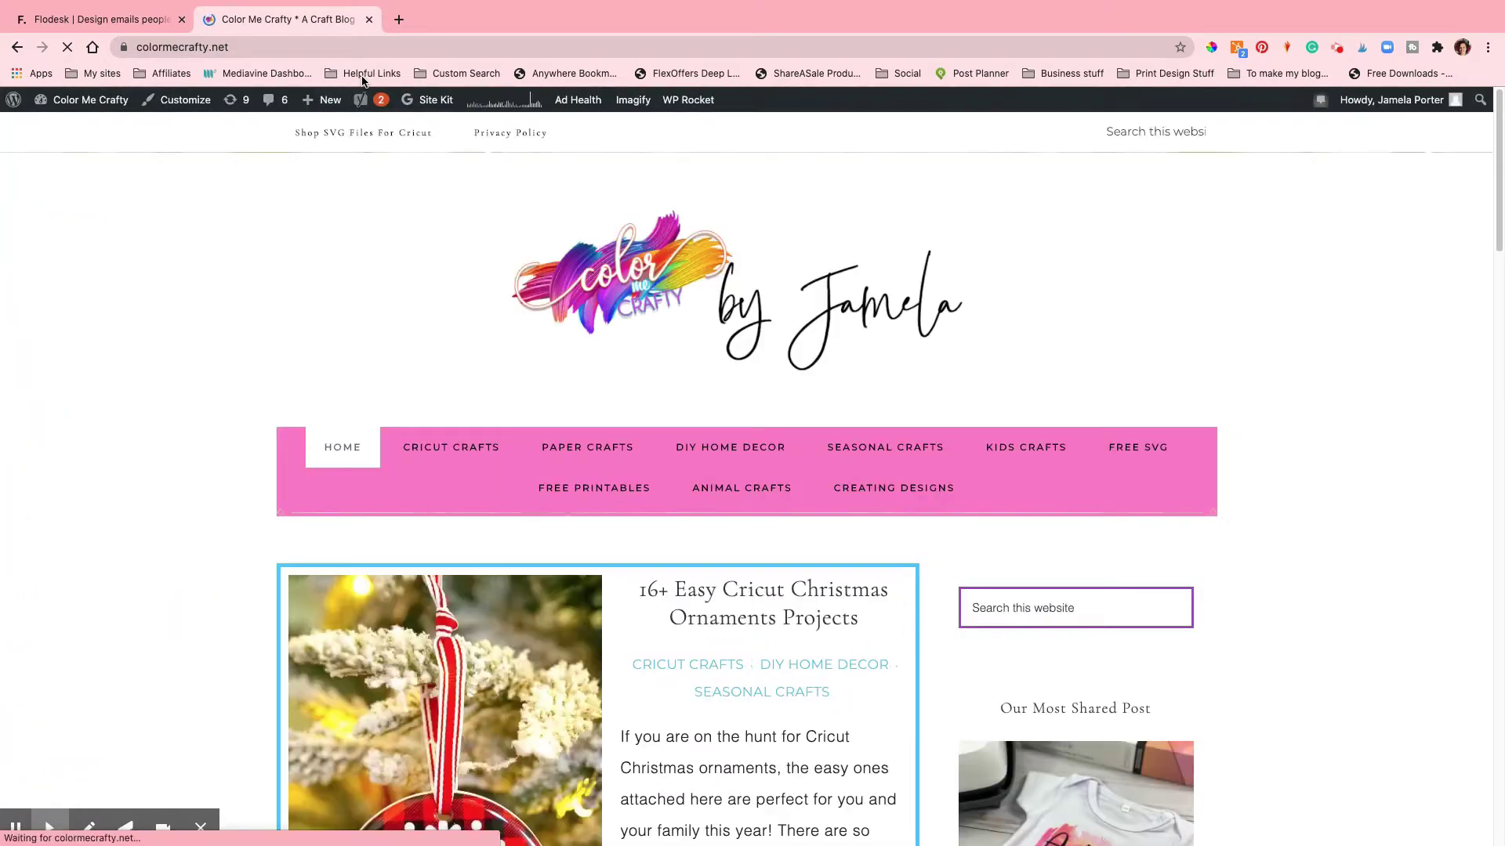
scroll(876, 374, down, 10)
scroll(877, 381, down, 5)
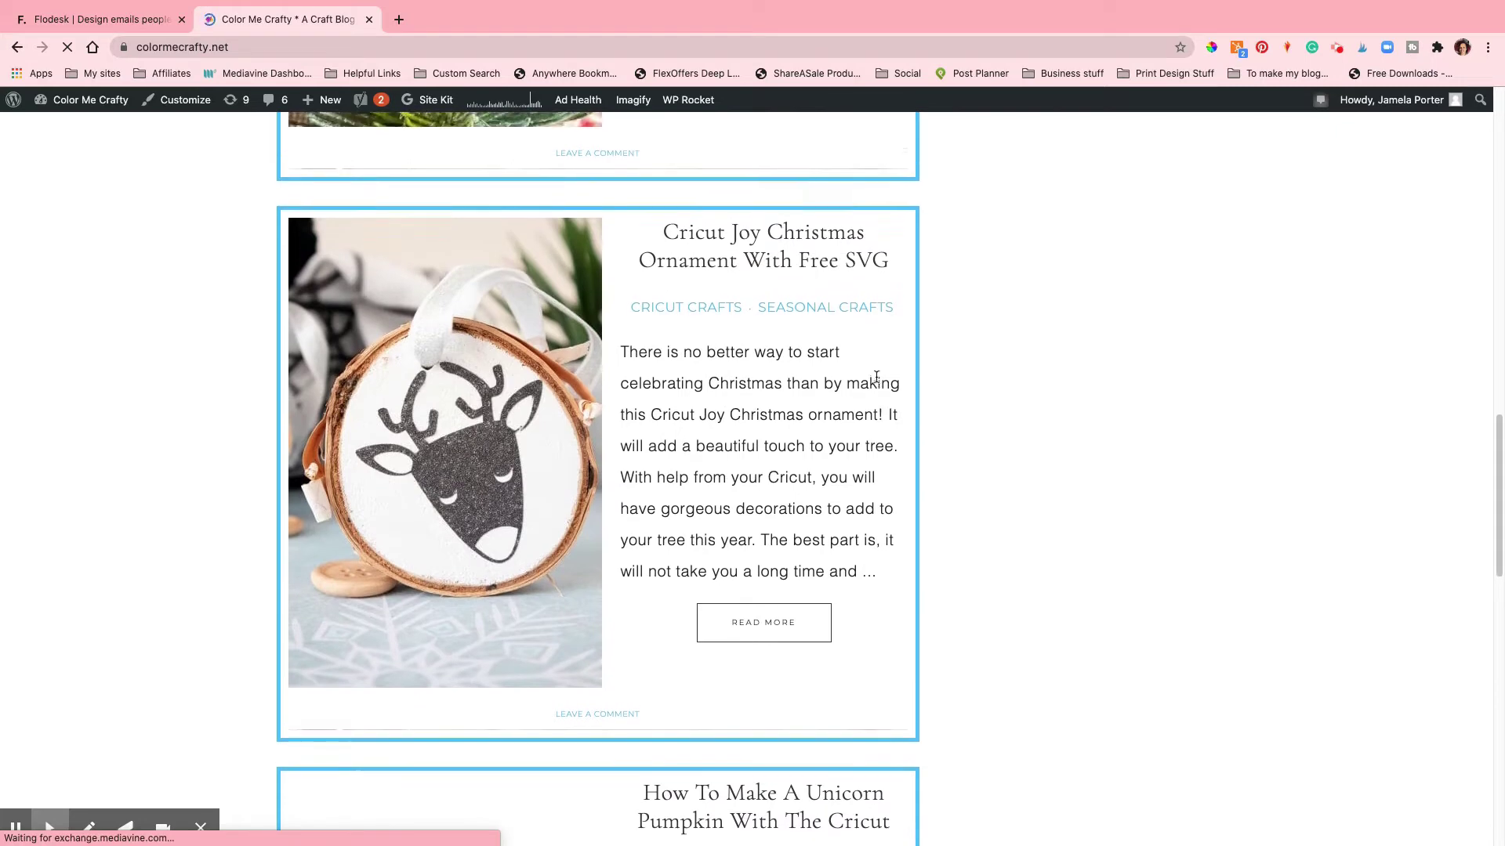
scroll(876, 379, down, 3)
scroll(876, 377, down, 4)
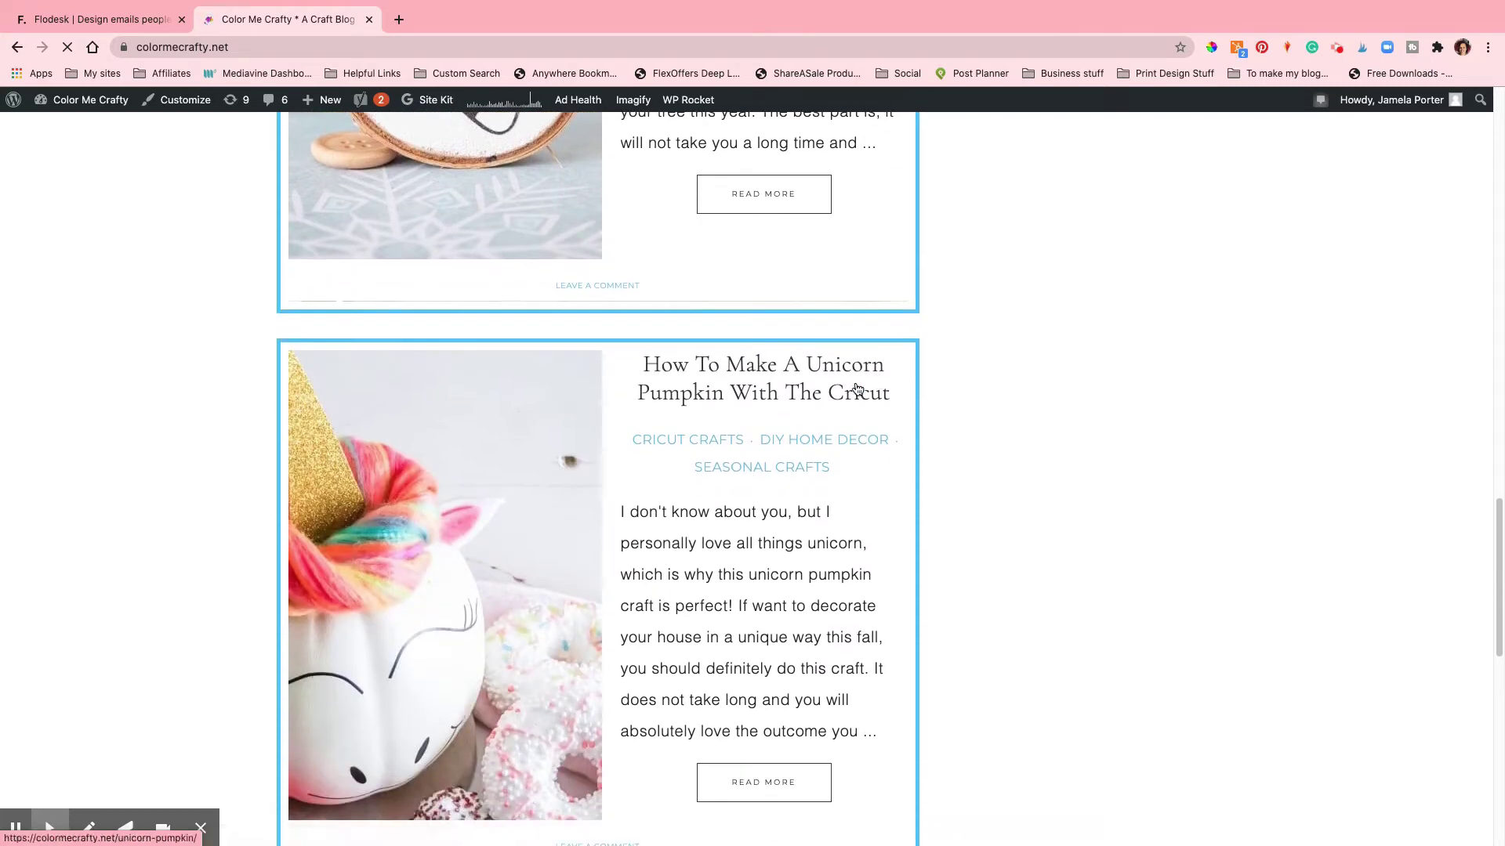
click(821, 396)
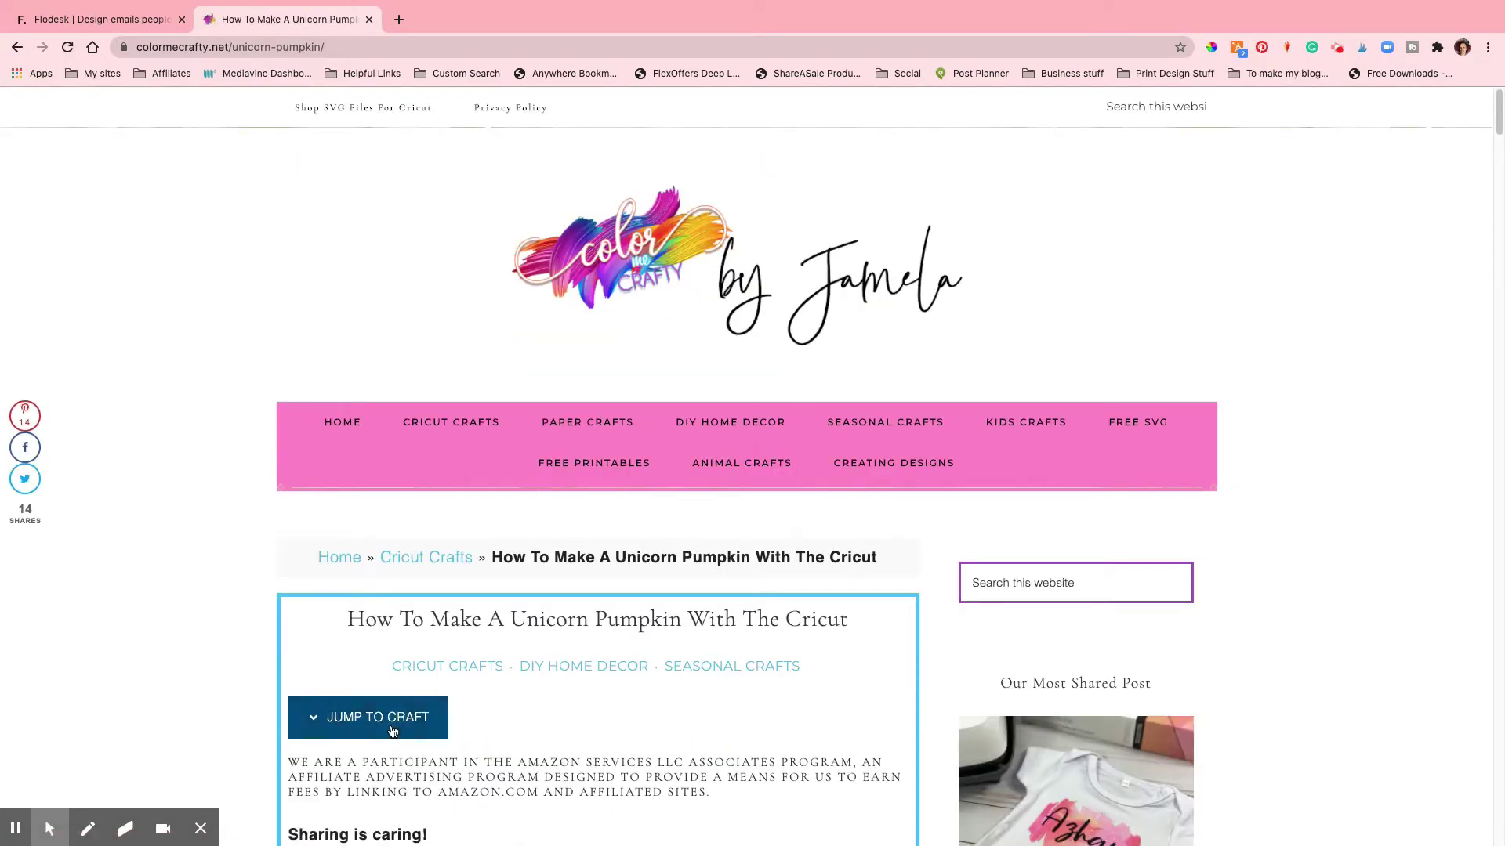
Step: Skip to the craft card and follow the 'Unicorn Pumpkin Cut File' link under Materials
scroll(1058, 793, down, 15)
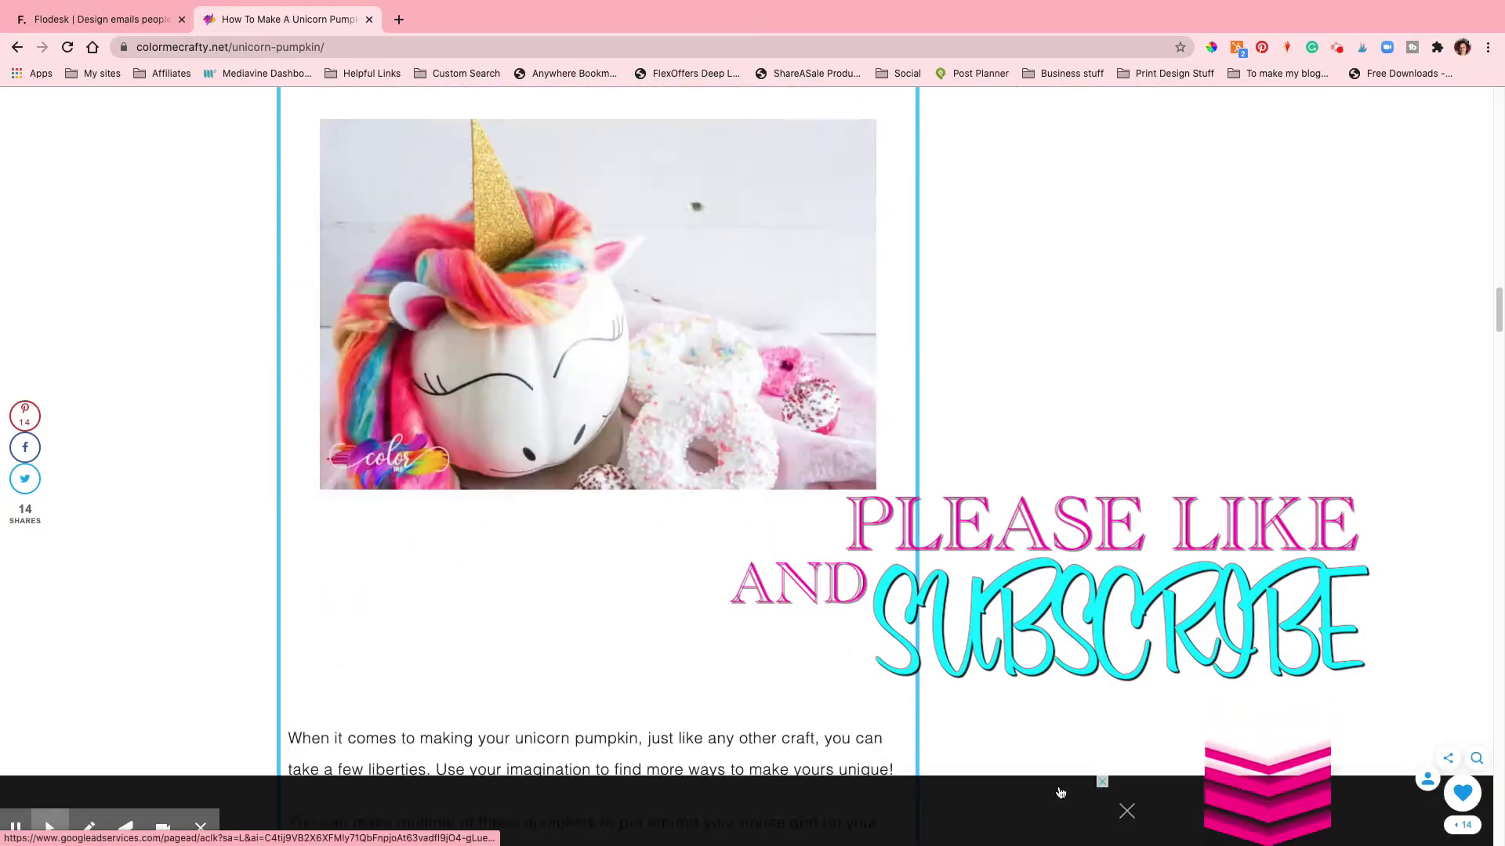
scroll(1060, 793, down, 10)
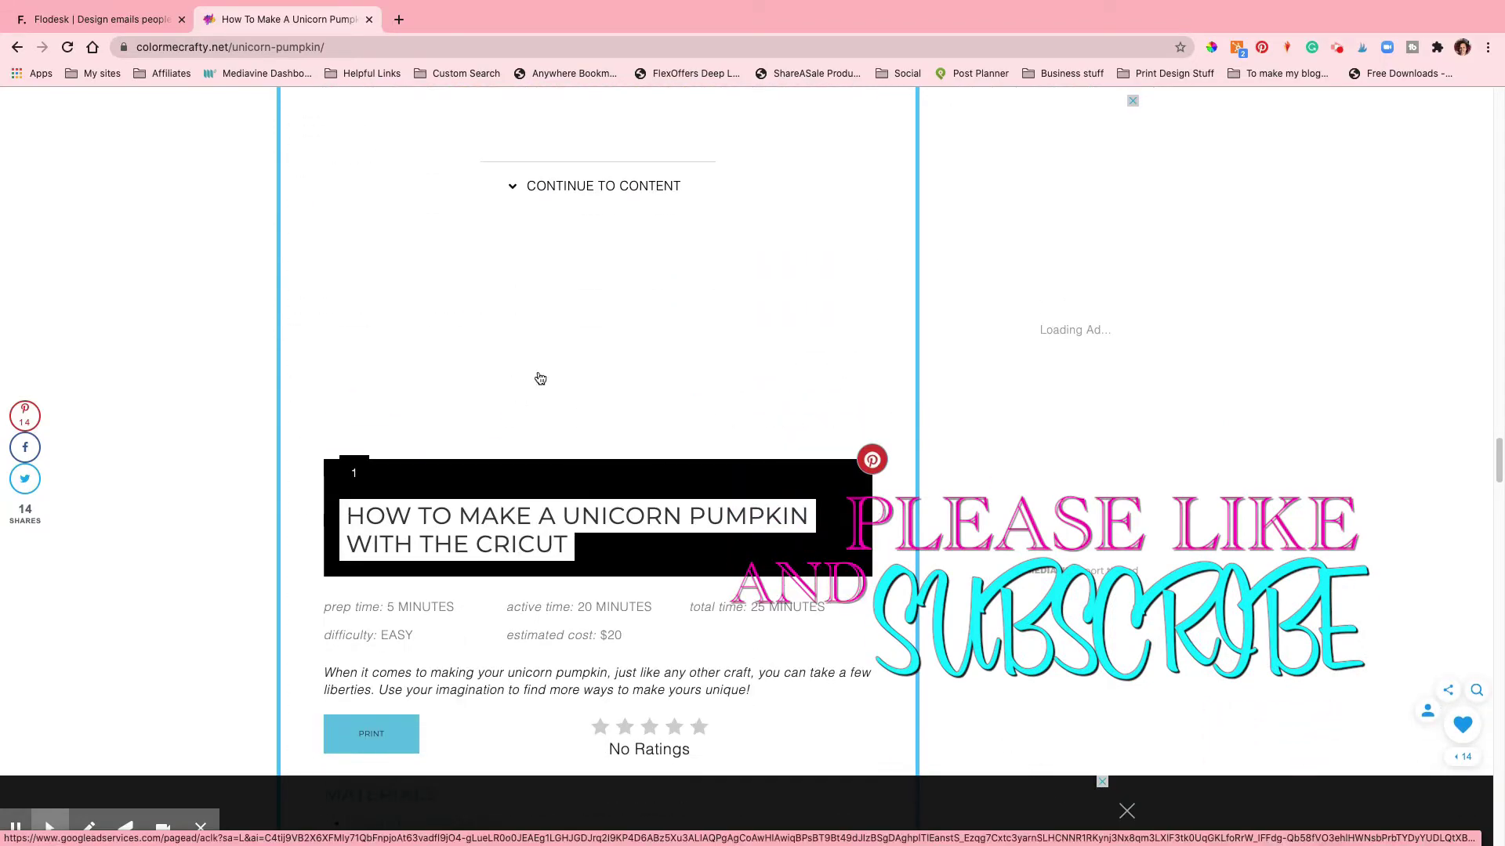
click(601, 148)
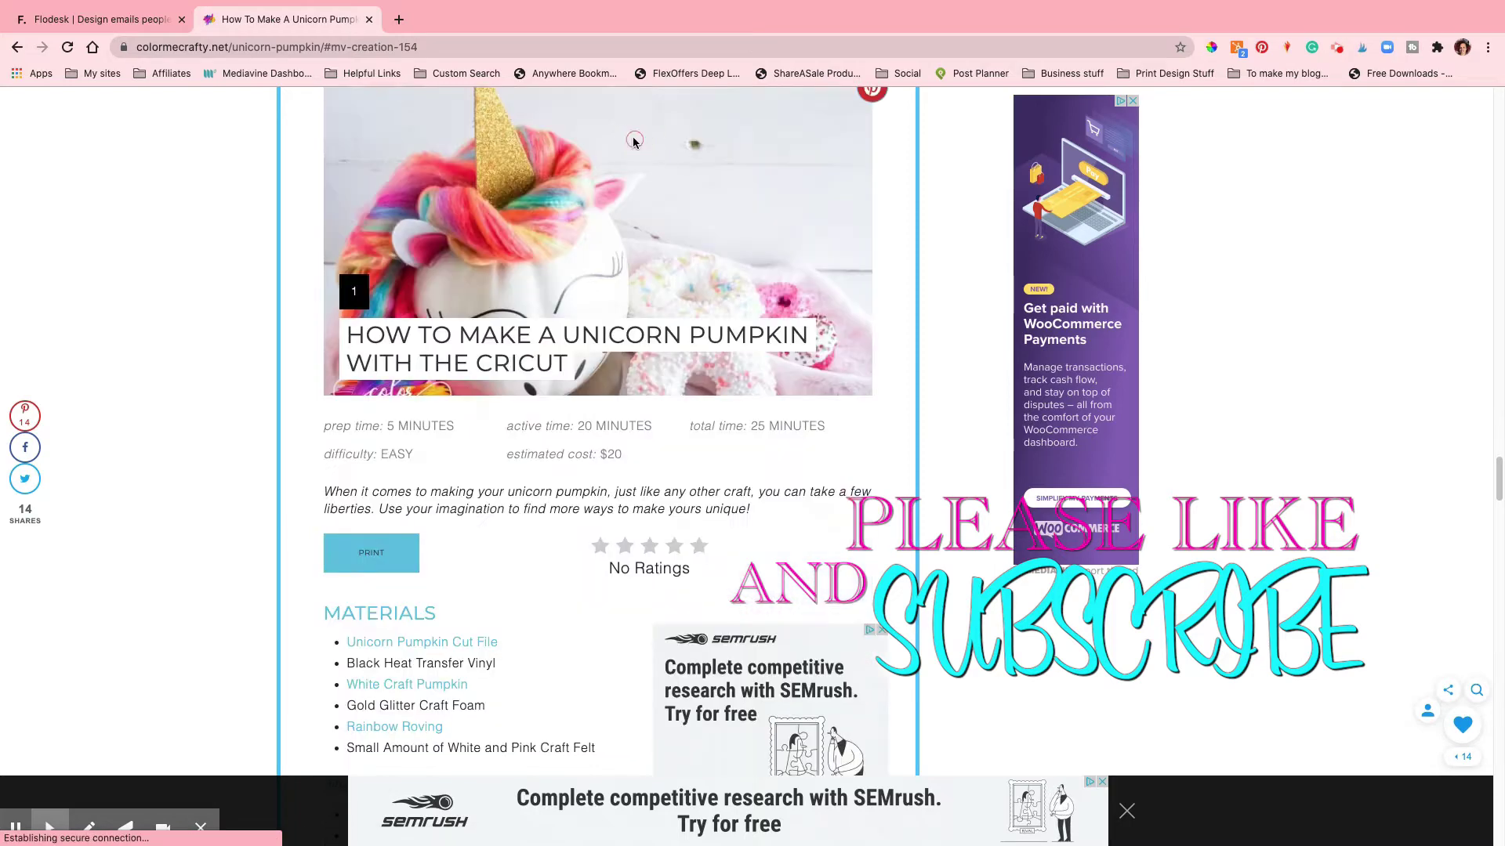
scroll(745, 546, down, 4)
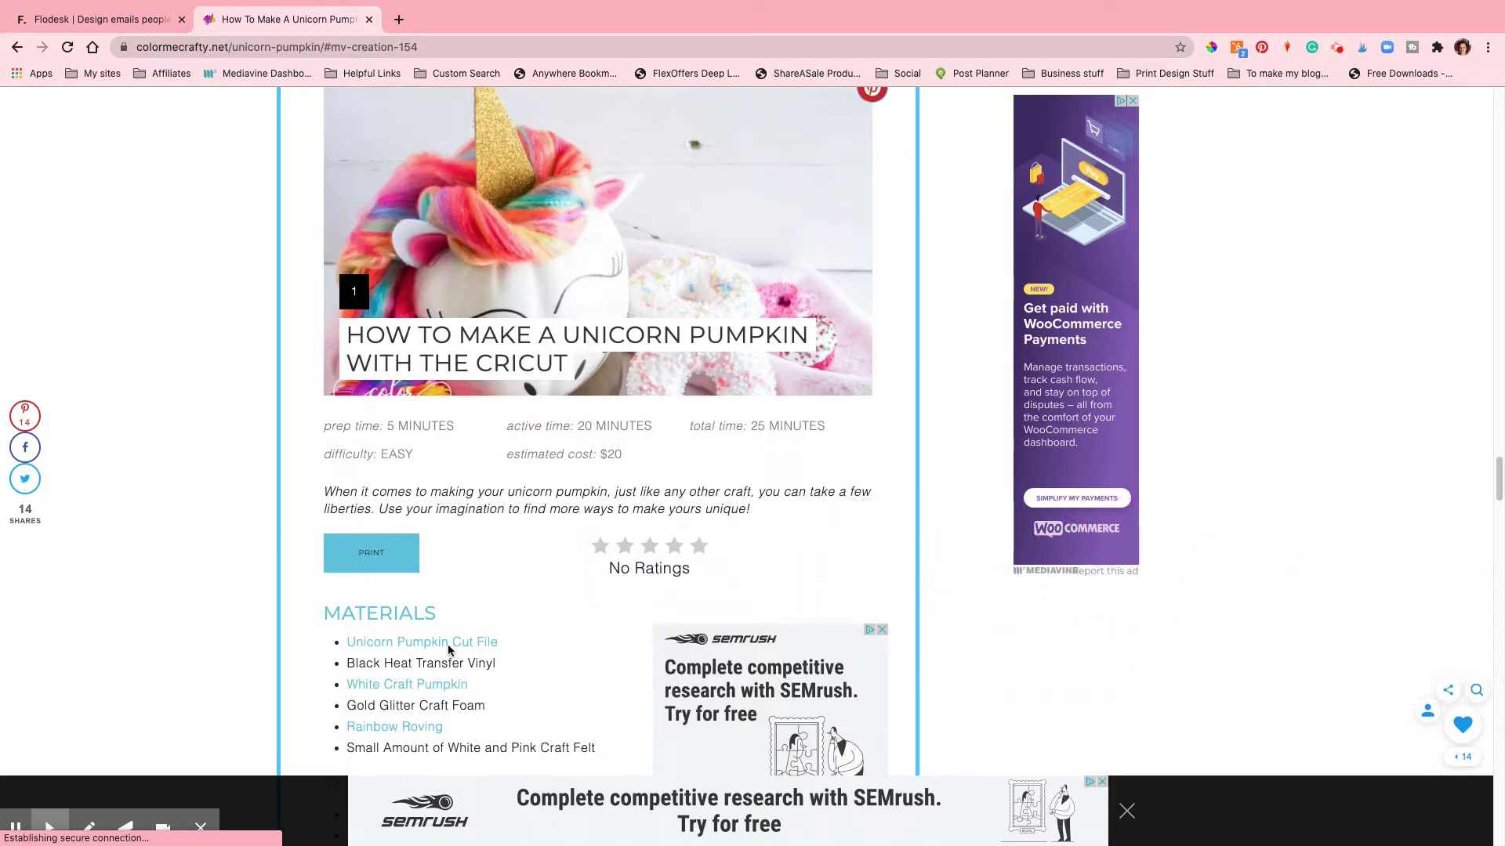
scroll(450, 652, down, 1)
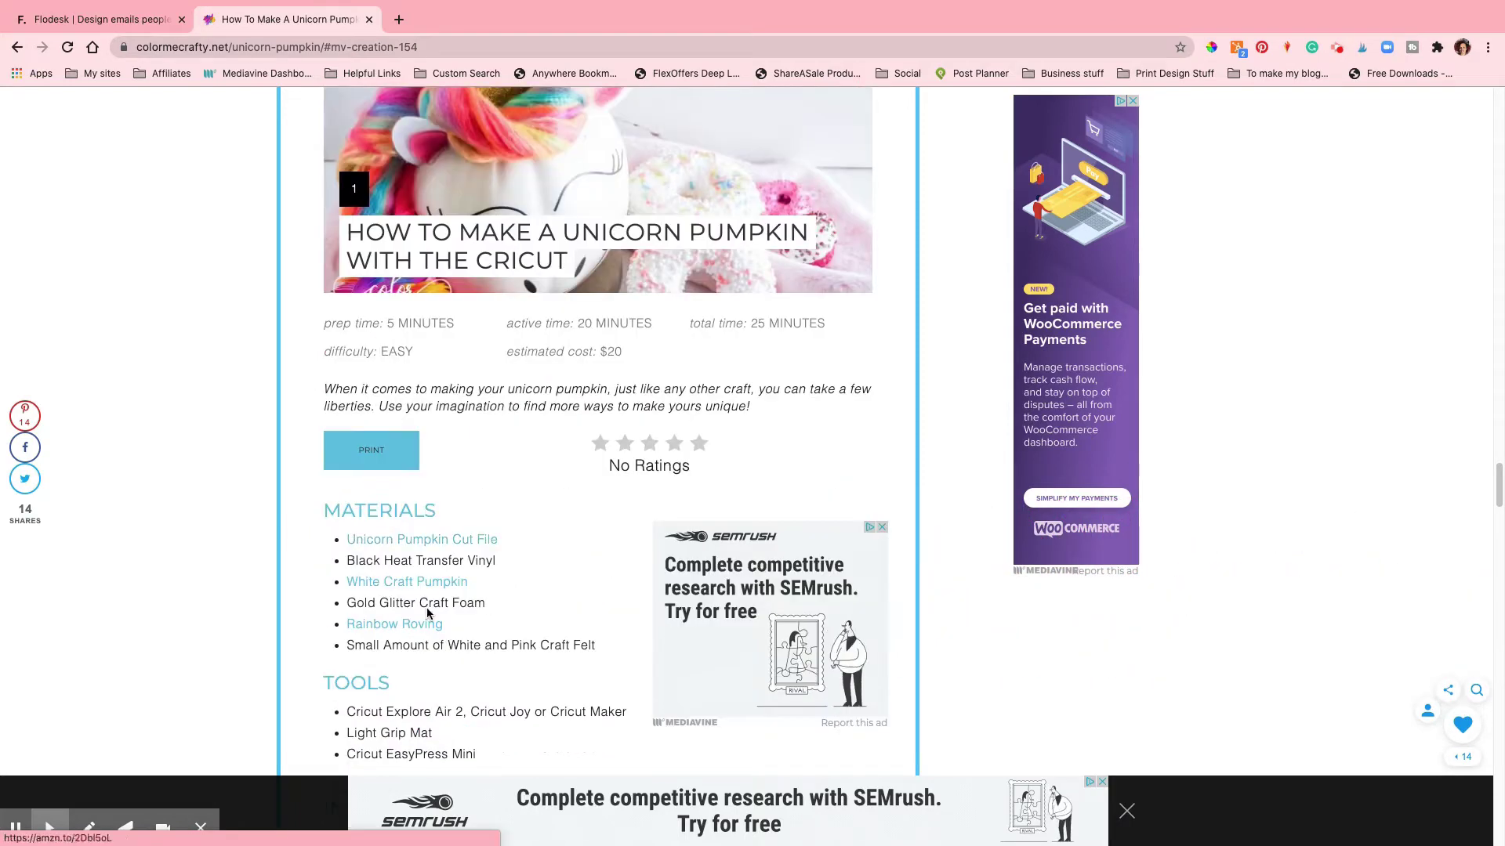
click(414, 541)
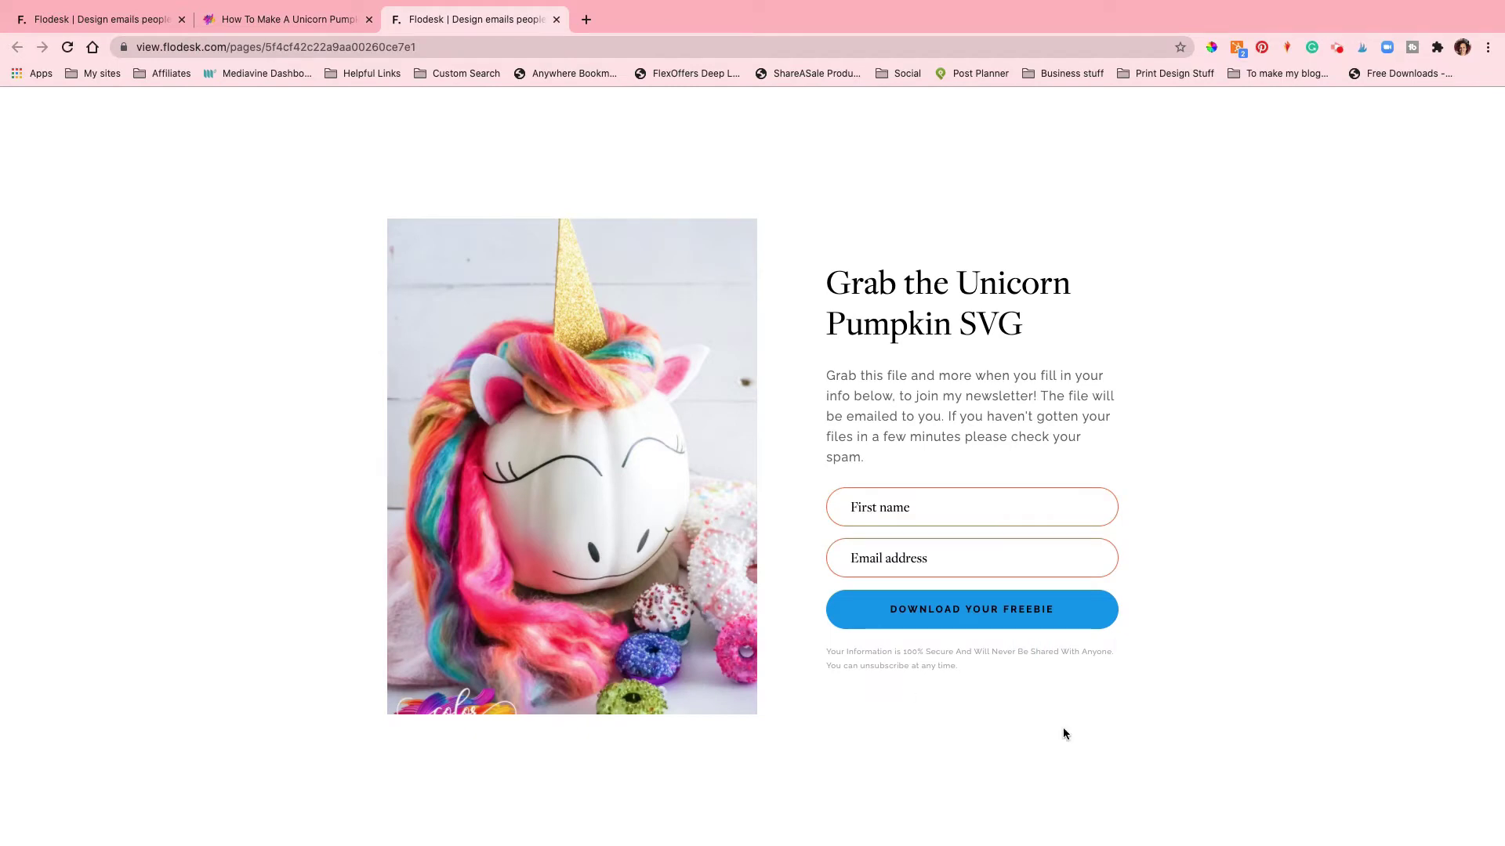
Step: Test the First name field on the Unicorn Pumpkin SVG opt-in page, then close that tab
click(912, 515)
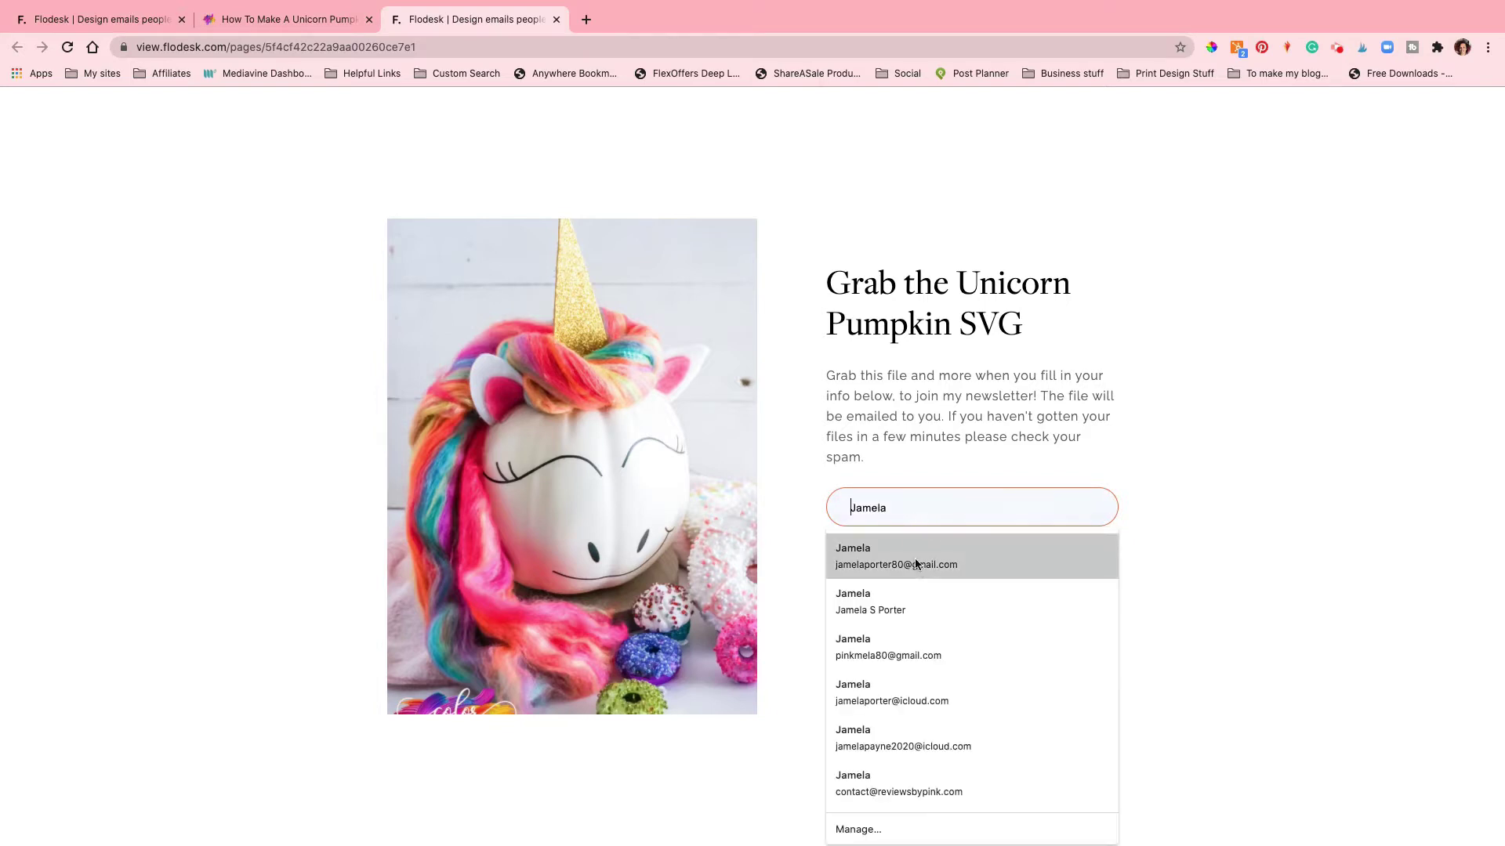
click(1199, 522)
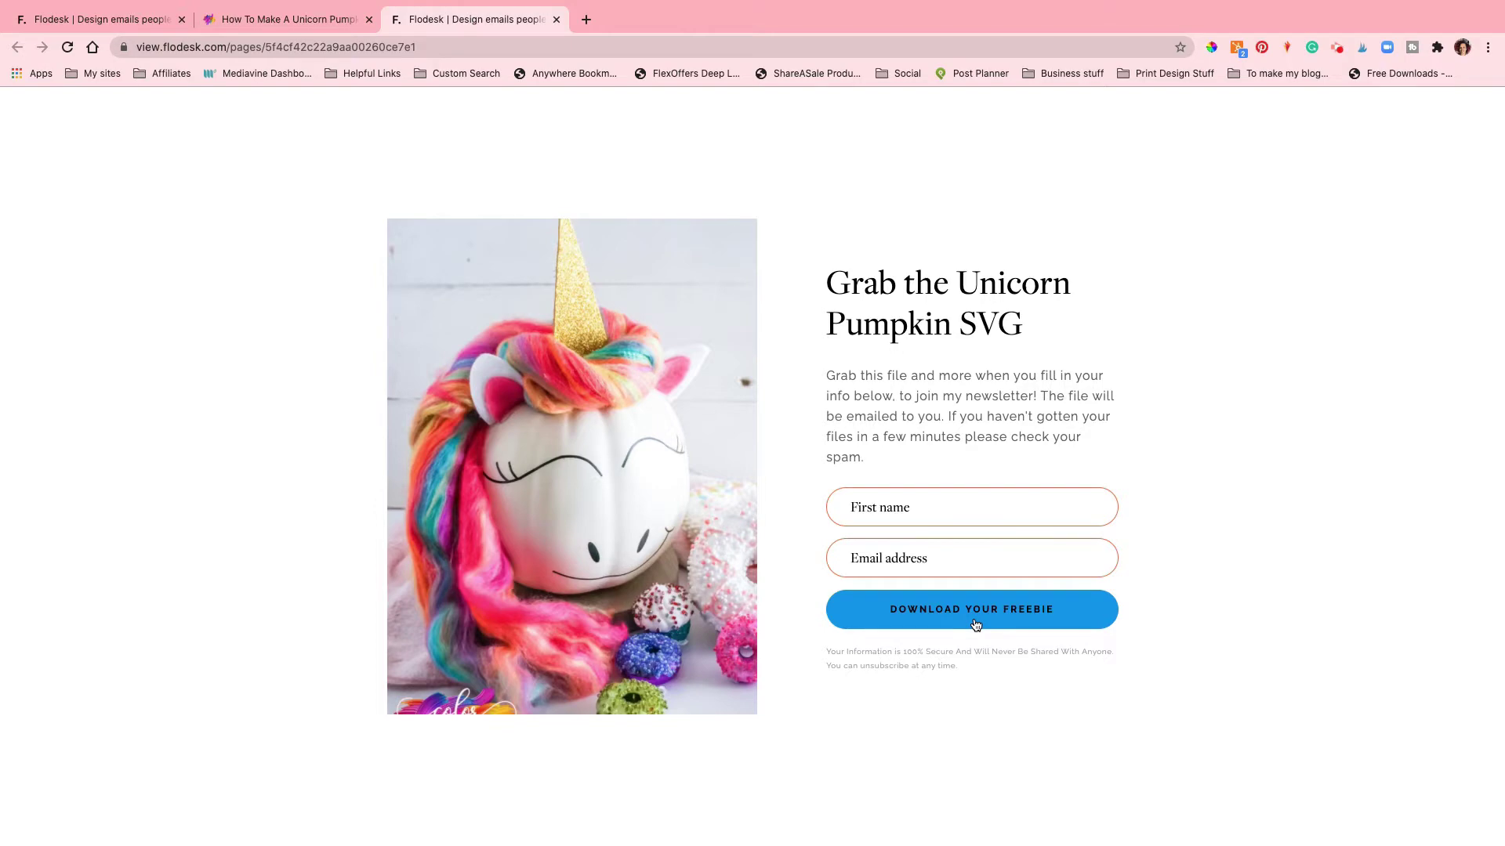
click(557, 21)
Step: Return to the Flodesk tab, log in, and go to Audience > Segments
click(126, 19)
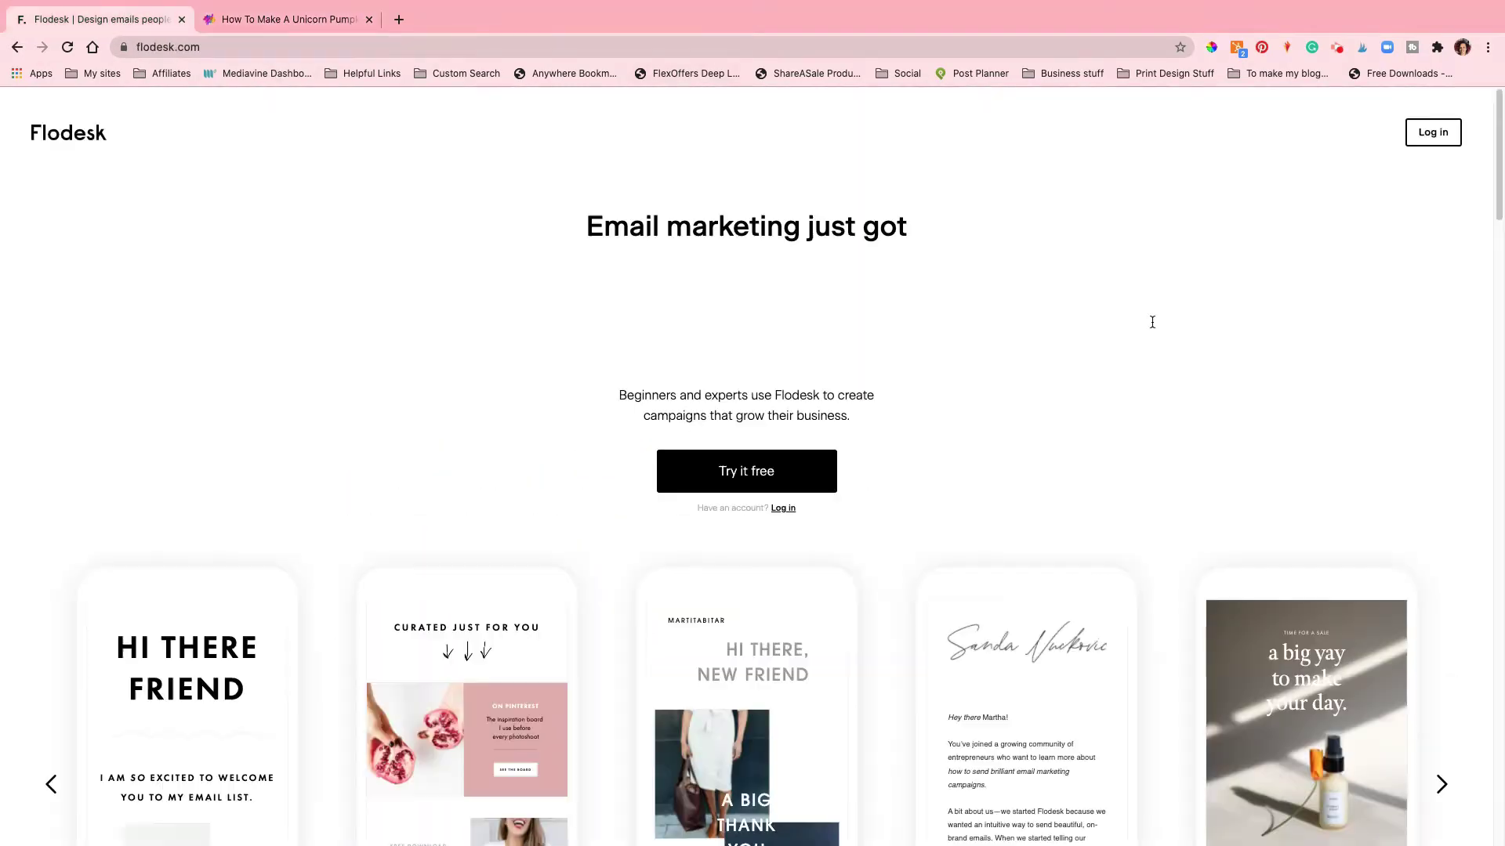
click(1432, 133)
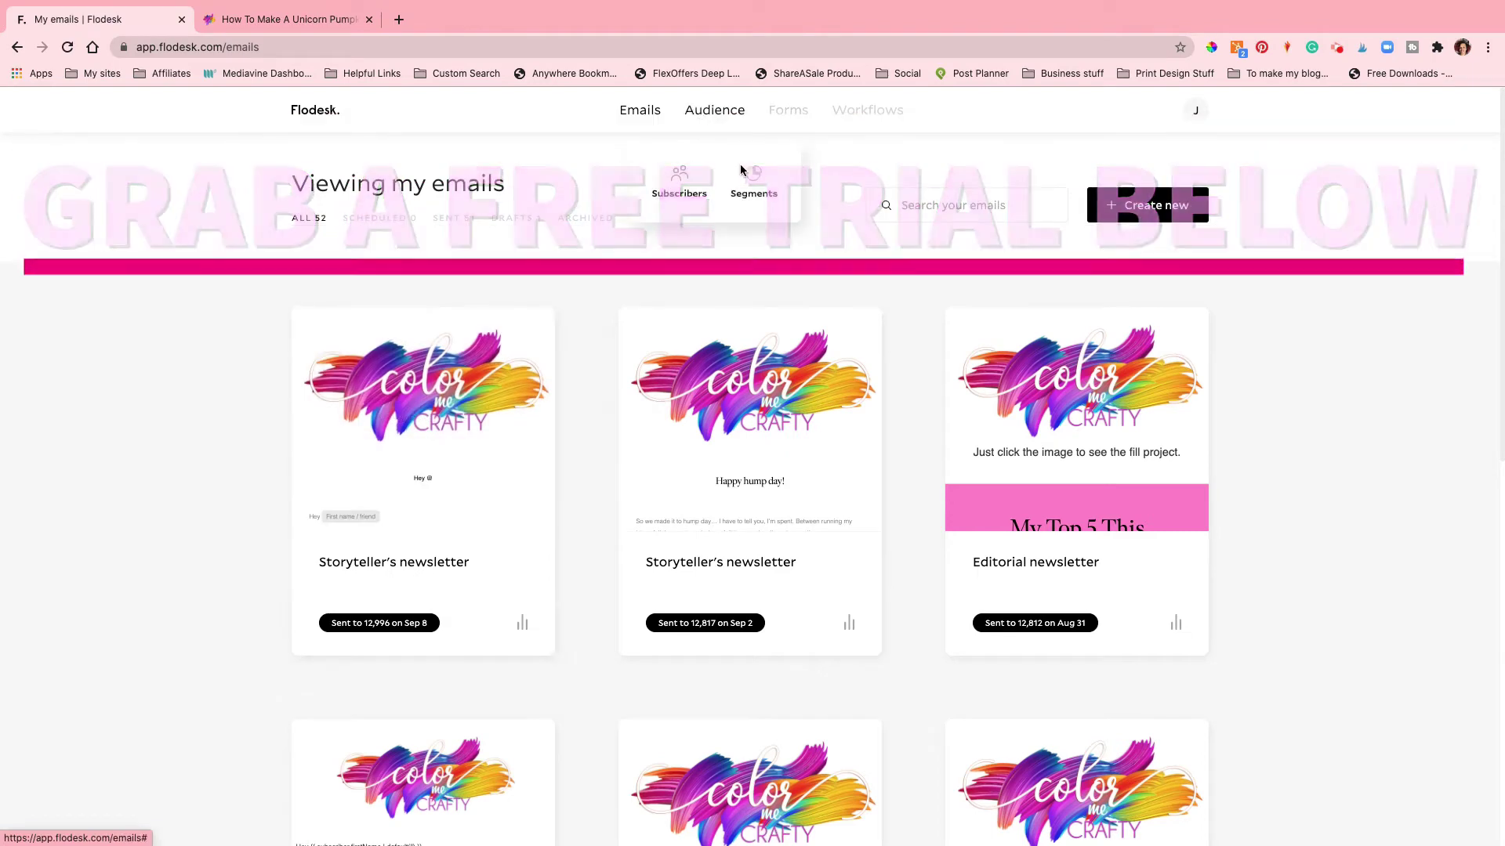
click(750, 175)
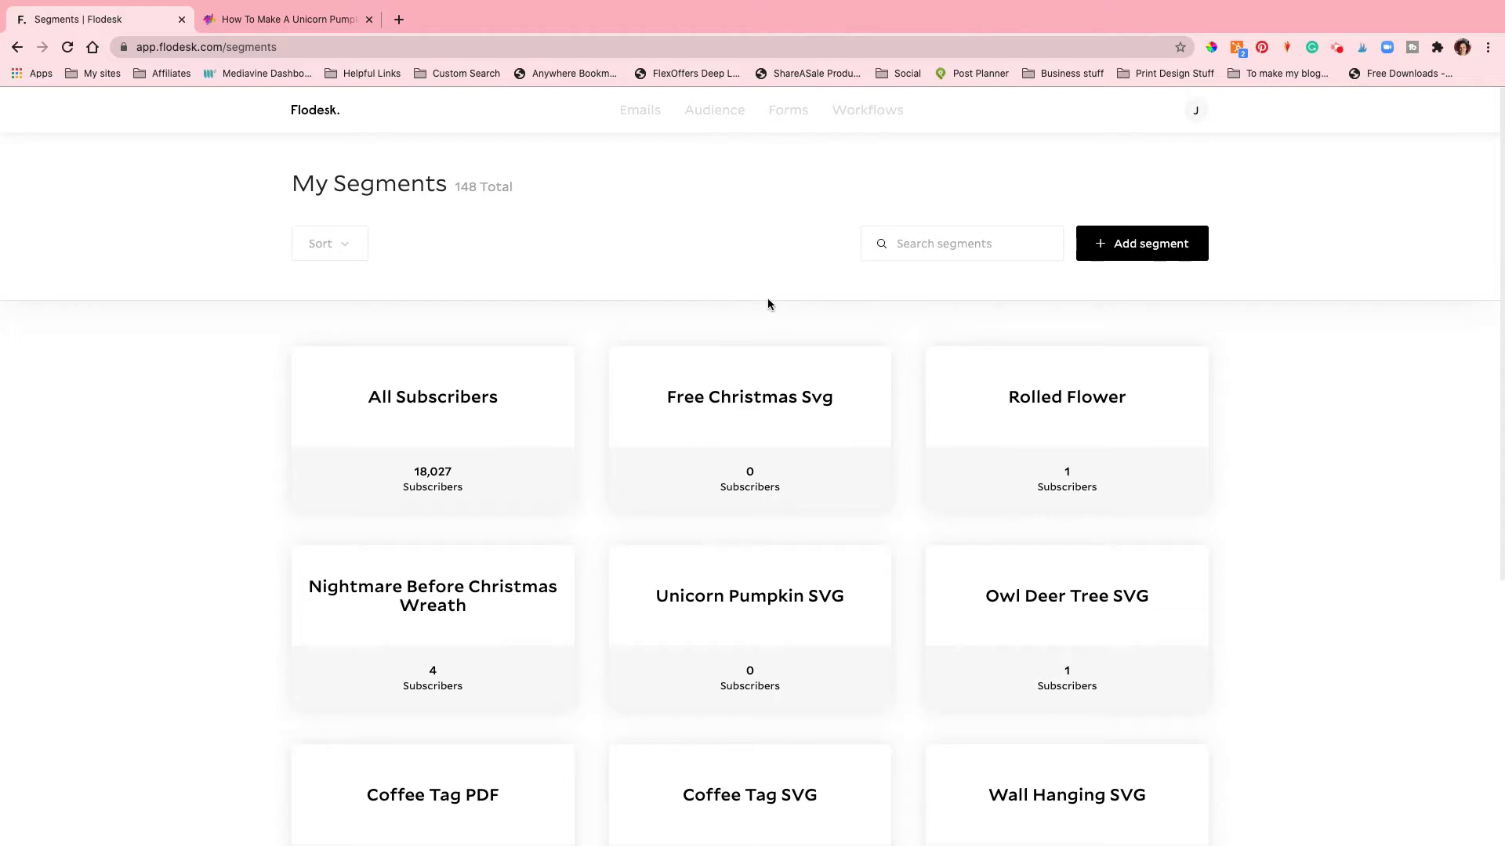
scroll(768, 304, down, 3)
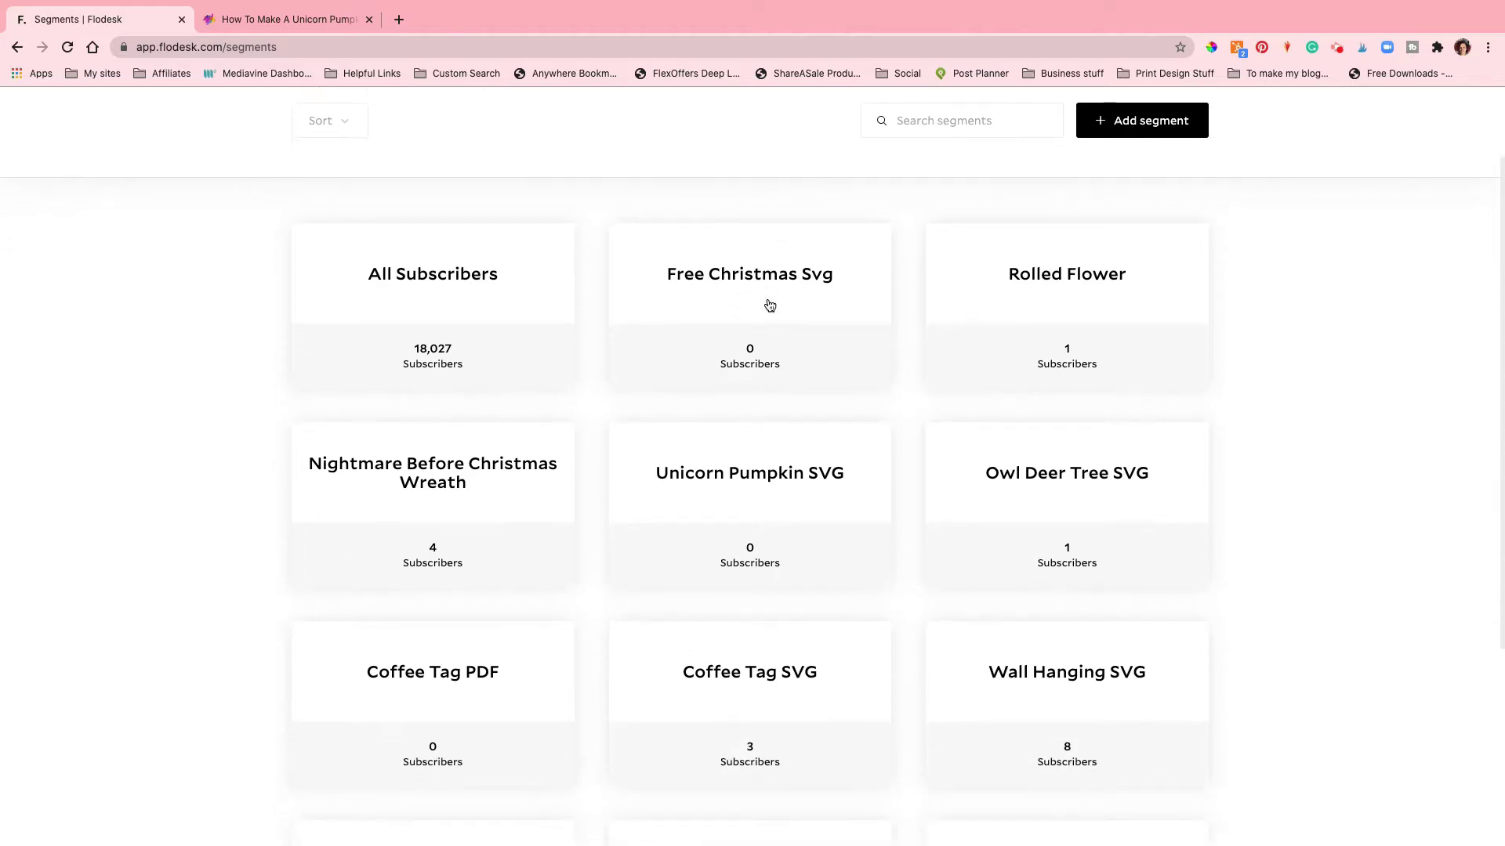
scroll(768, 304, down, 2)
scroll(767, 303, up, 5)
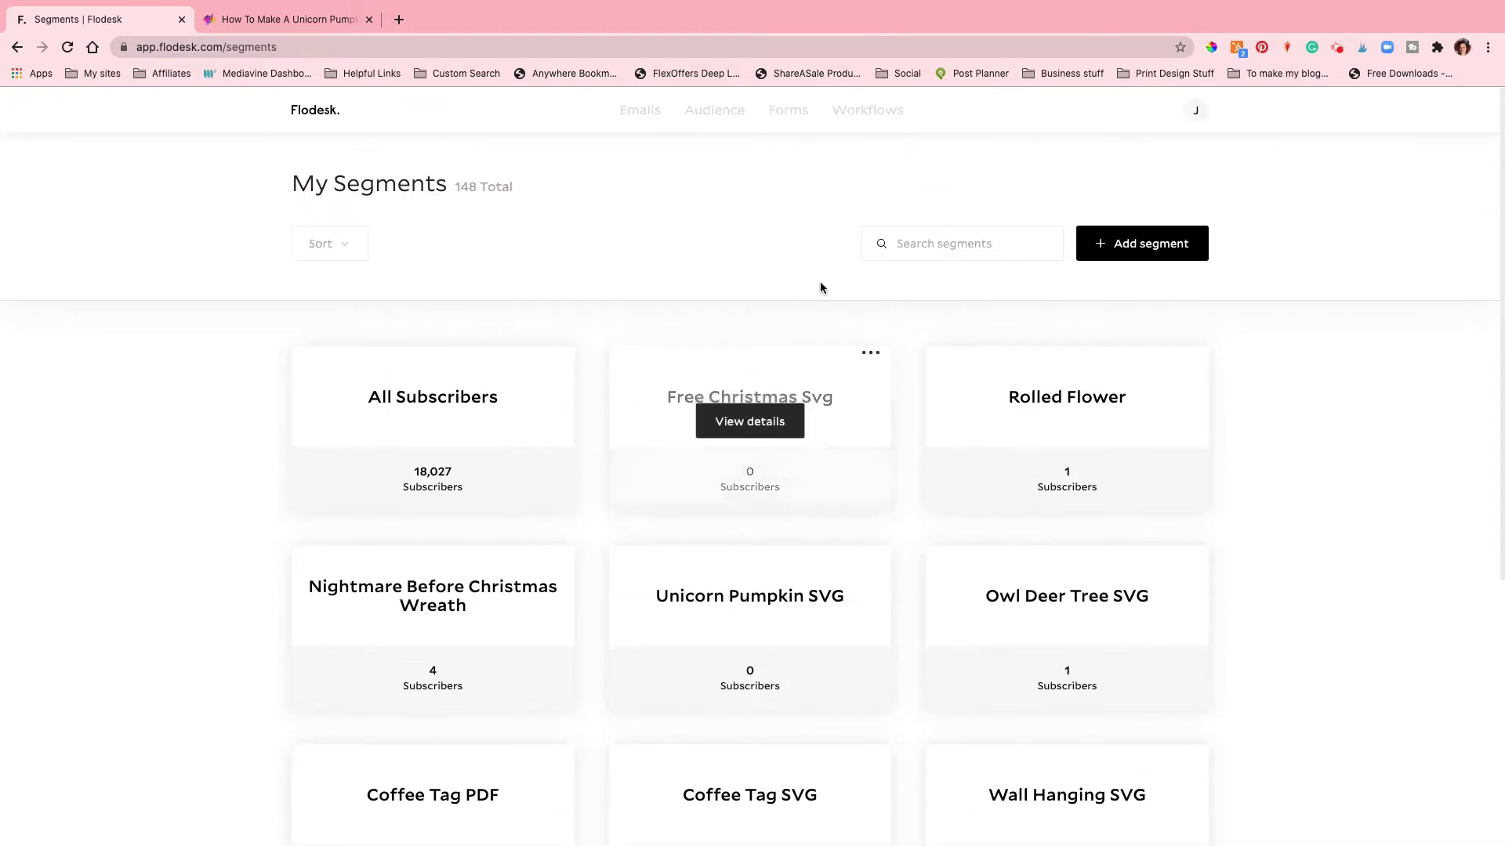
click(961, 243)
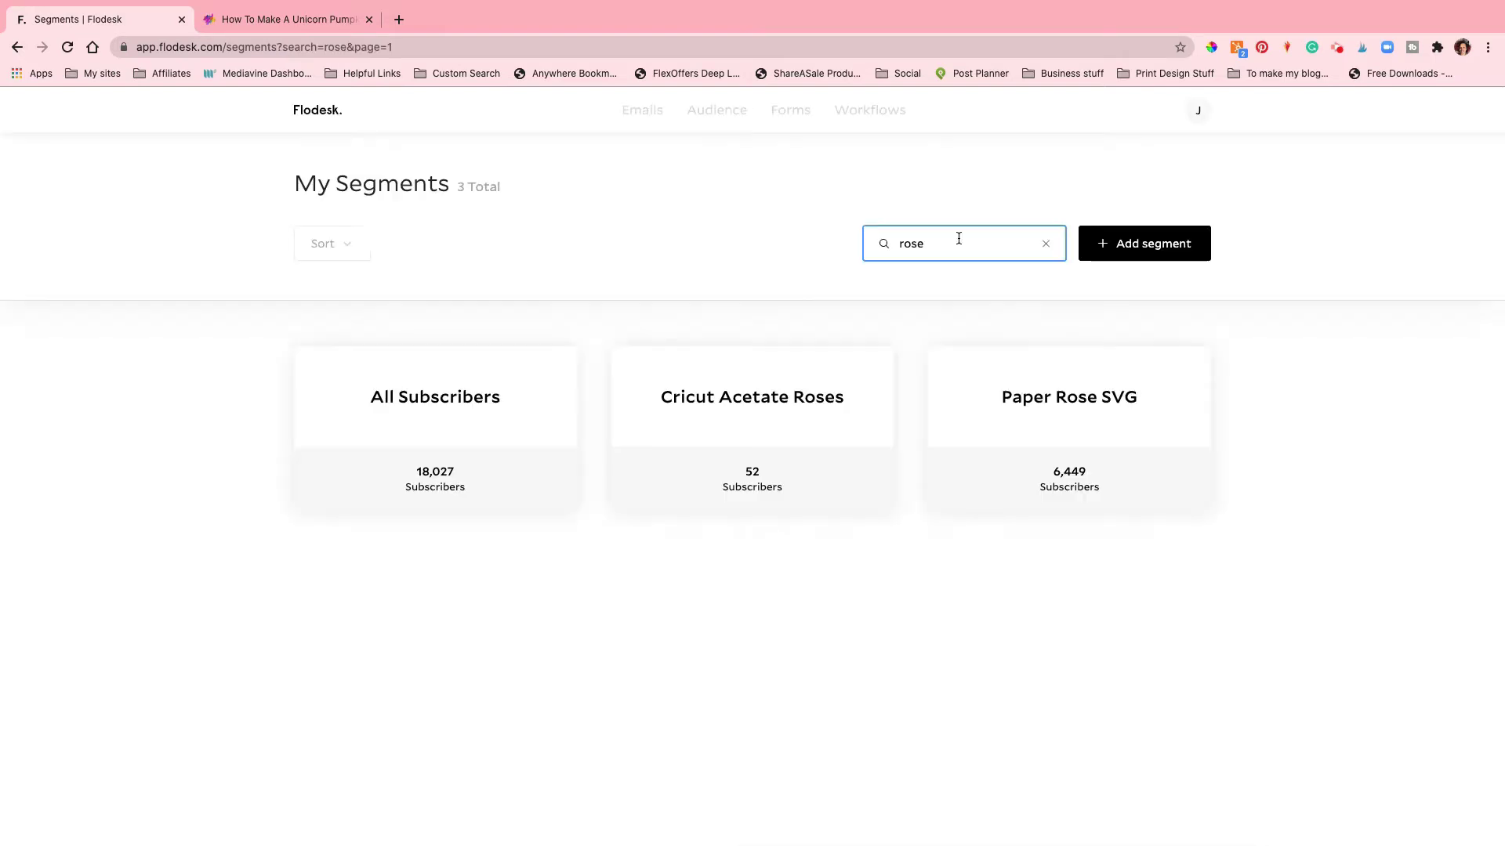
mouse_move(1090, 468)
click(1047, 248)
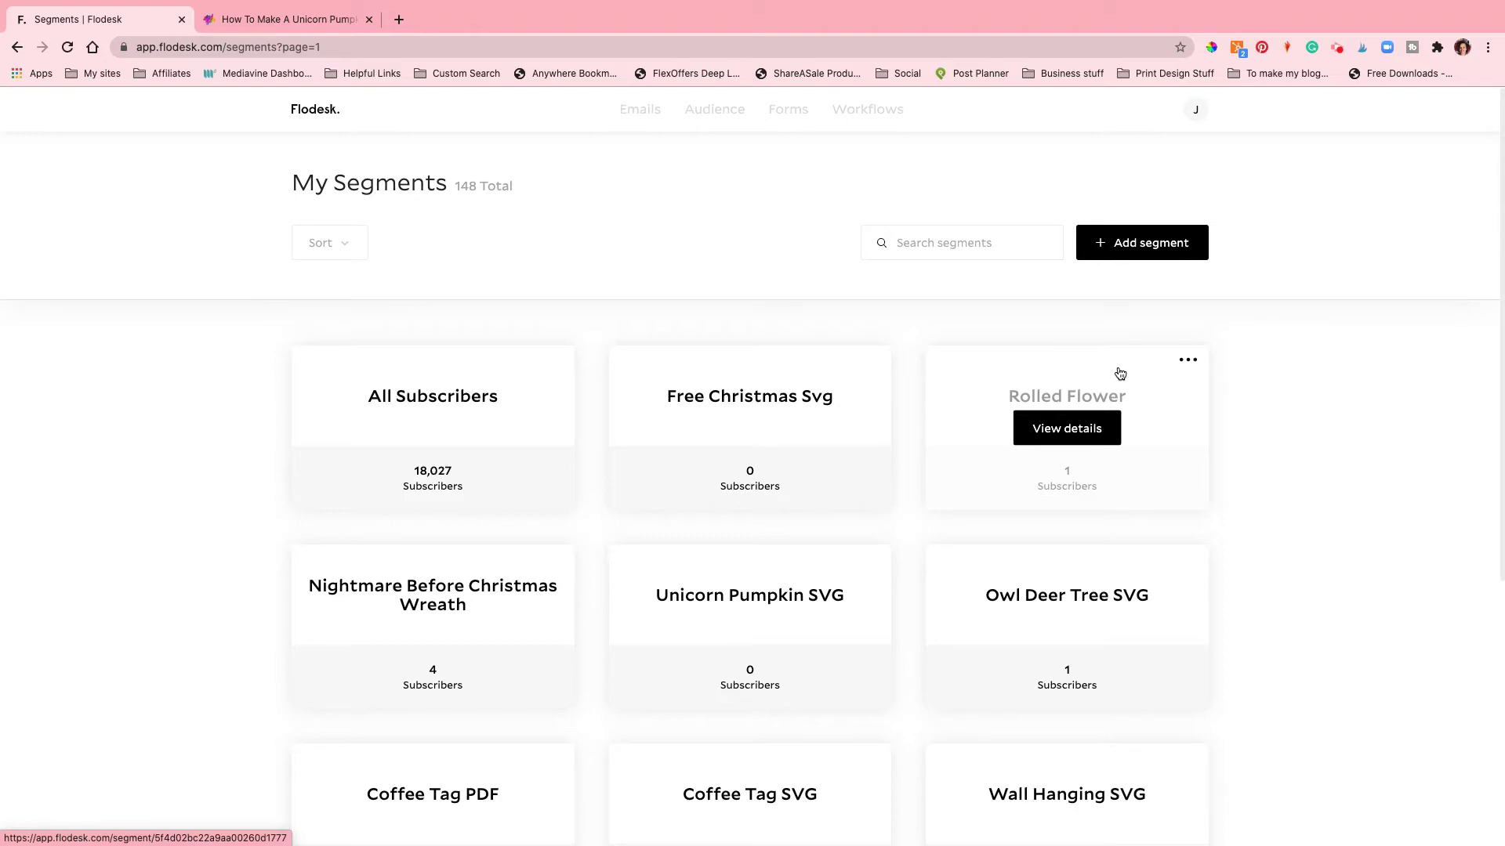
Step: From the Unicorn Pumpkin post, go to the blog home and open the Free Christmas SVG post
click(302, 22)
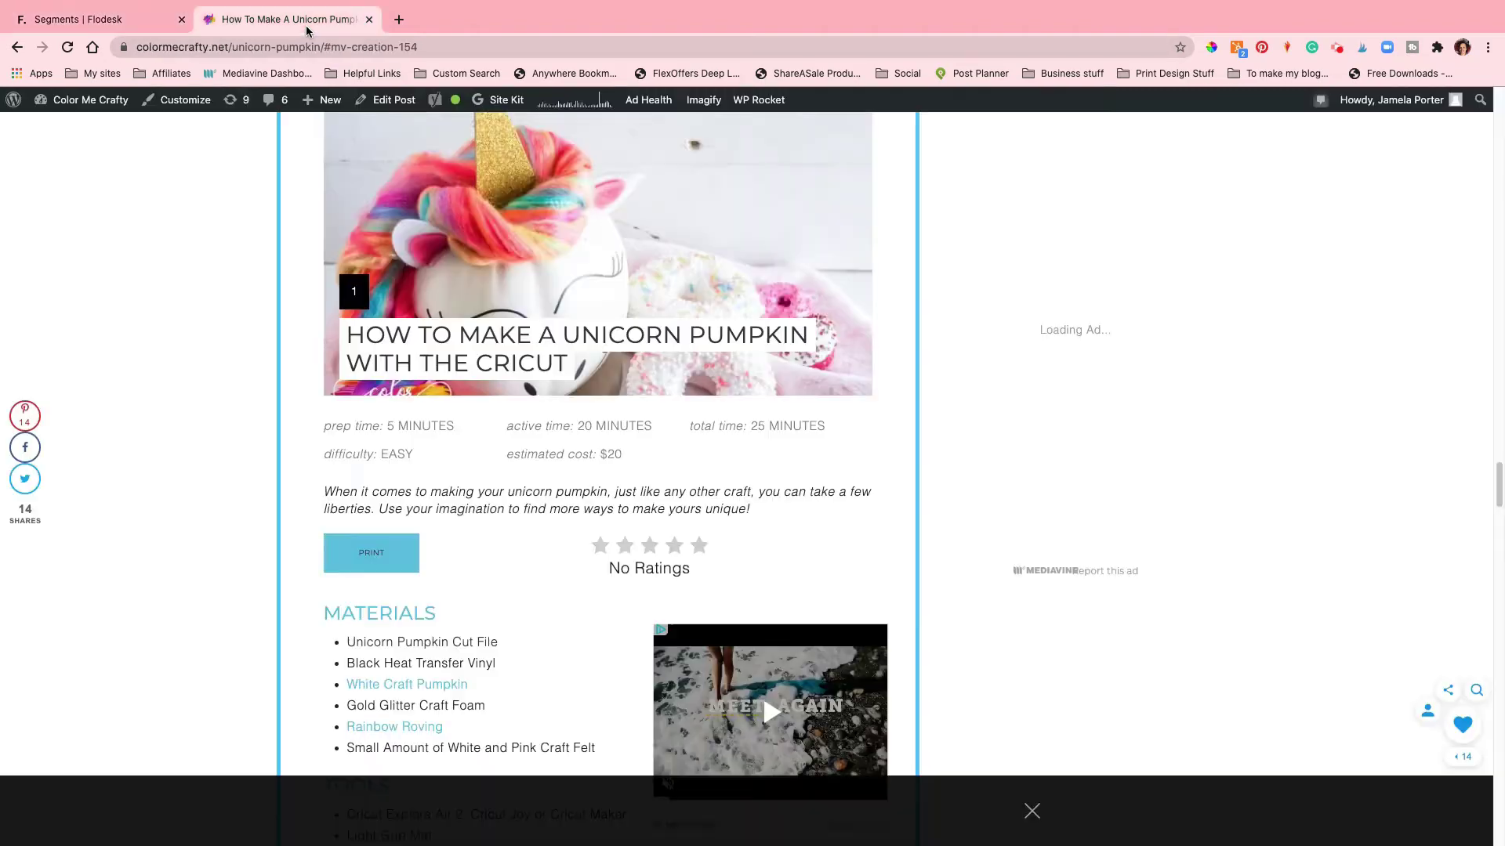
scroll(509, 423, up, 20)
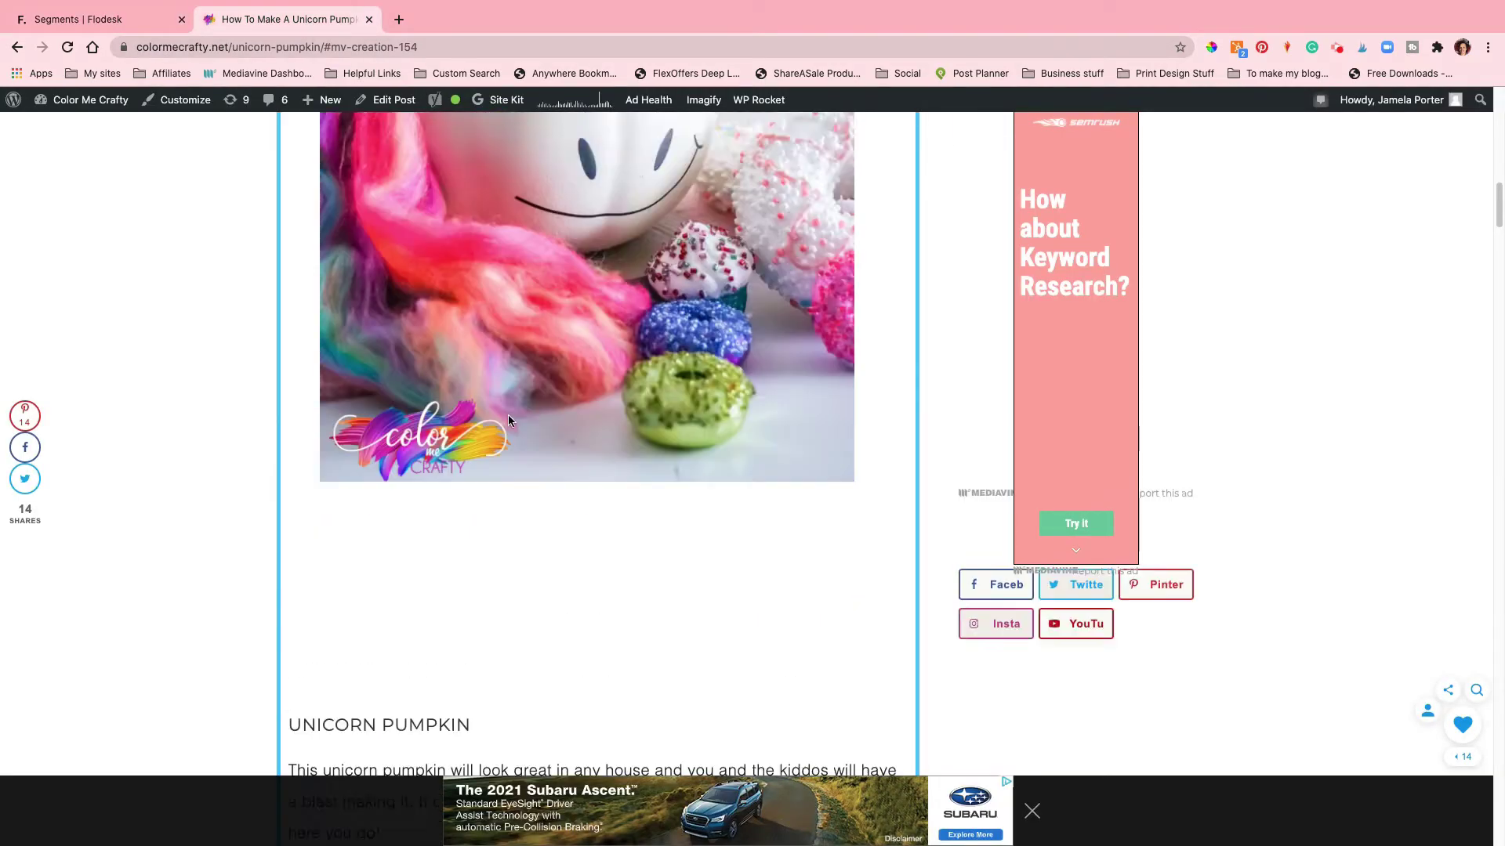
scroll(510, 421, up, 3)
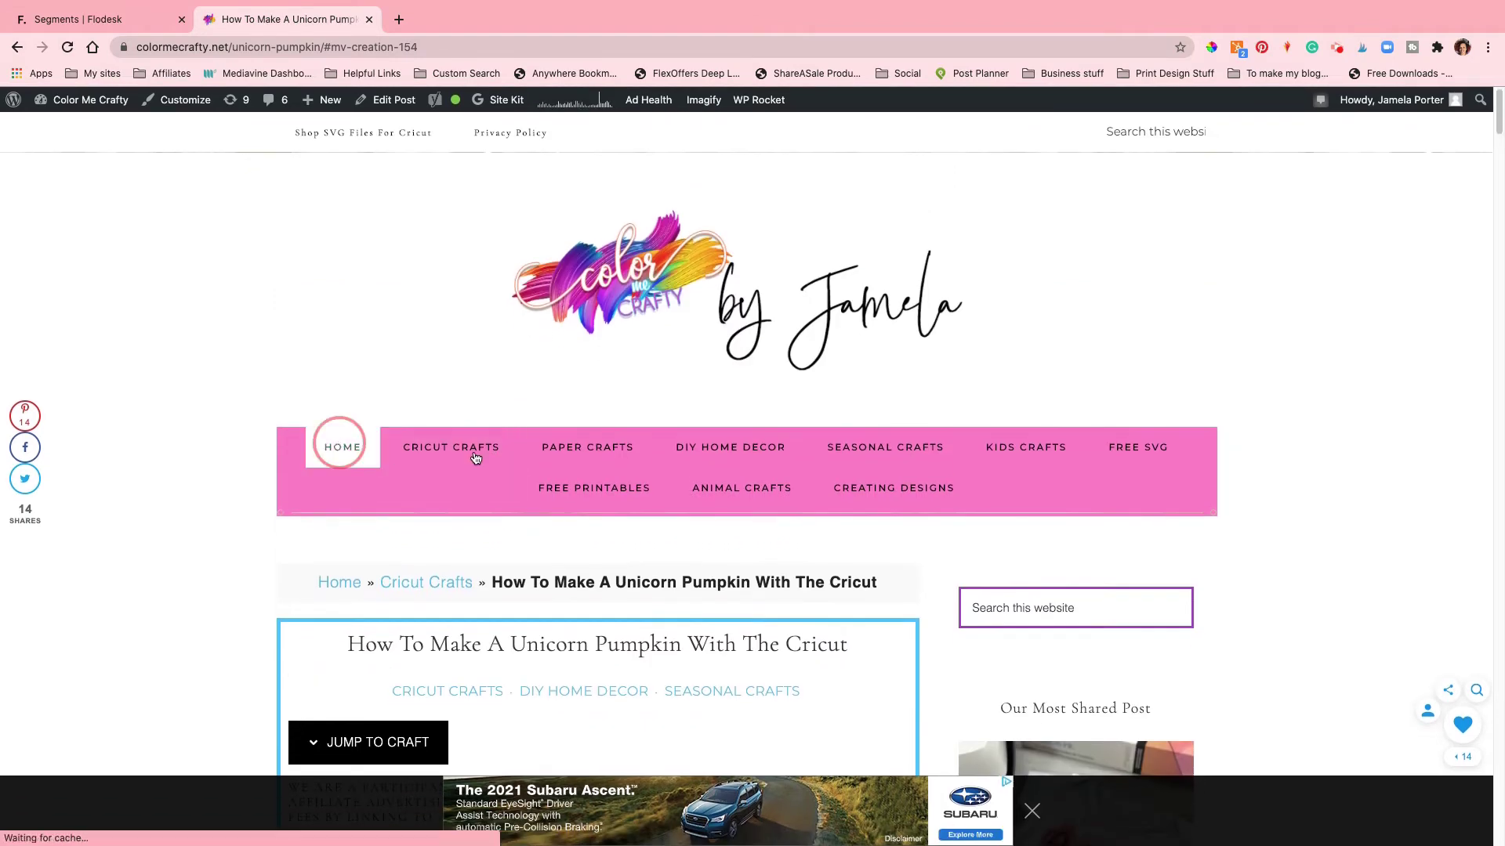
click(951, 380)
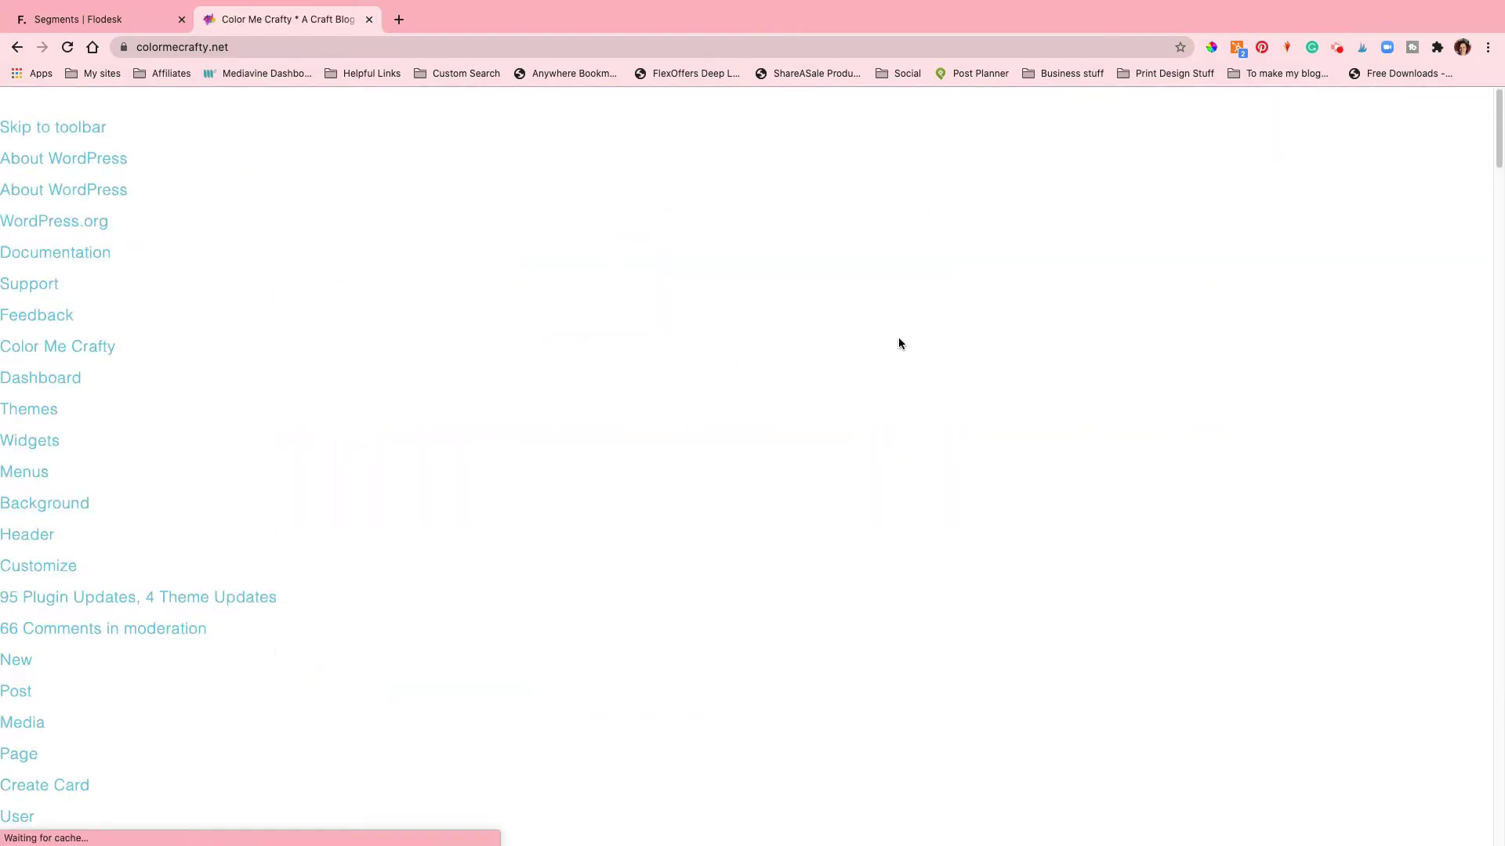
scroll(901, 345, down, 10)
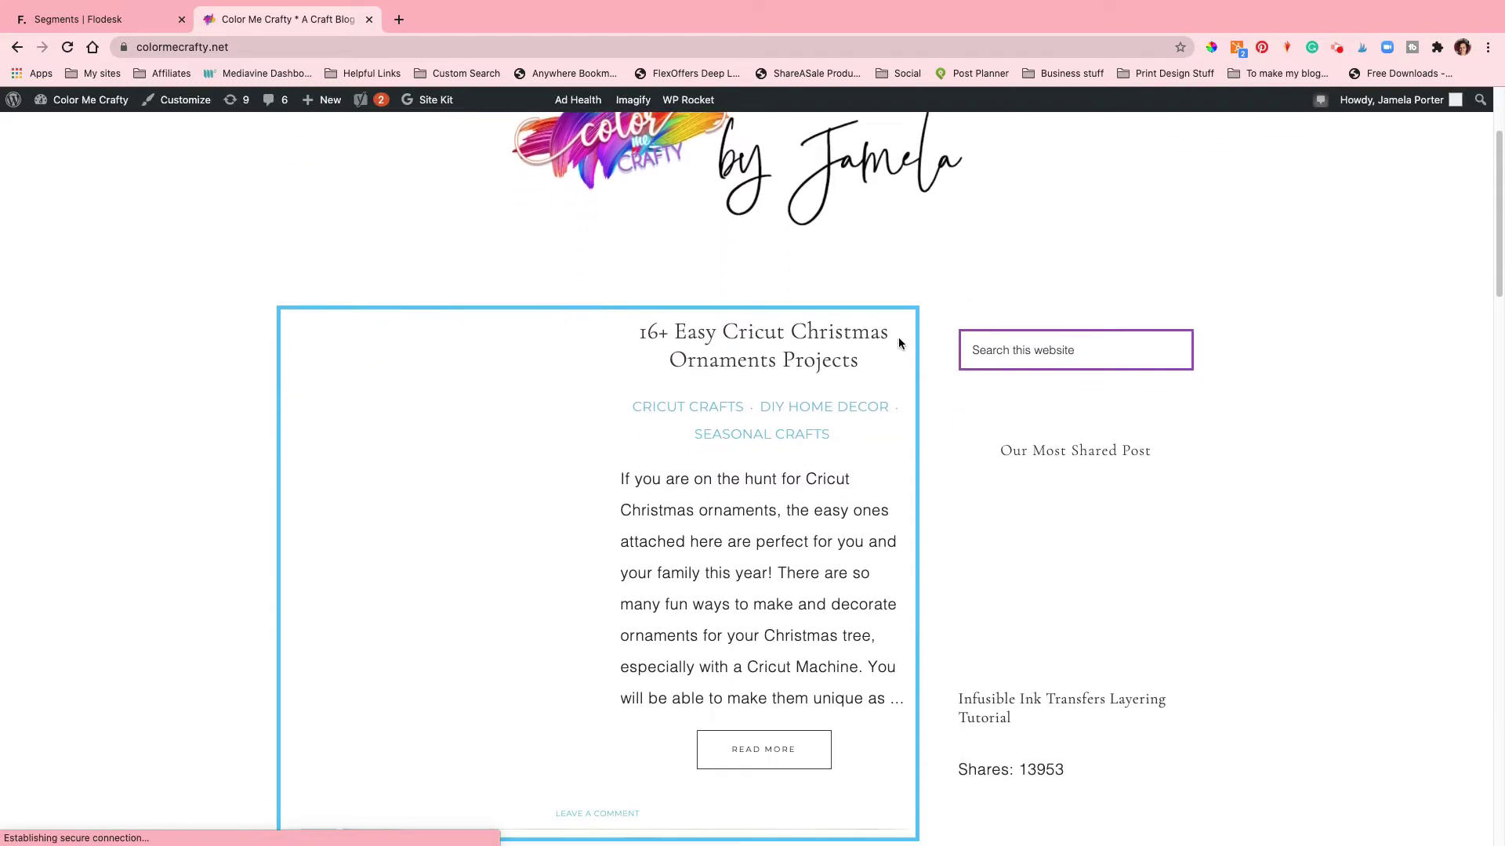
scroll(899, 342, down, 3)
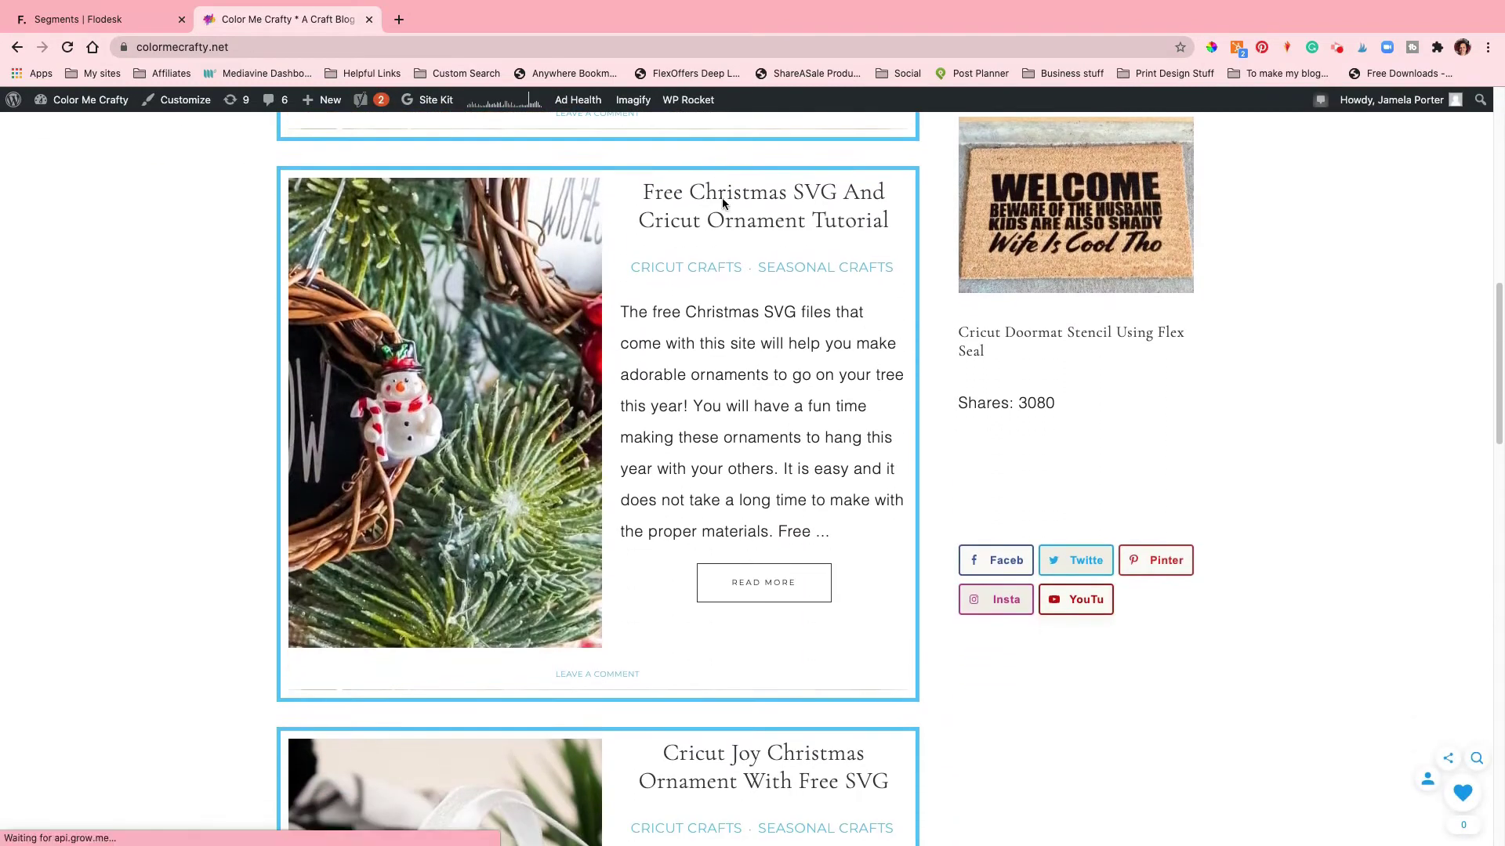
click(502, 612)
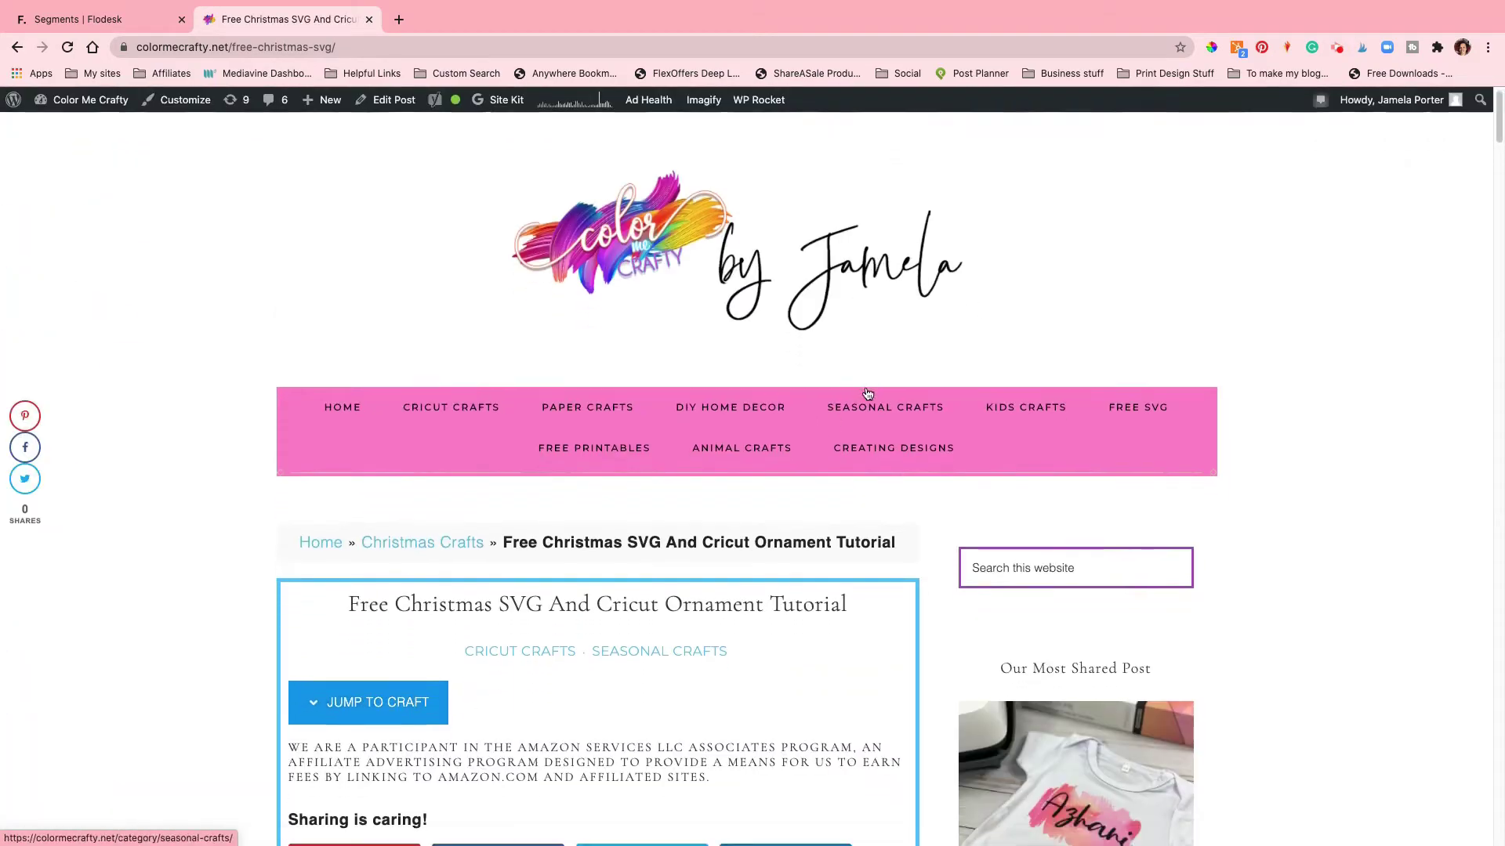
Step: Review the recipe card's Materials and Tools list, then return to the Flodesk segments tab
scroll(867, 392, down, 15)
scroll(867, 392, down, 20)
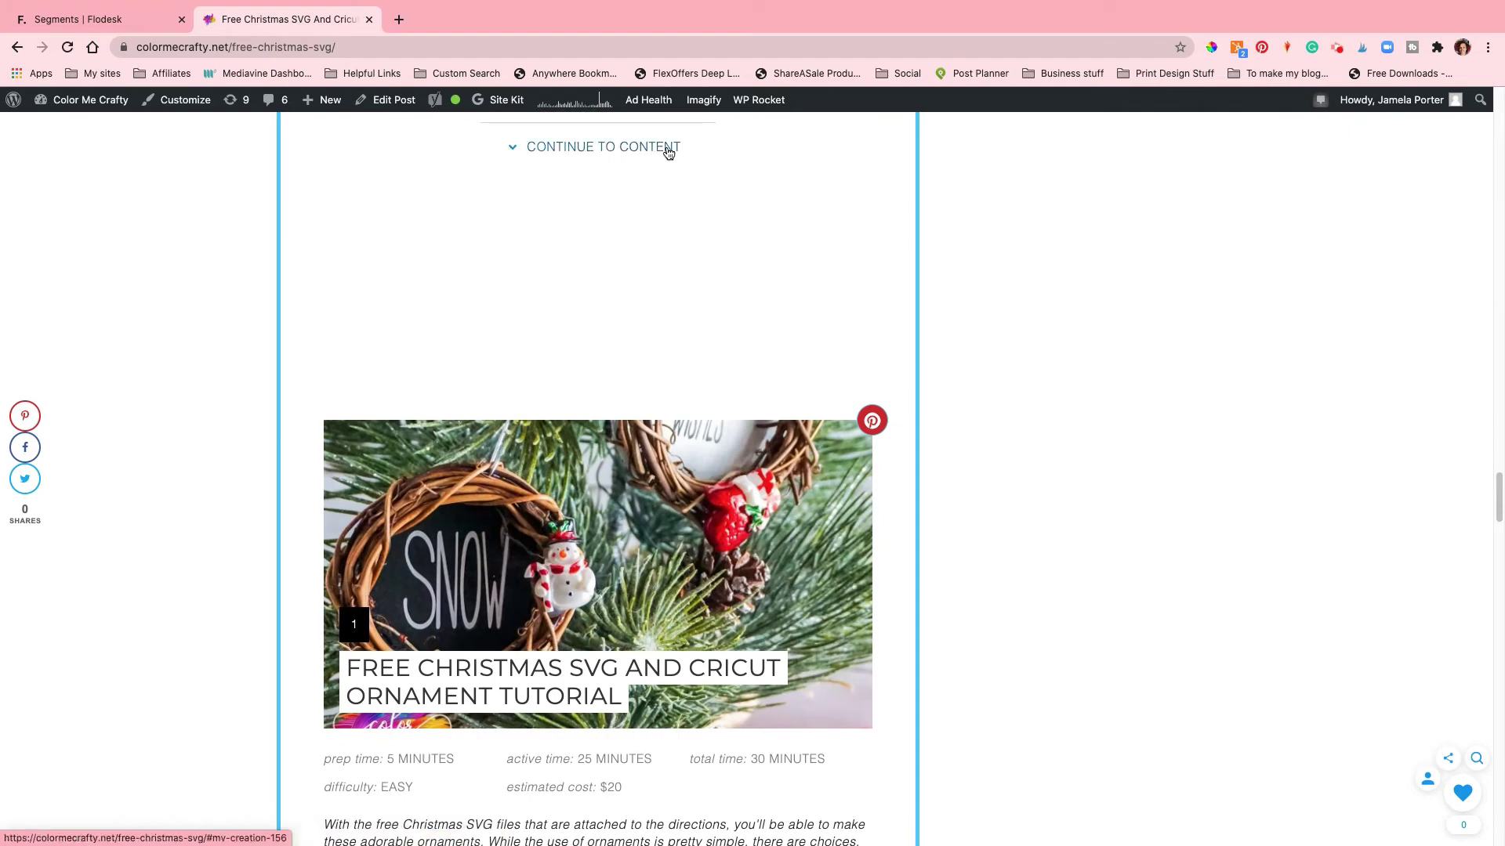
click(666, 149)
scroll(776, 465, down, 1)
scroll(776, 470, down, 3)
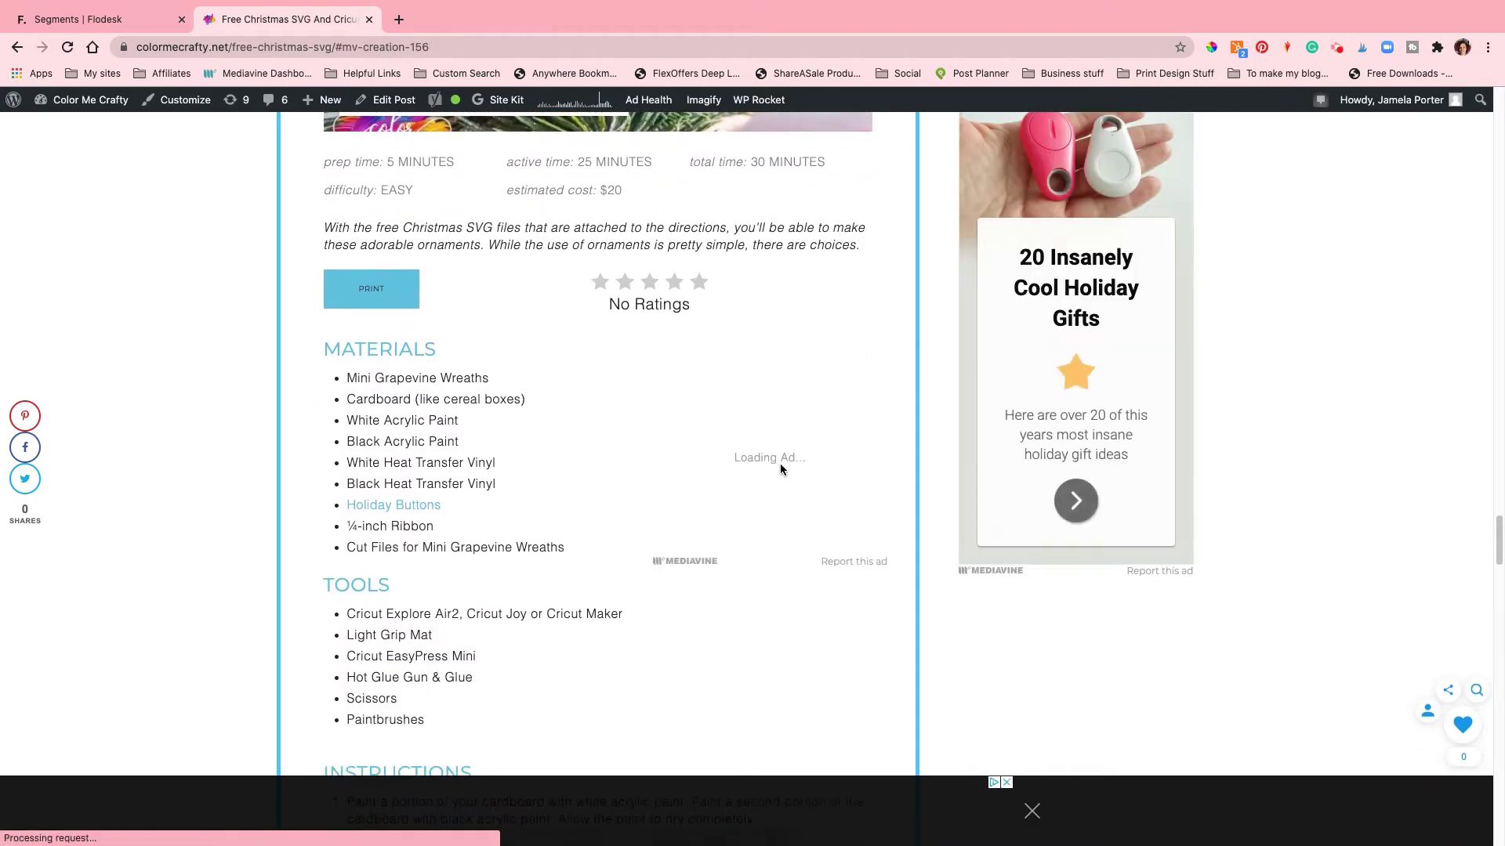
scroll(779, 463, down, 1)
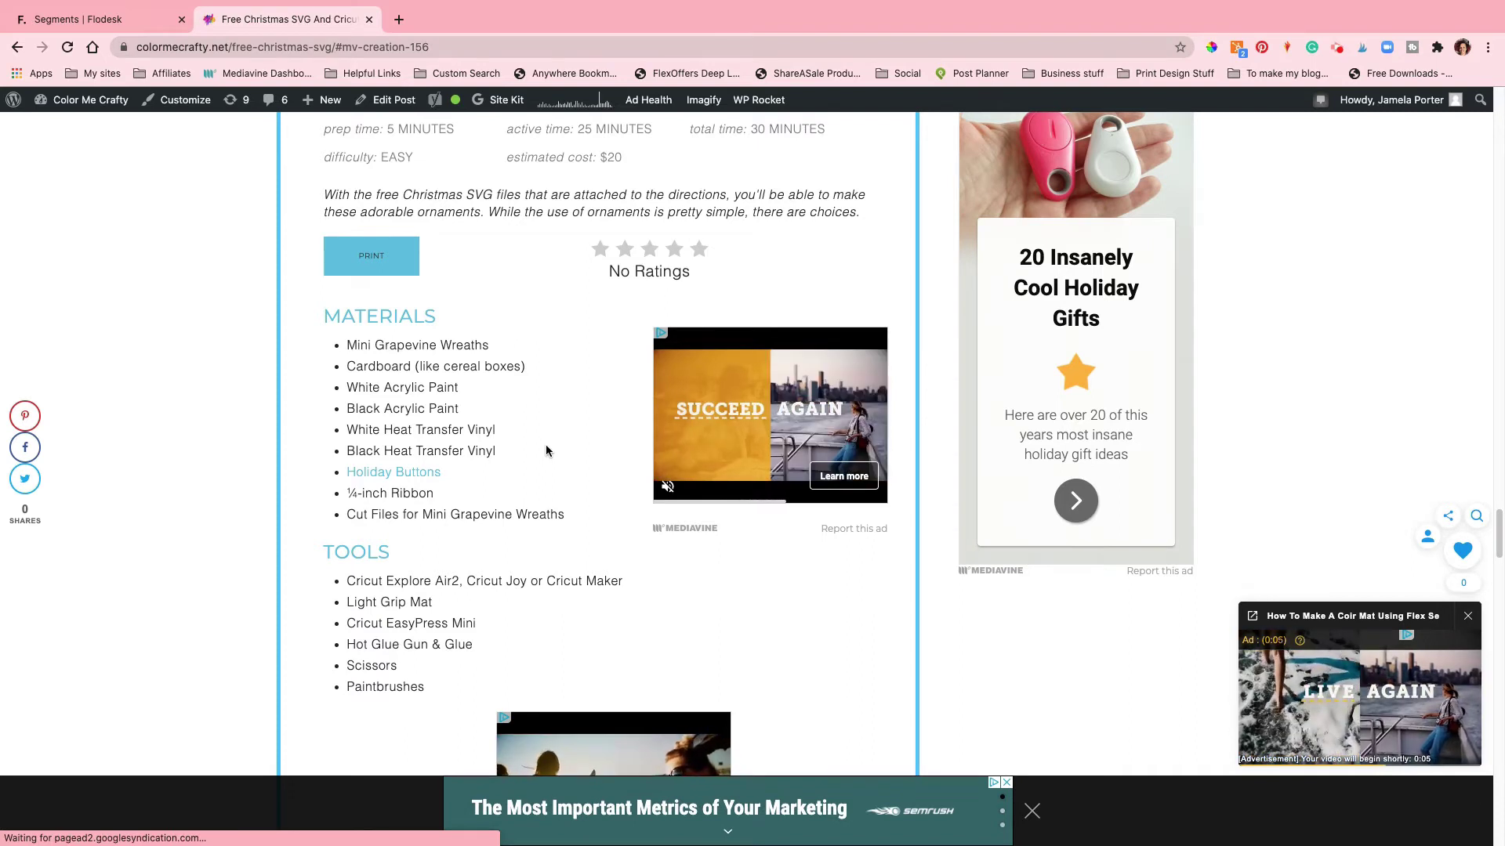
click(100, 19)
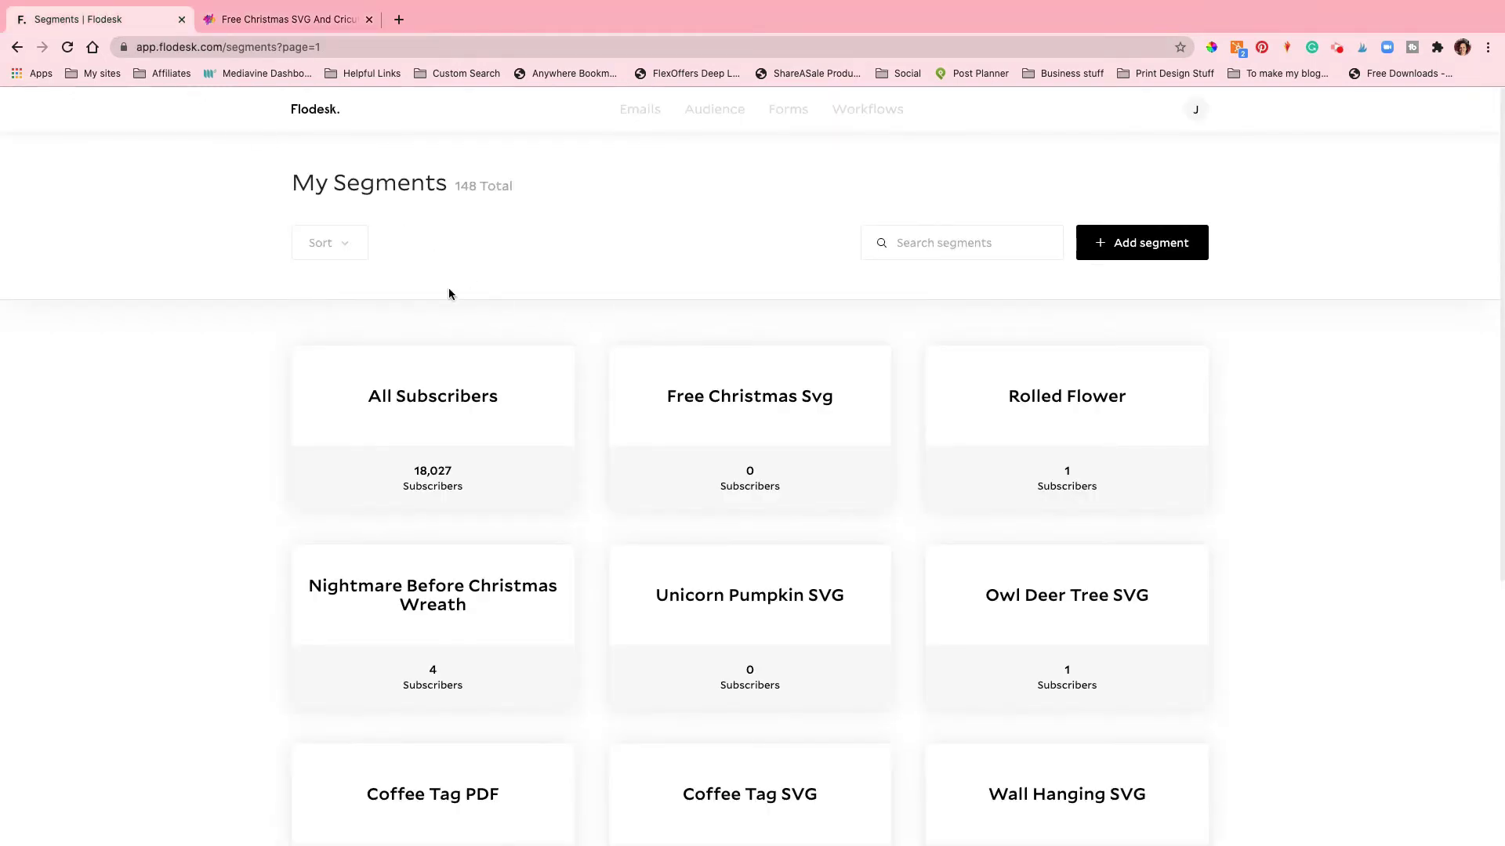
Step: Reload Audience > Segments and bring up the Add segment dialog
mouse_move(712, 117)
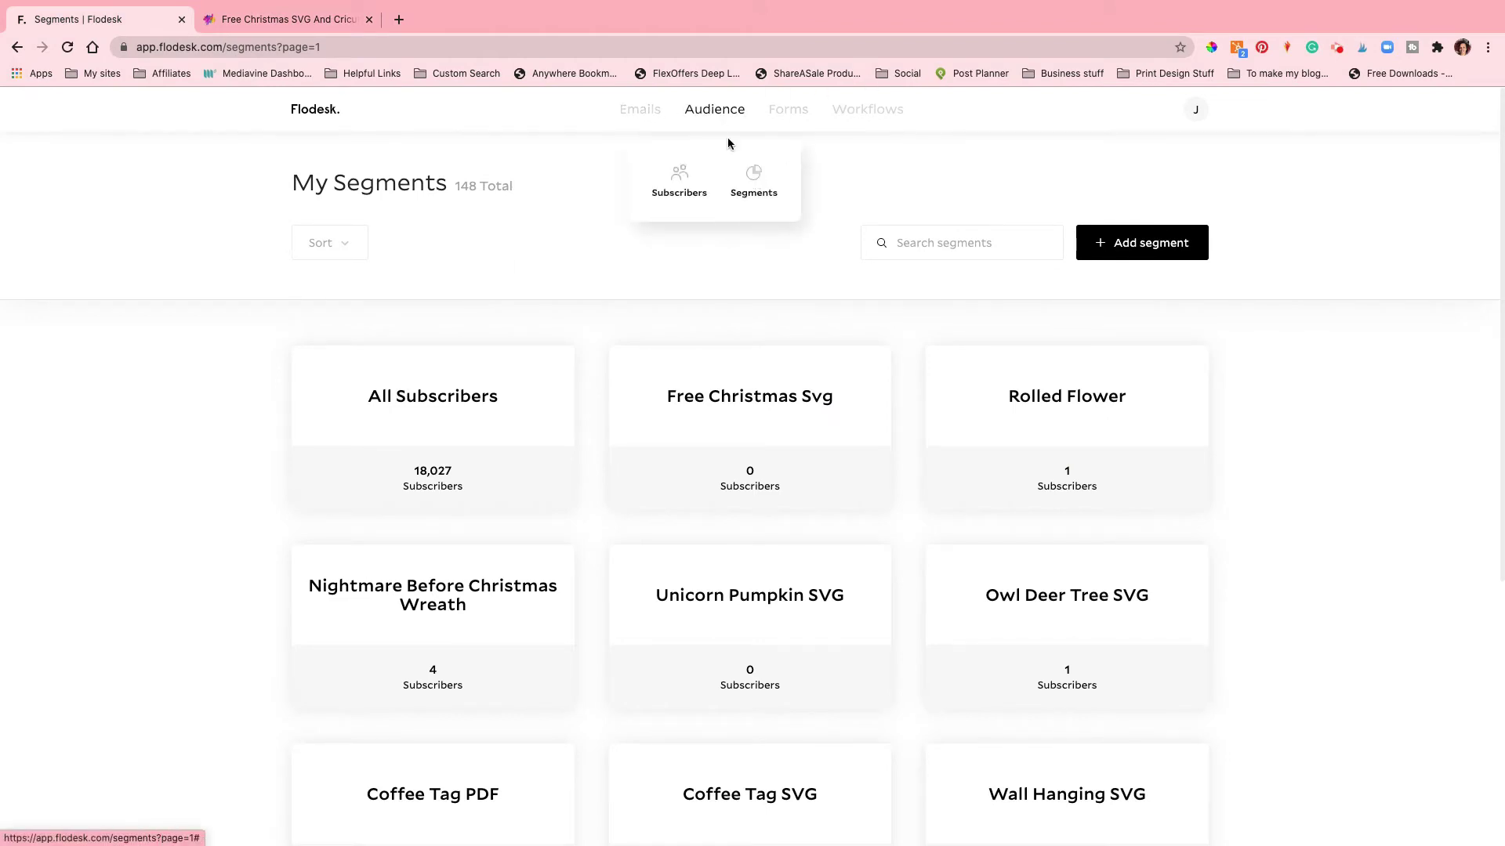
click(754, 183)
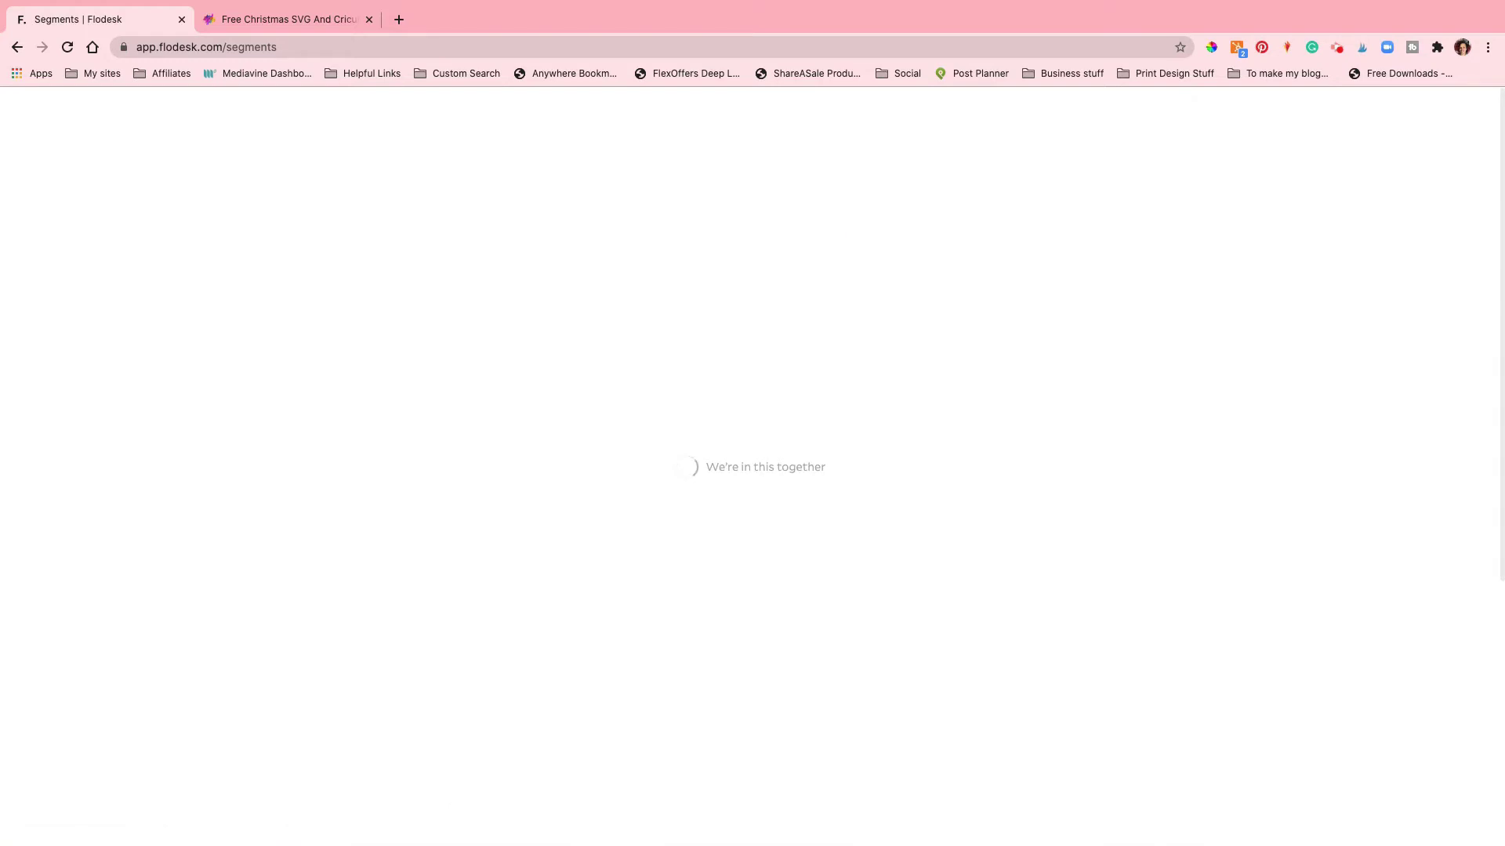
click(1138, 251)
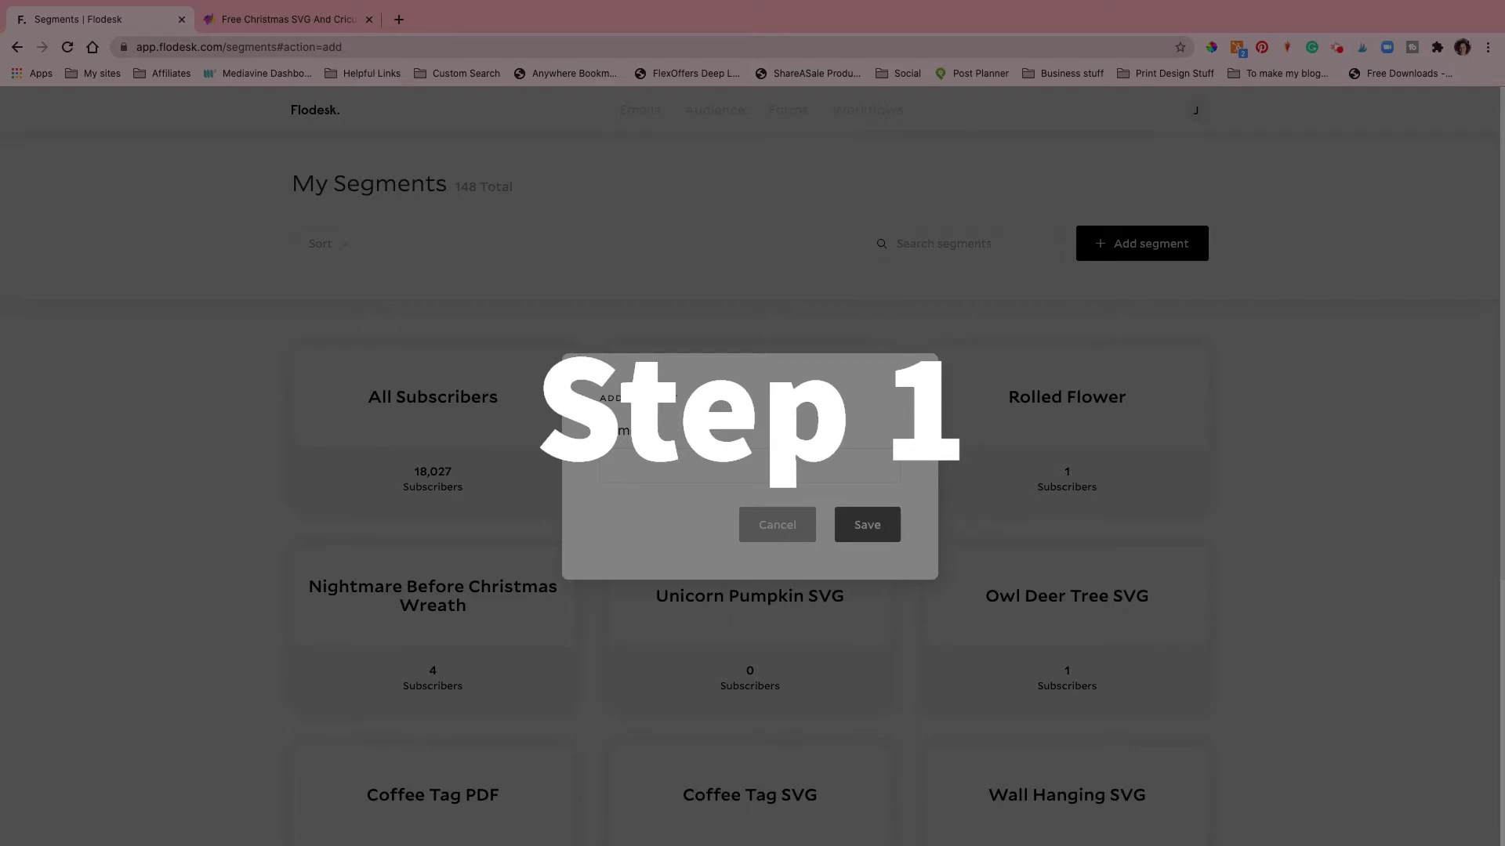
Step: Save the segment as 'free christmas svg 2' after 'free christmas svg' is rejected as a duplicate
click(720, 460)
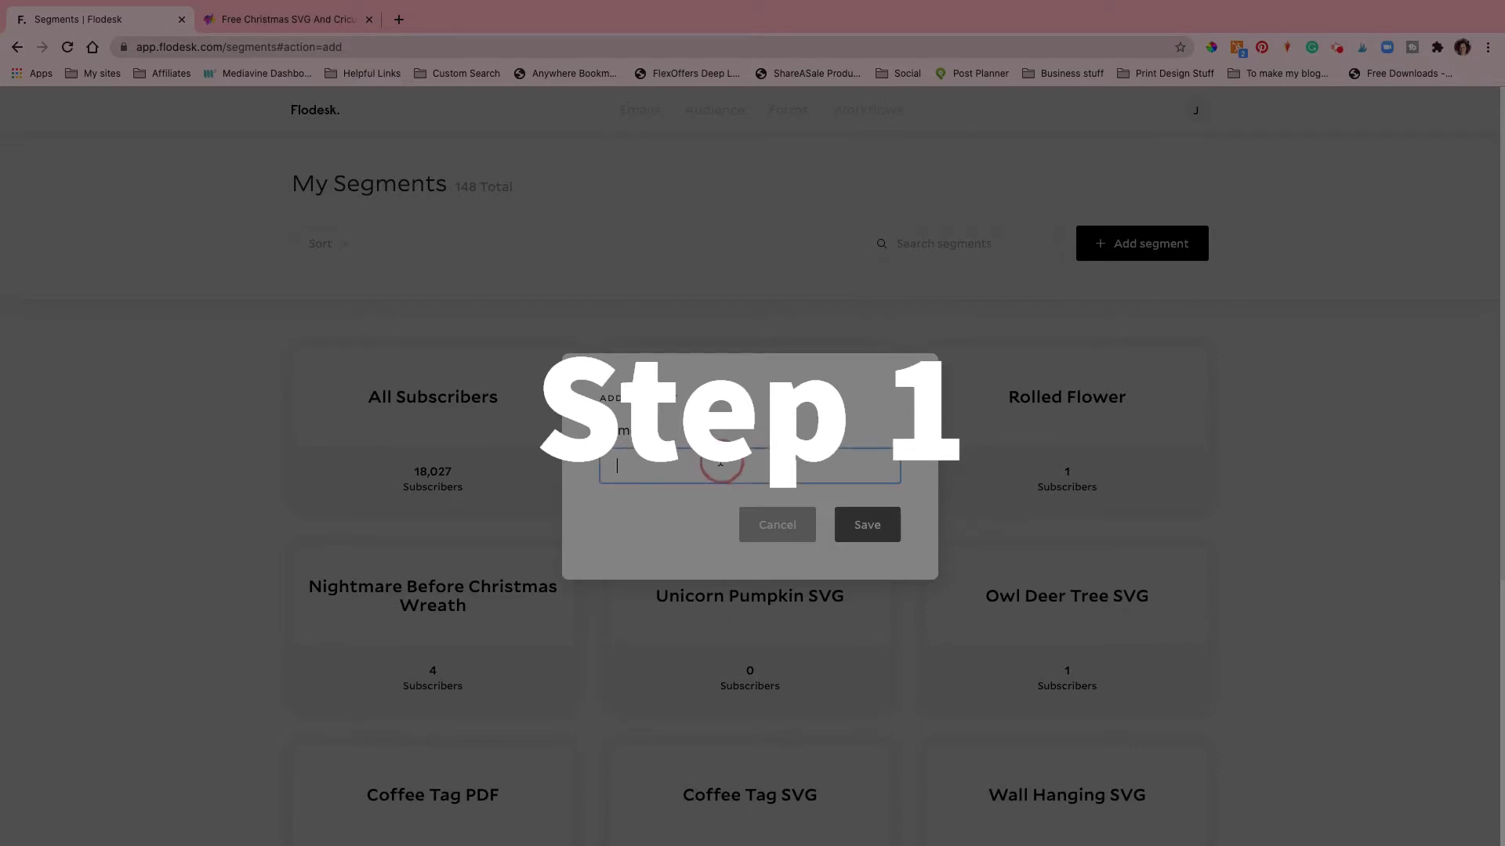
text(free ch)
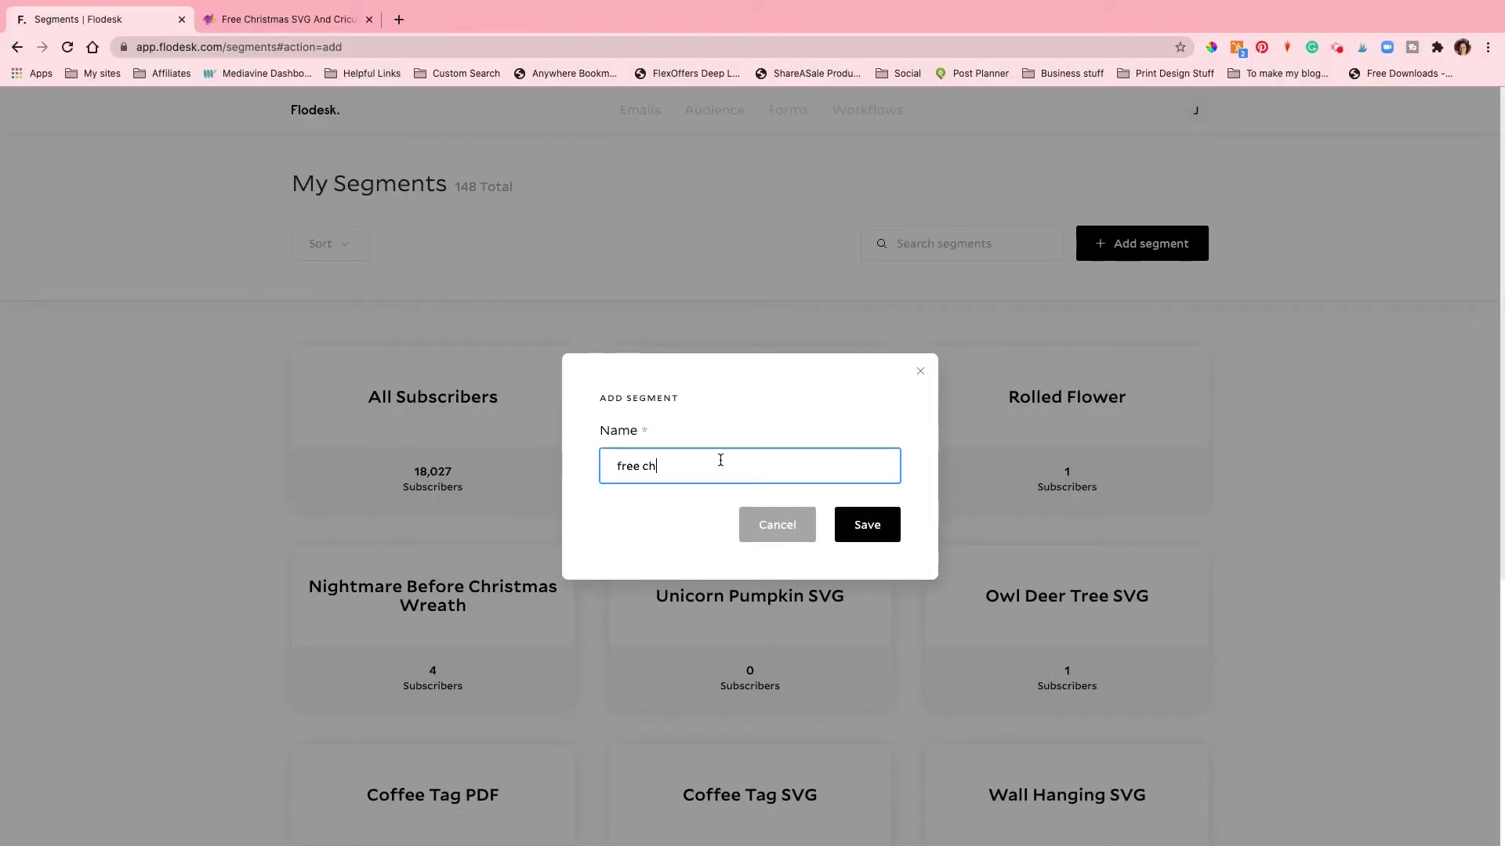
text(ristmas svg)
click(856, 529)
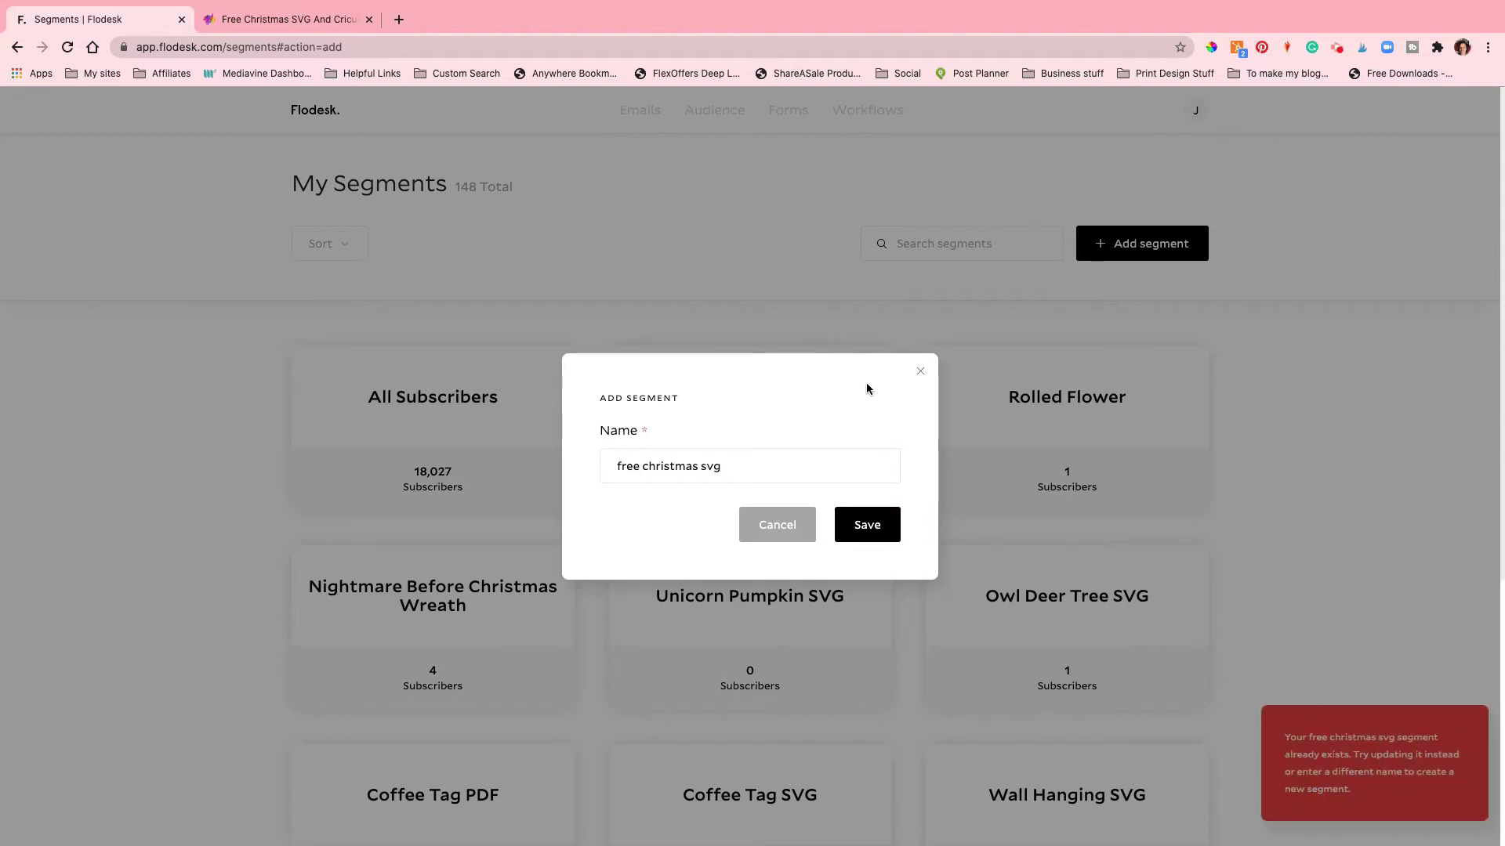
click(615, 468)
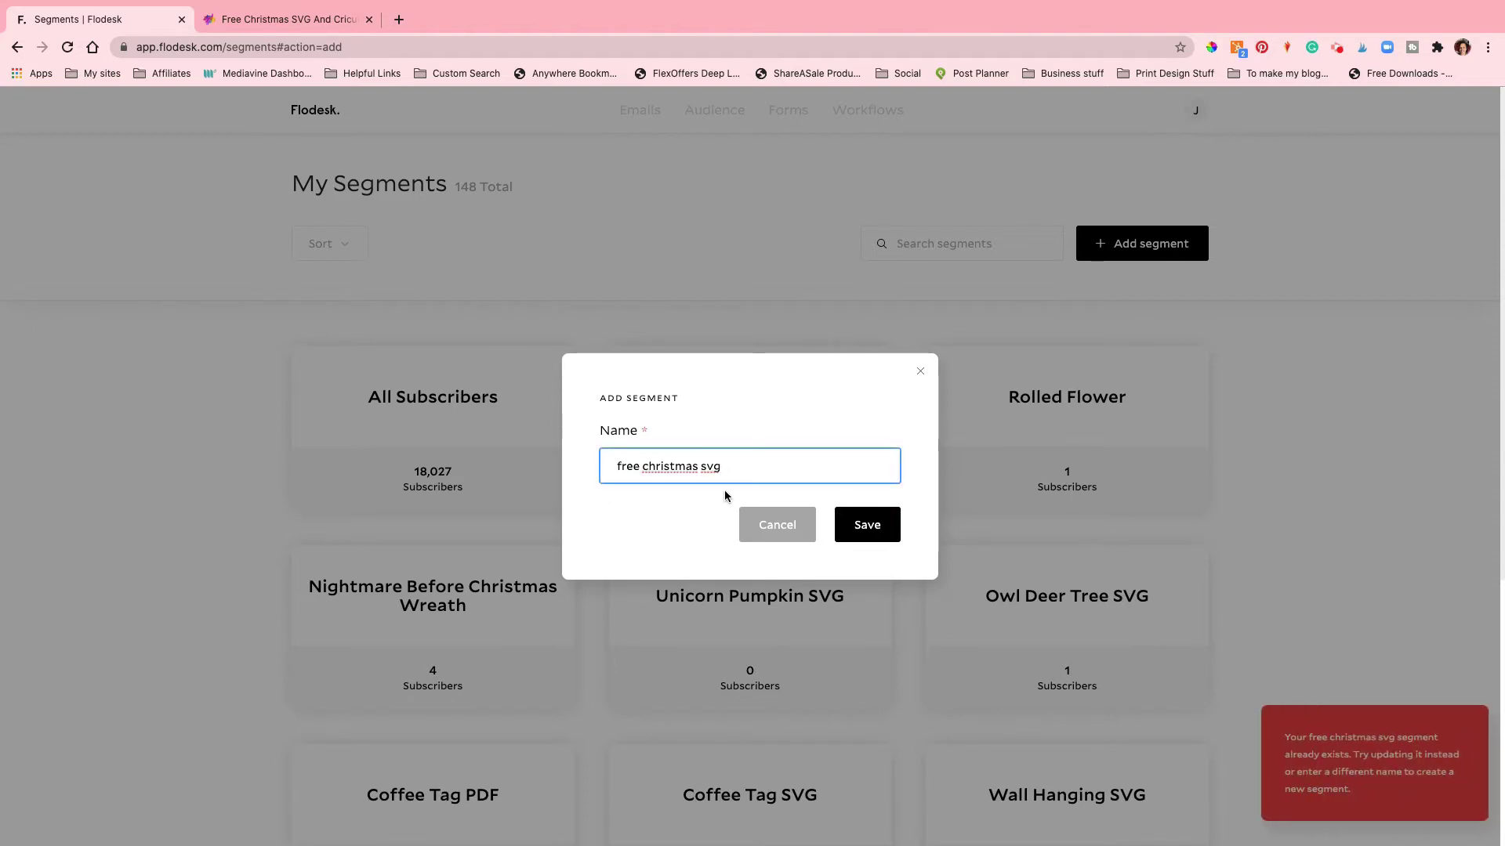
click(743, 468)
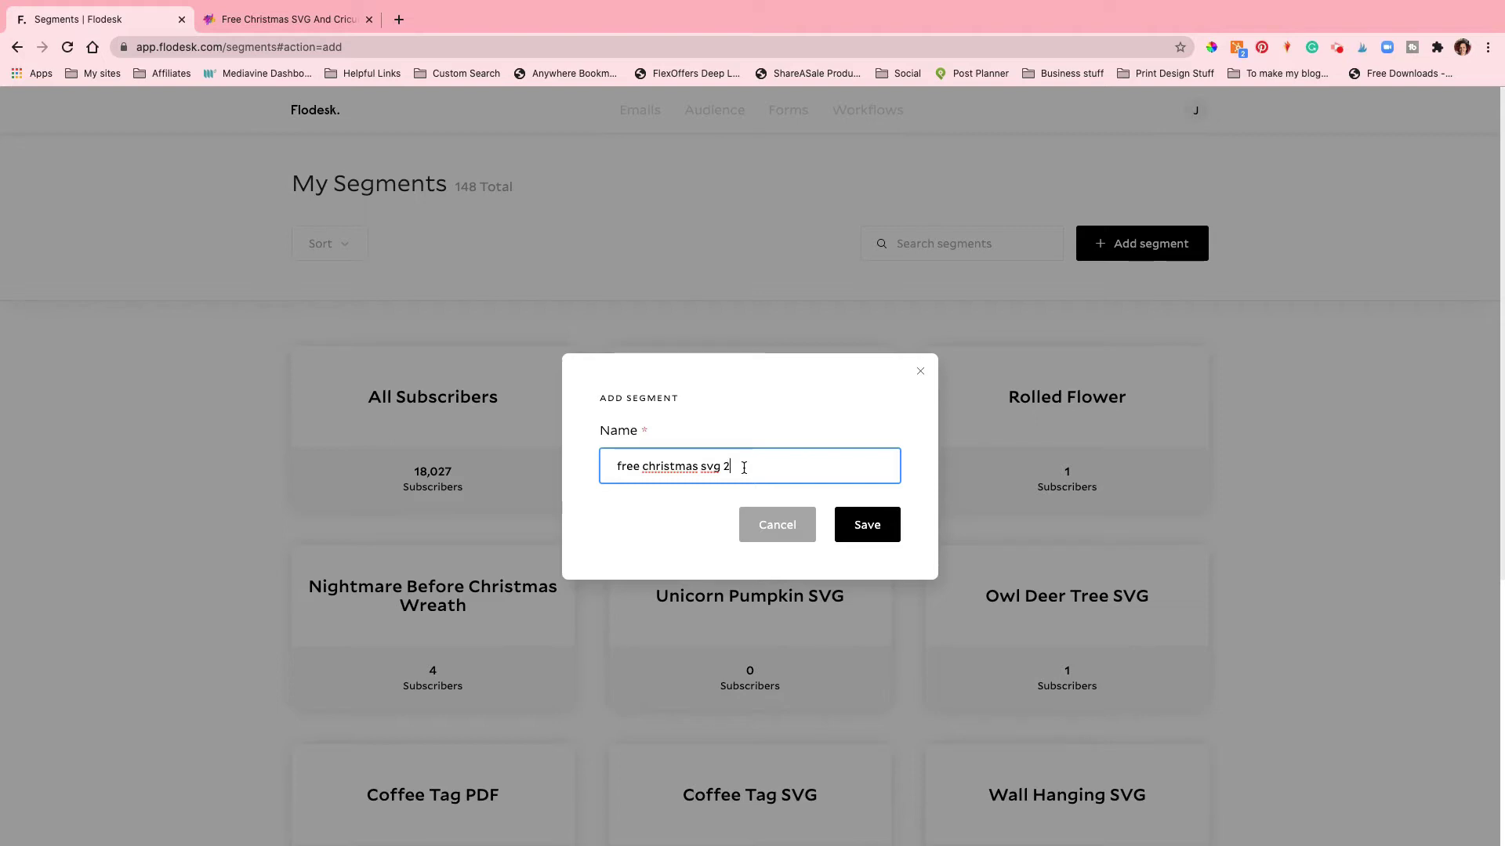
click(839, 529)
scroll(682, 456, down, 2)
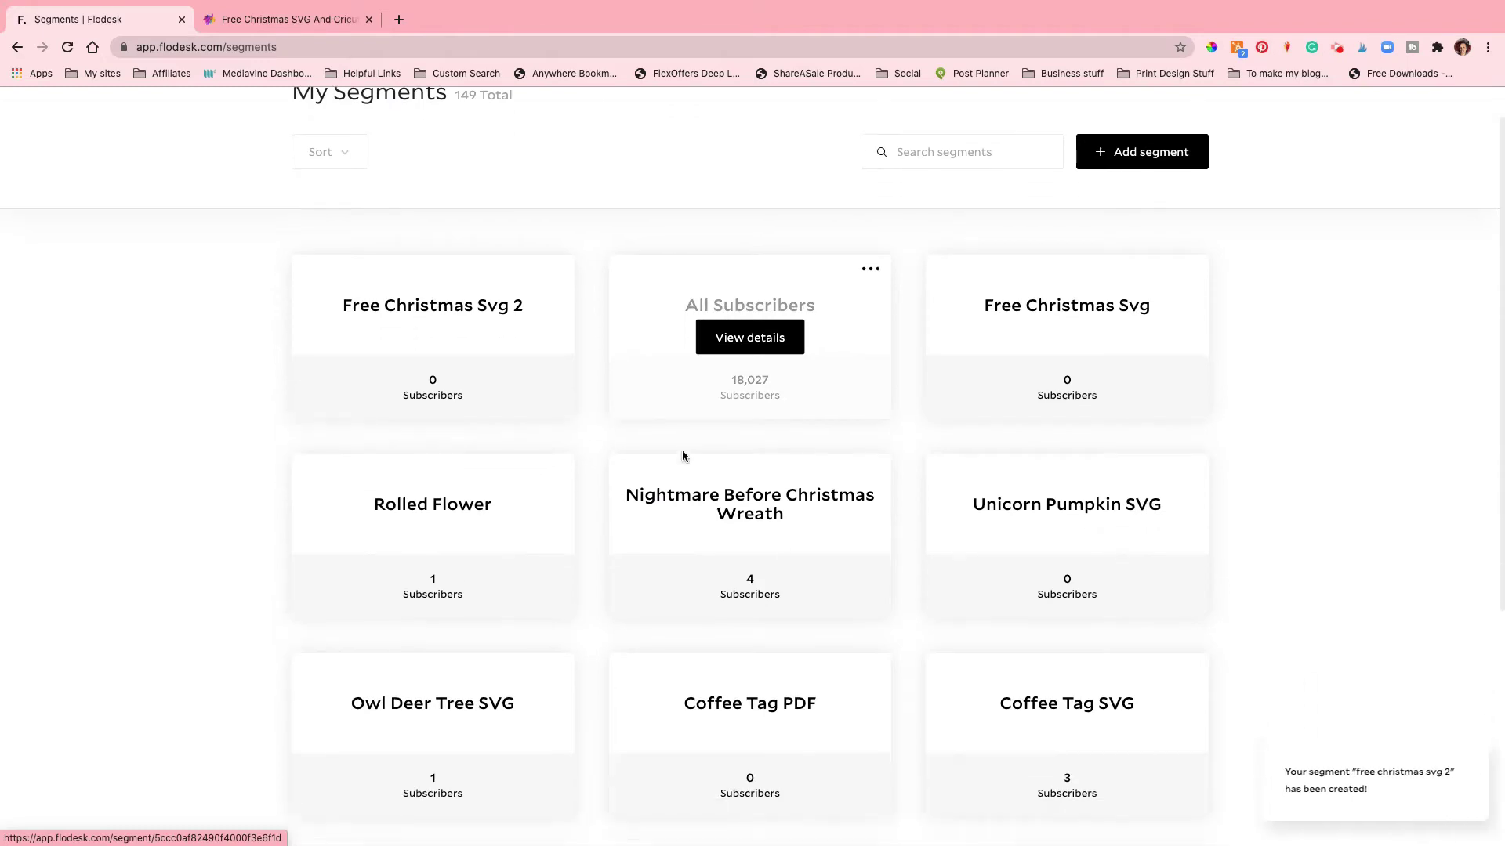
scroll(682, 456, down, 4)
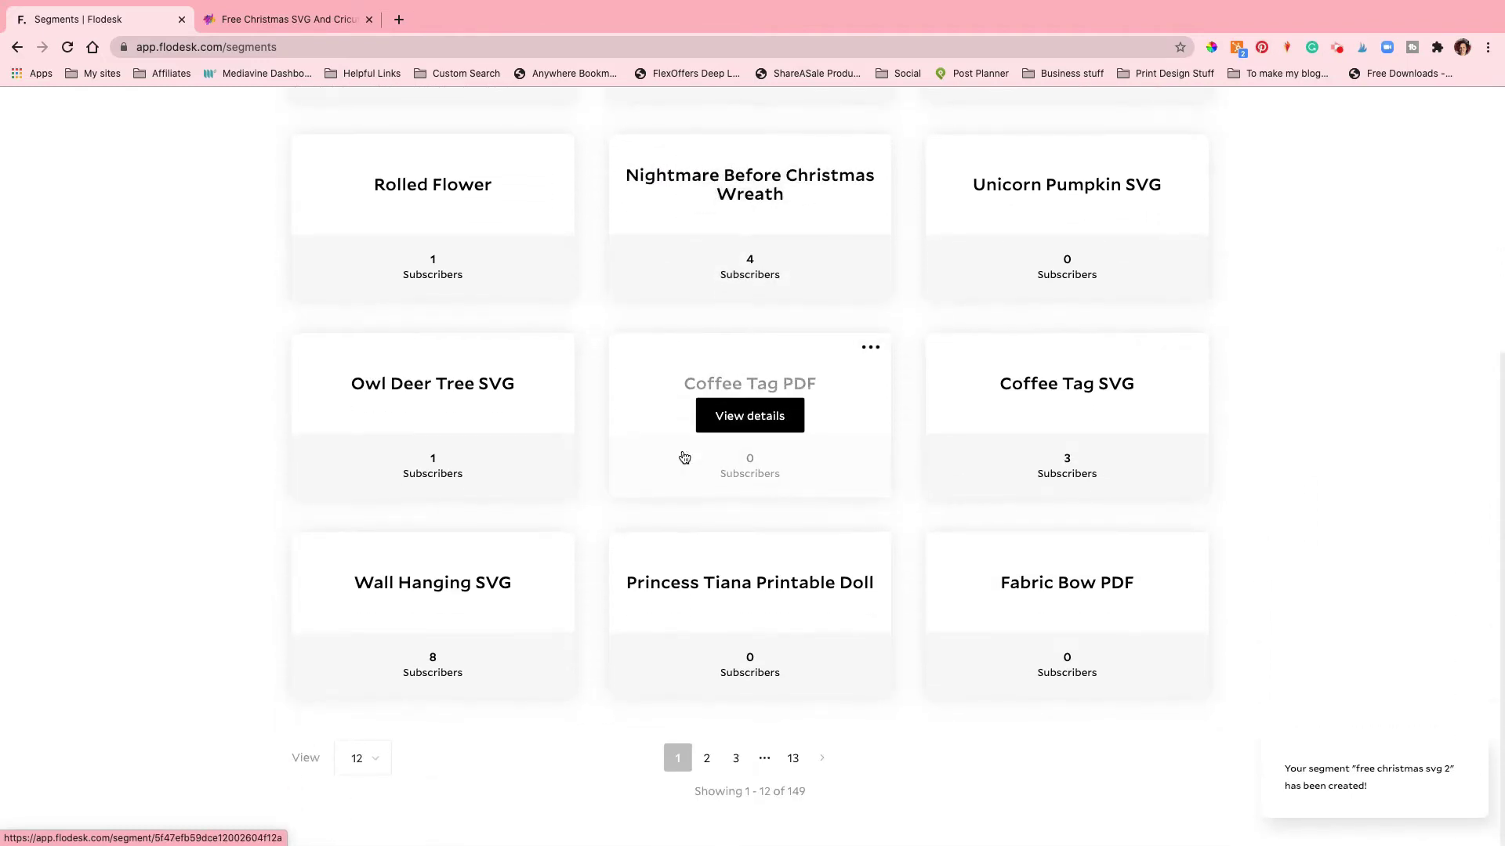
Step: Delete the Free Christmas SVG form from the Forms list and begin a new form
scroll(682, 457, up, 5)
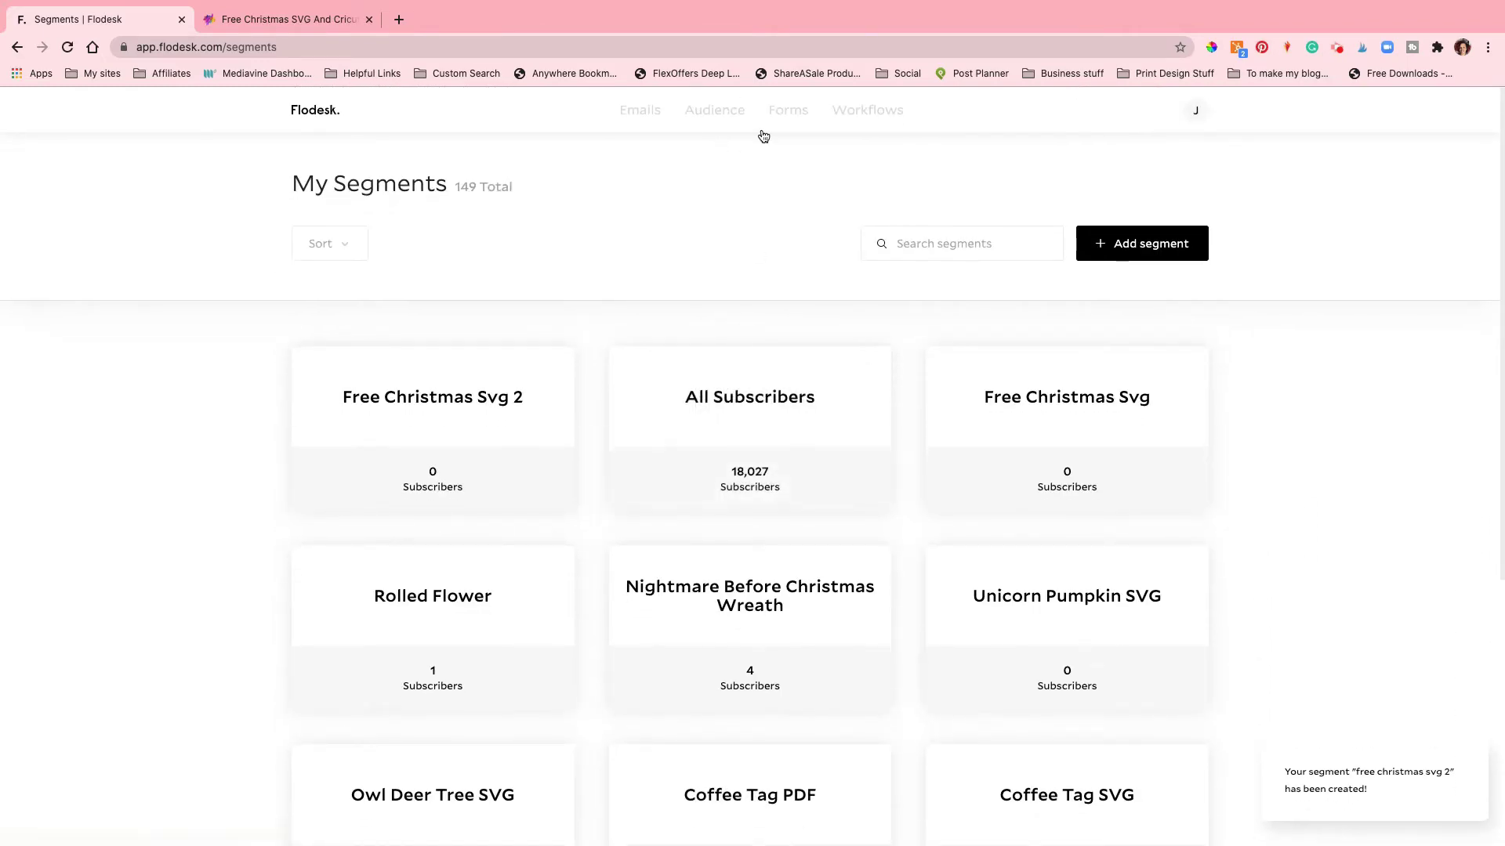
click(780, 115)
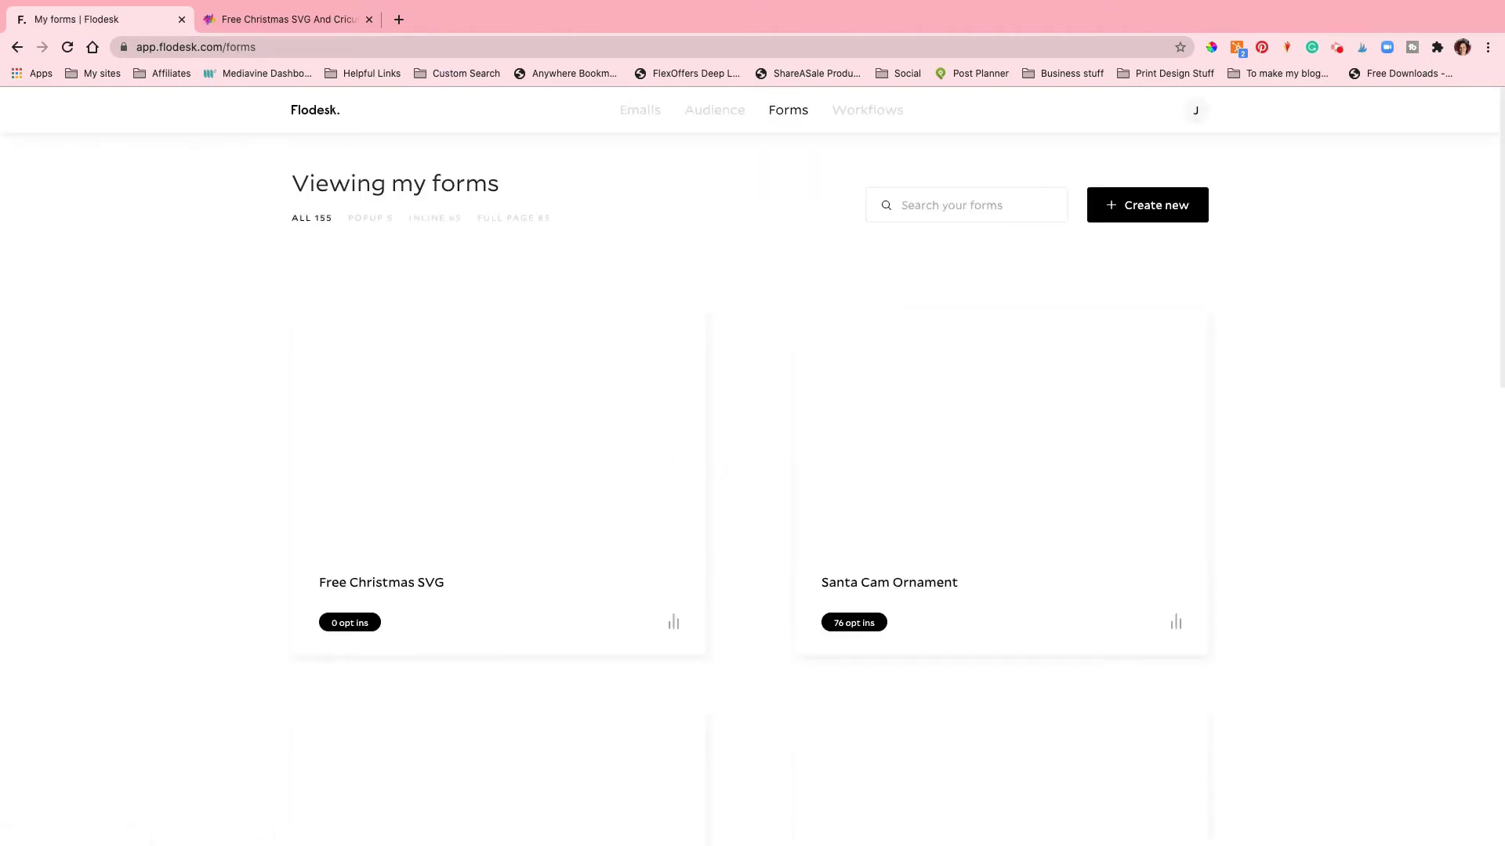
mouse_move(479, 365)
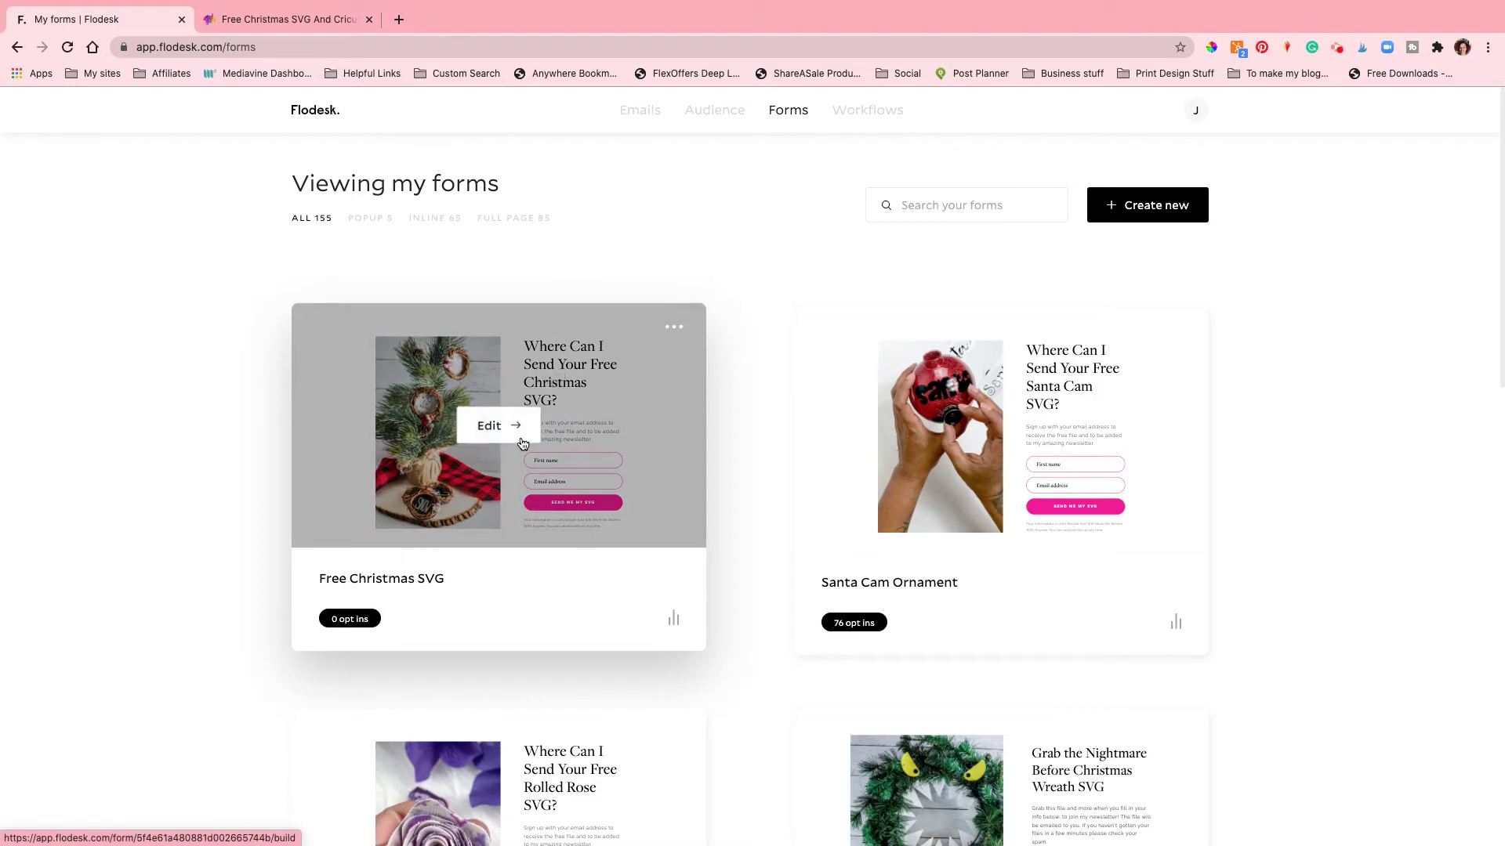
click(672, 328)
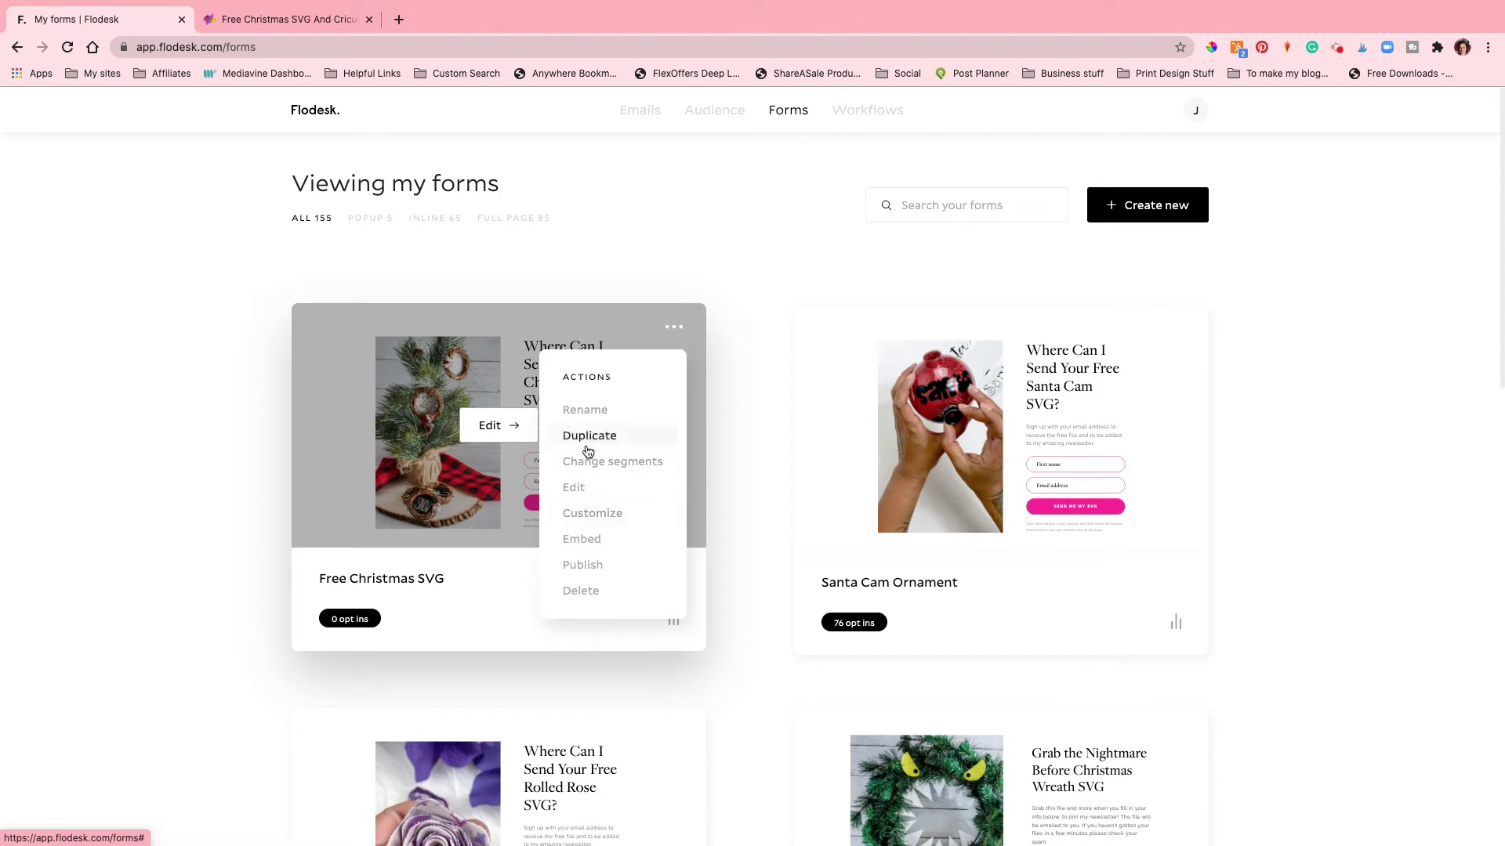
click(594, 590)
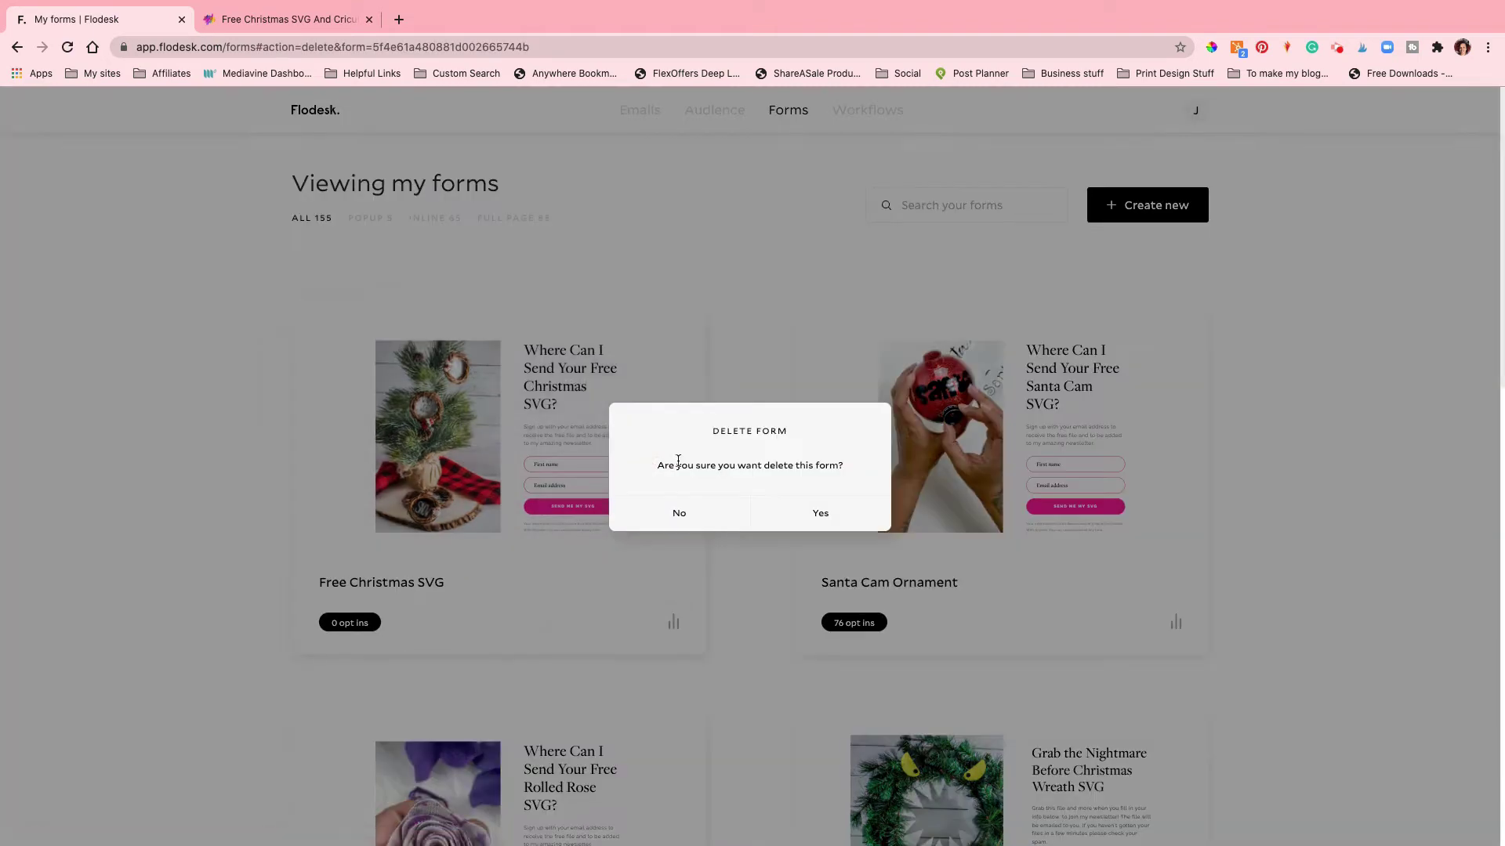
click(776, 517)
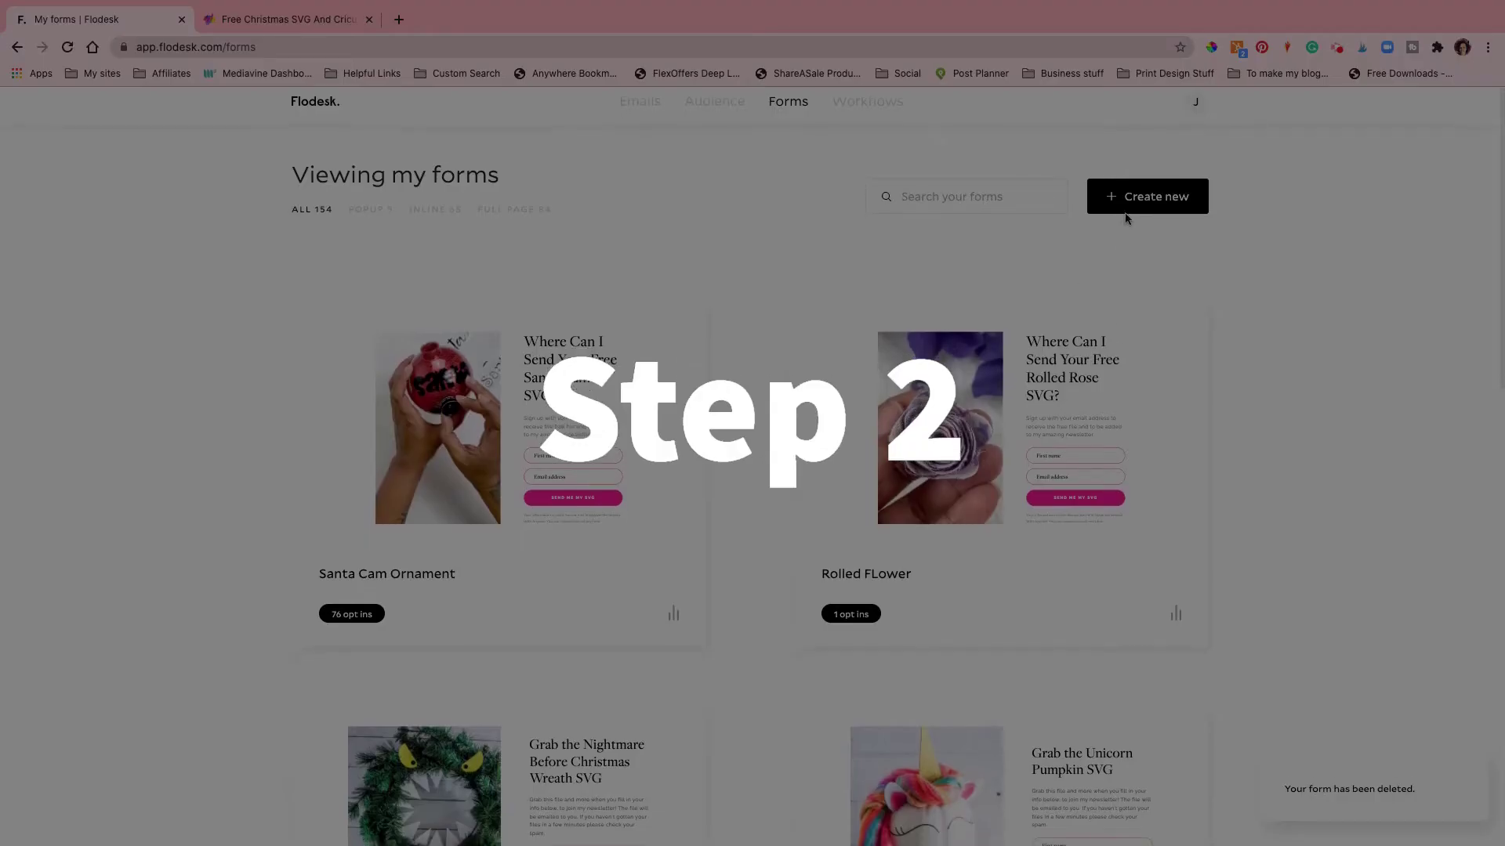
click(1126, 214)
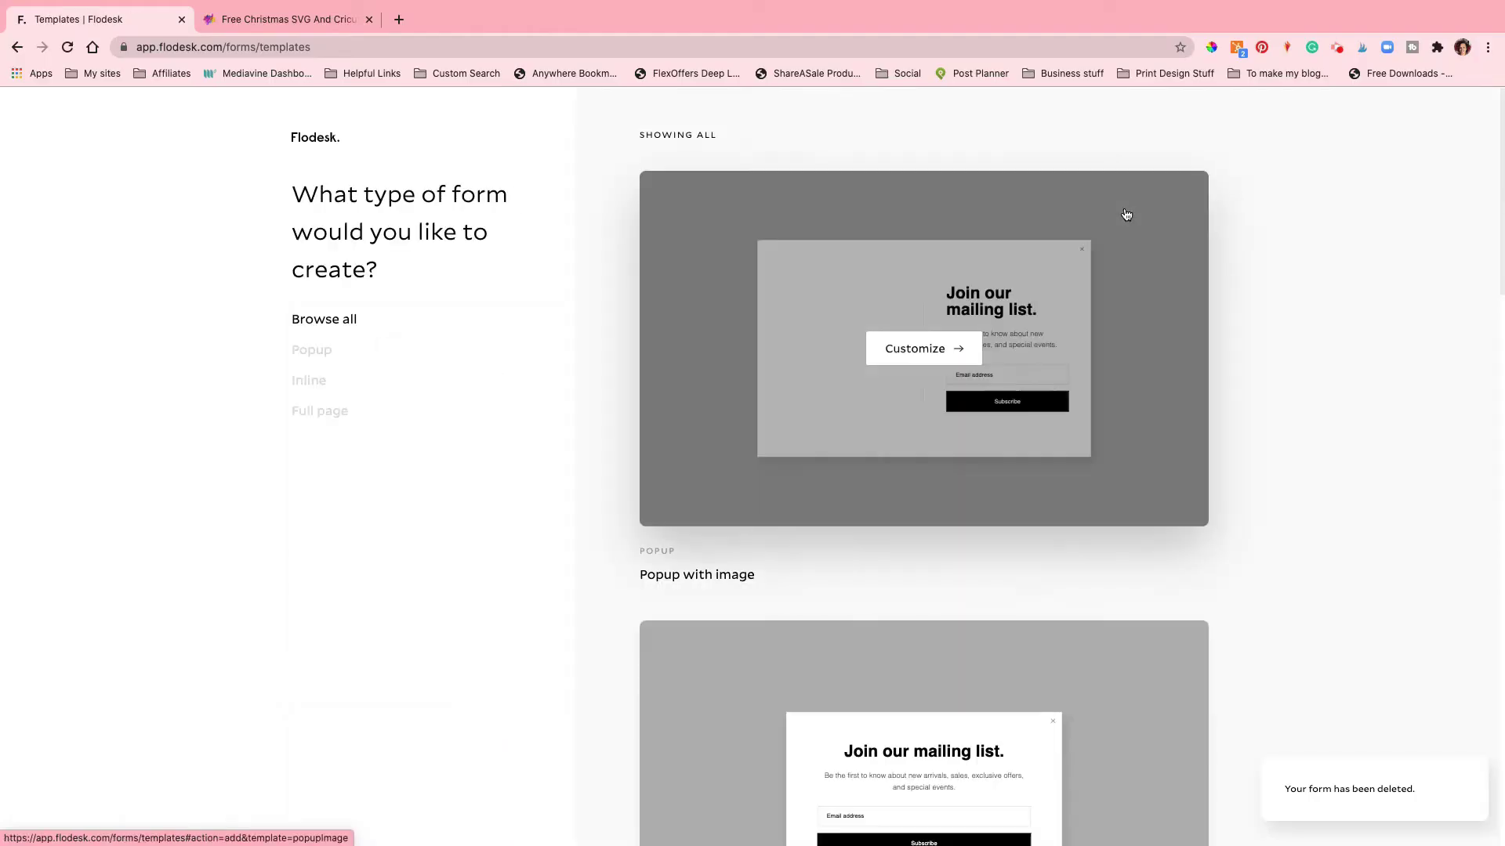
Step: Customize the 'Full page with image' template and assign it the free christmas svg 2 segment
scroll(760, 290, down, 13)
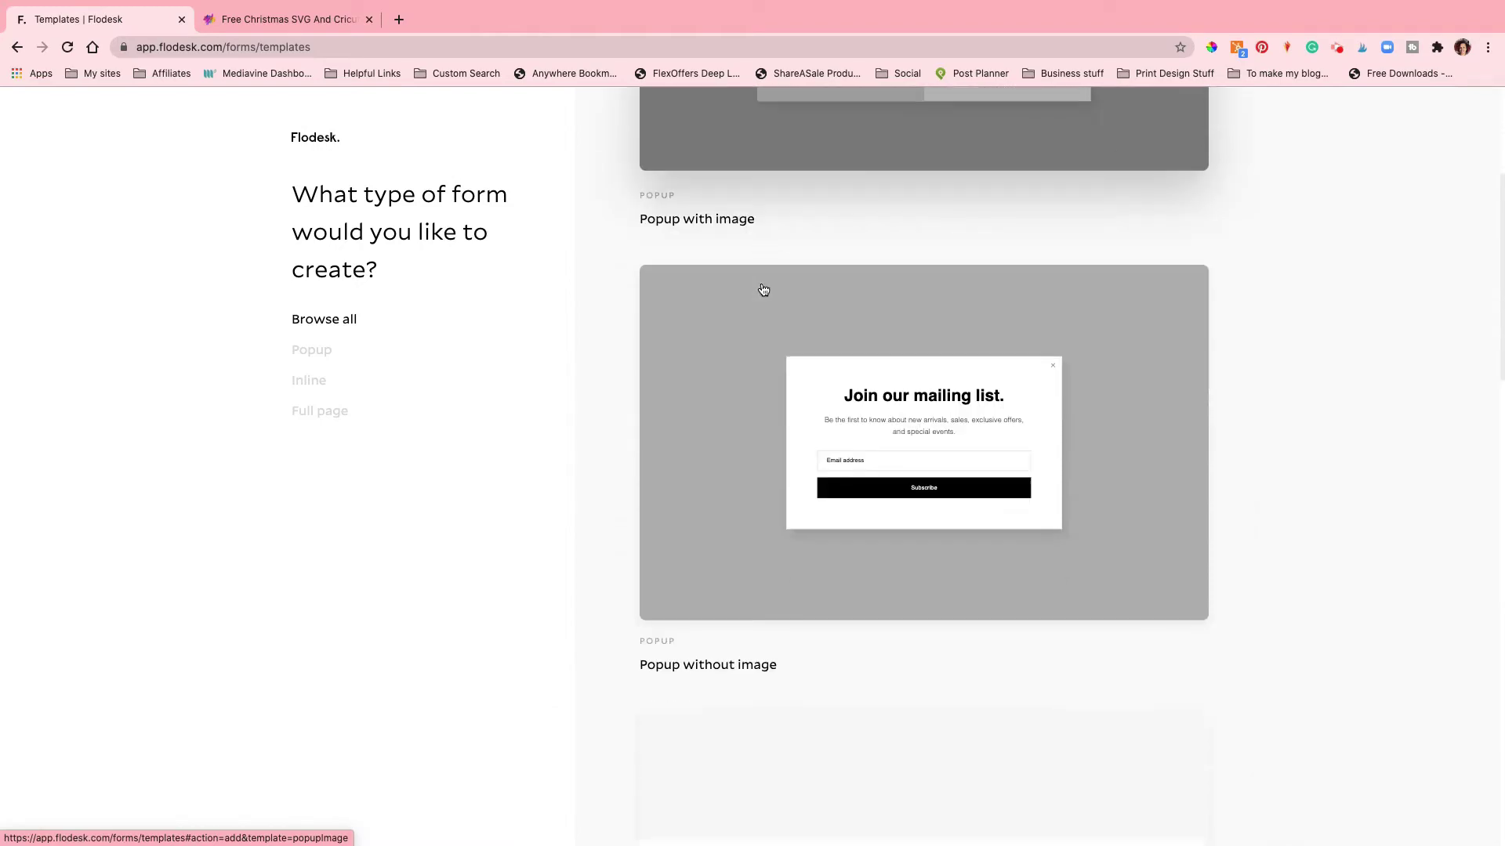
scroll(762, 288, up, 13)
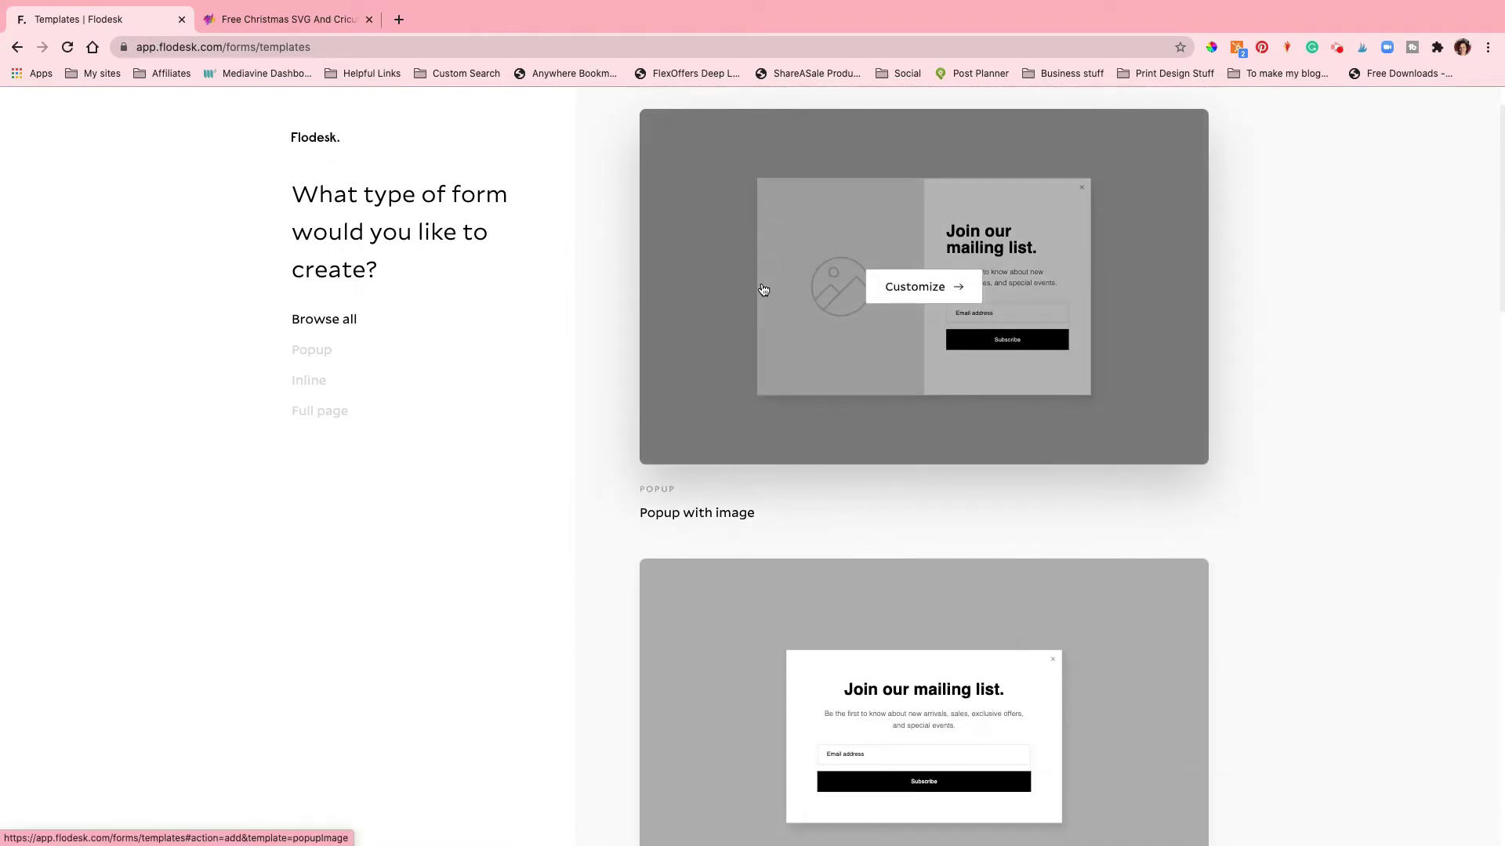
scroll(760, 289, down, 15)
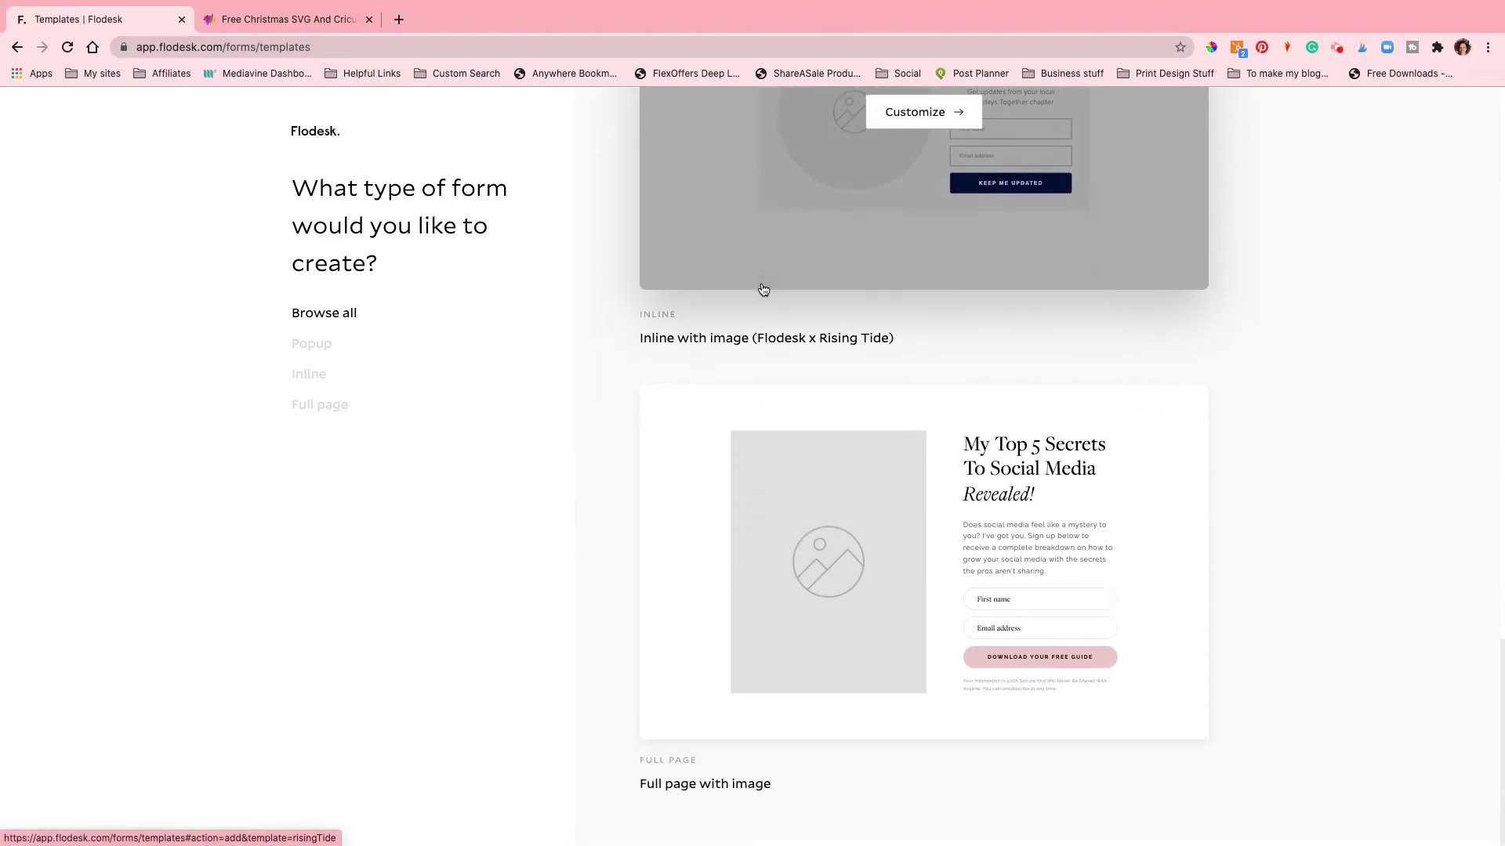
scroll(762, 290, up, 8)
scroll(762, 287, up, 10)
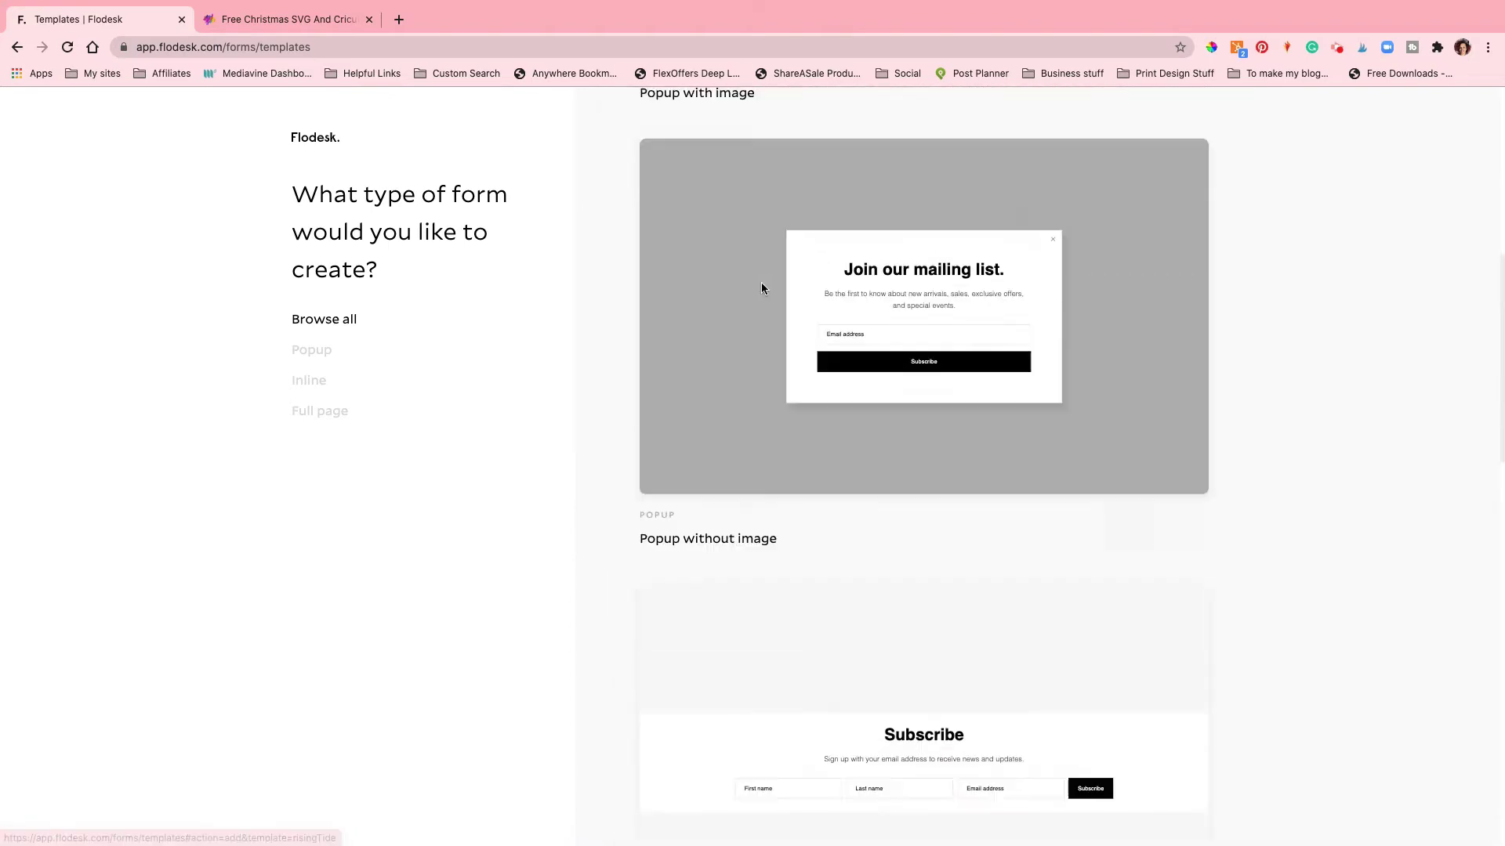
scroll(763, 290, down, 15)
scroll(763, 290, up, 1)
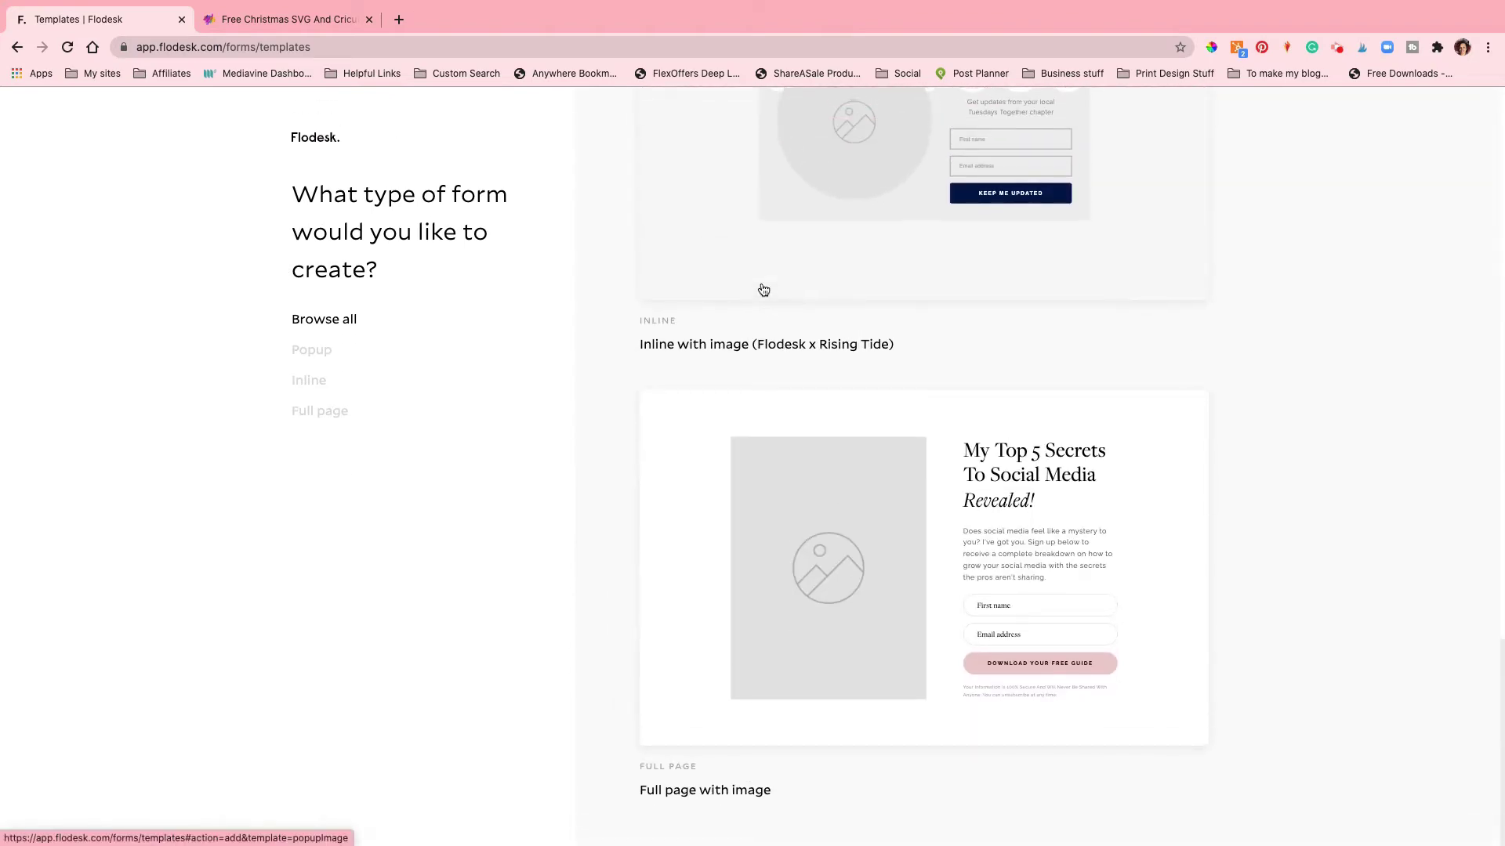
mouse_move(840, 566)
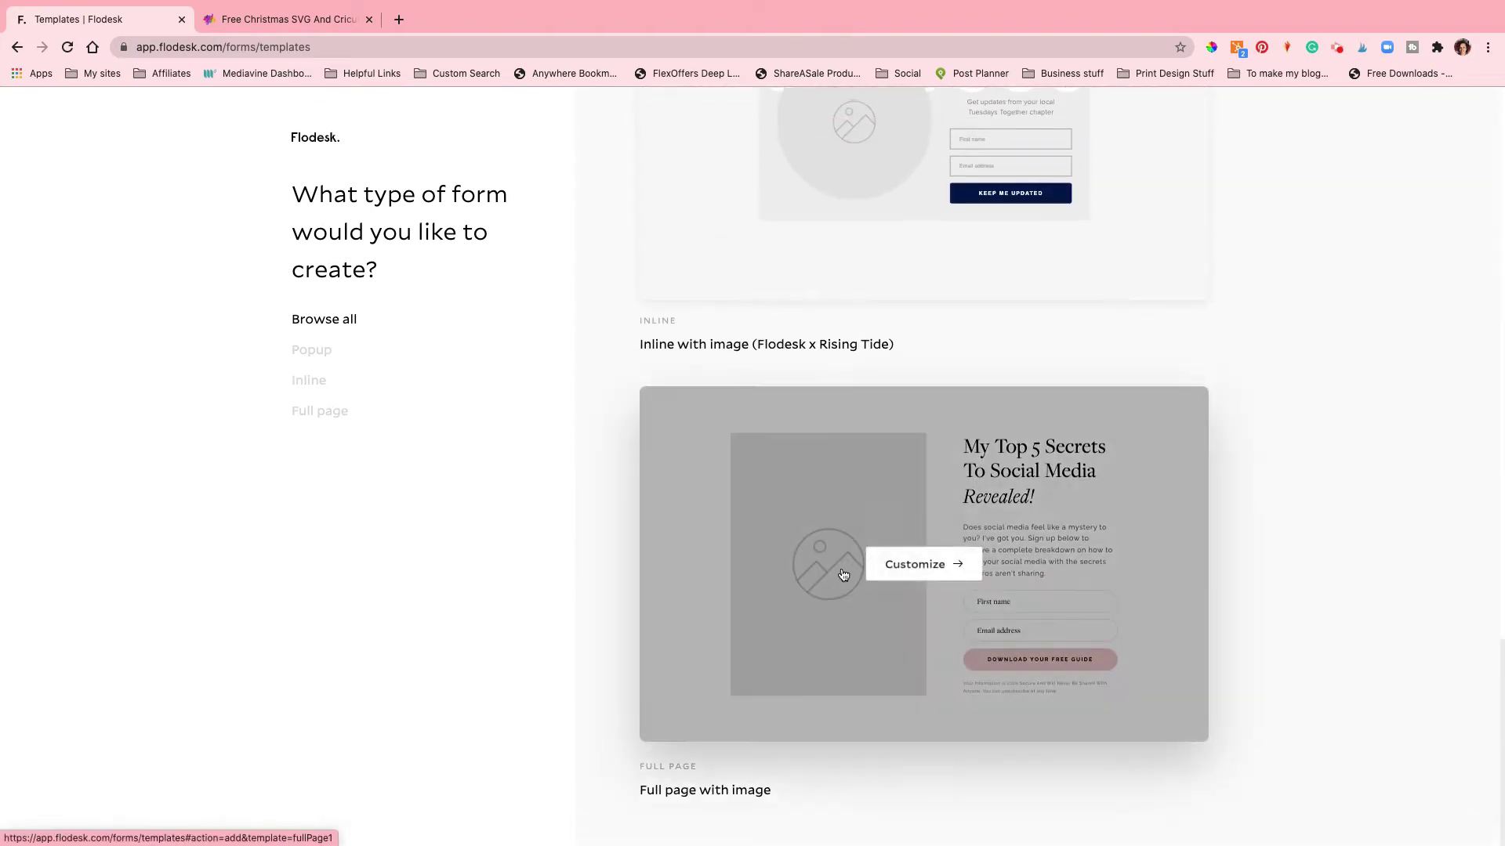
click(904, 565)
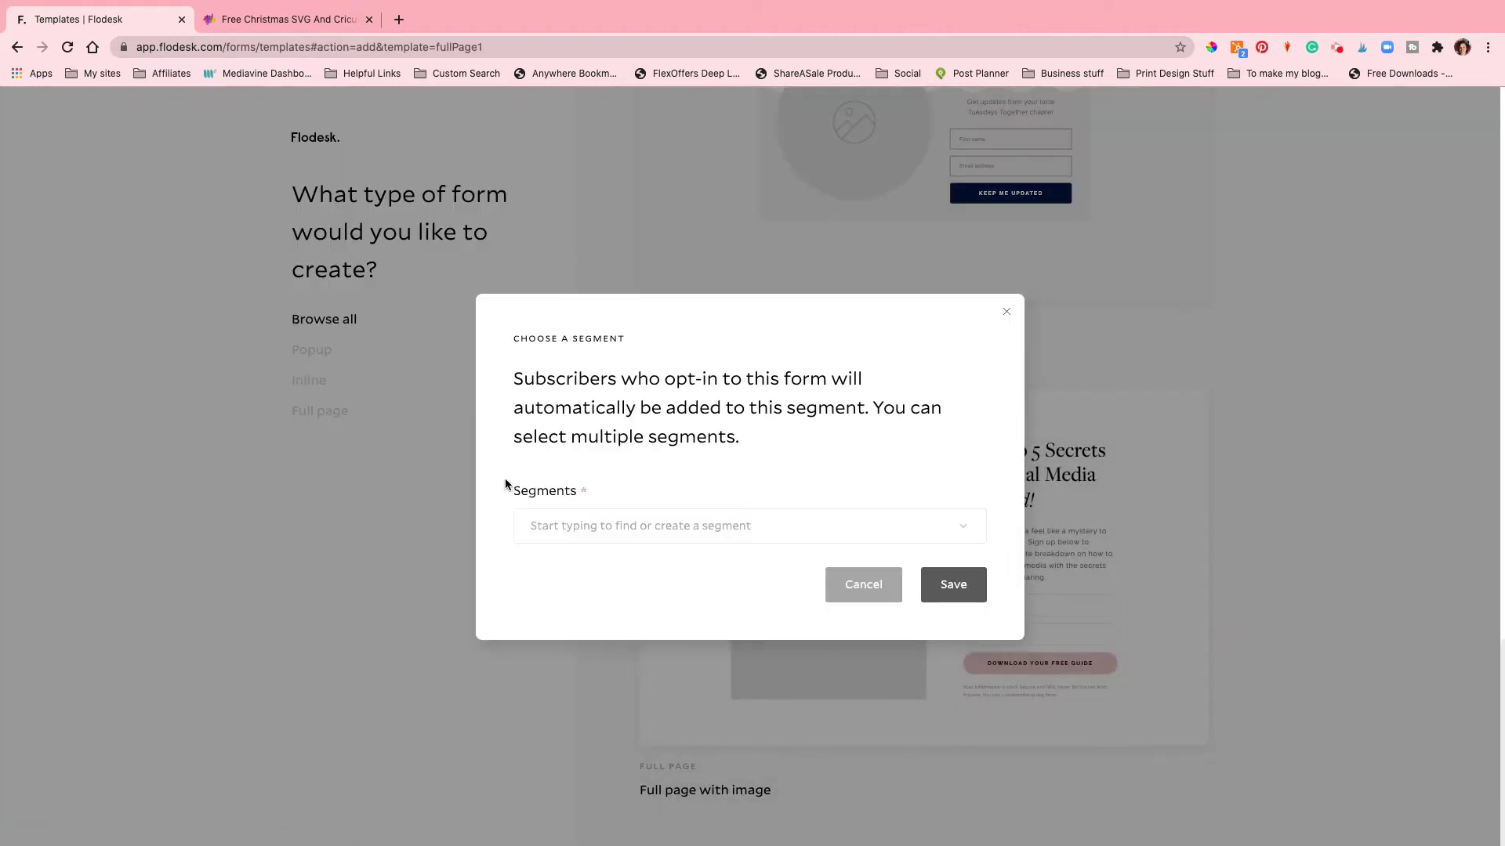
click(690, 530)
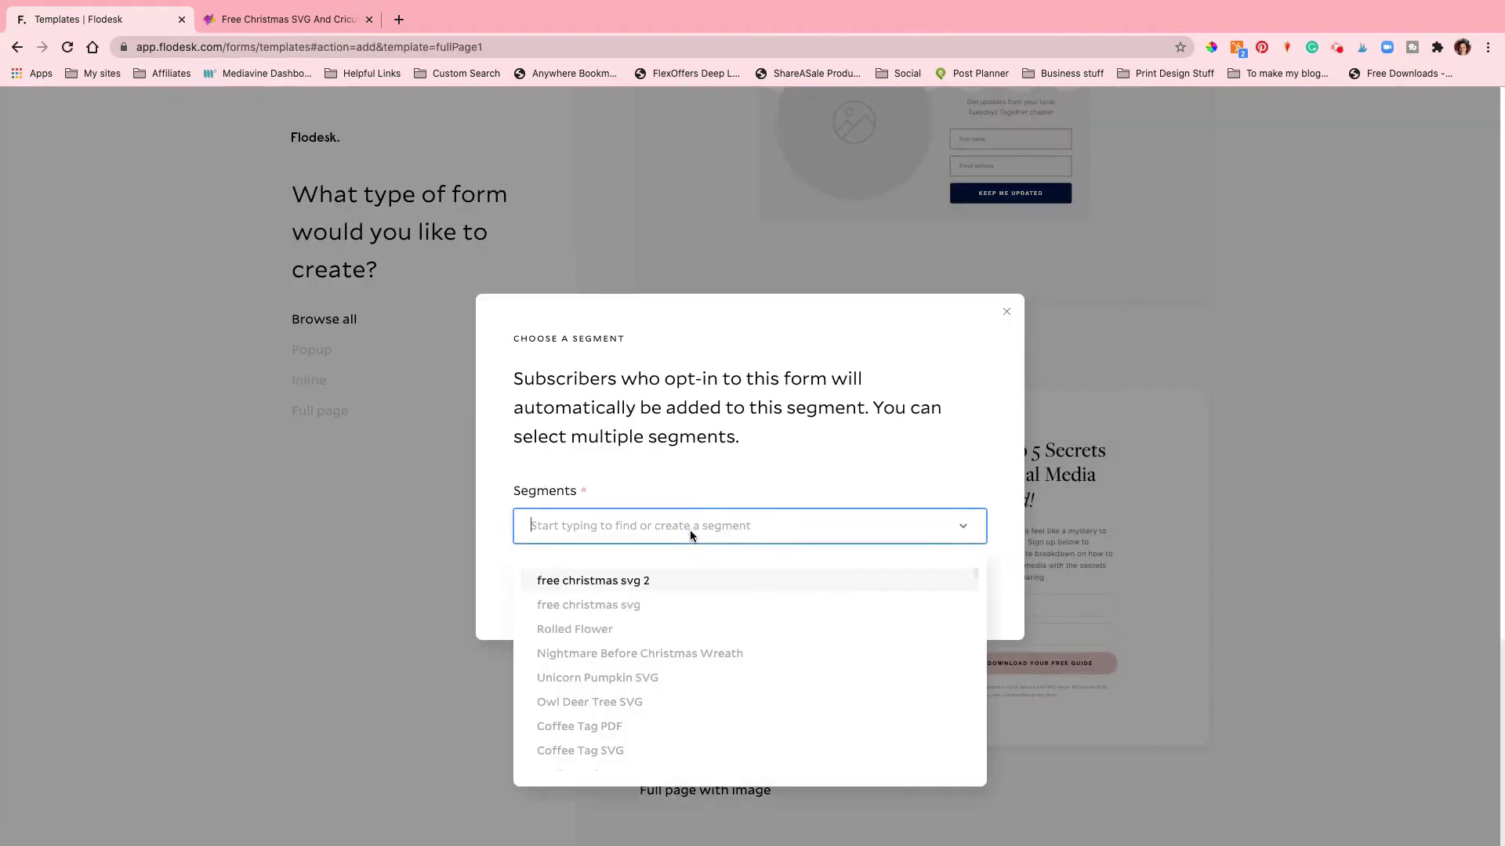
click(672, 580)
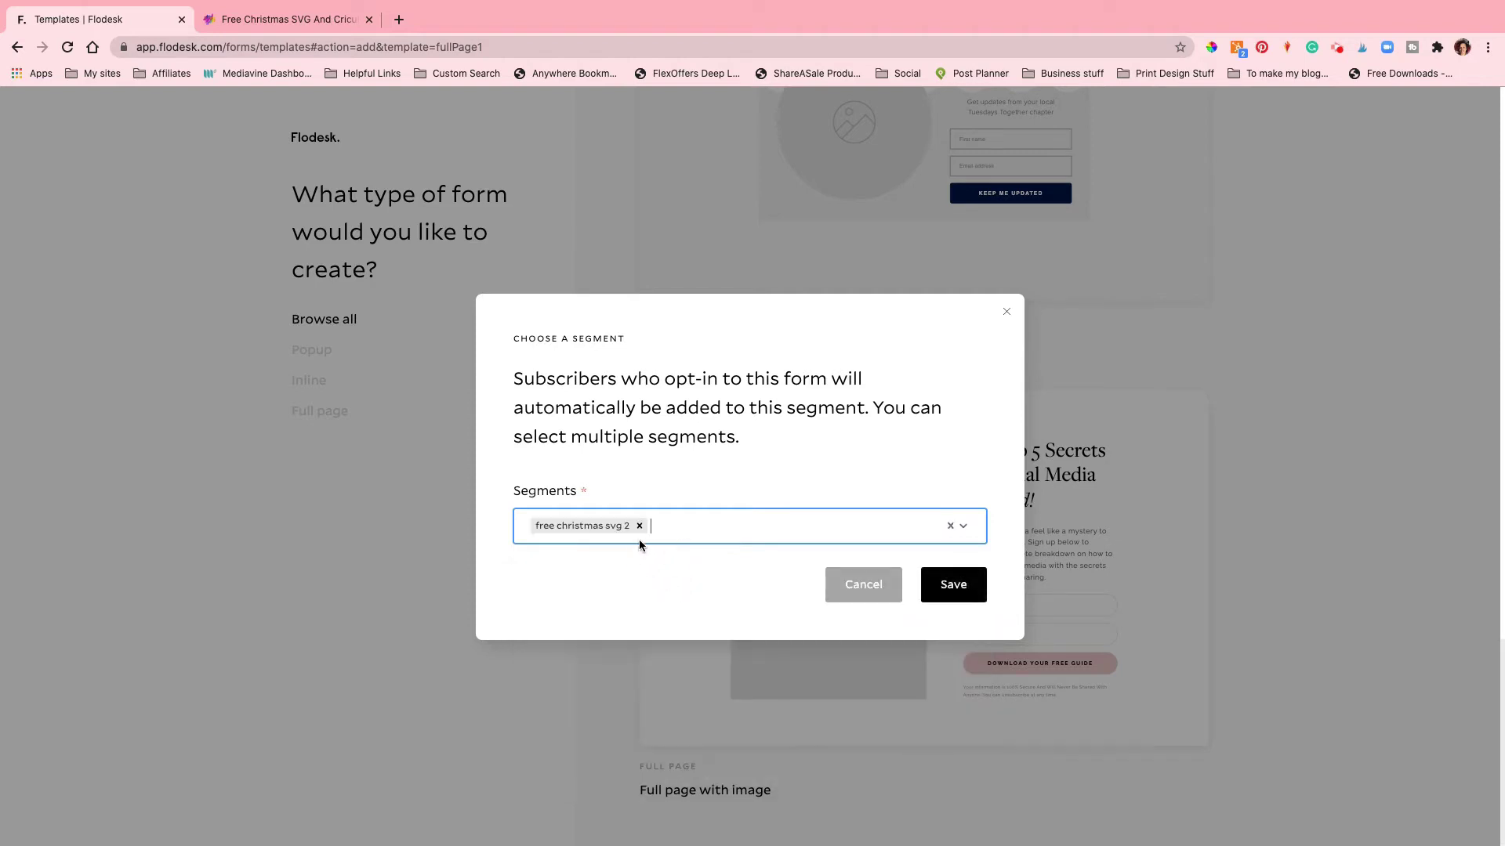
click(952, 593)
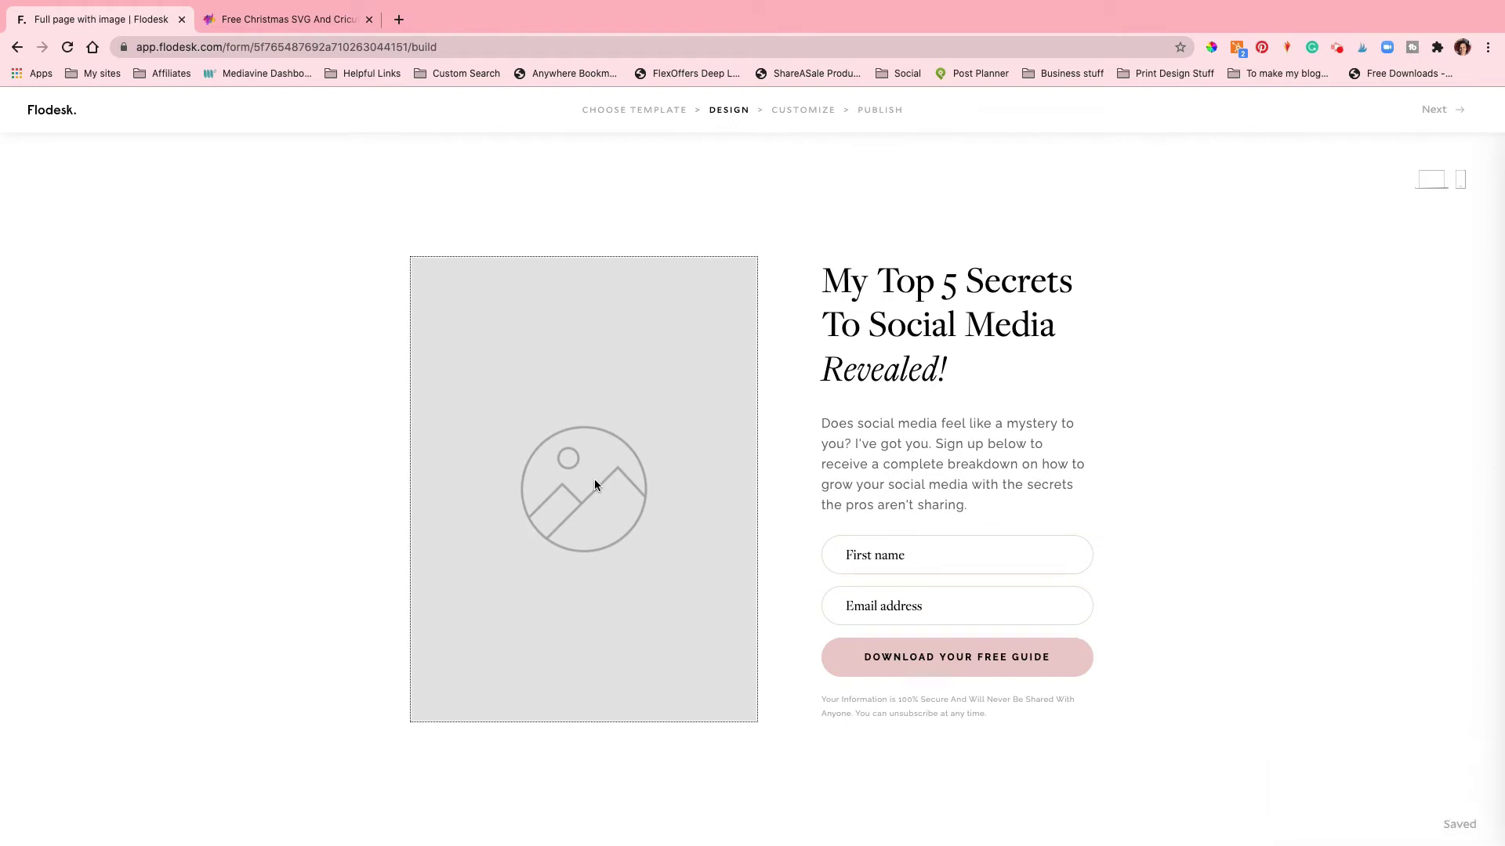
Step: Select the form's image placeholder and start an image upload from iCloud Drive
click(594, 485)
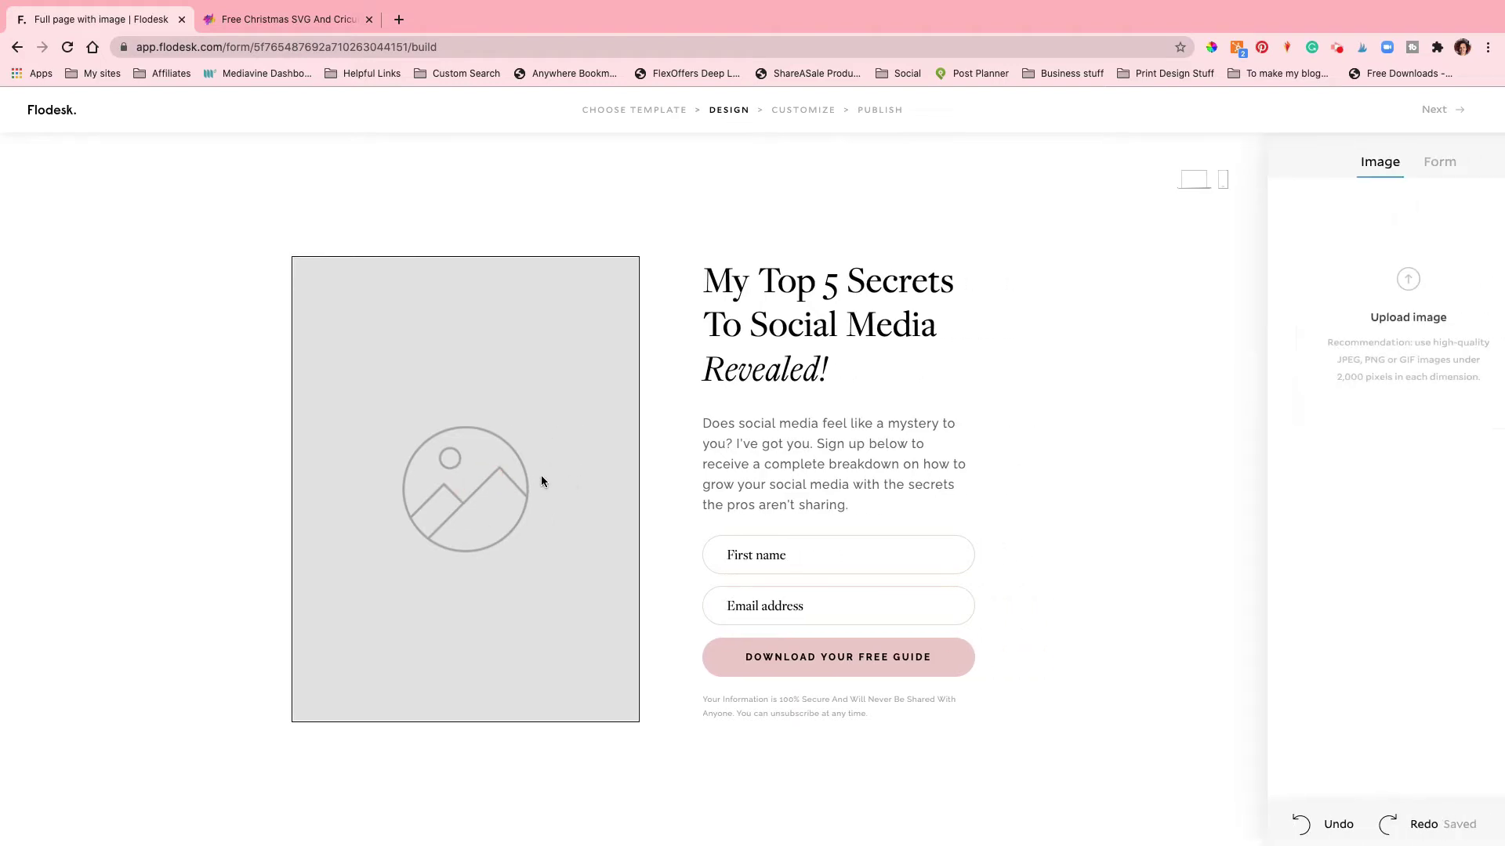
click(483, 467)
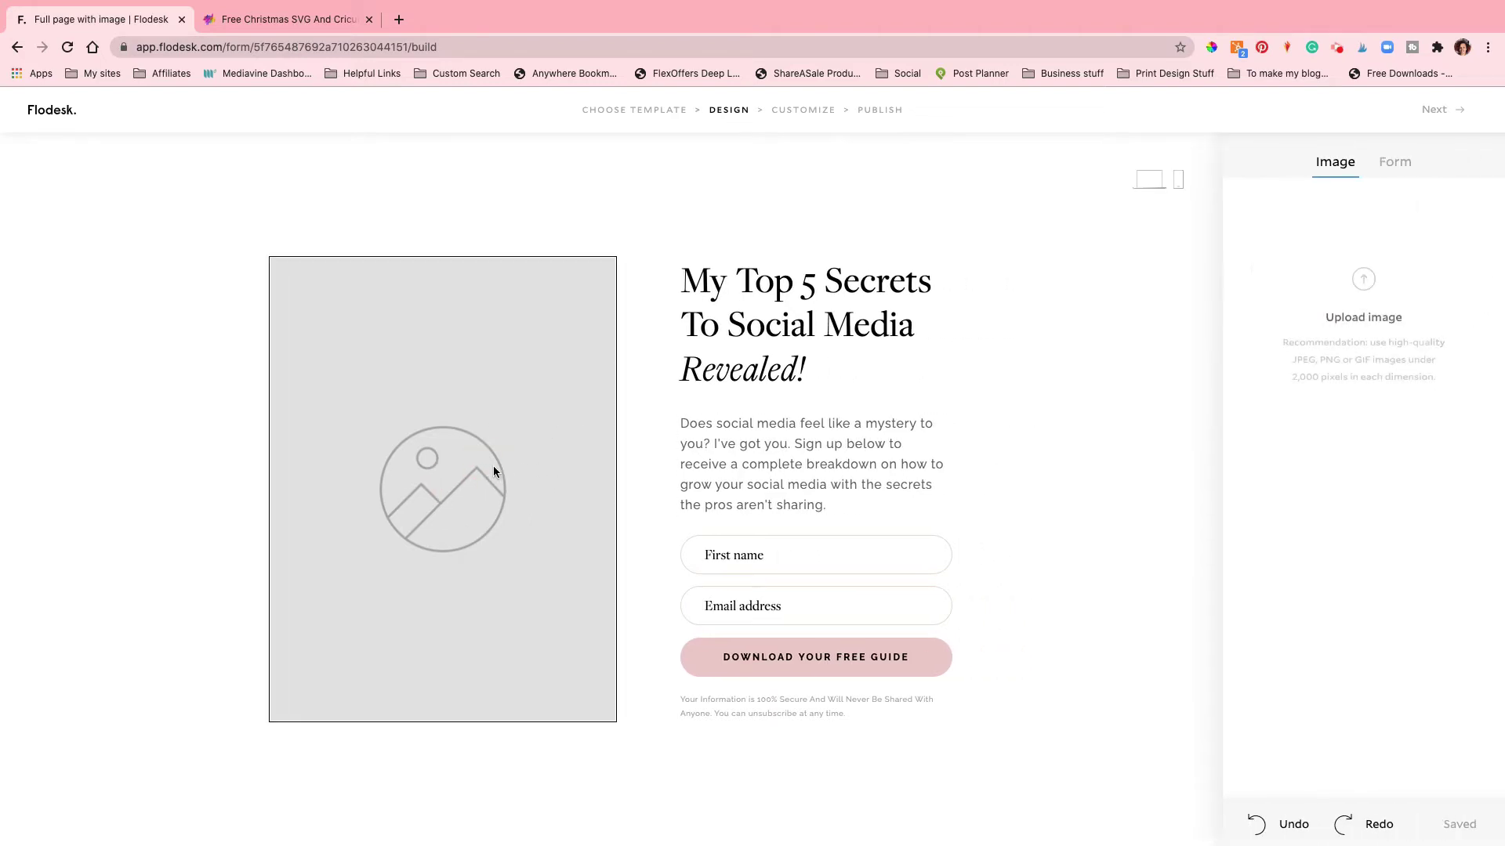
click(1377, 295)
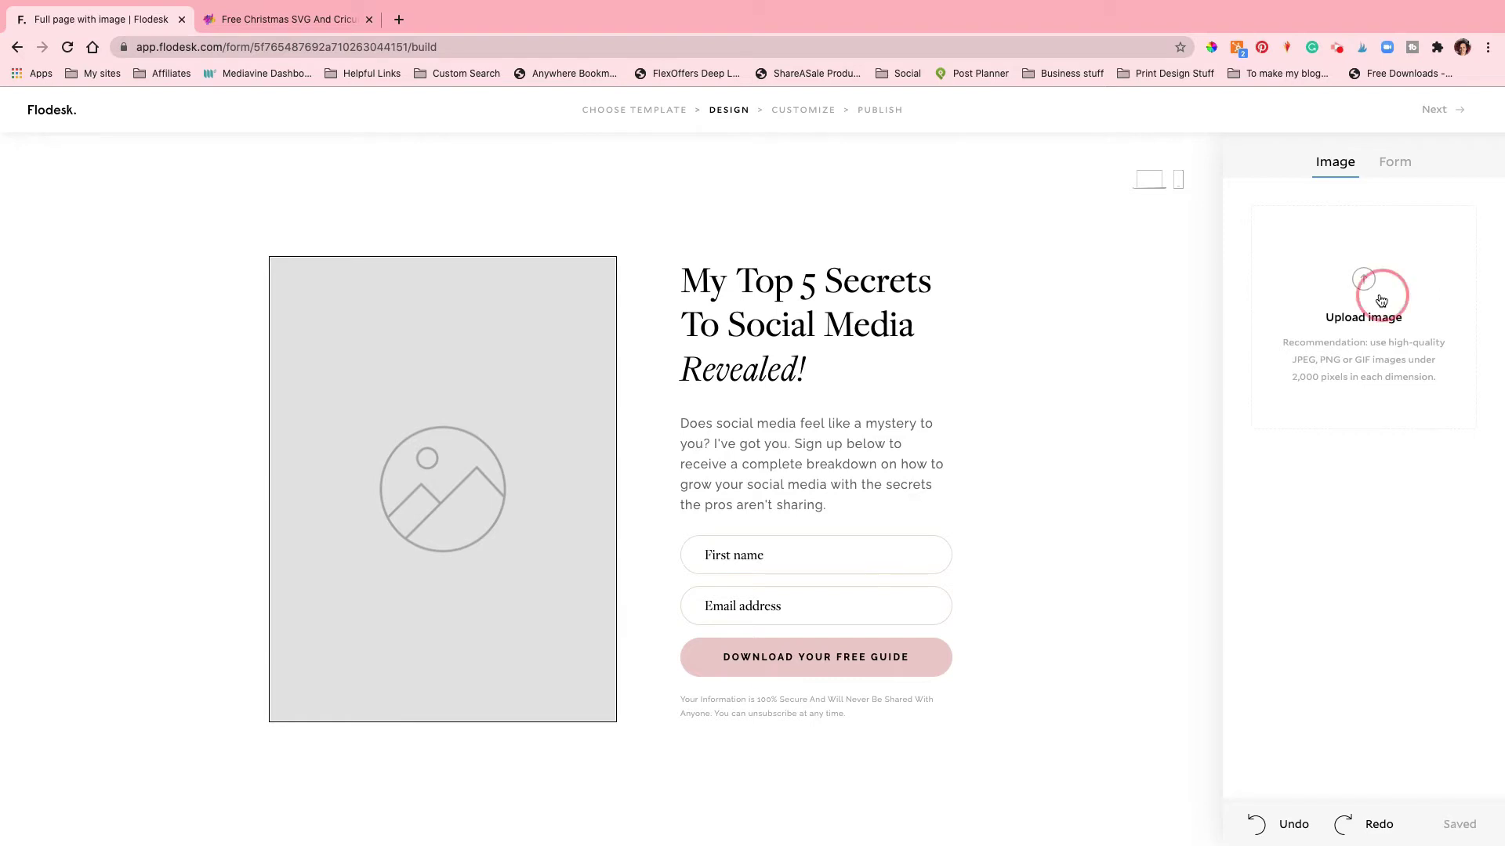
scroll(749, 185, down, 1)
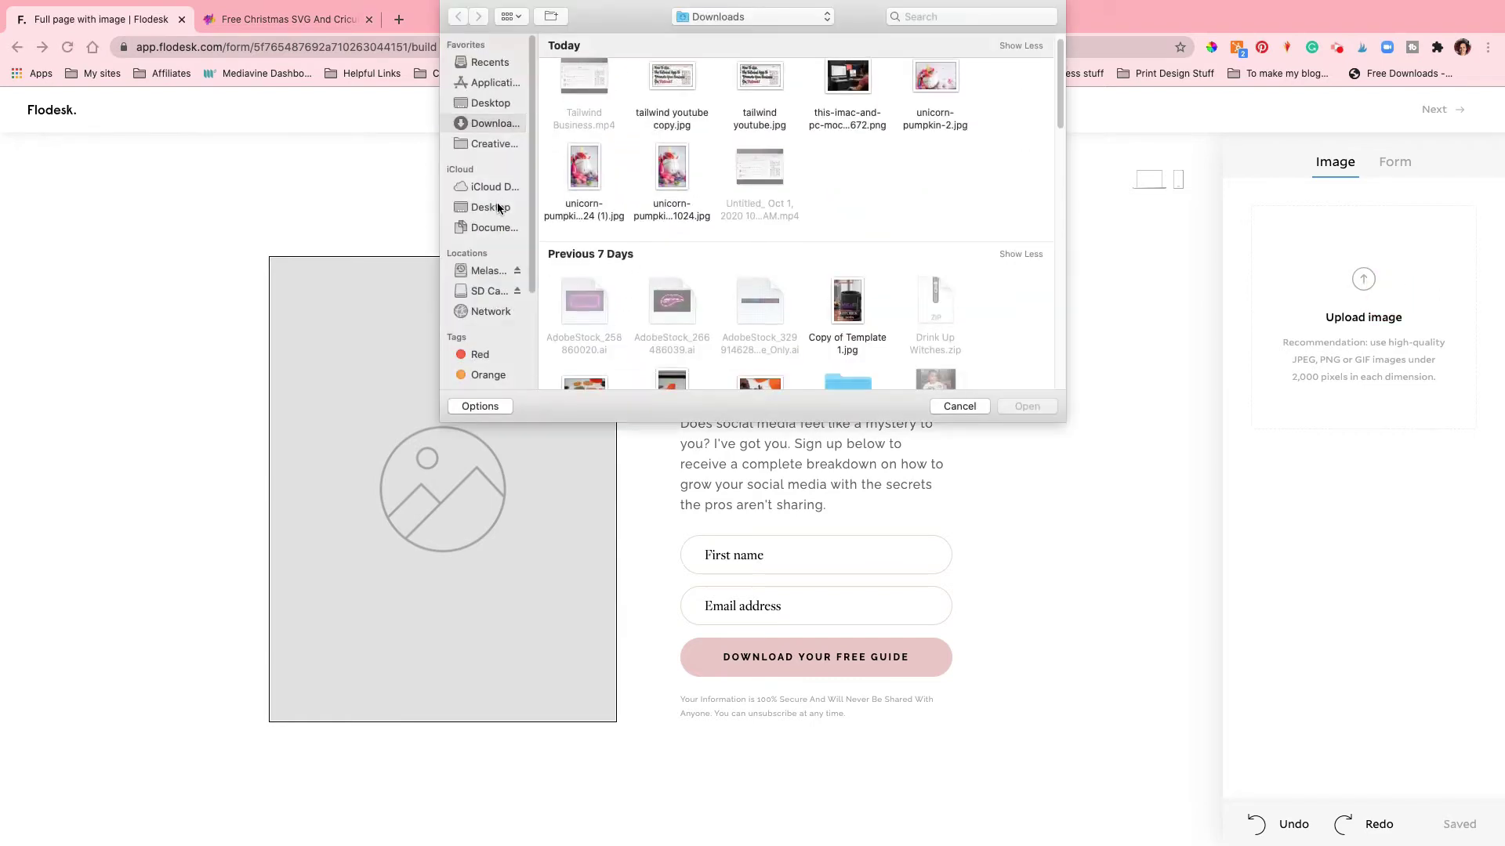
click(494, 189)
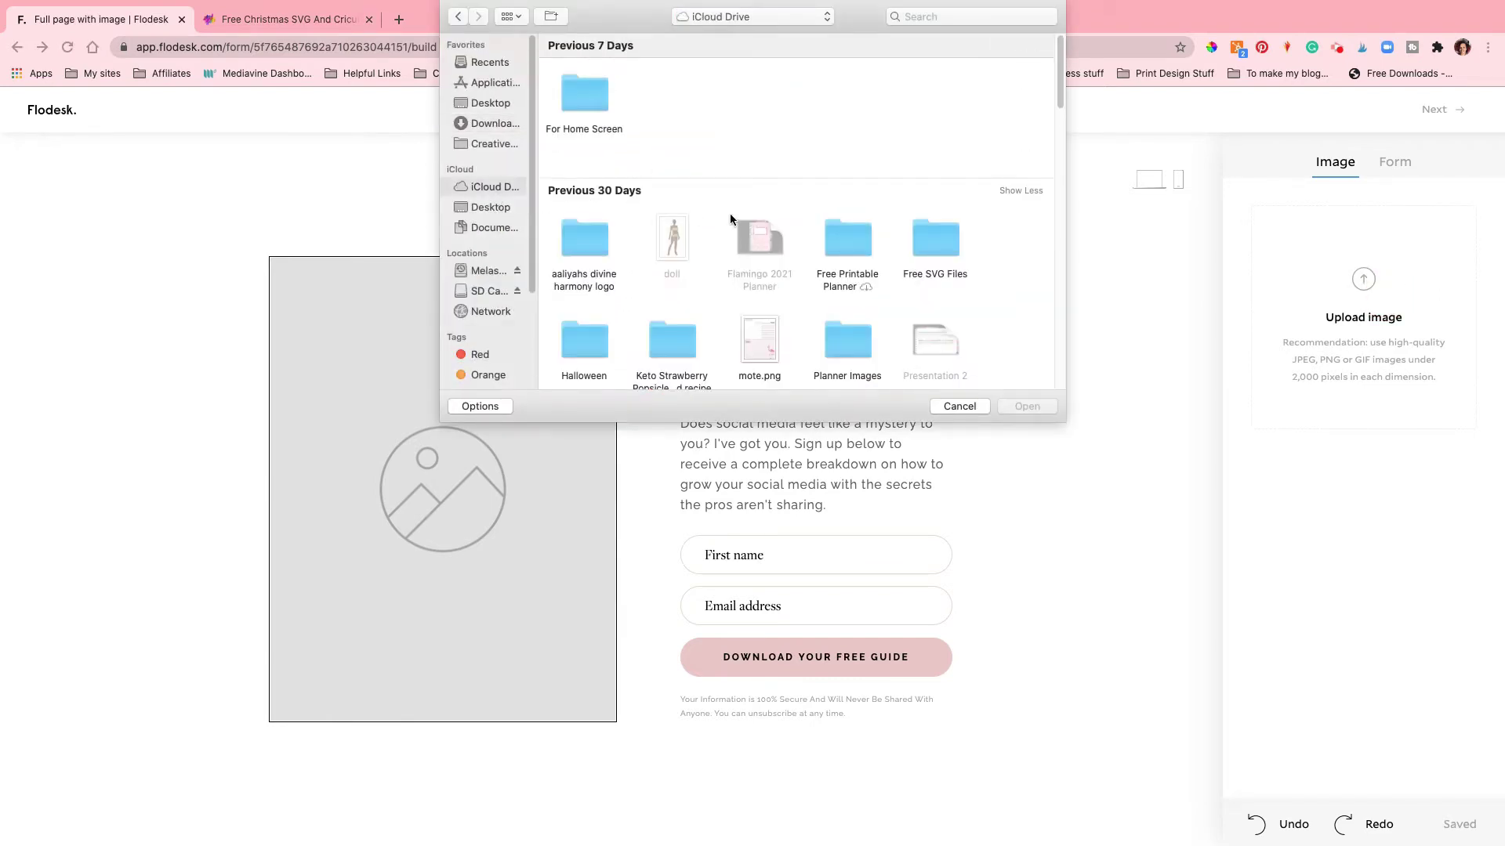
Step: Upload free-christmas-svg.jpg from Free SVG Files > free christmas svg into the image area
scroll(954, 235, down, 3)
double_click(946, 172)
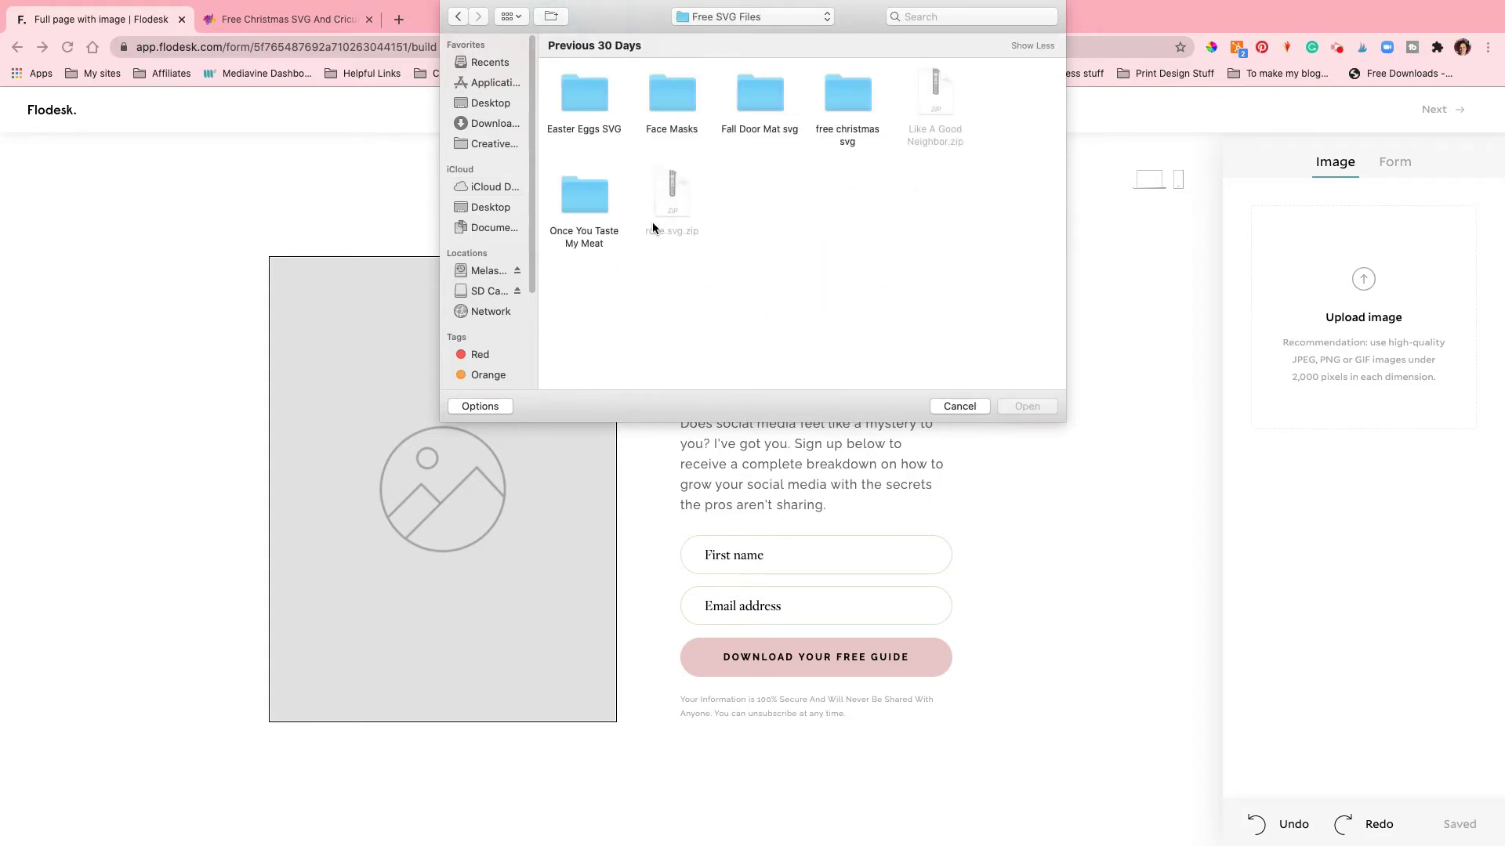
double_click(851, 102)
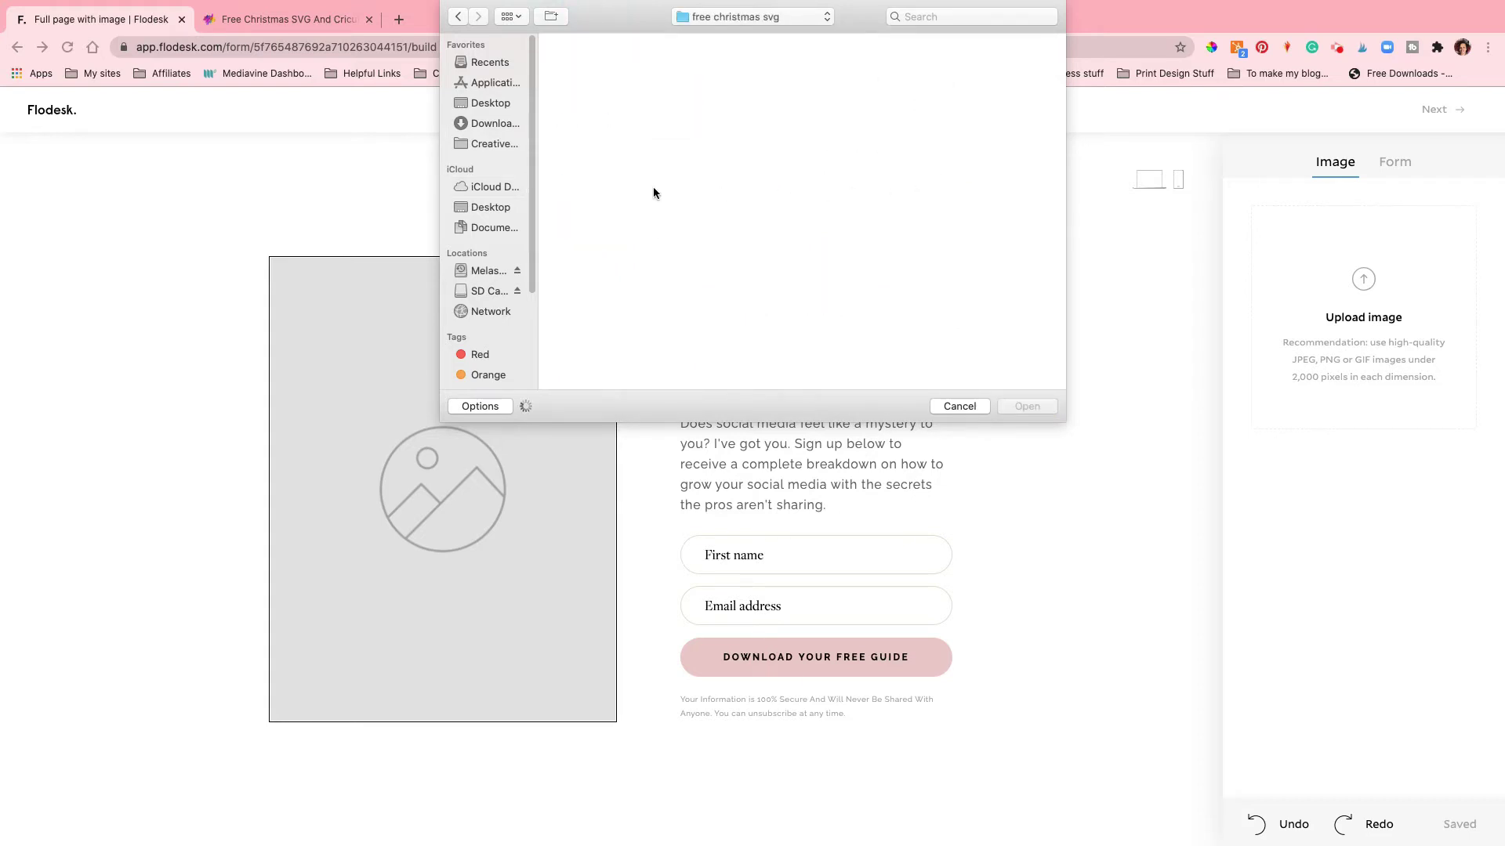
scroll(650, 194, down, 10)
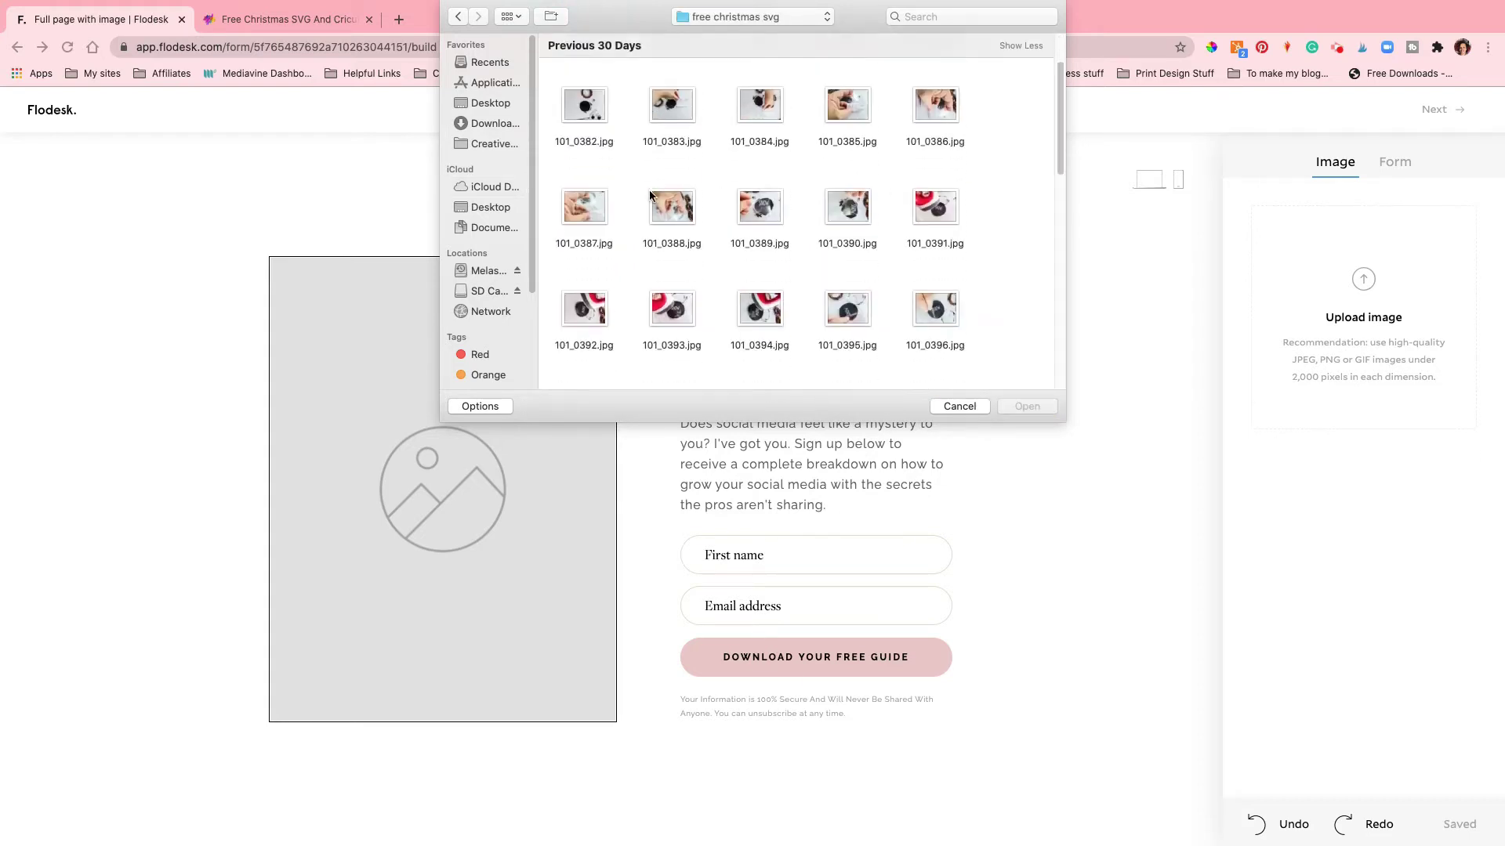
double_click(589, 299)
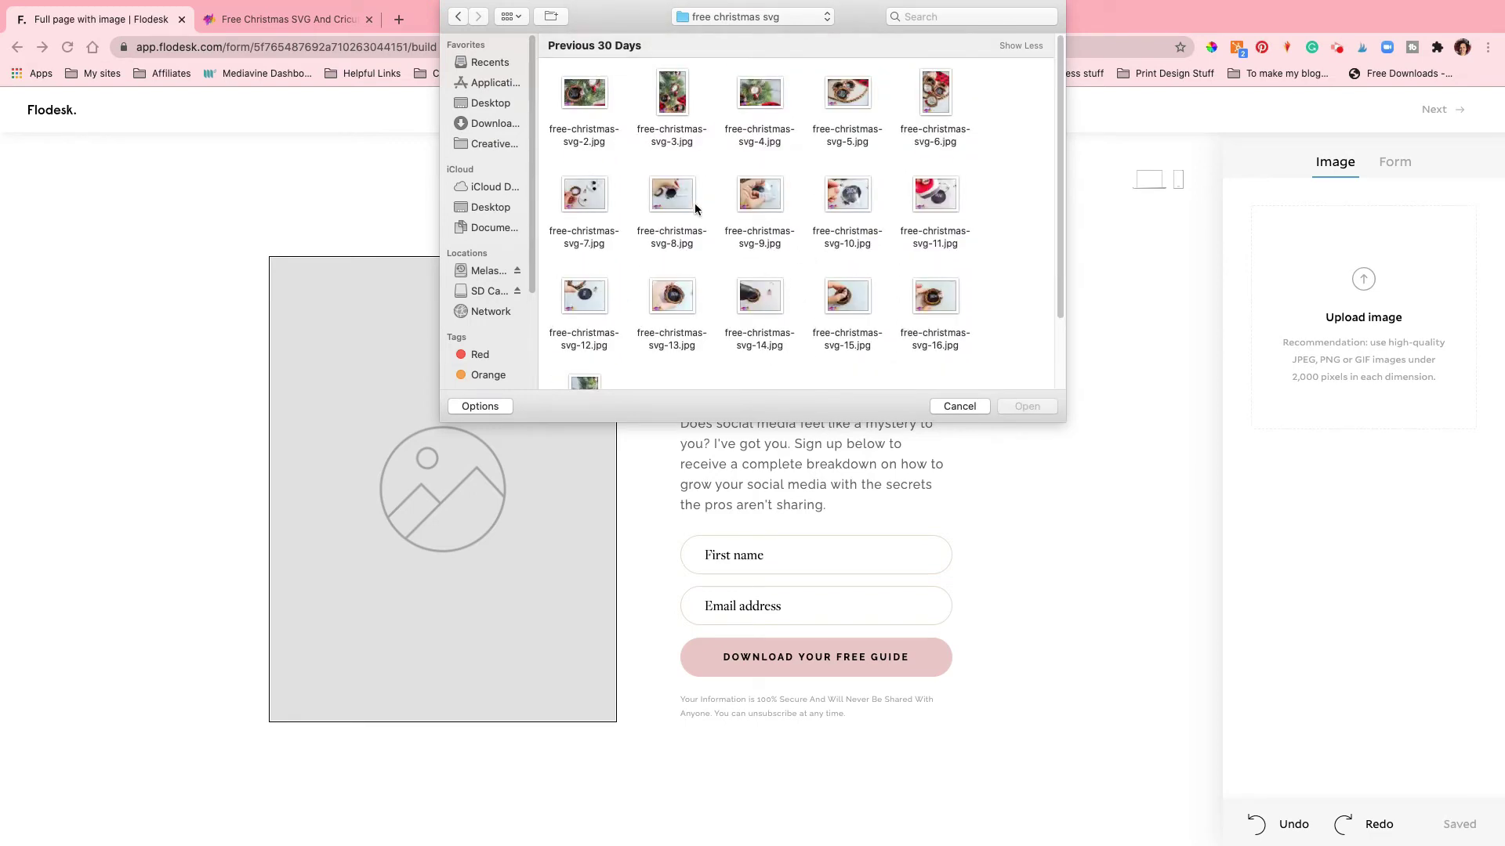
scroll(677, 104, down, 3)
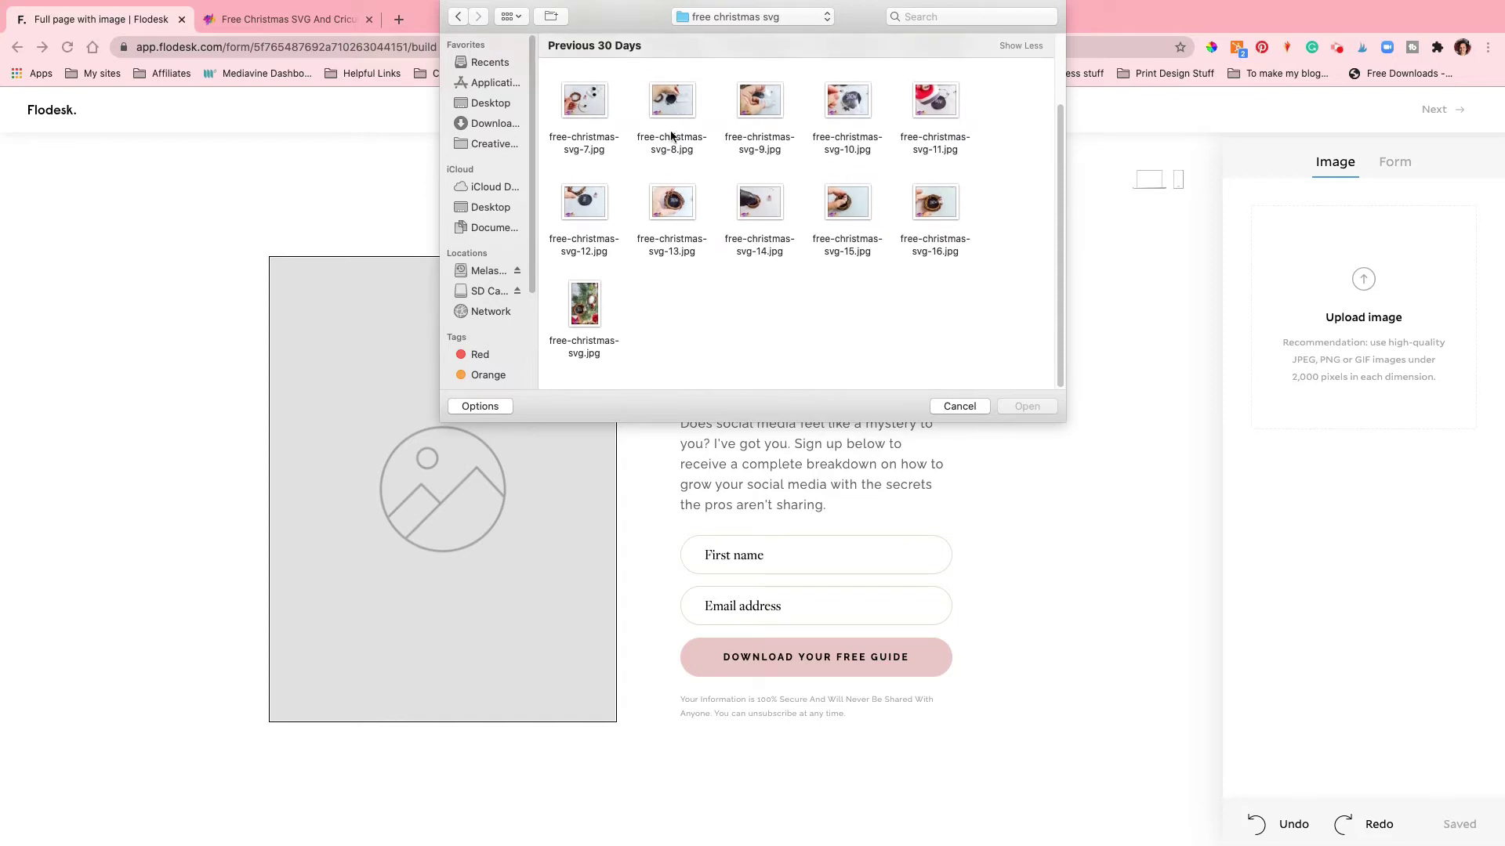
click(606, 317)
click(1026, 406)
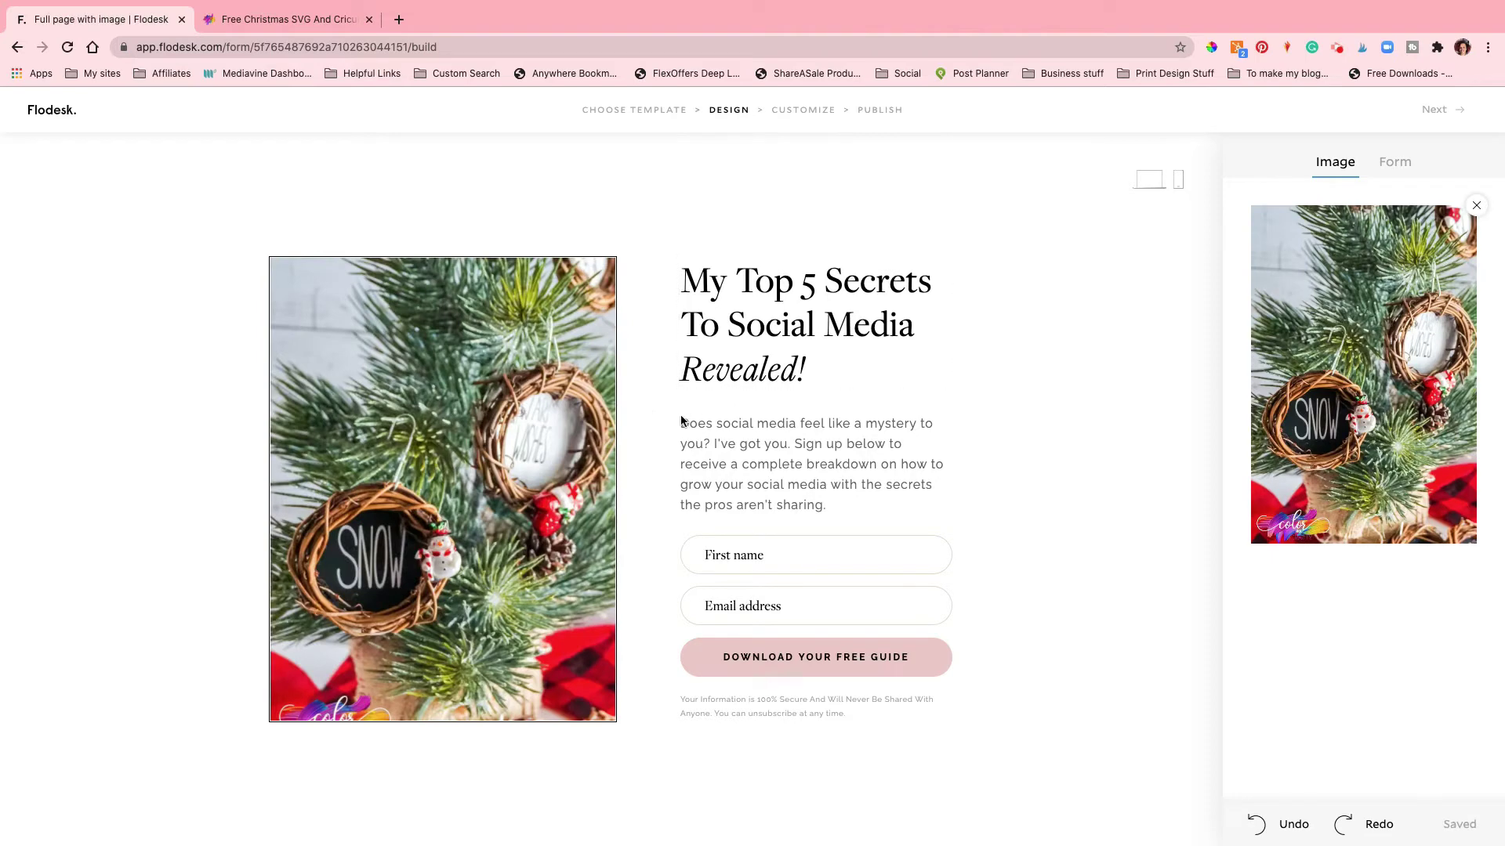
Step: Replace the headline text with 'Grab Your Free Christmas SVG Files'
click(1395, 163)
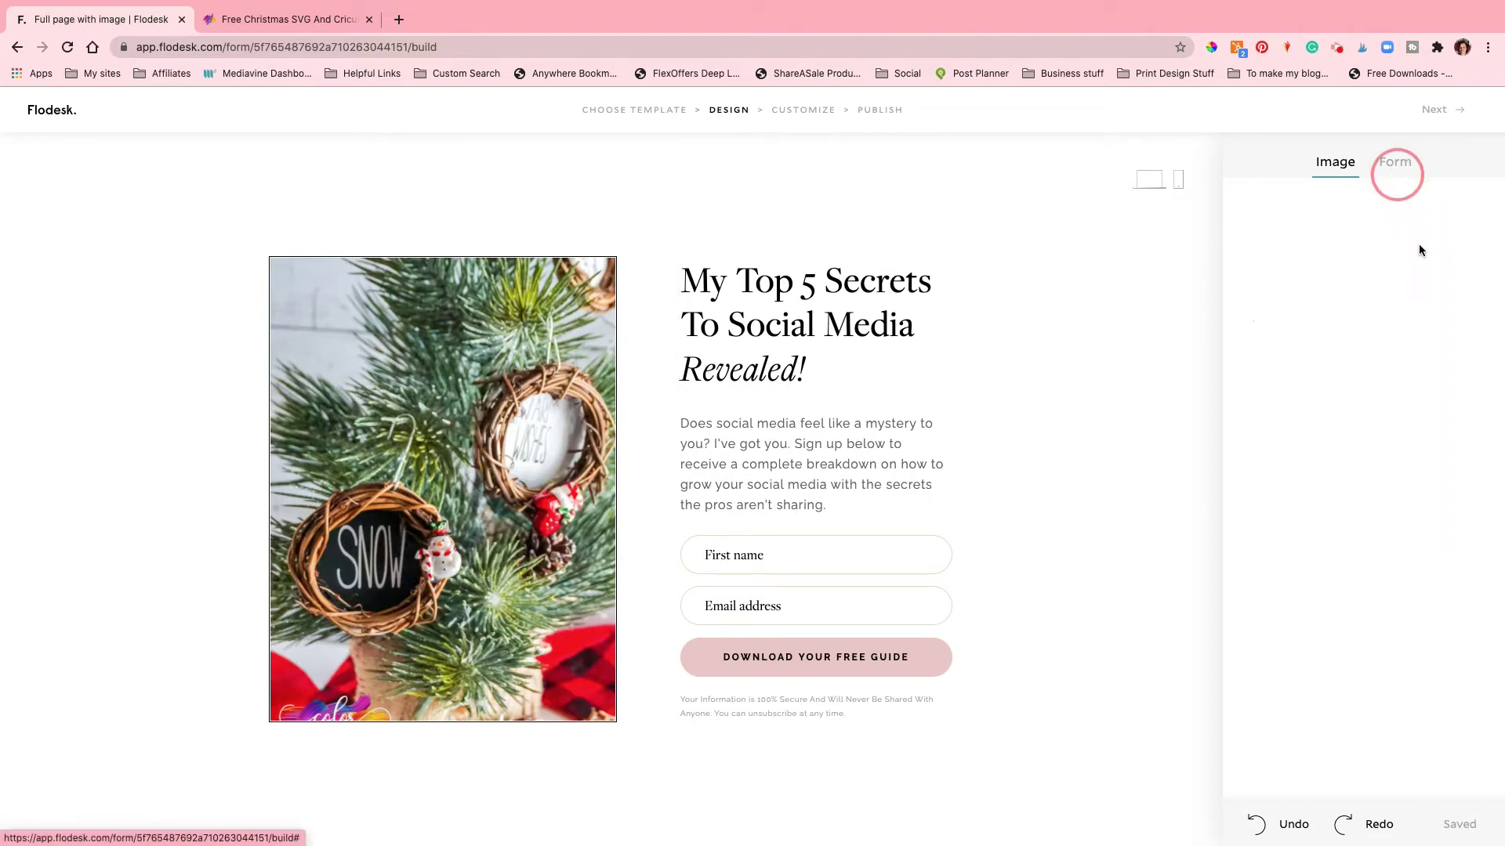
click(734, 284)
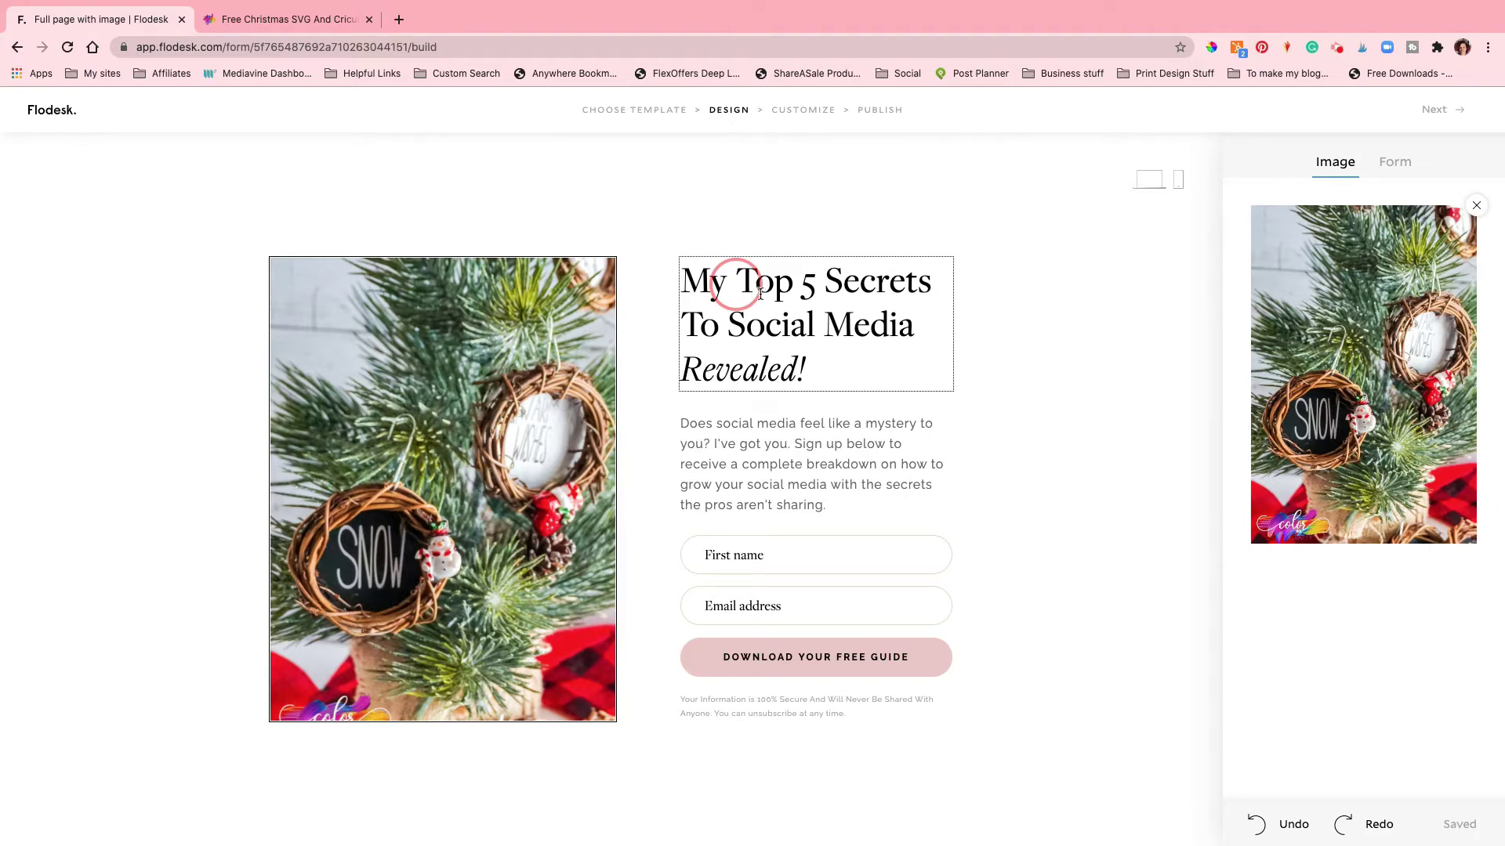
click(760, 293)
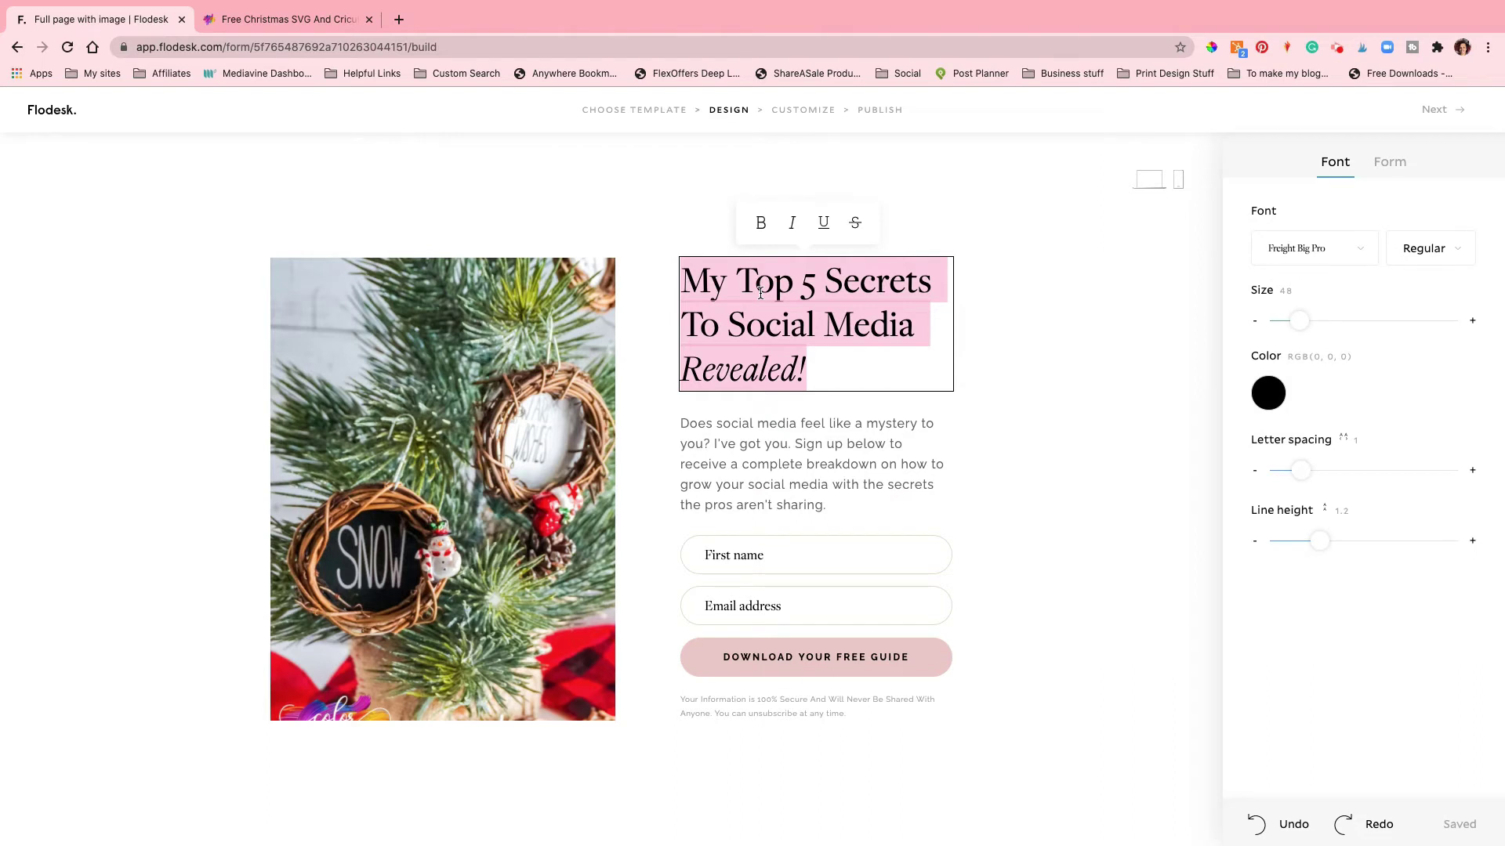
text(Grab You)
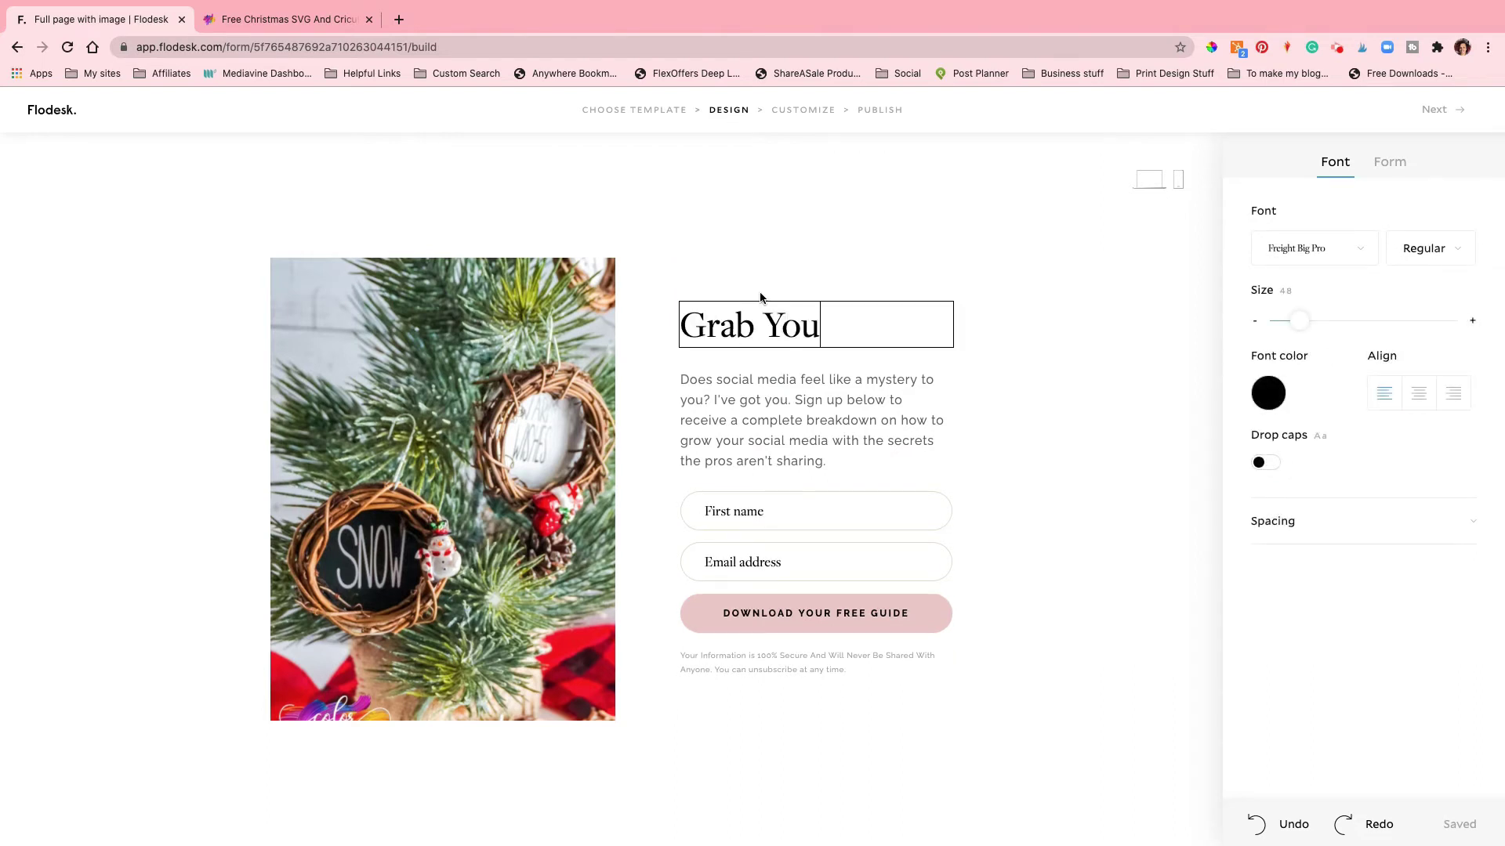
text(r Free Christ)
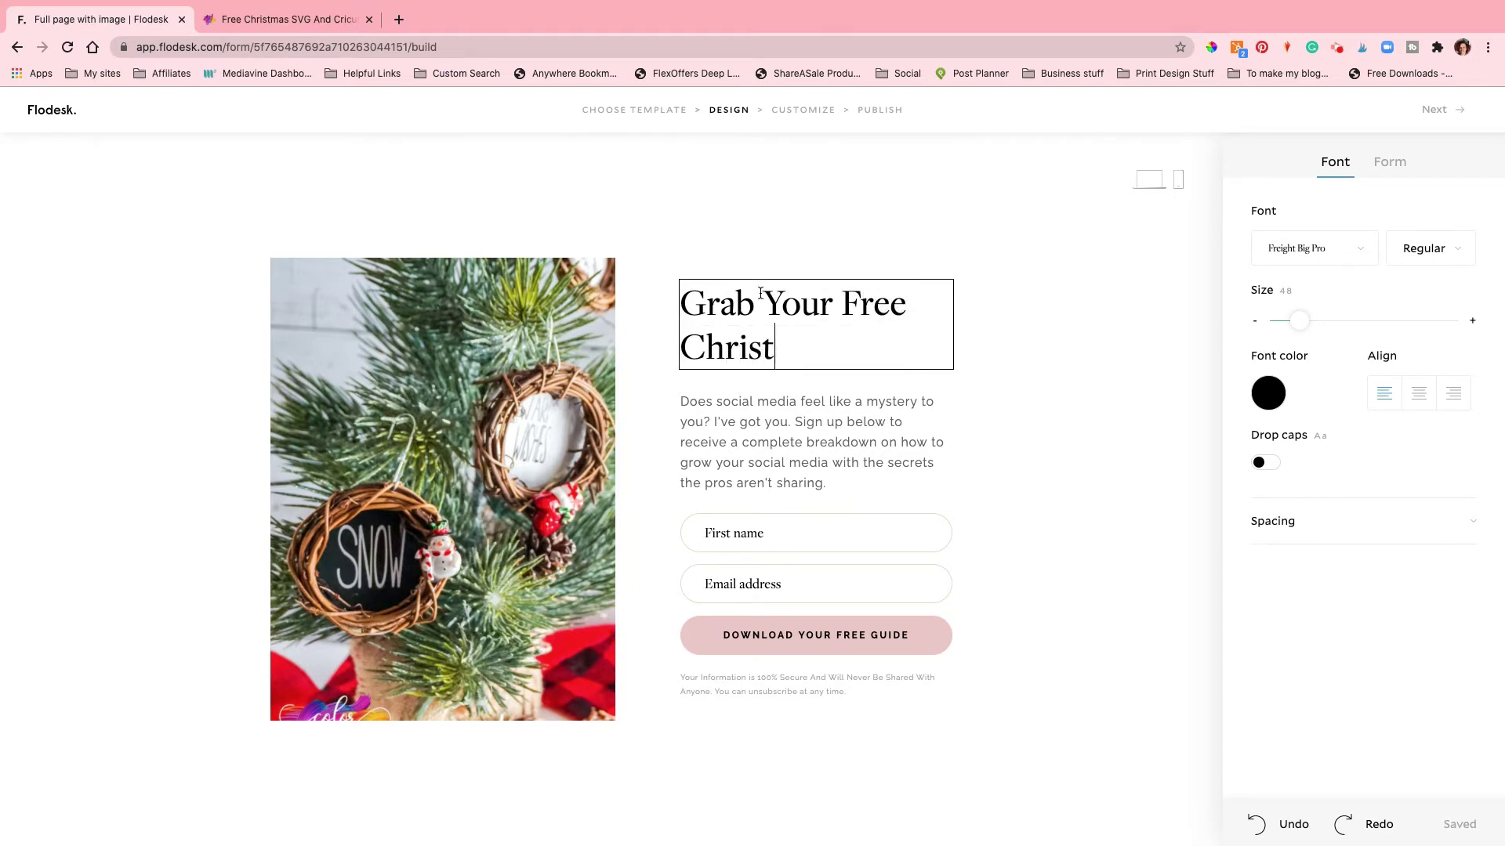
text(mas SVG)
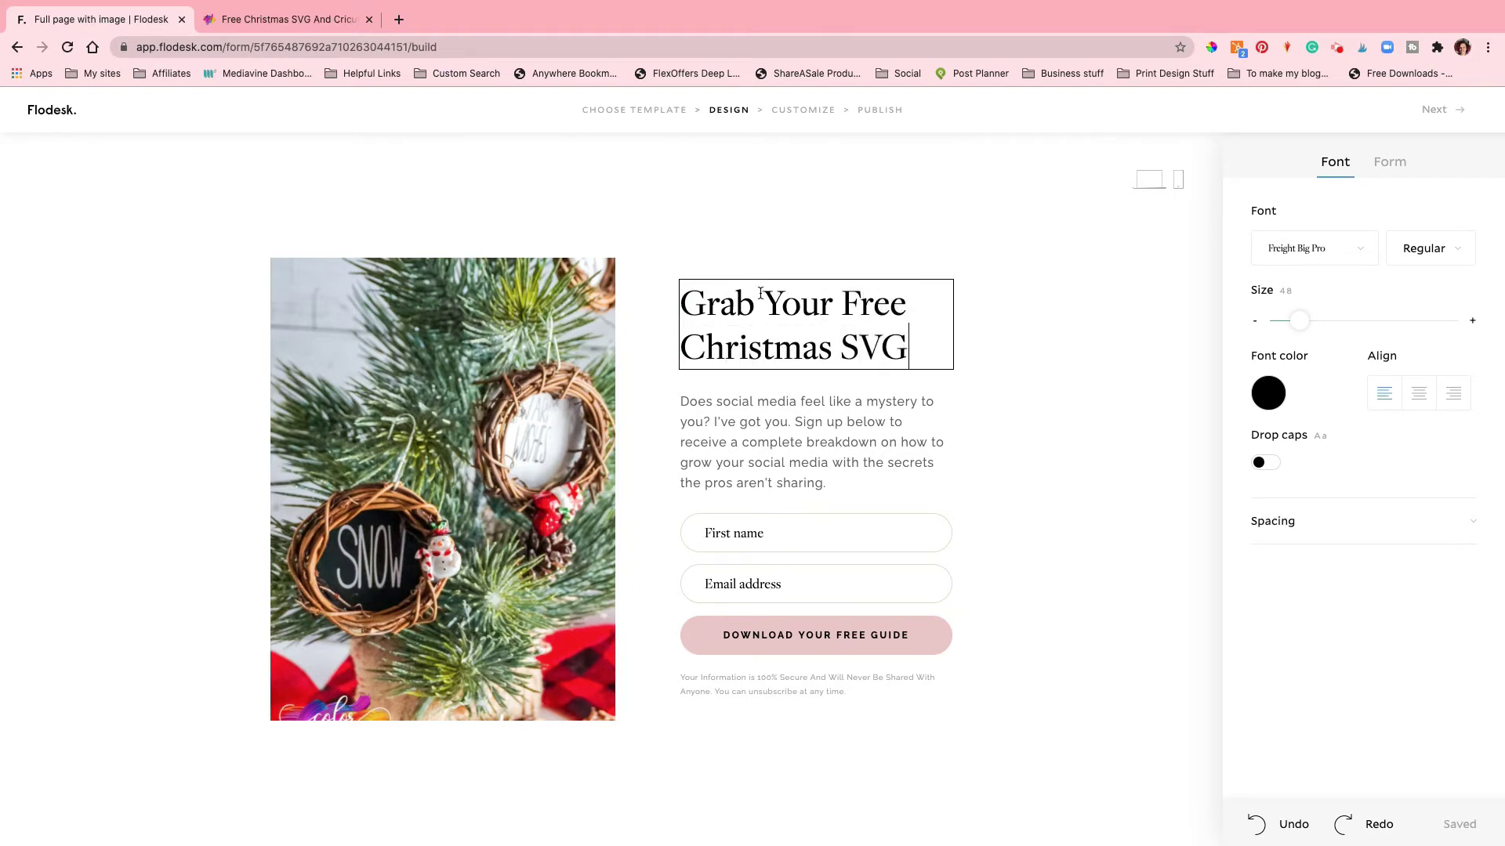
text( Files)
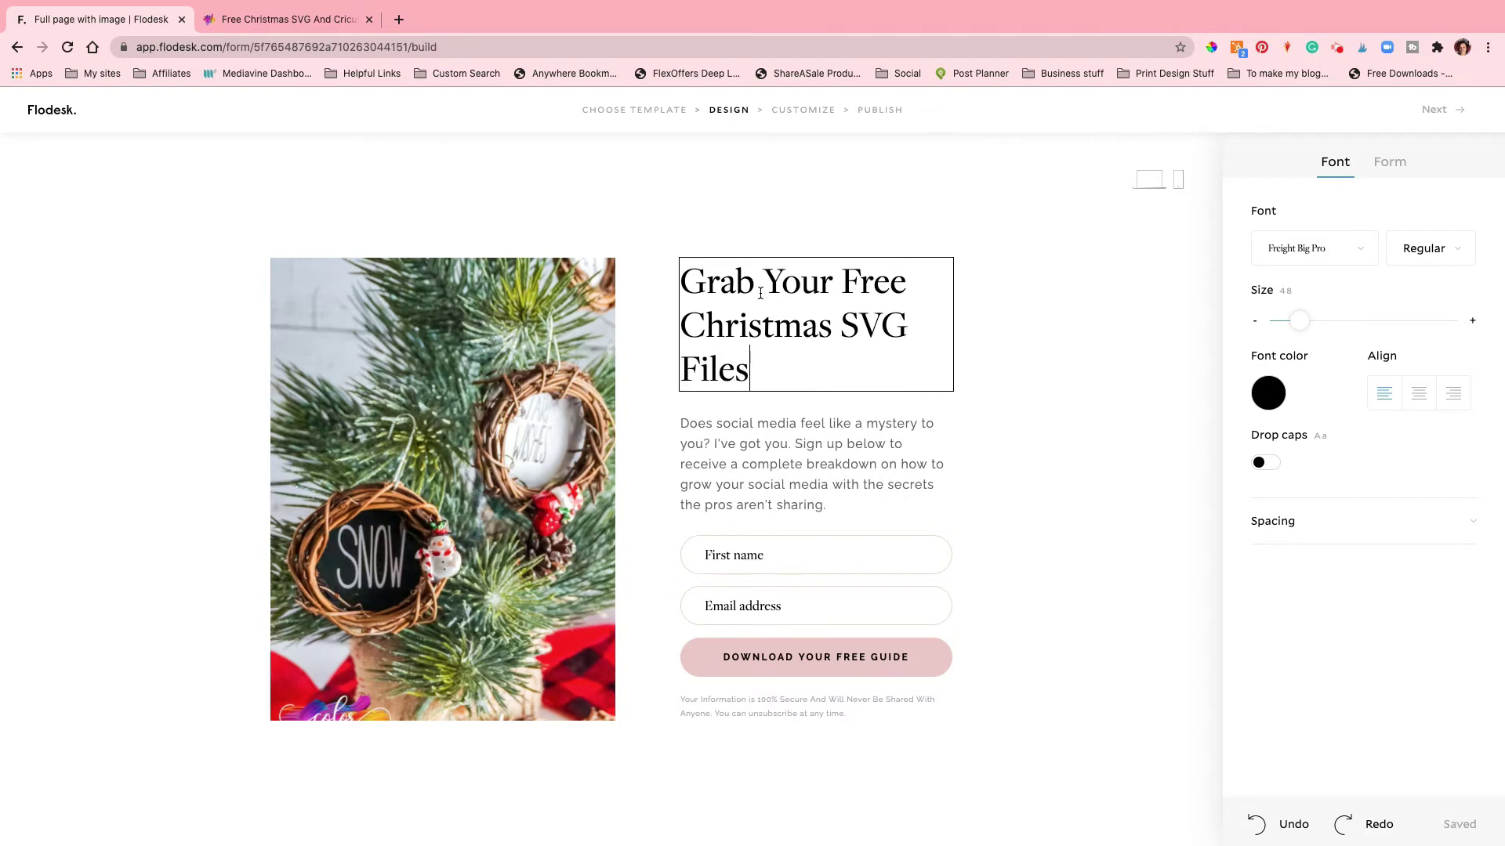
click(830, 363)
Step: Set the heading's font to California Palms Script
click(1341, 250)
scroll(1337, 402, down, 3)
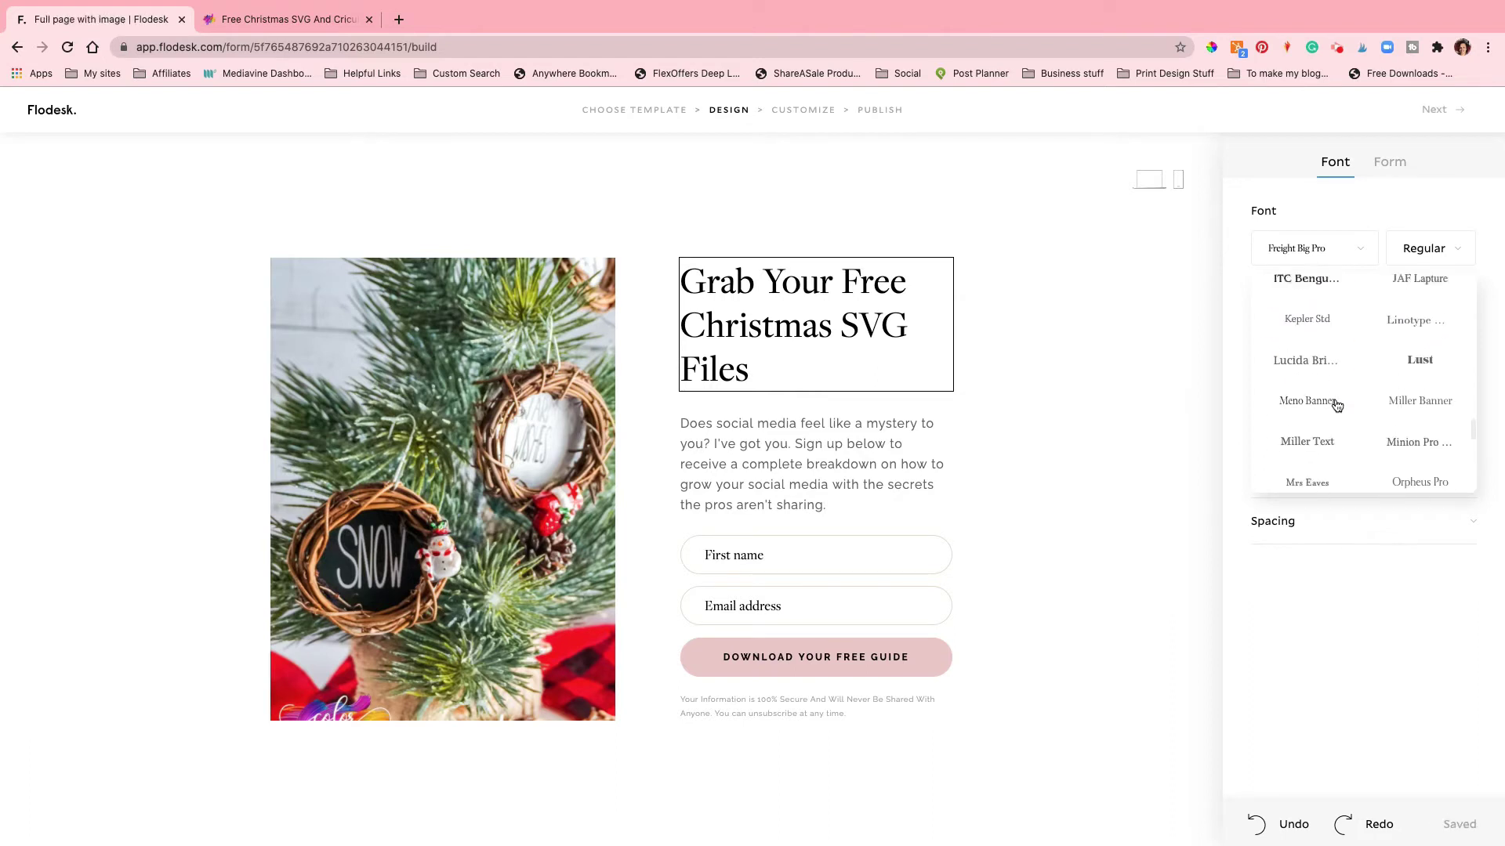
scroll(1337, 405, down, 6)
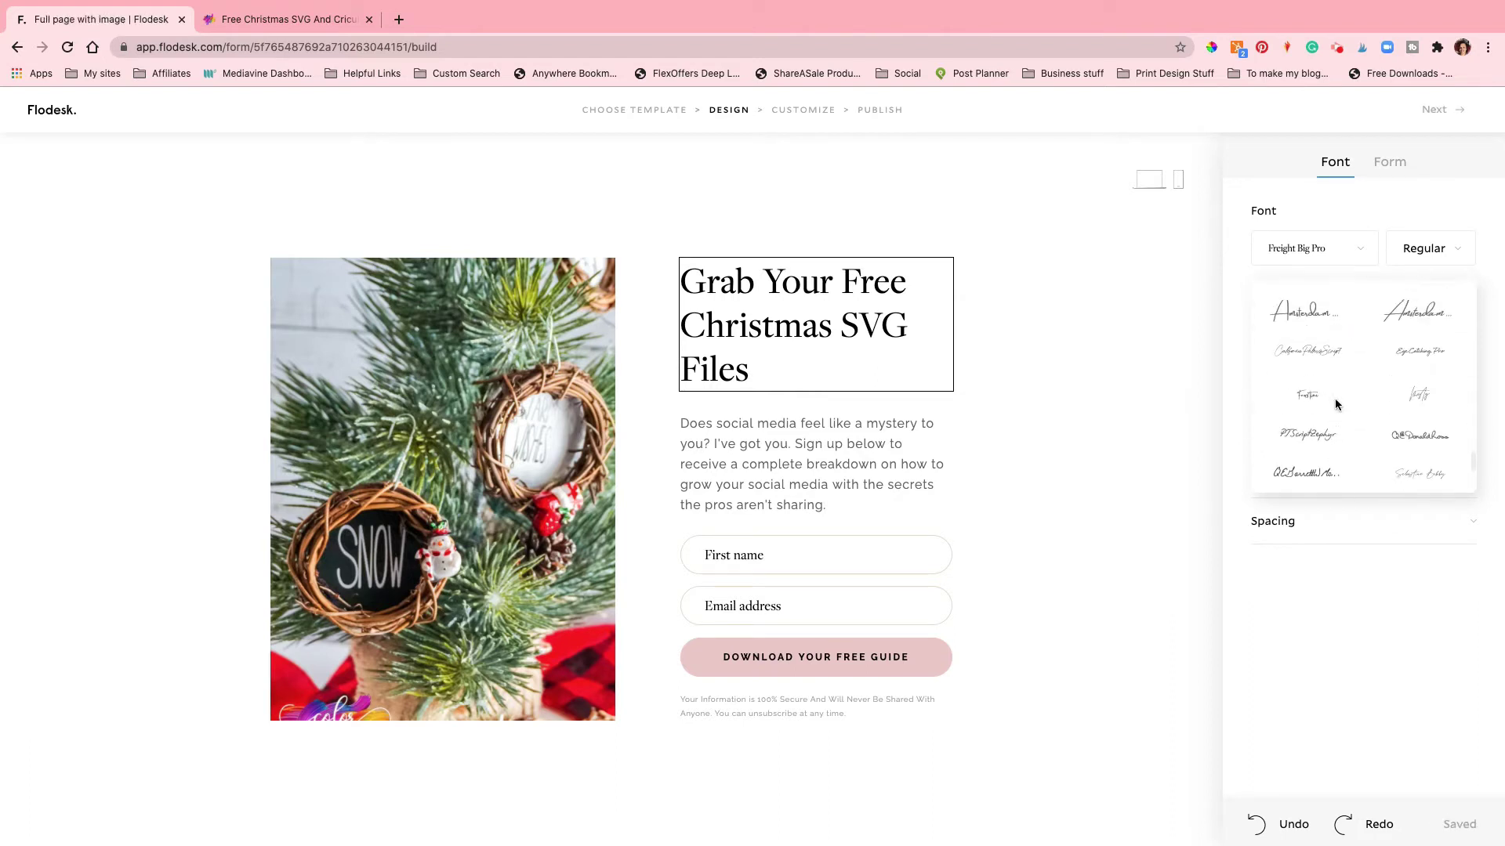
scroll(1333, 398, up, 1)
click(1315, 344)
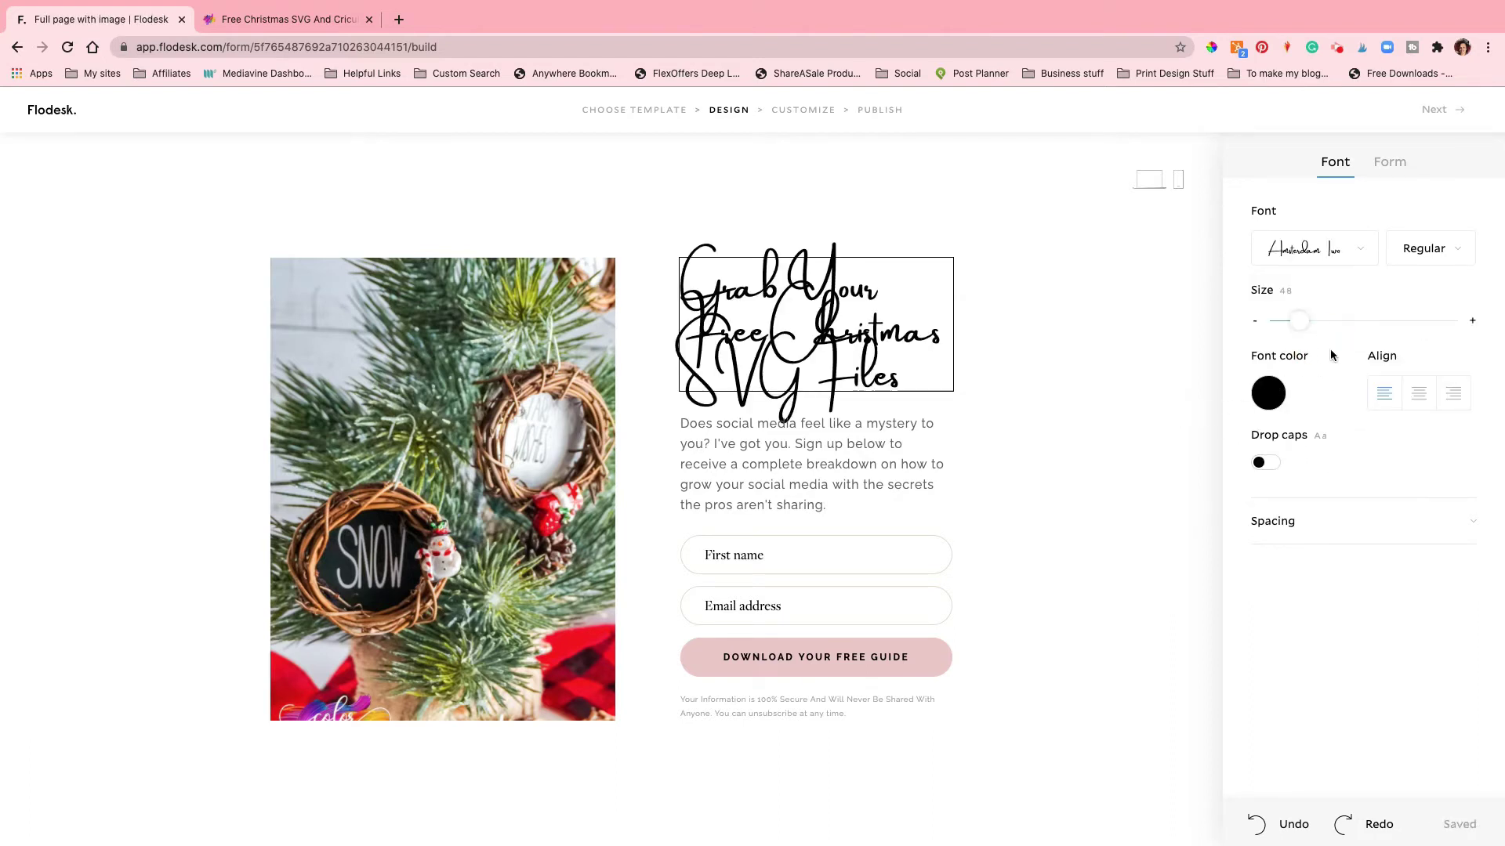
click(1317, 263)
click(1319, 425)
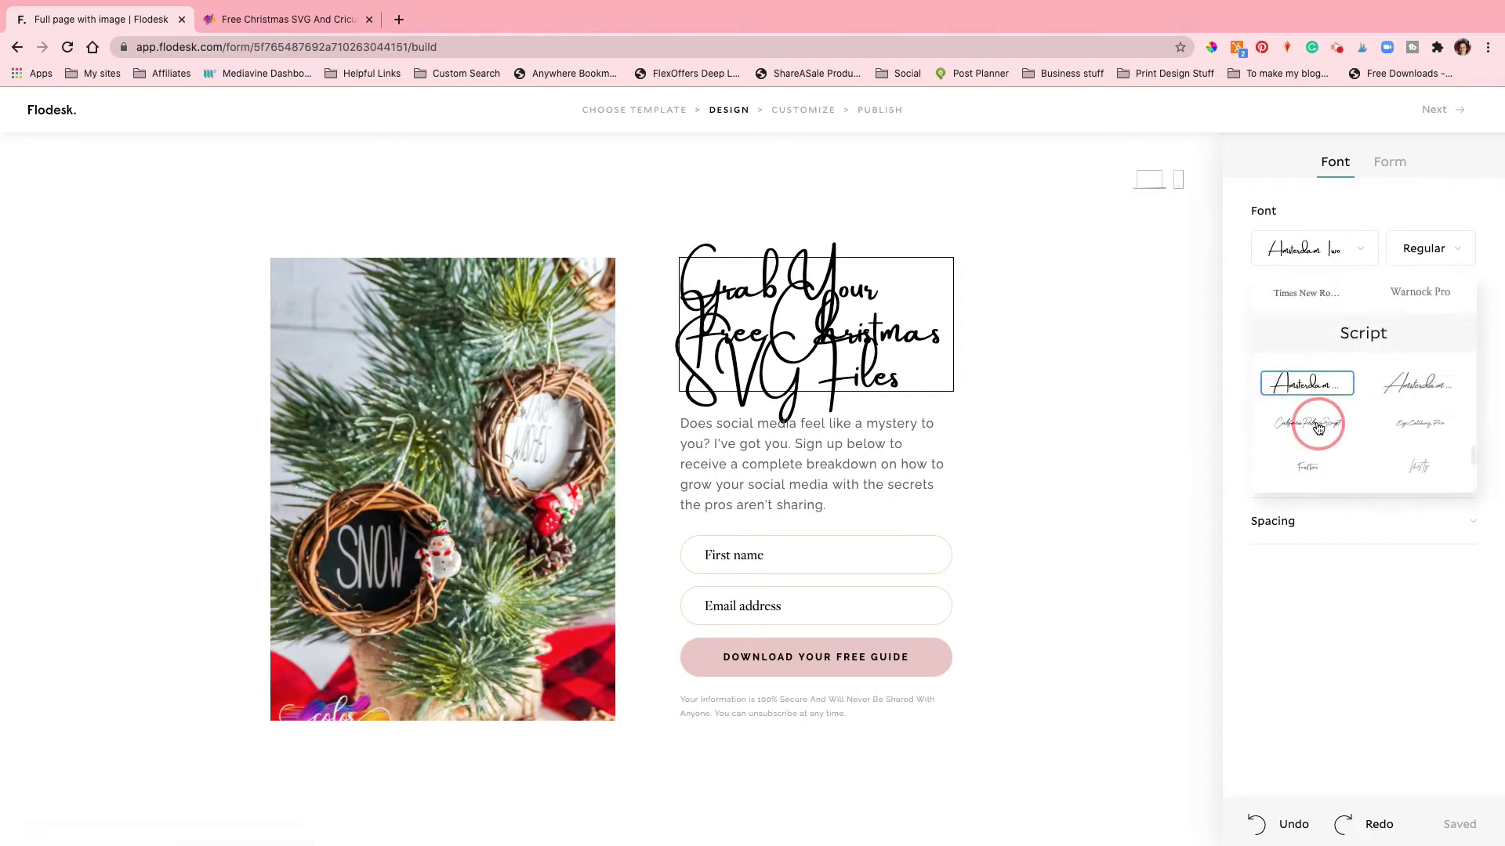
click(750, 429)
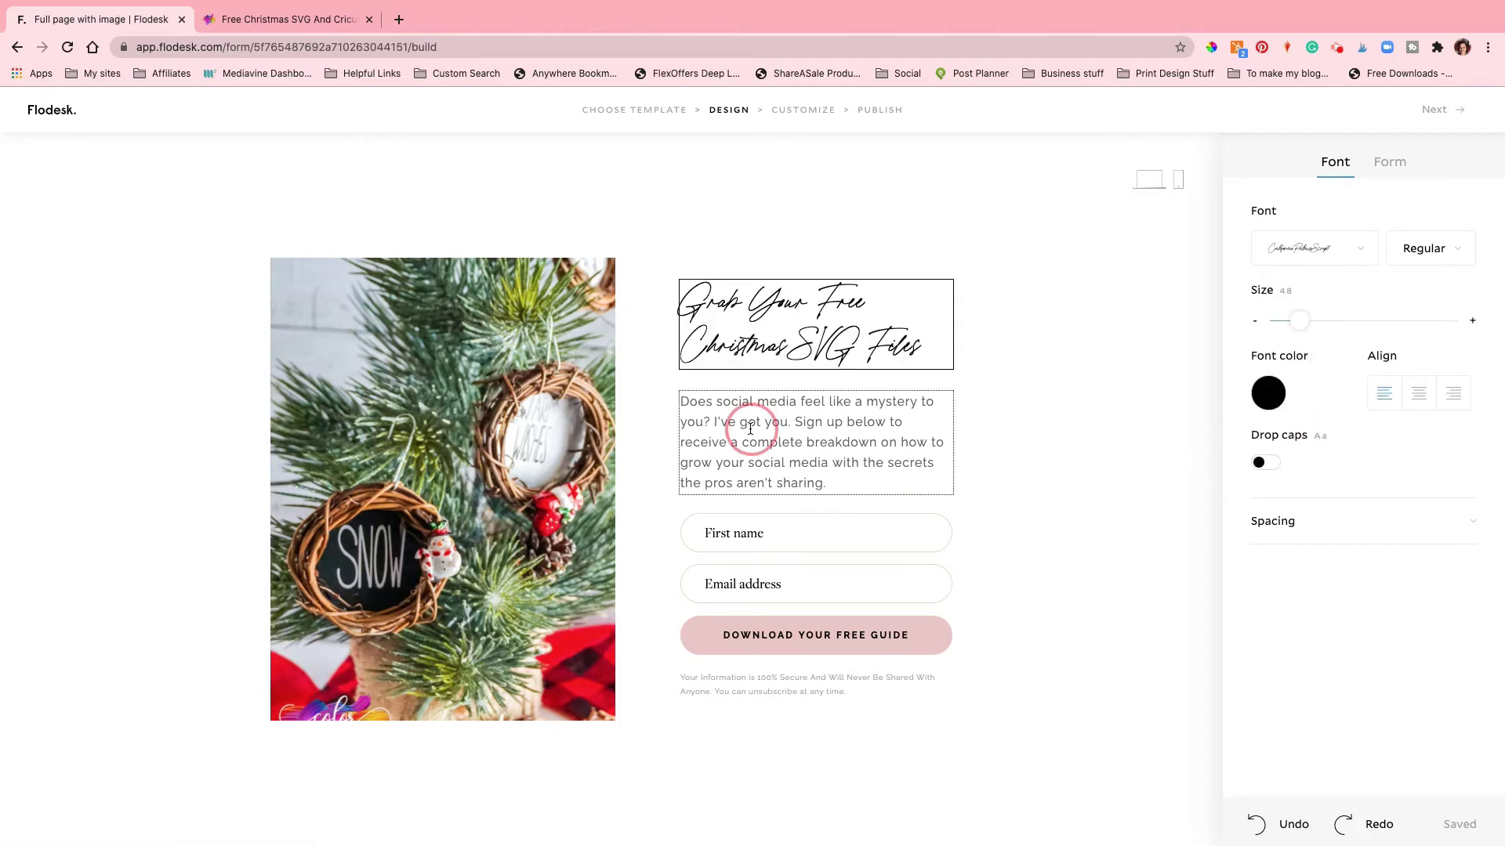
Step: Start the new description with 'Sign up for my newsletter to grab this freebie'
click(750, 429)
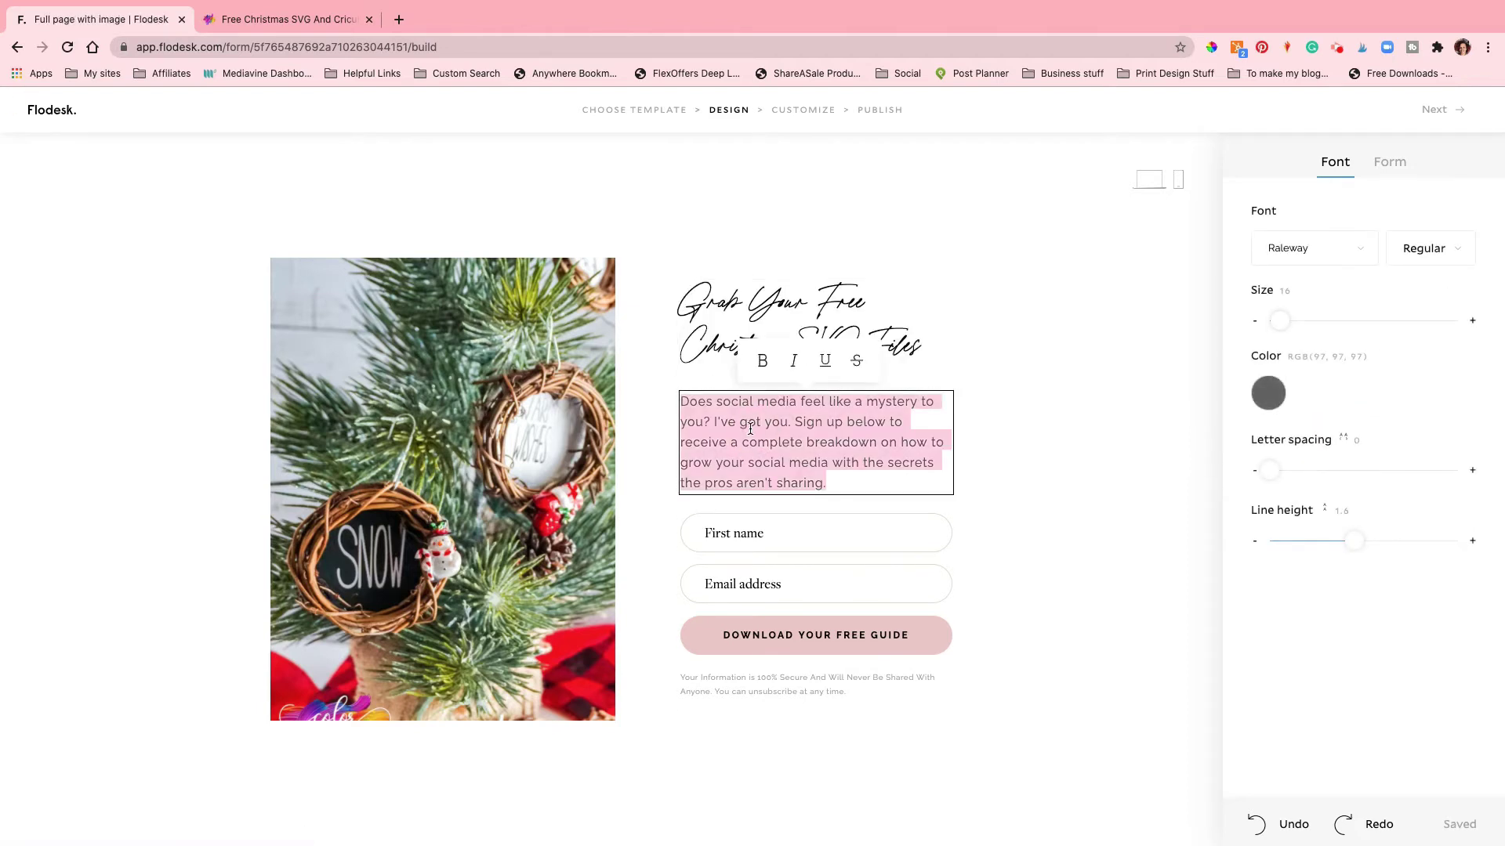
text(Sig)
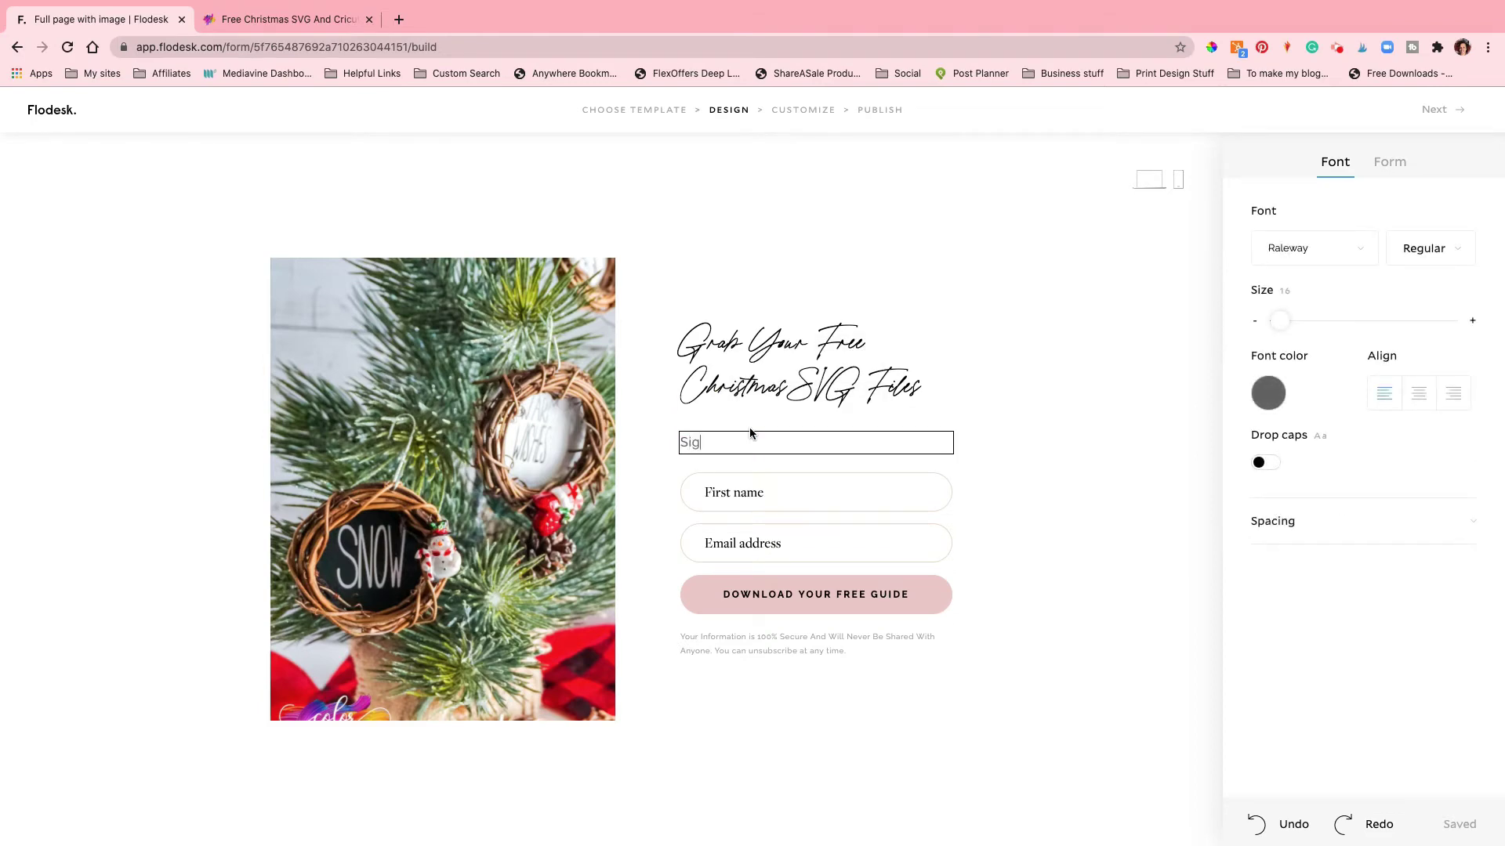
key(BackSpace)
text(ng)
key(BackSpace)
key(BackSpace)
text(gn )
text(up for my )
text(newsle)
text(tter and)
key(BackSpace)
key(BackSpace)
key(BackSpace)
text(to grab this freebie.)
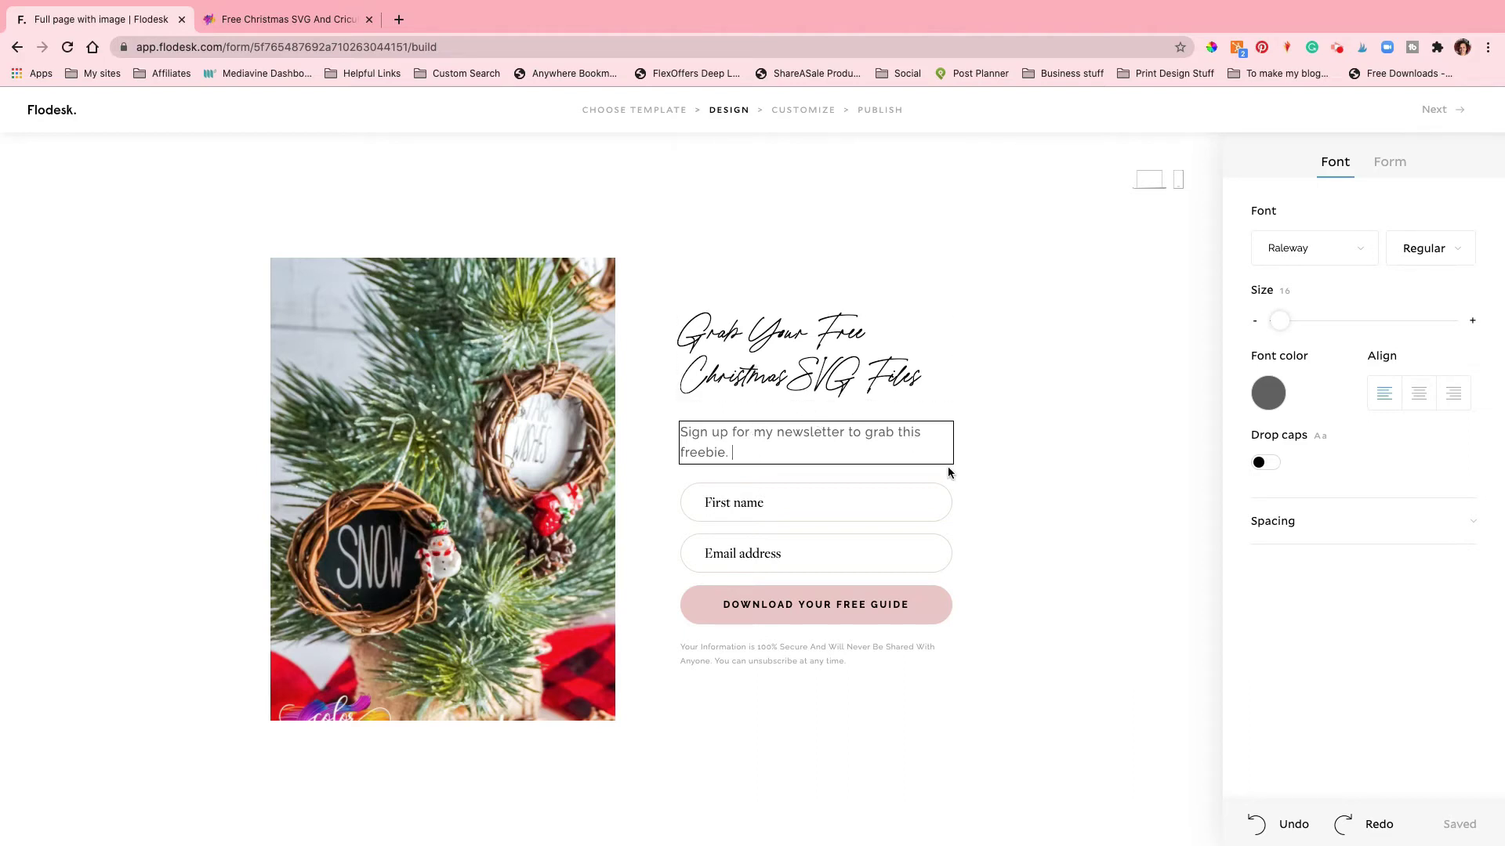
Step: Add that the file is emailed within minutes of clicking download, and to check spam otherwise
text(The file will be emailed to you within a few minuits on)
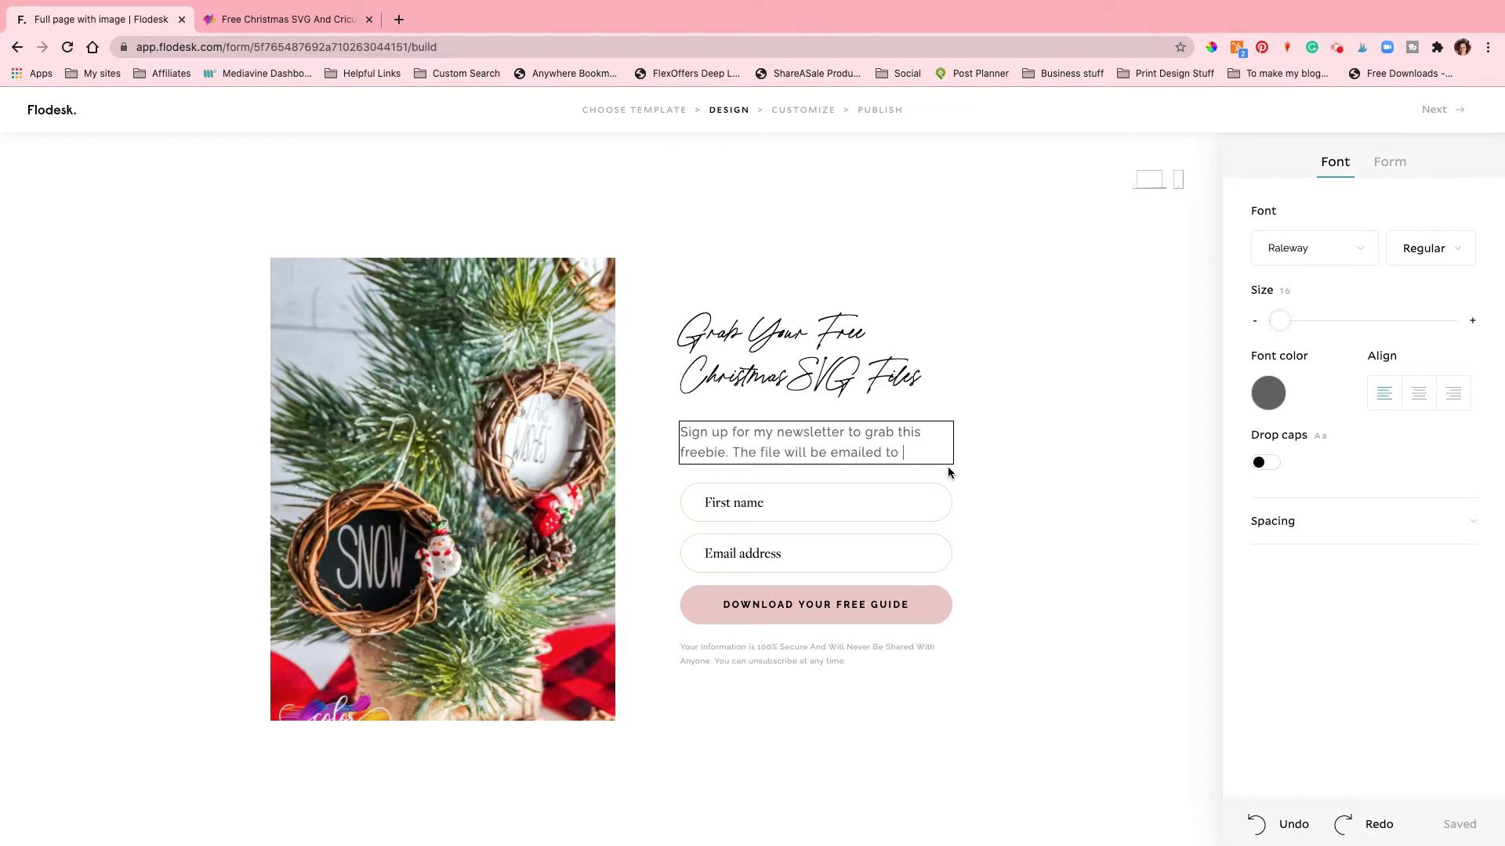
key(alt+shift+Left)
key(alt+shift+Left)
key(BackSpace)
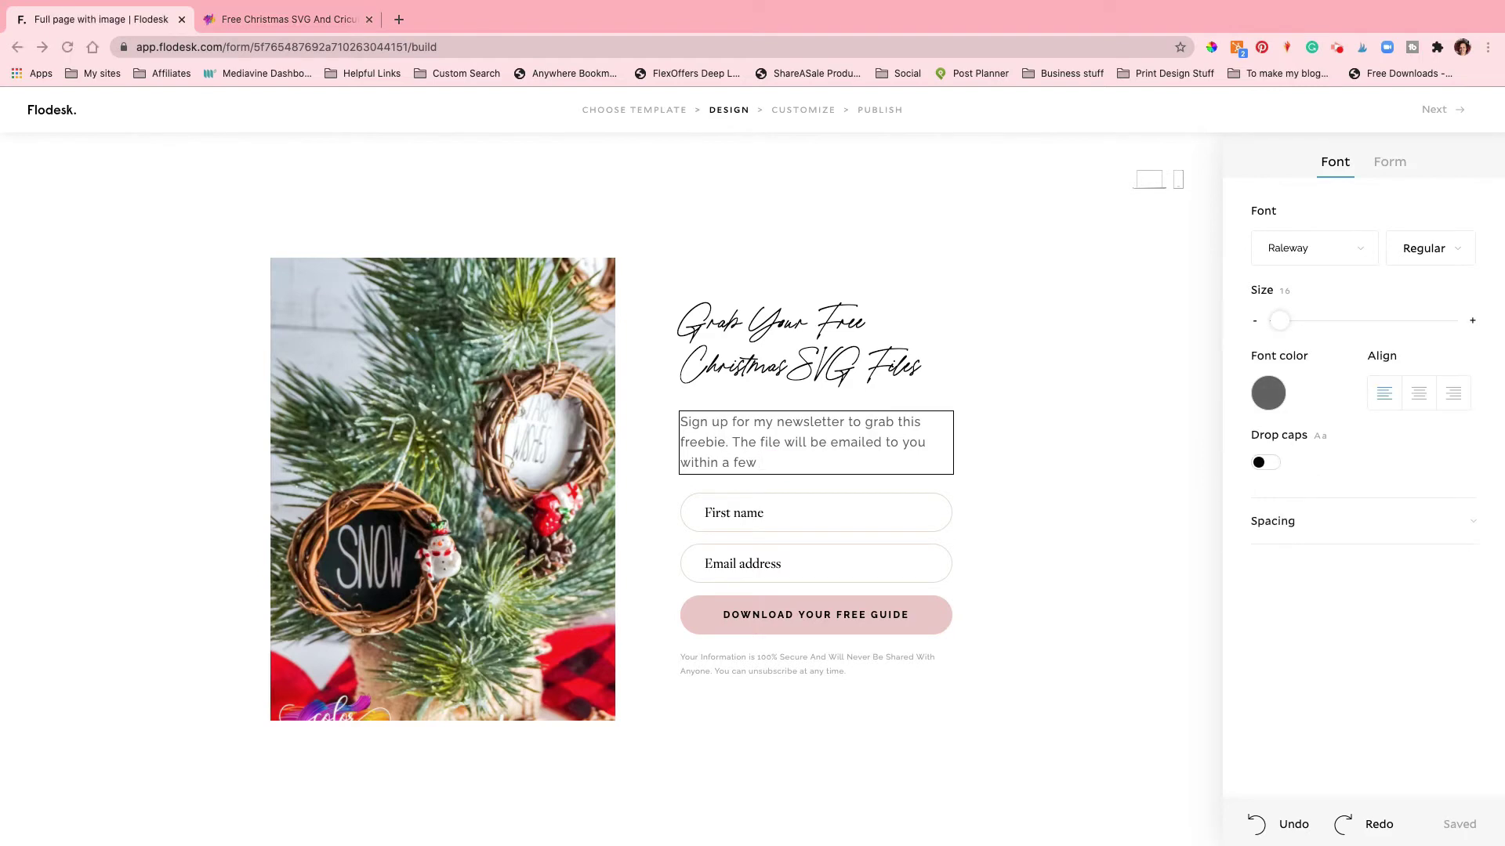
text(minutes of clicking the download button. If )
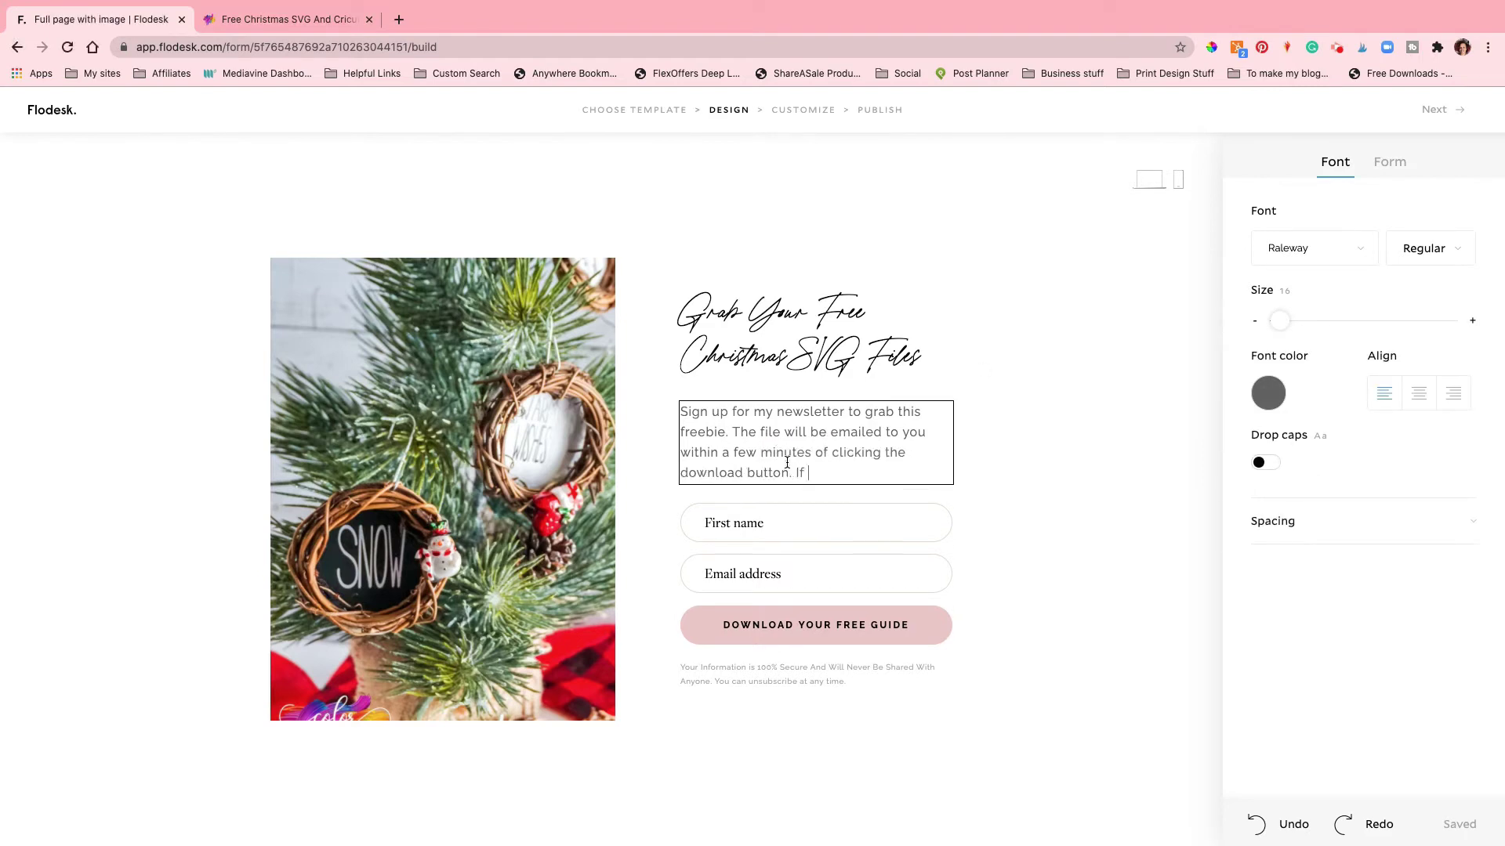
text(you dont see it in a couple of minutes, please check your spam.)
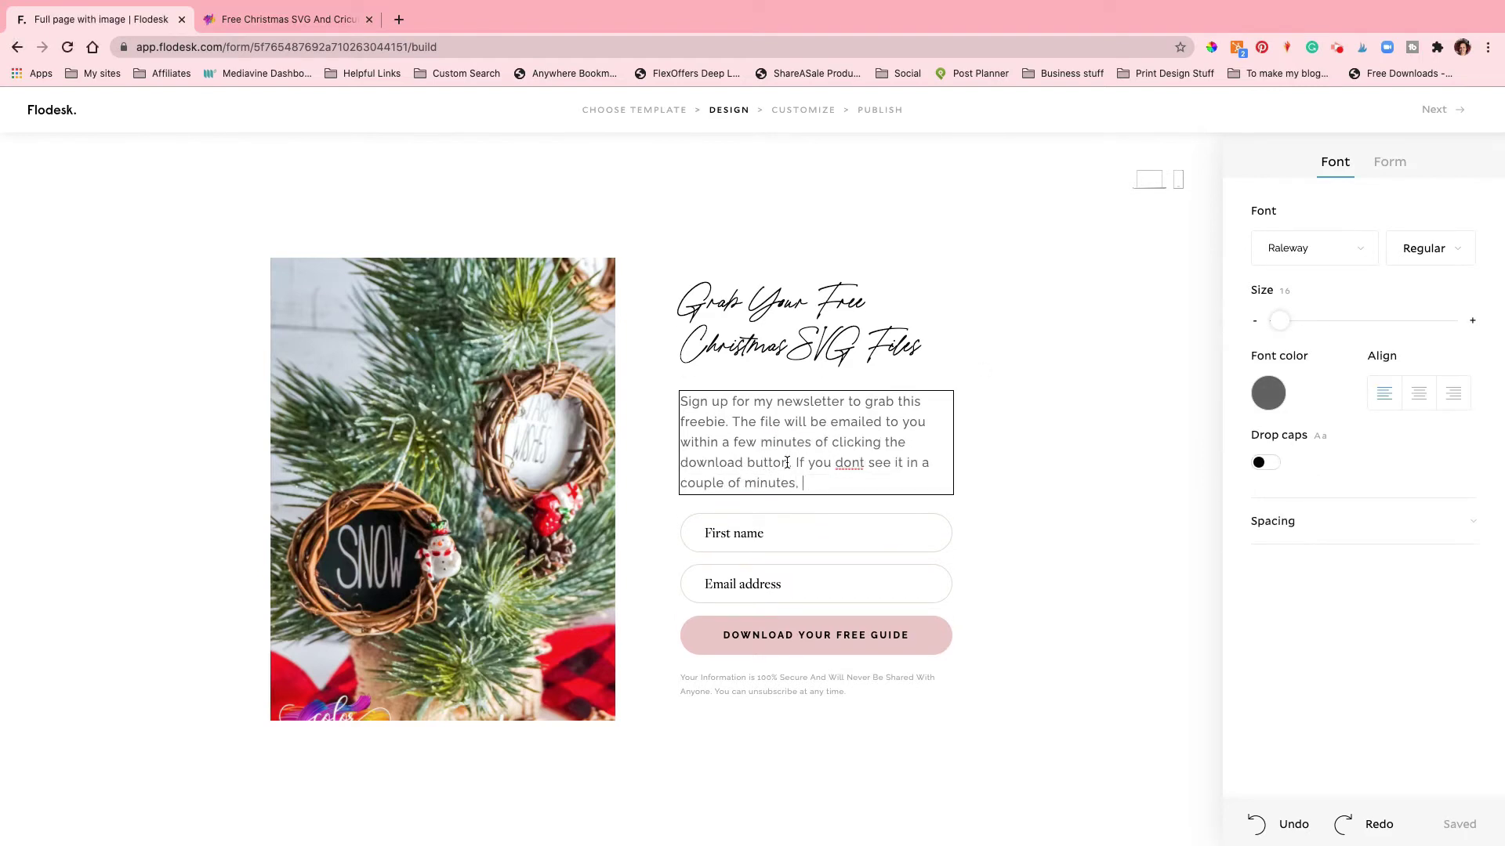
double_click(854, 453)
key(Right)
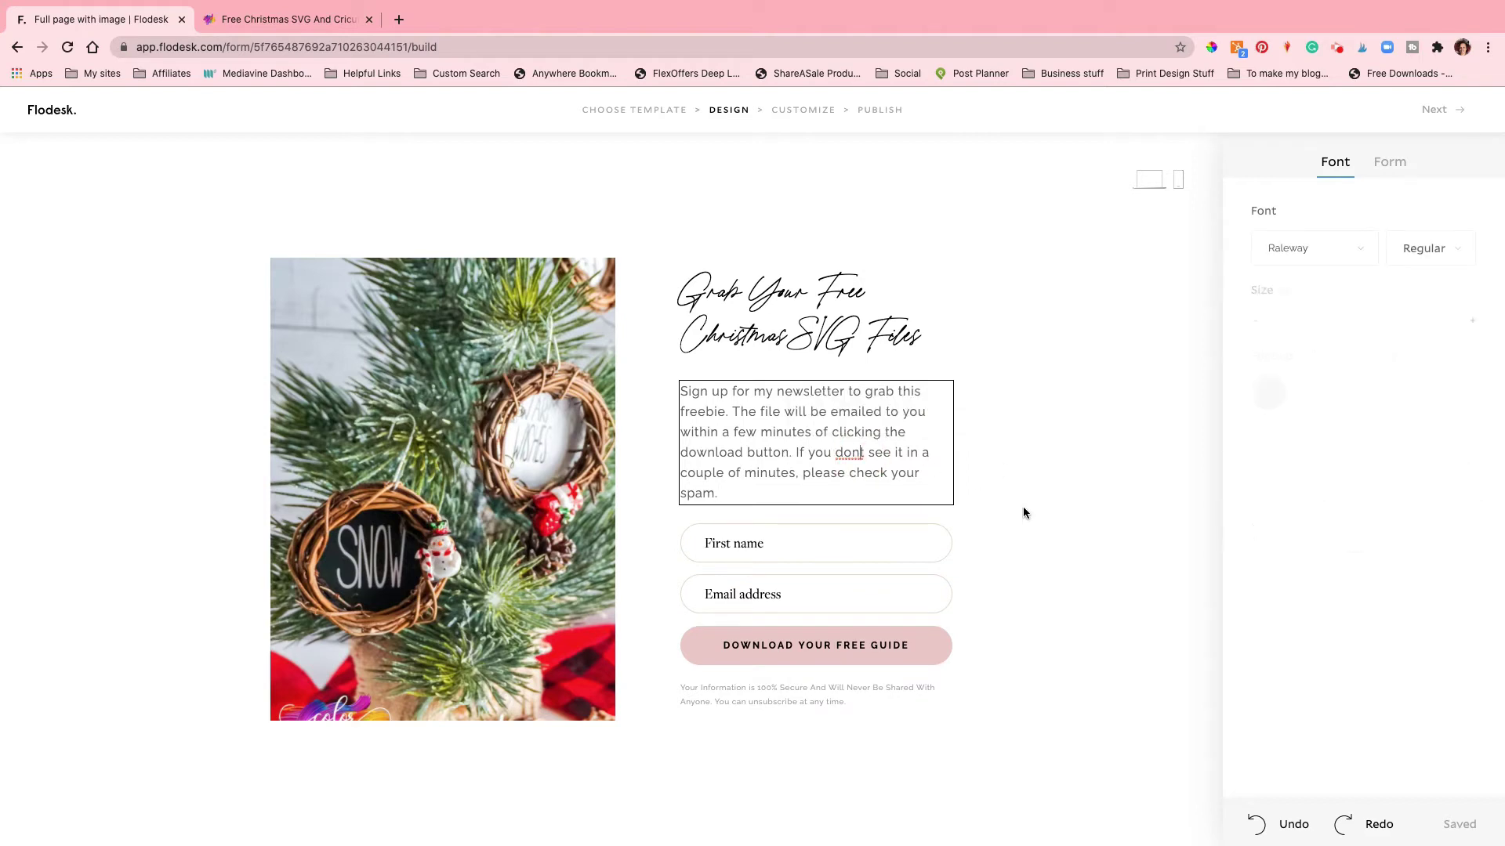
key(Left)
text(')
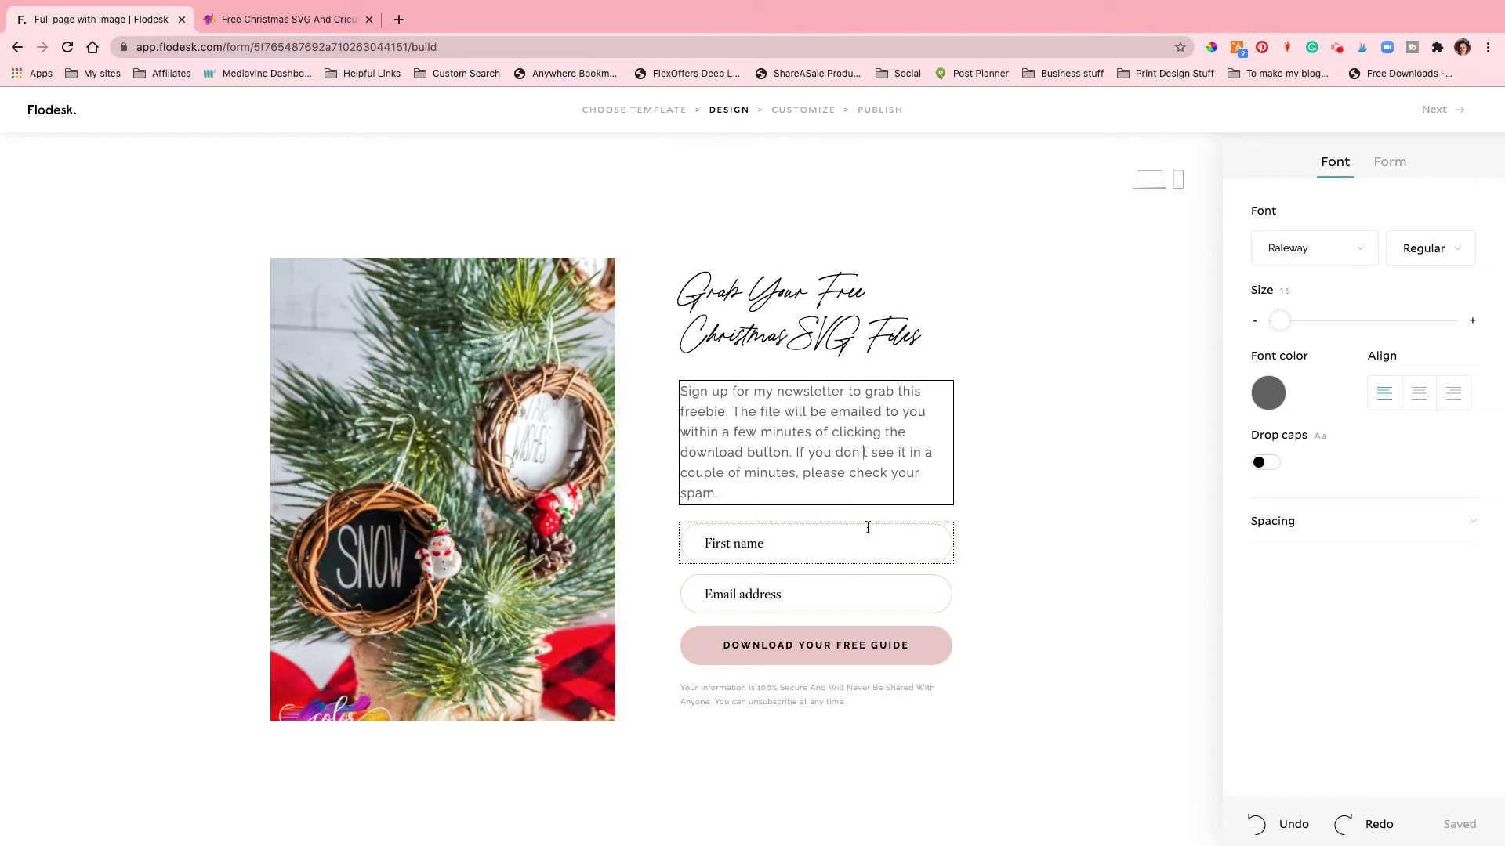
click(868, 528)
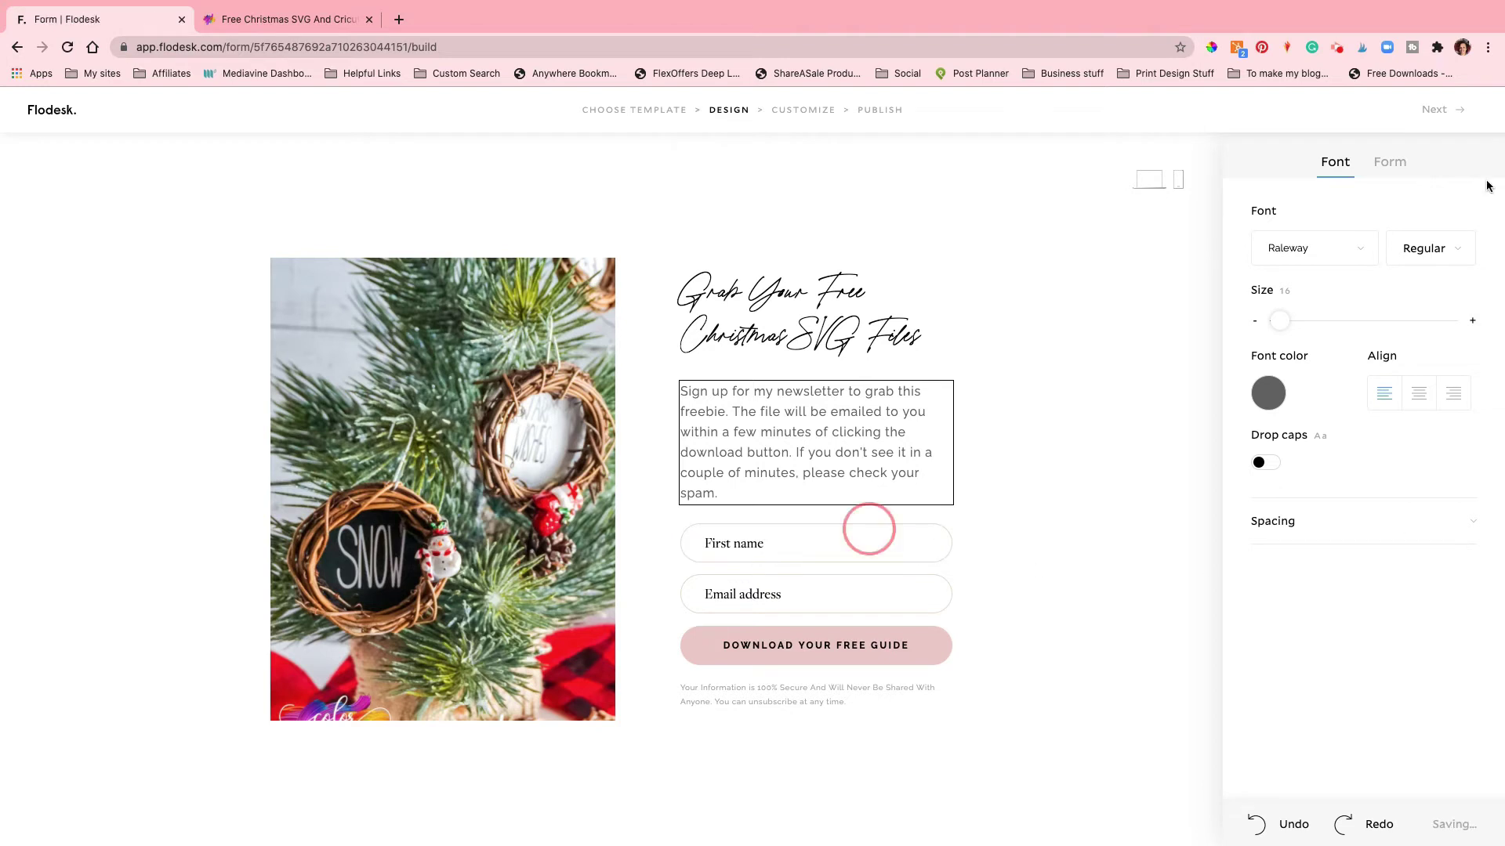
Step: Give the download button a blue fill and an orange border
click(1392, 161)
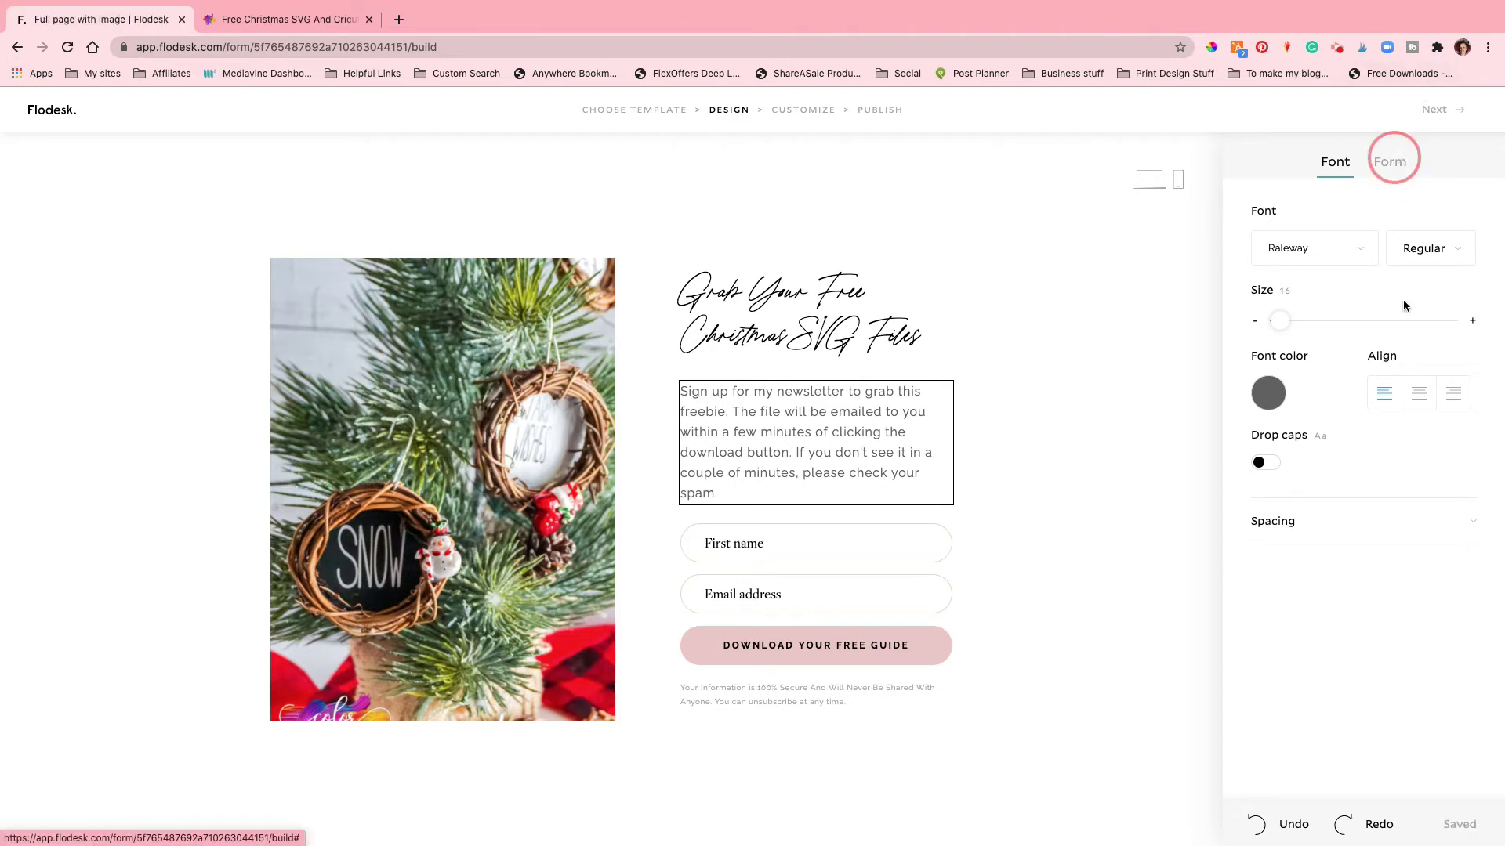
click(1334, 161)
click(853, 644)
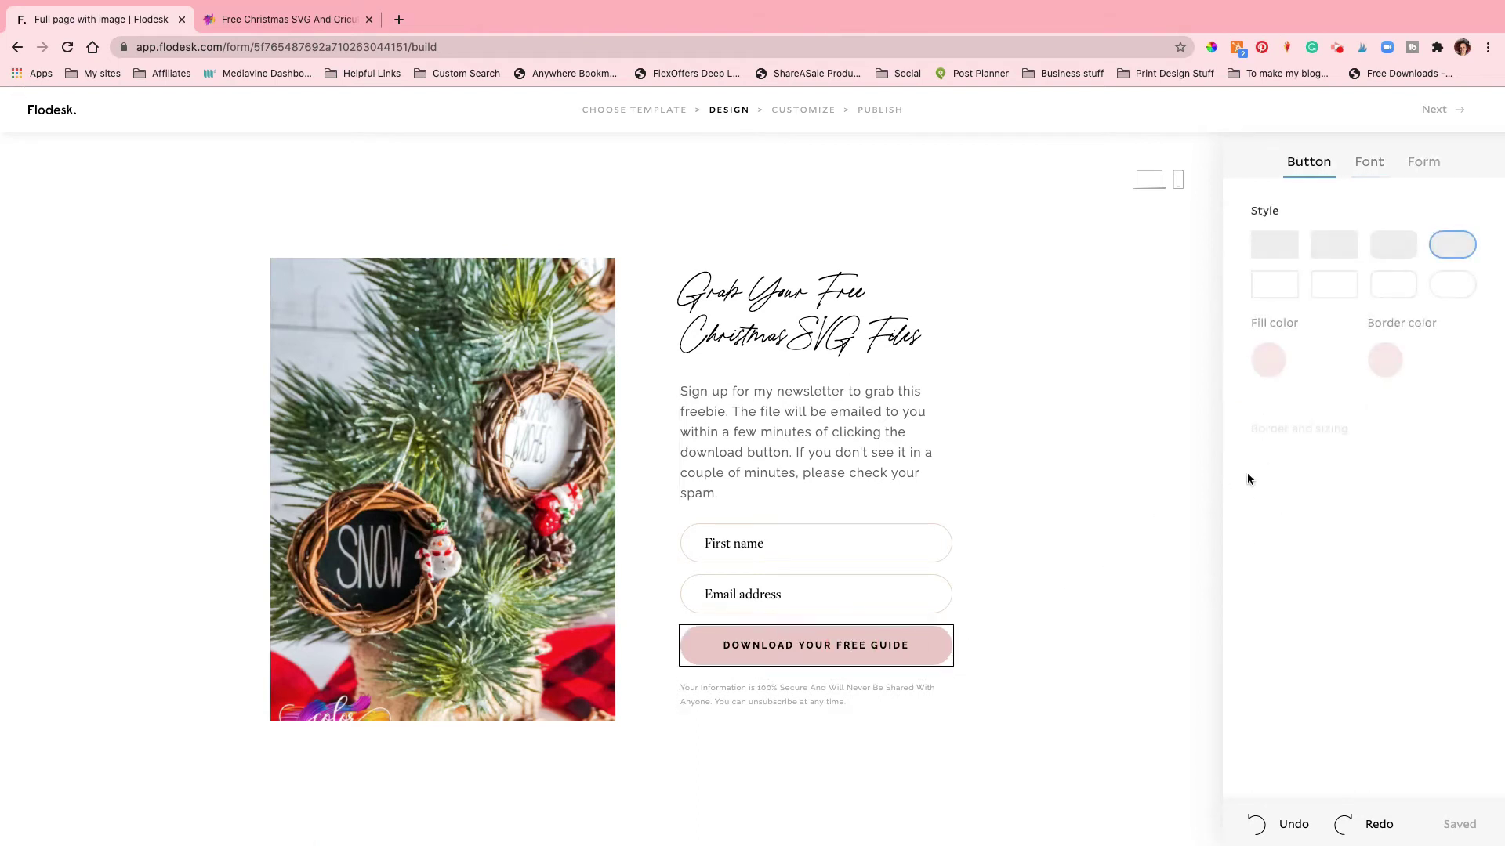
click(1268, 361)
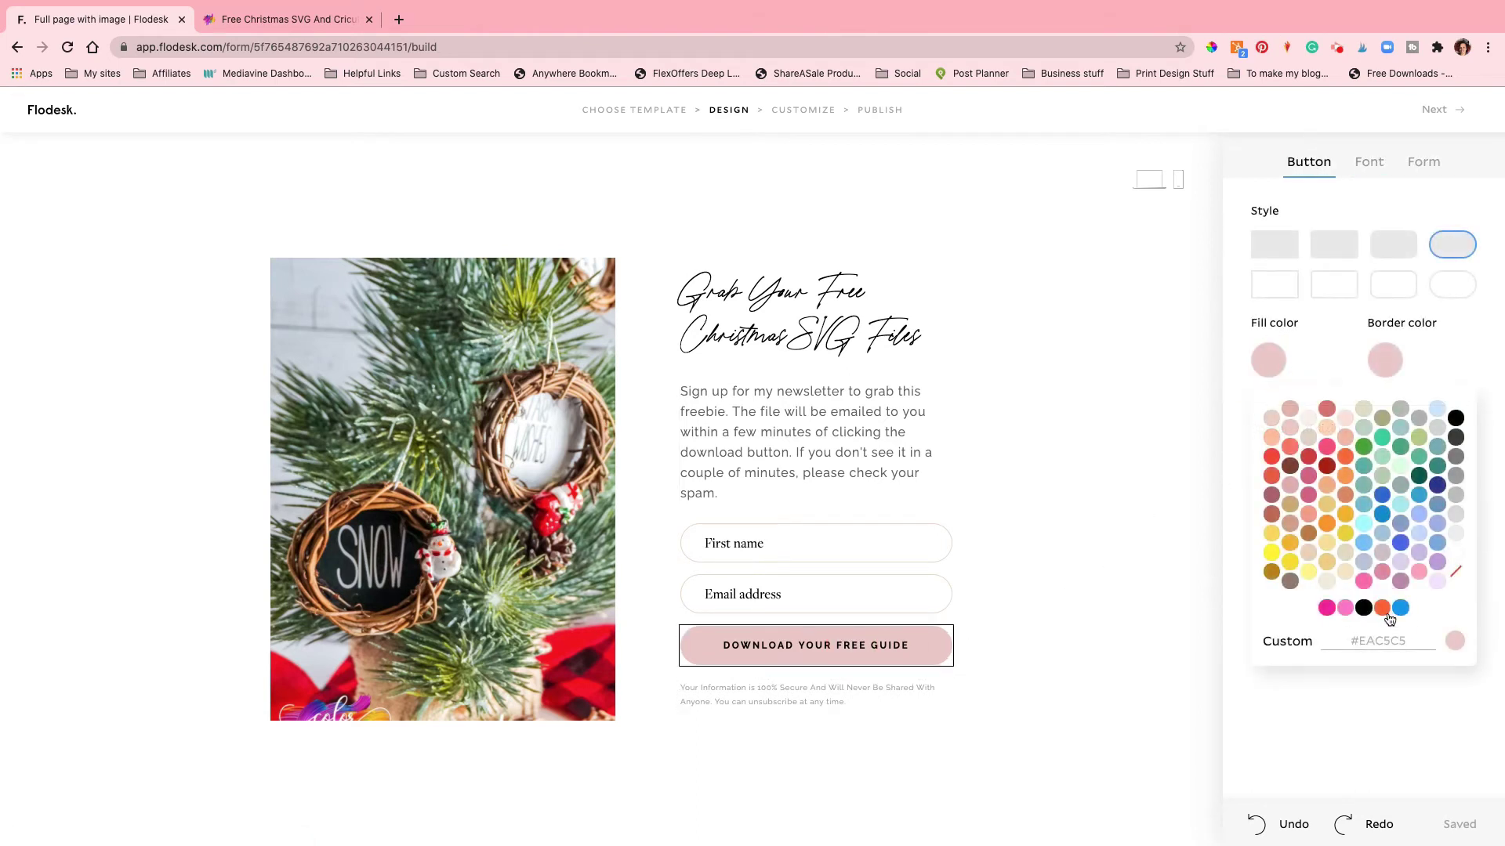
click(1382, 608)
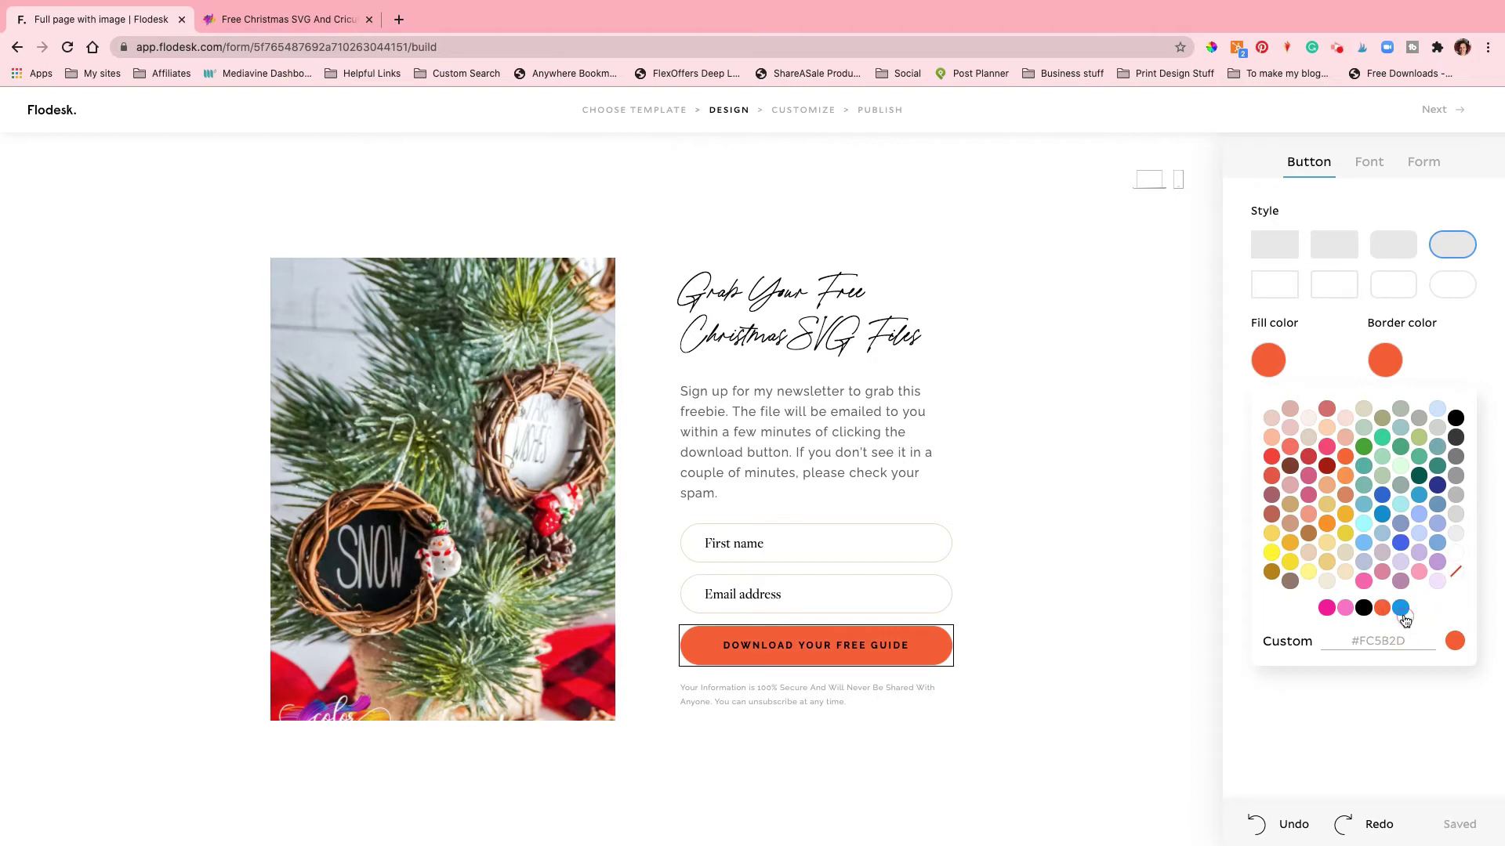
click(1401, 609)
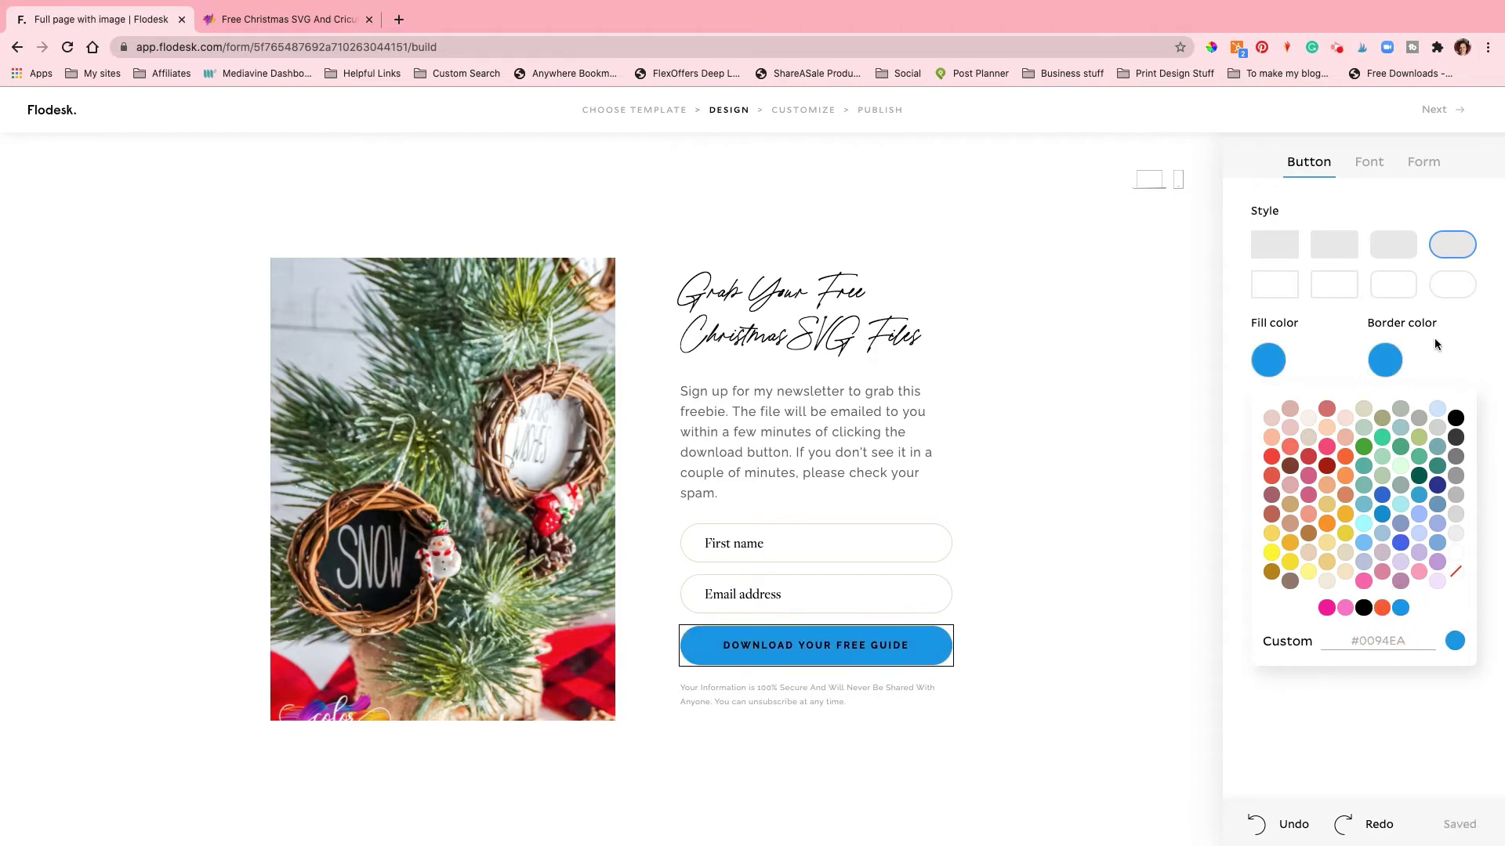
click(1293, 361)
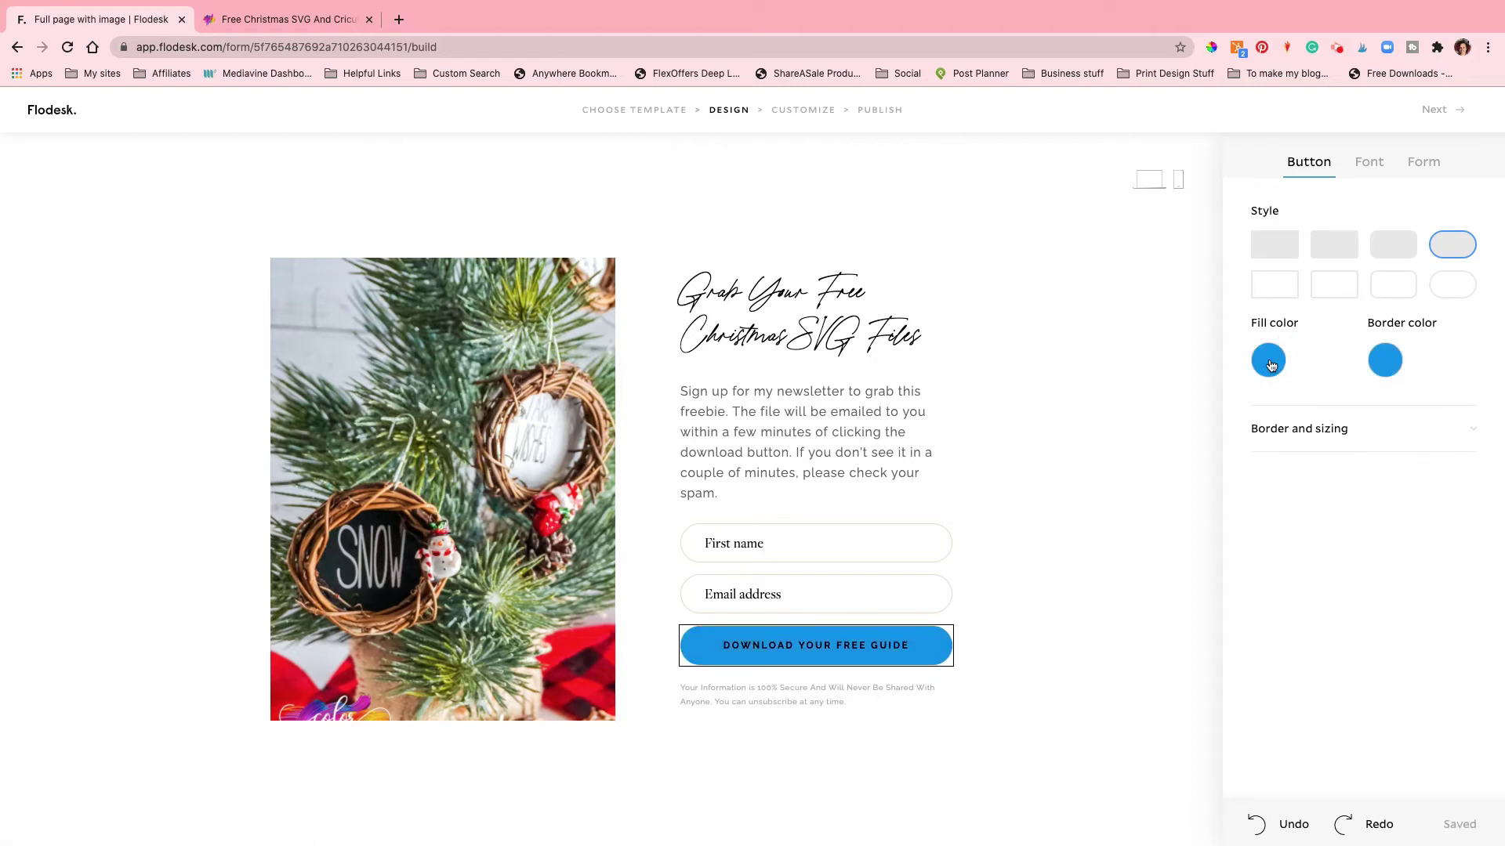
click(1270, 365)
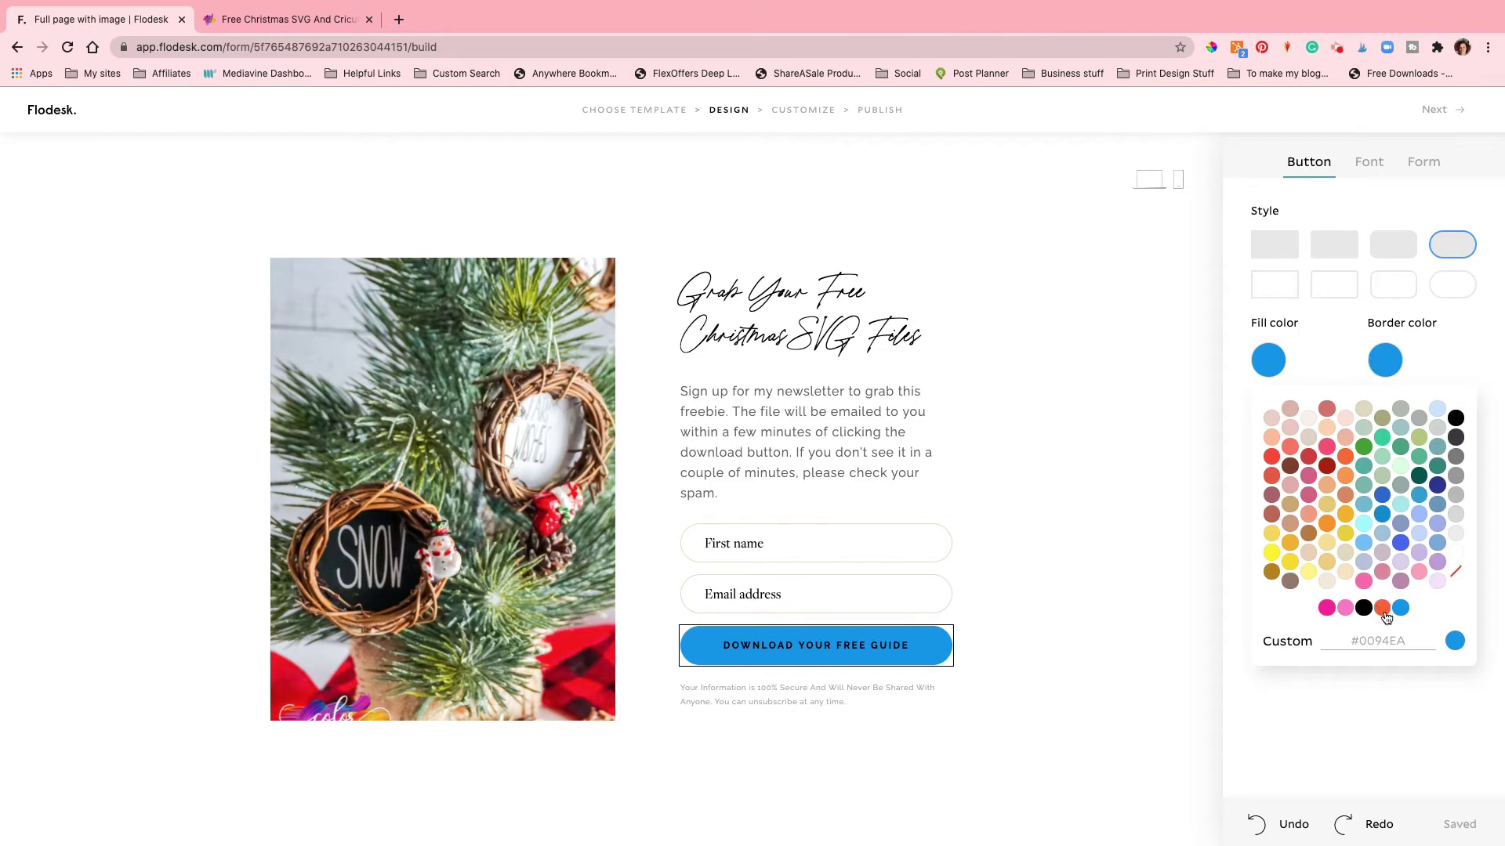
click(1395, 362)
click(1409, 608)
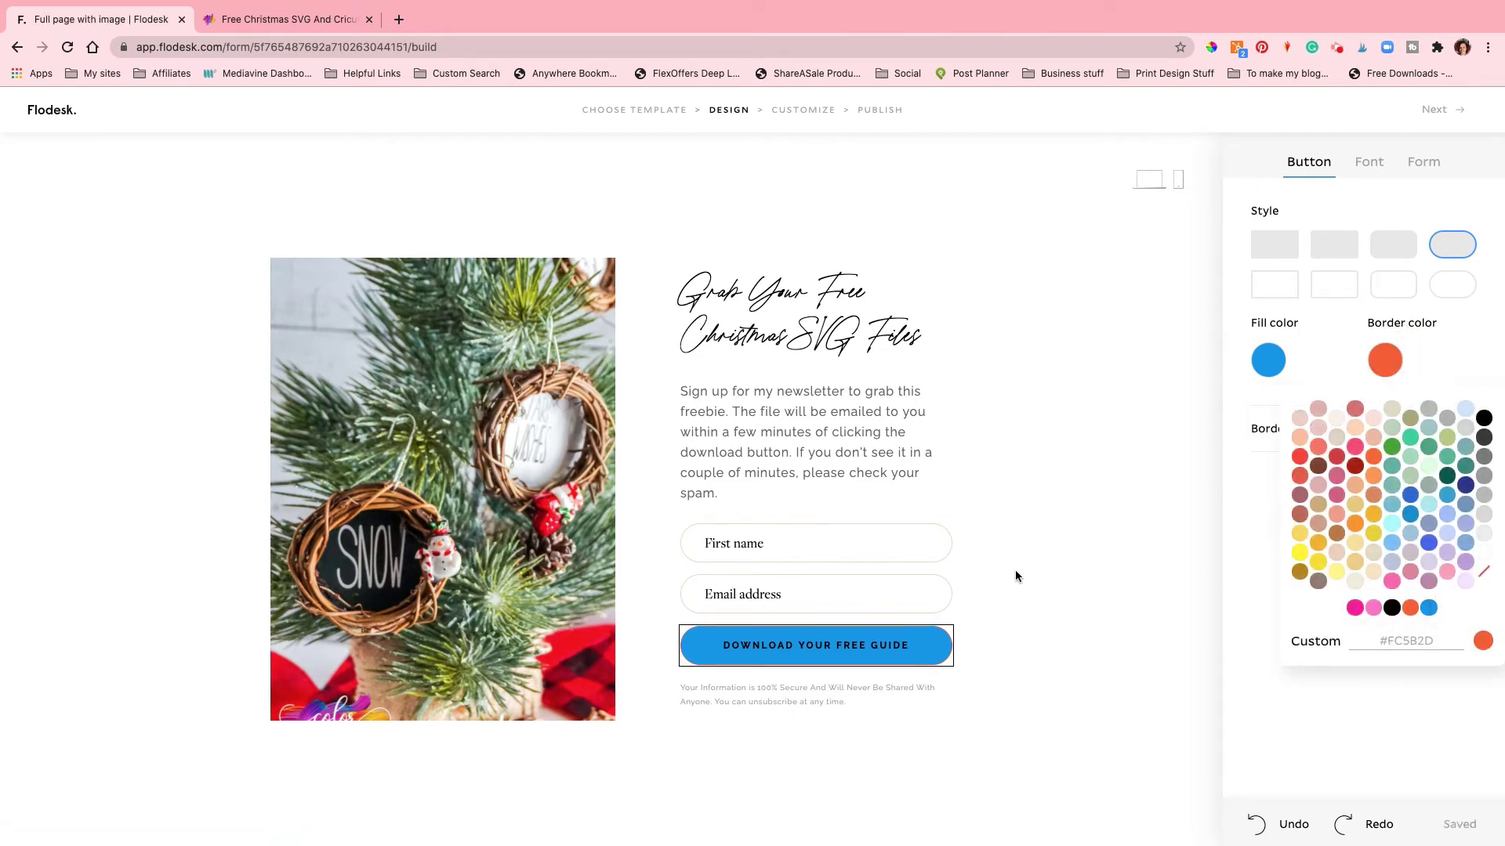
click(1019, 572)
Step: Give the First name and Email address fields orange borders
click(884, 547)
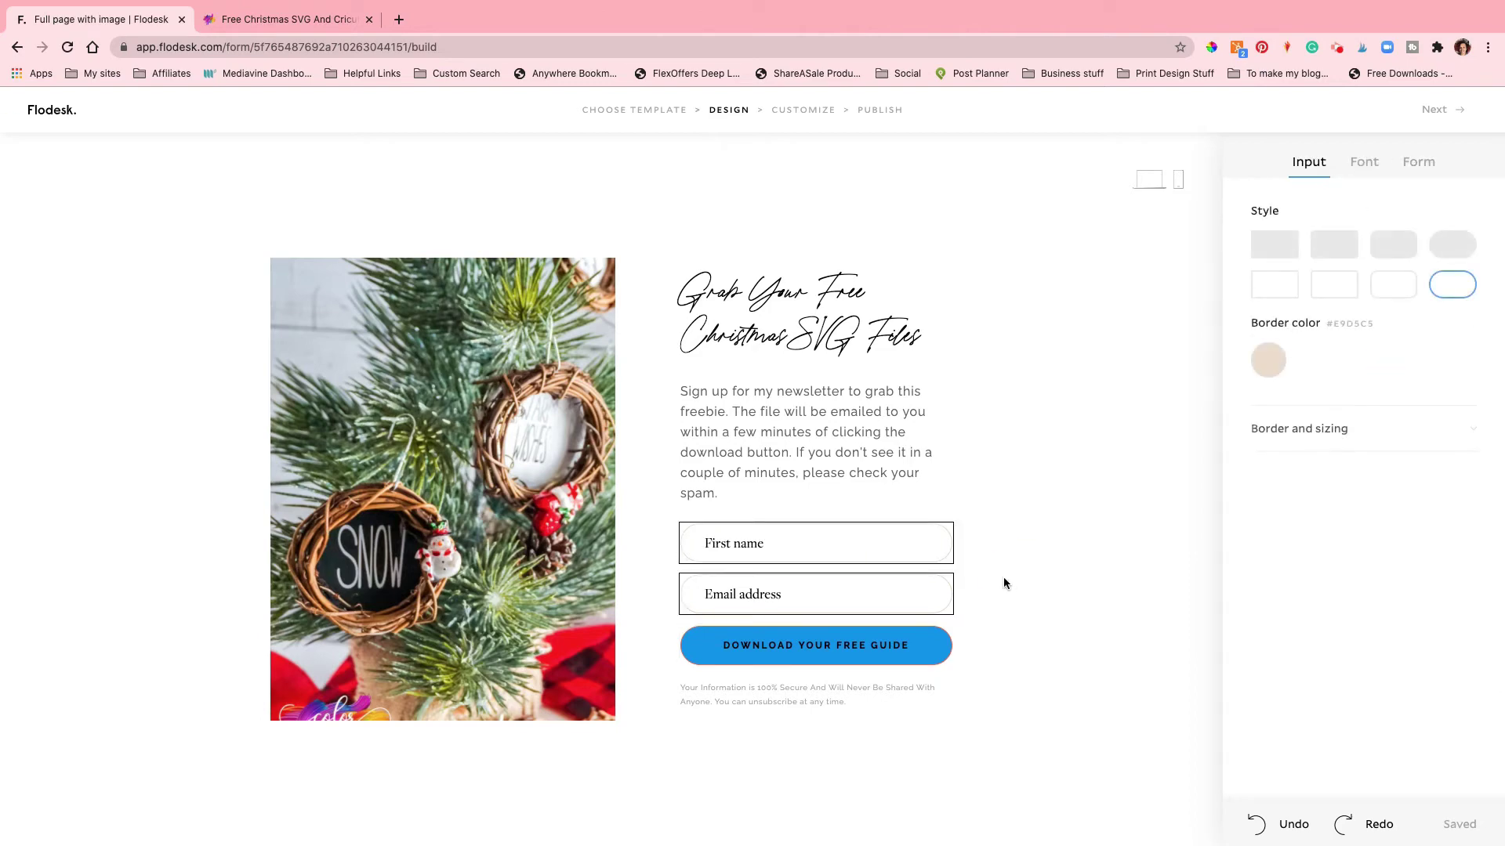
click(1268, 360)
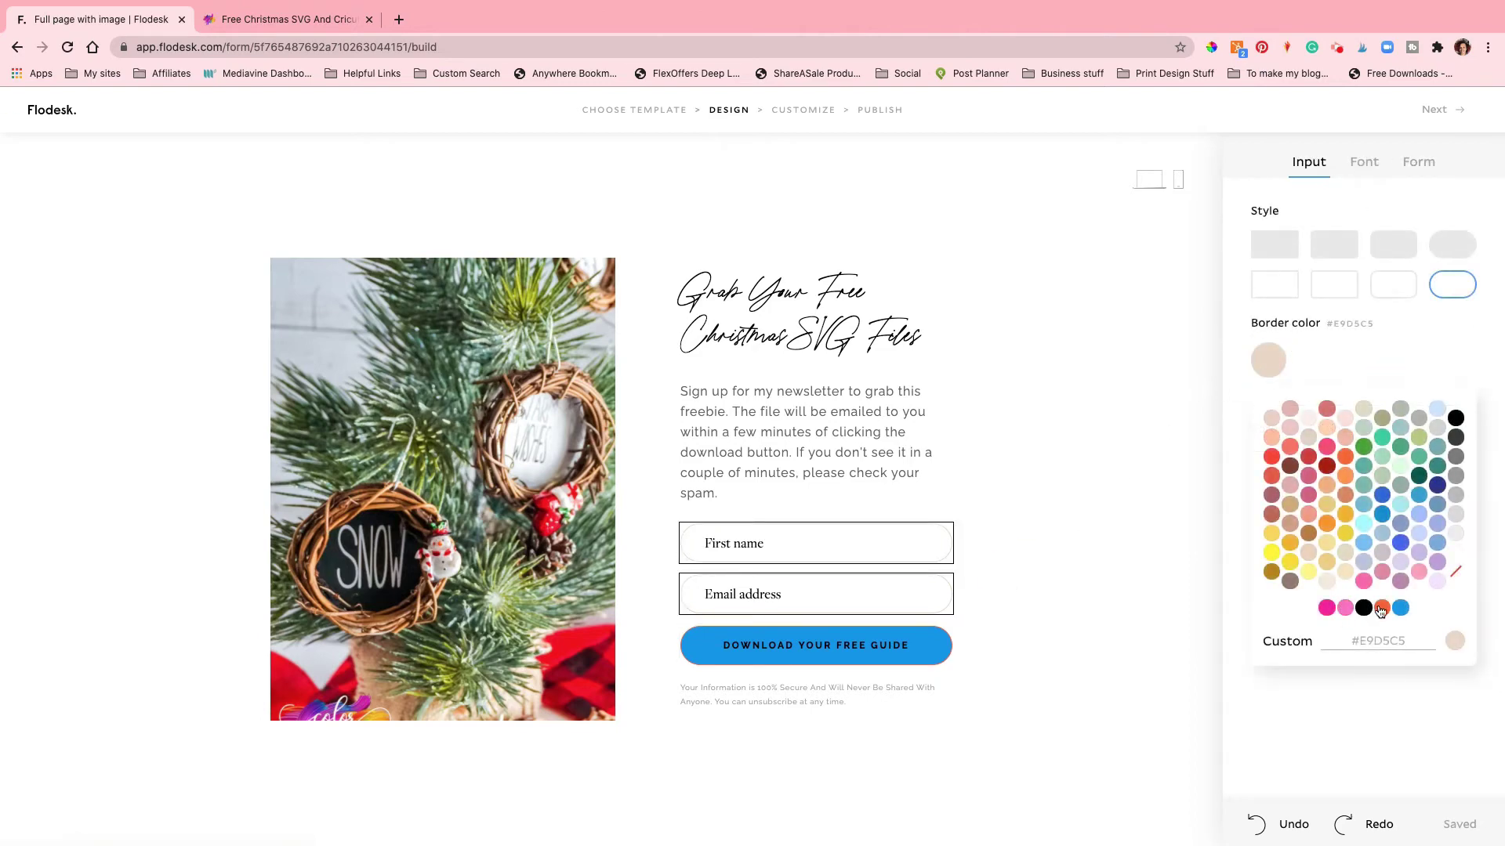
click(1382, 608)
click(1114, 539)
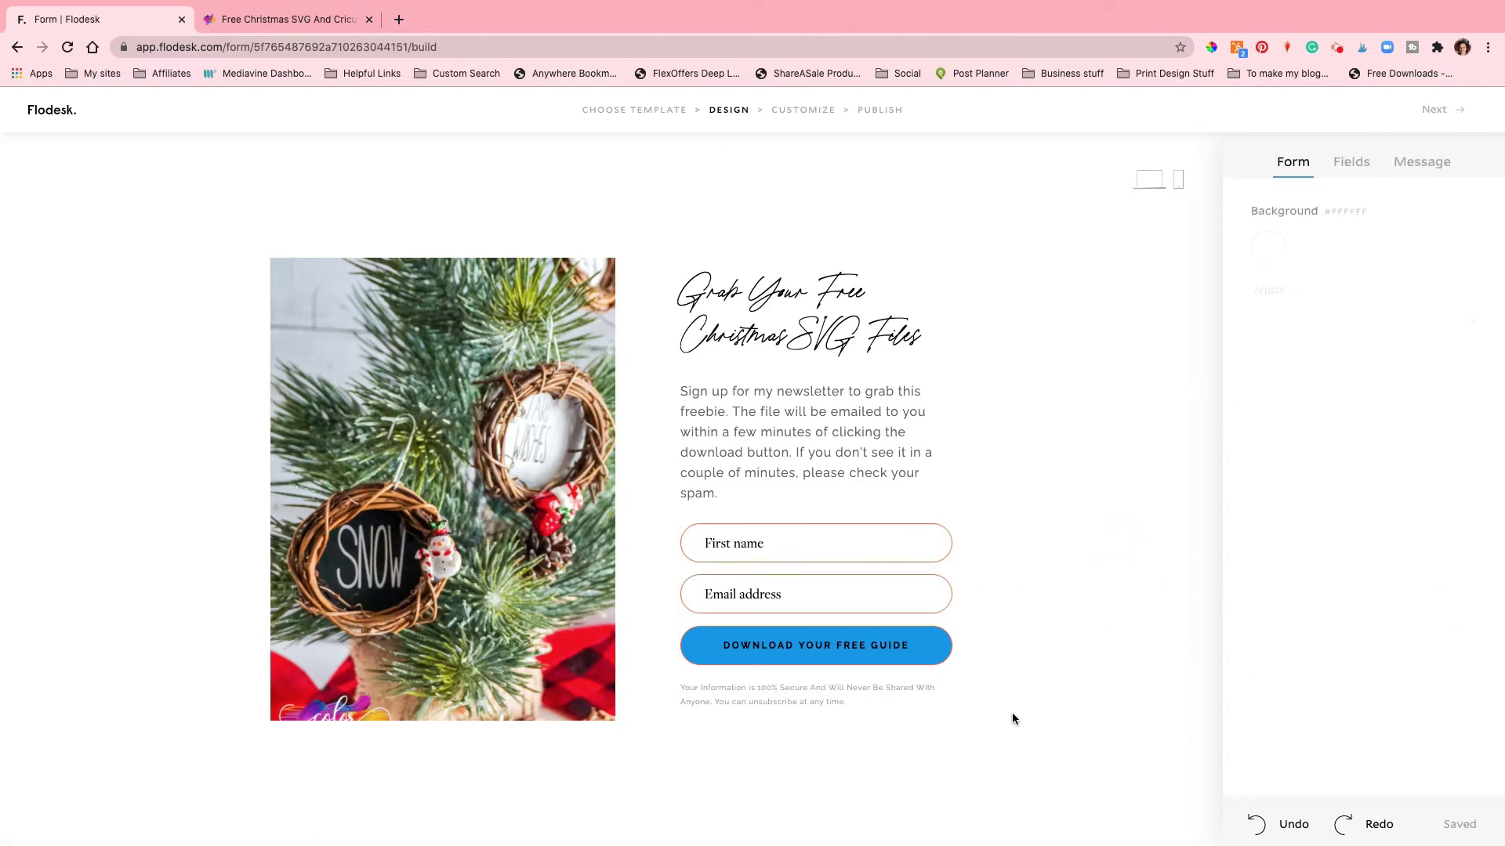
Step: Publish the form without double opt-in or subscriber notifications, then copy its public URL
click(1457, 117)
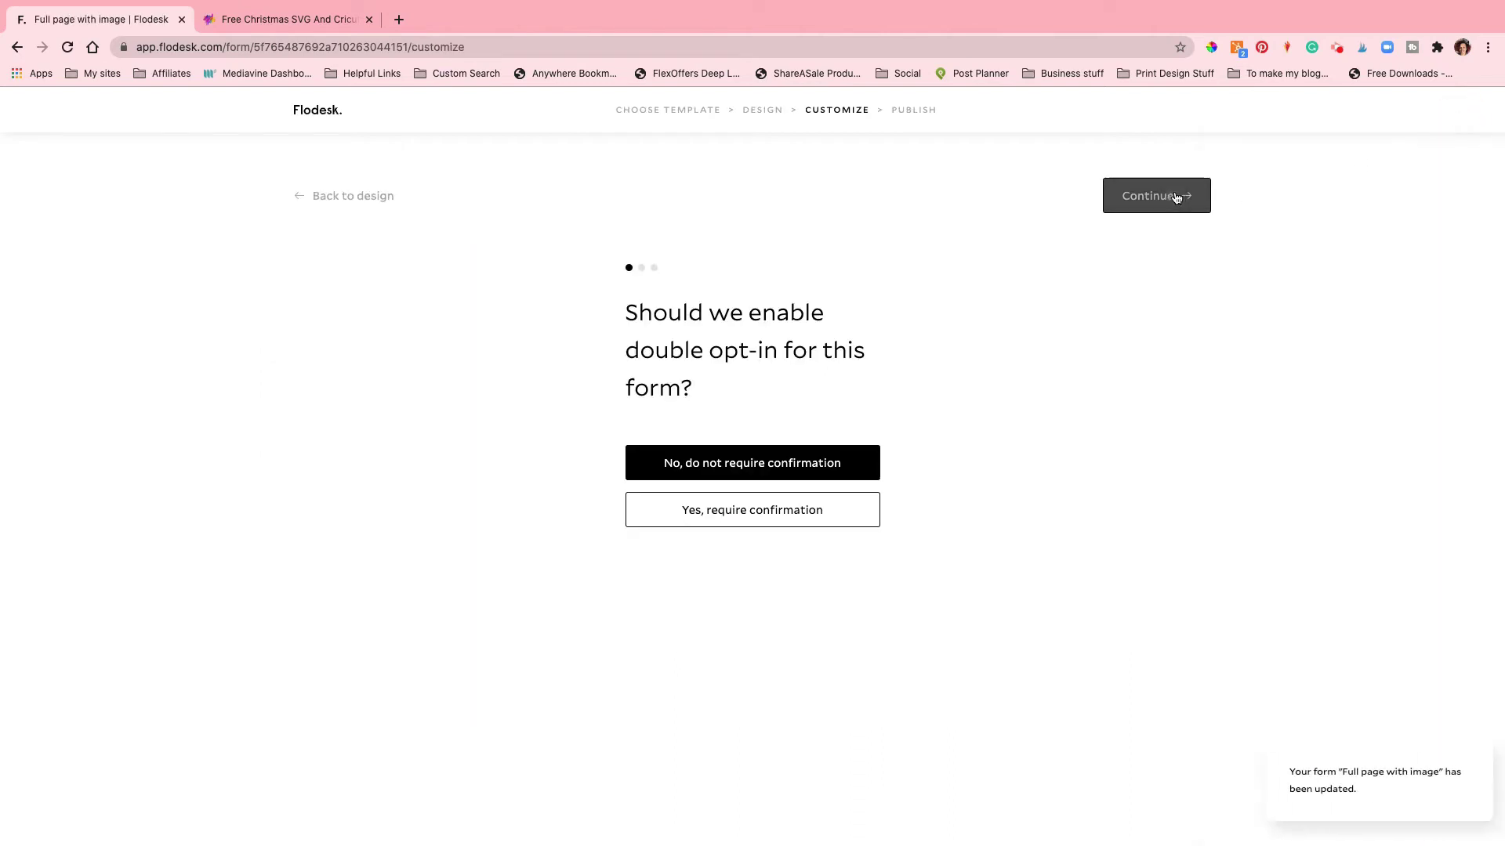
click(1169, 198)
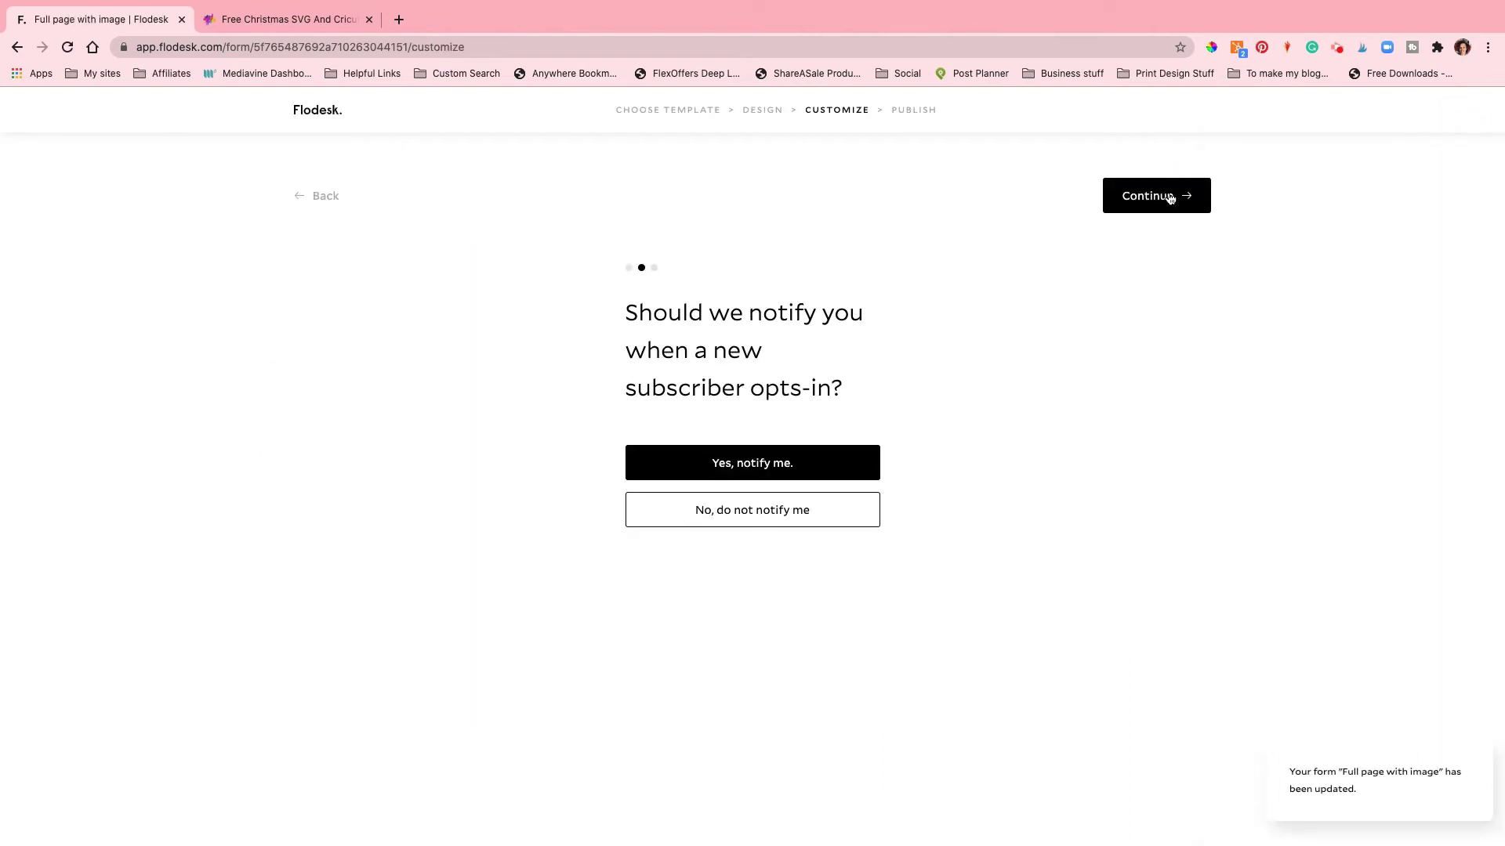
click(799, 517)
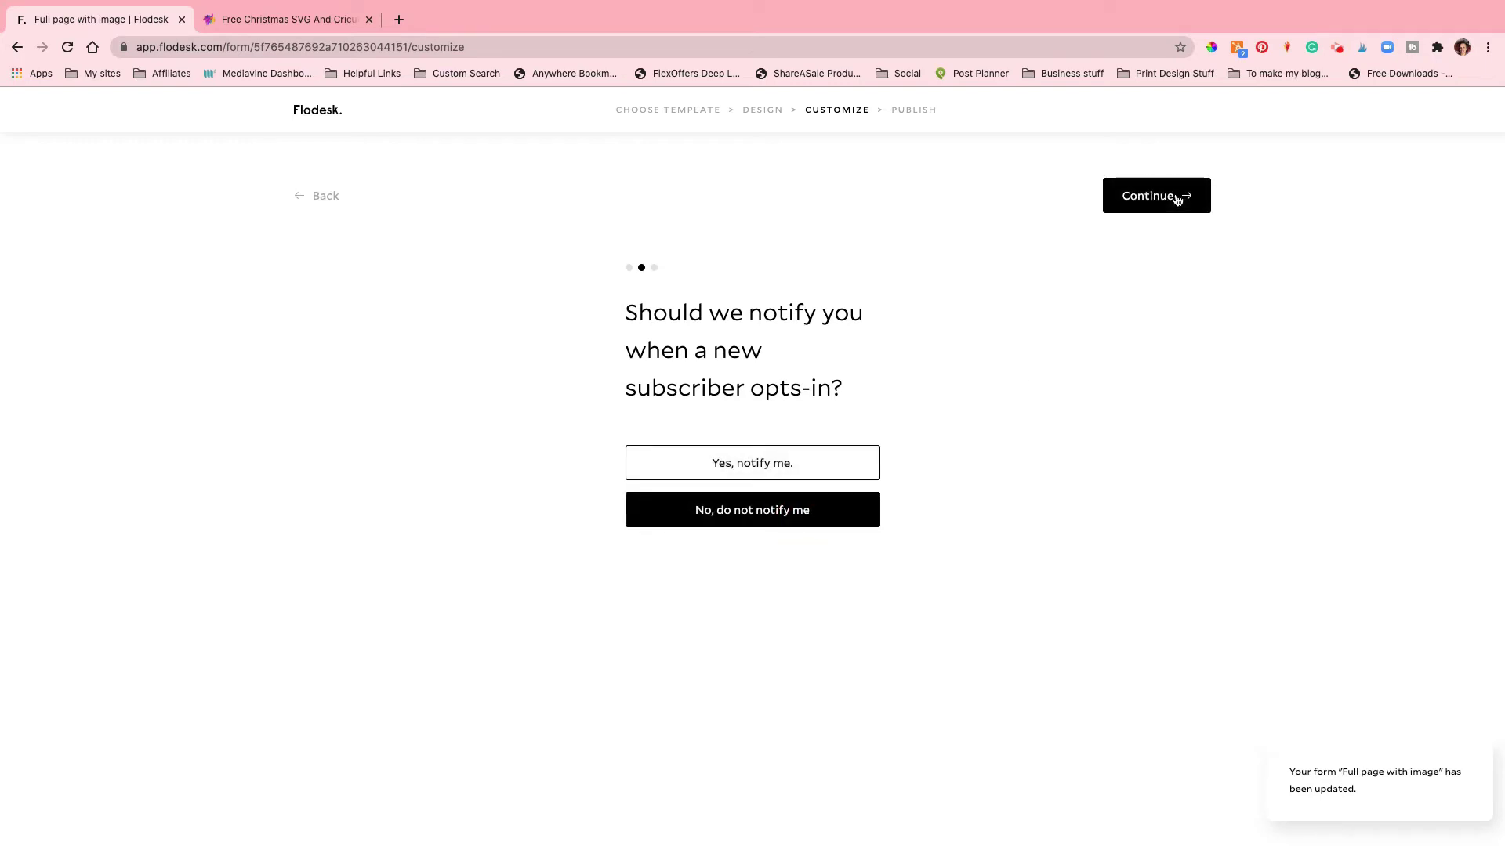
click(1176, 200)
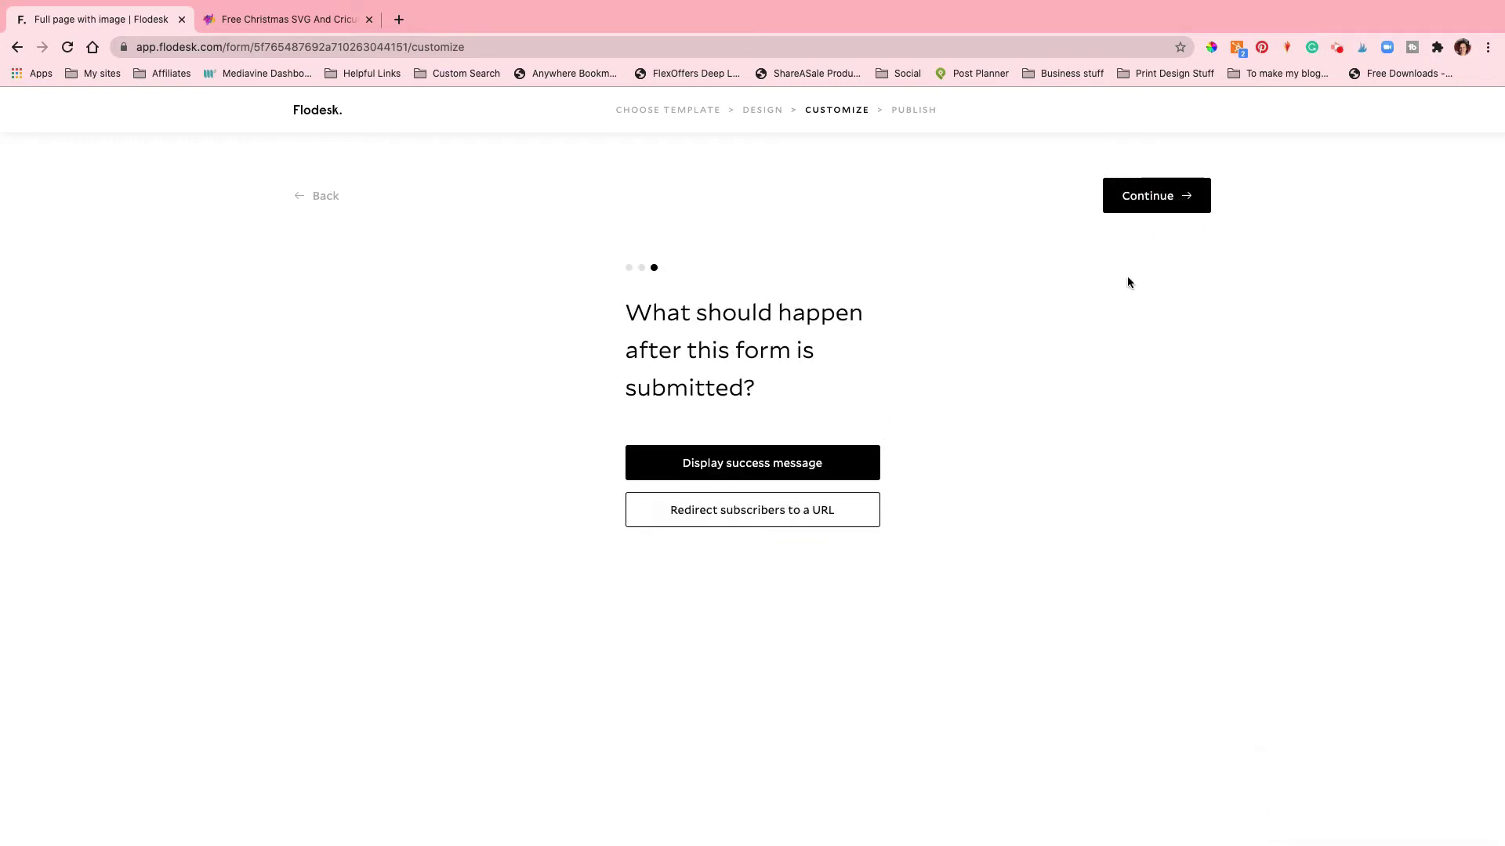
click(1167, 200)
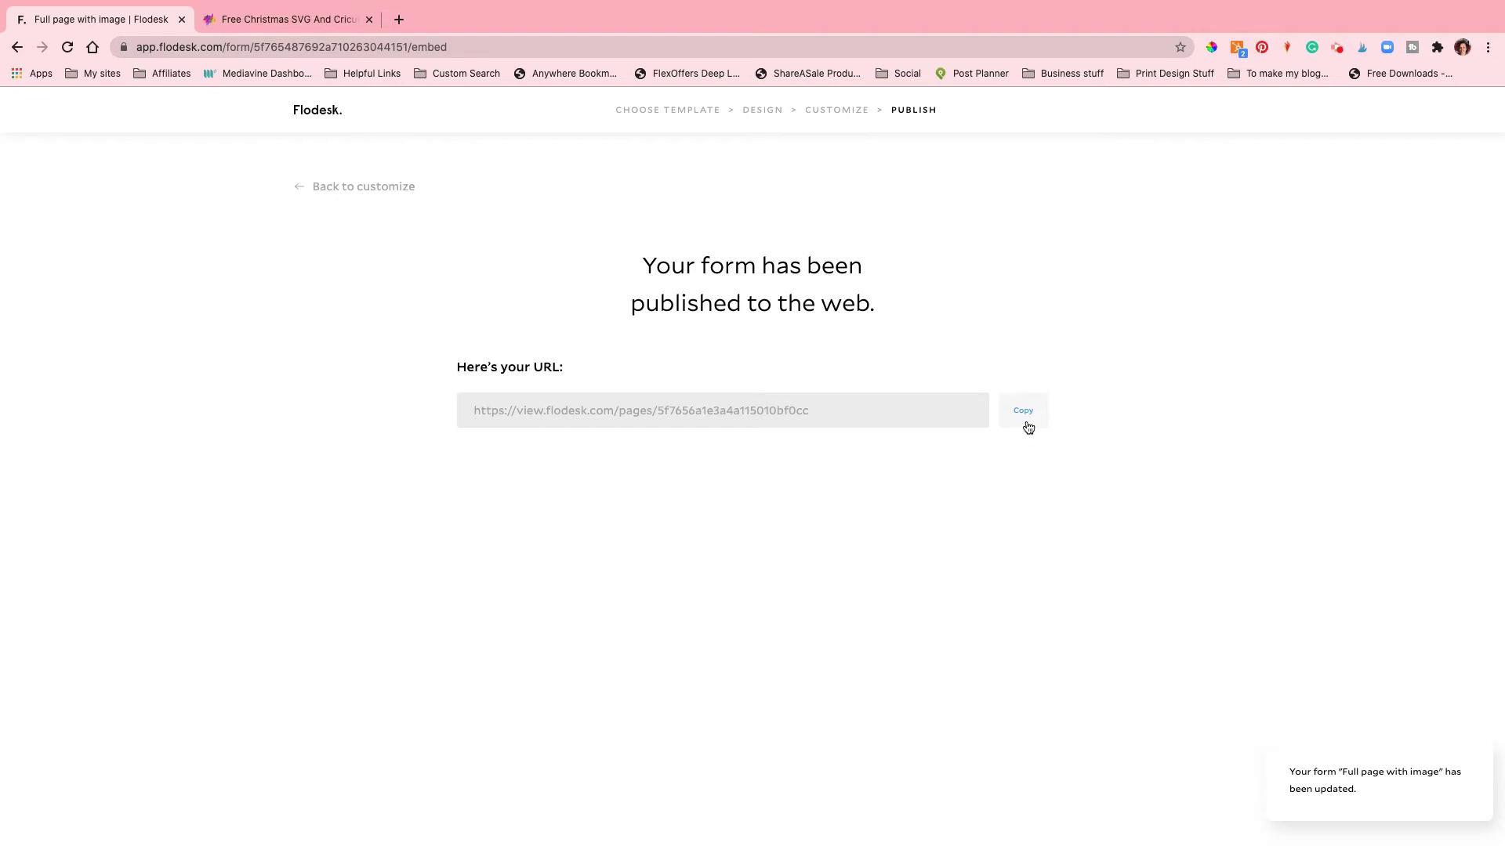
click(1023, 411)
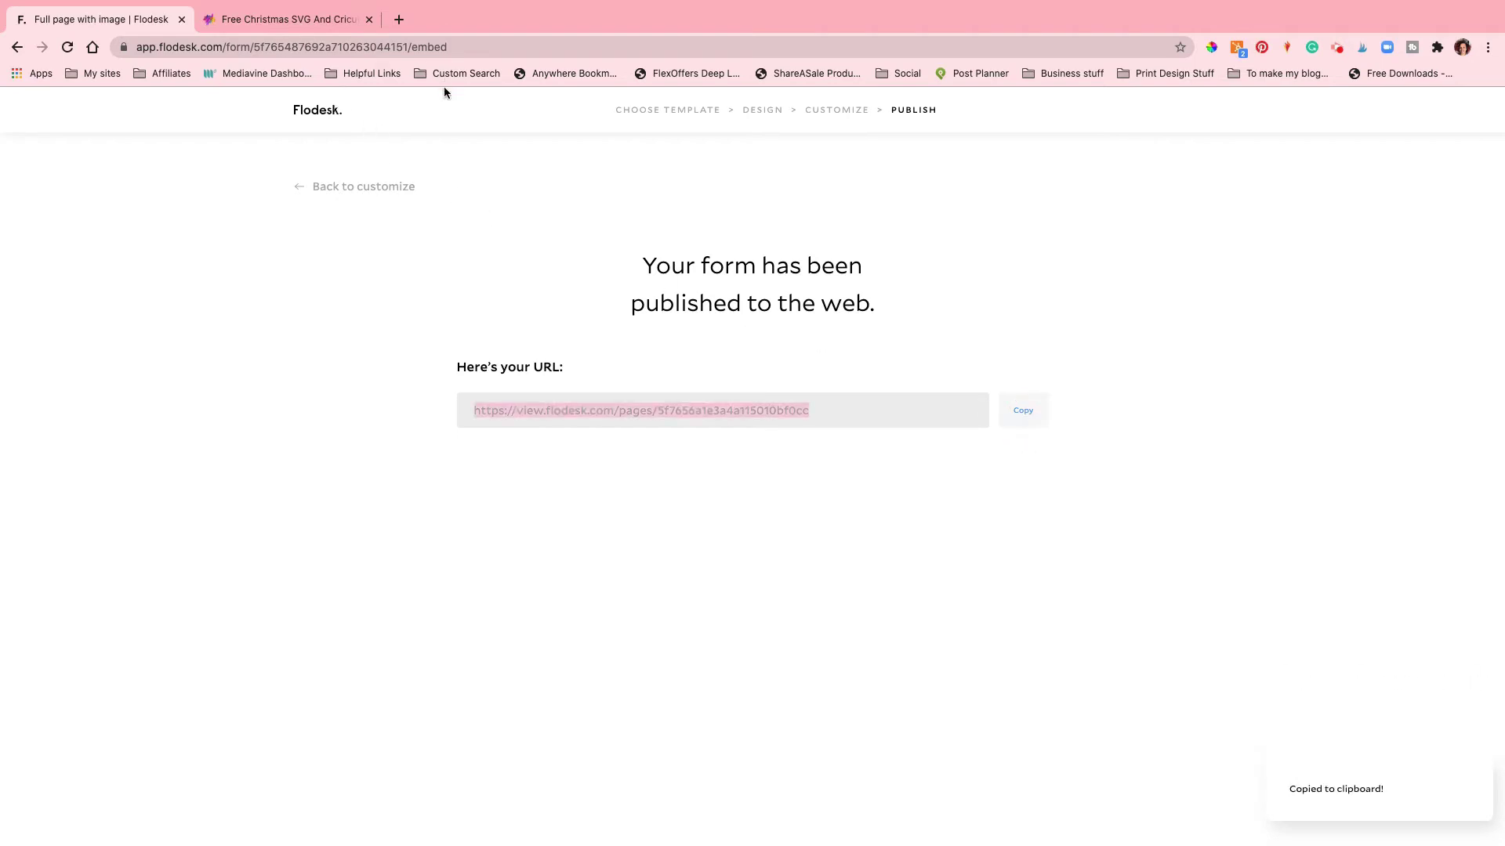
Step: Open the Free Christmas SVG And Cricut Ornament Tutorial post in the editor, down to its How-To card
click(286, 18)
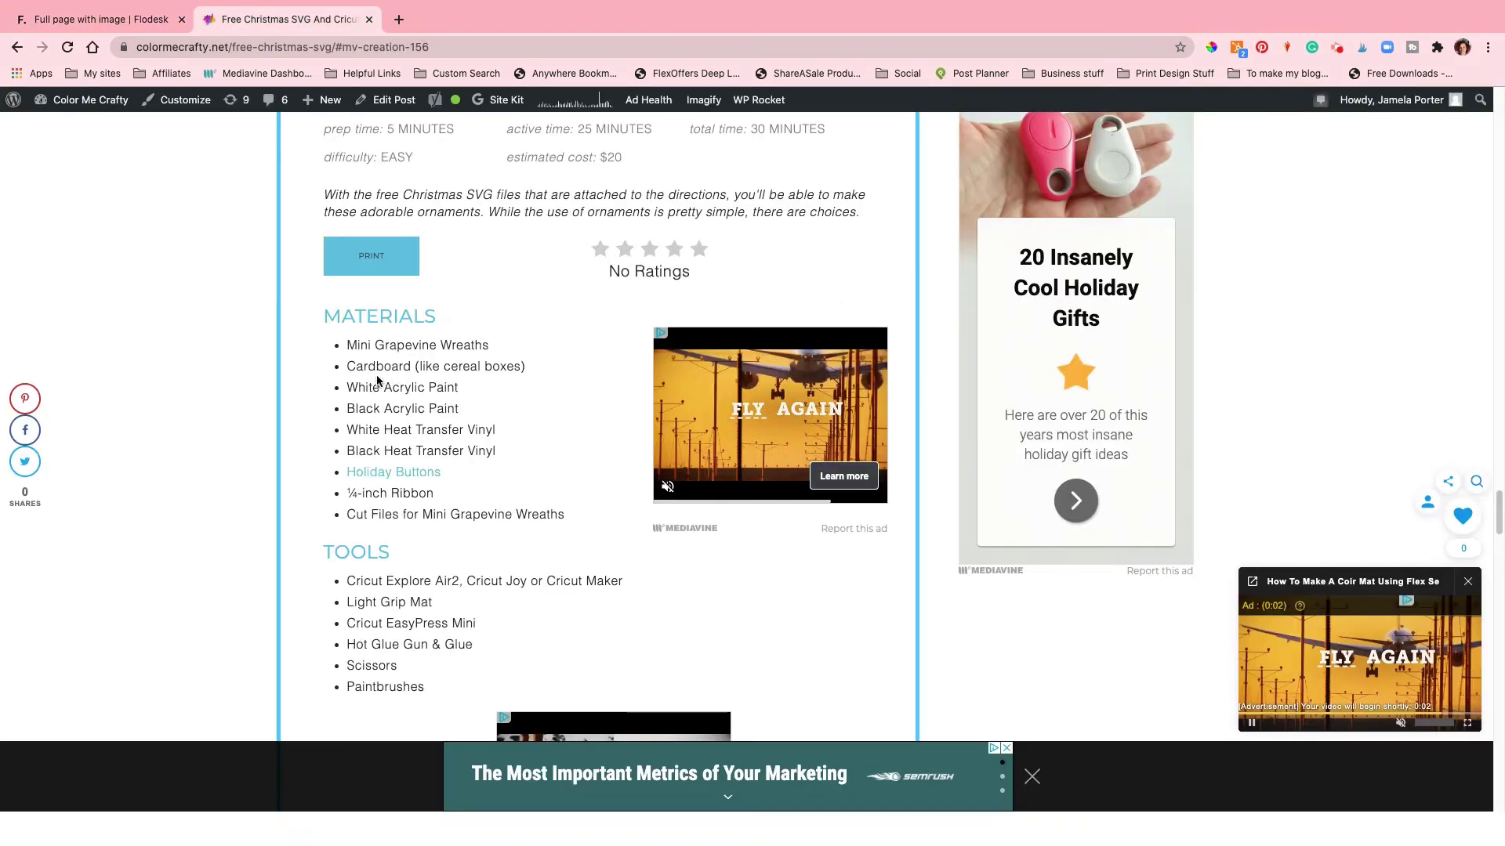
click(384, 99)
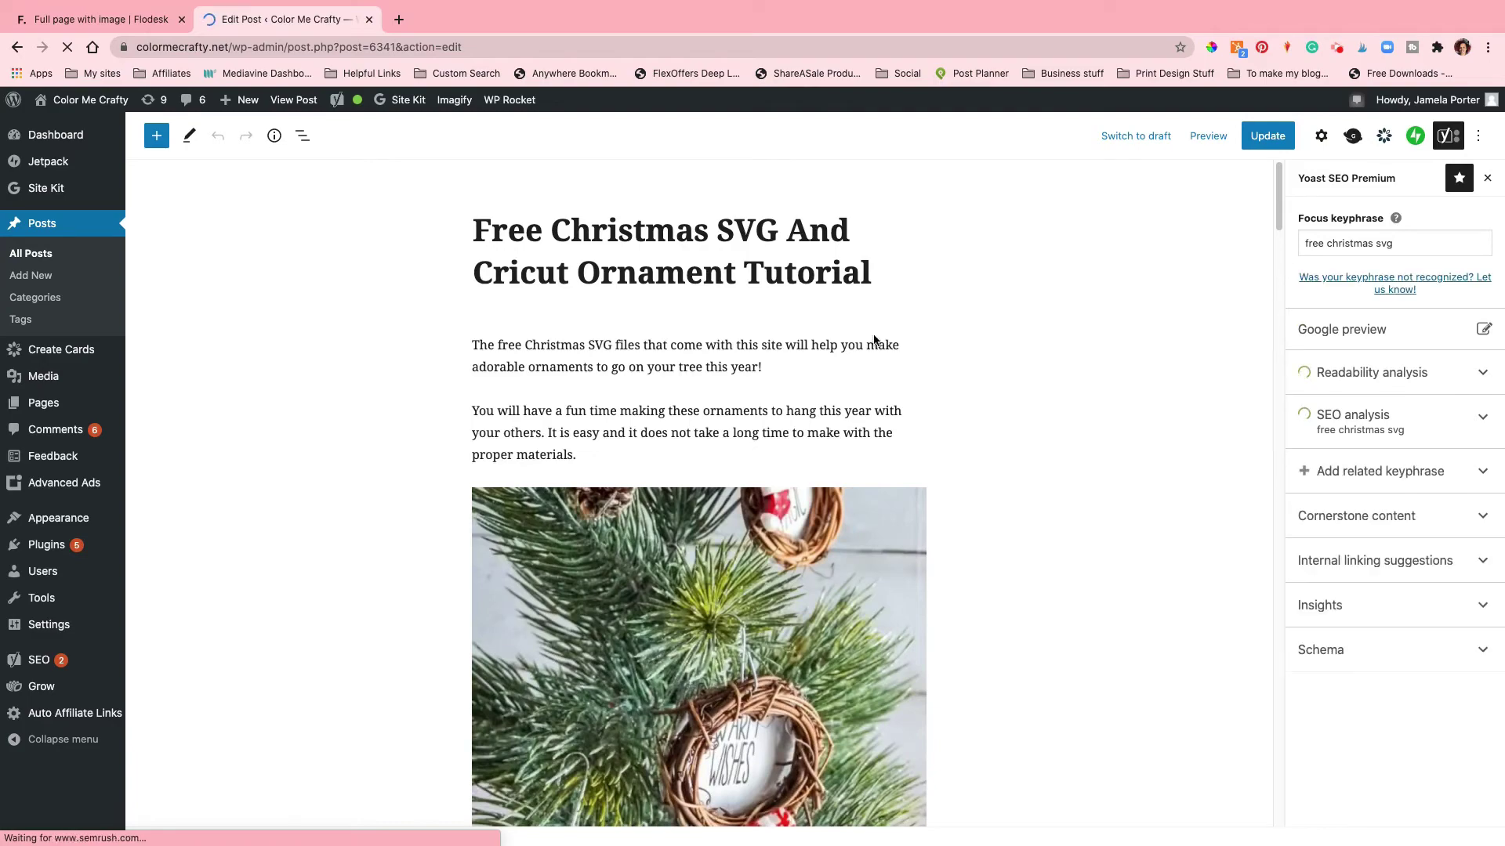
scroll(806, 357, down, 5)
scroll(805, 351, down, 10)
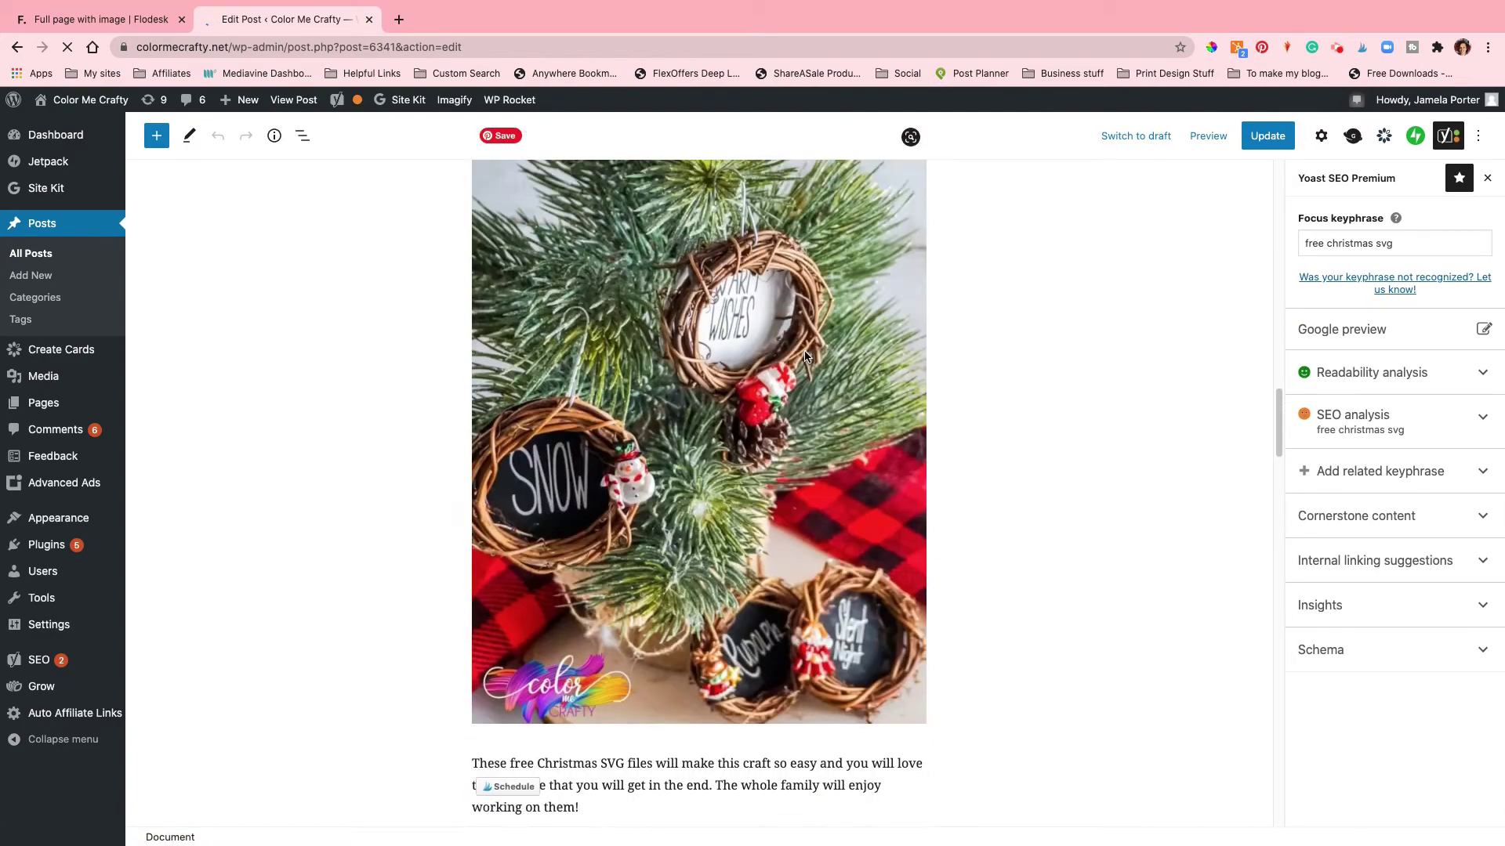
scroll(805, 351, down, 5)
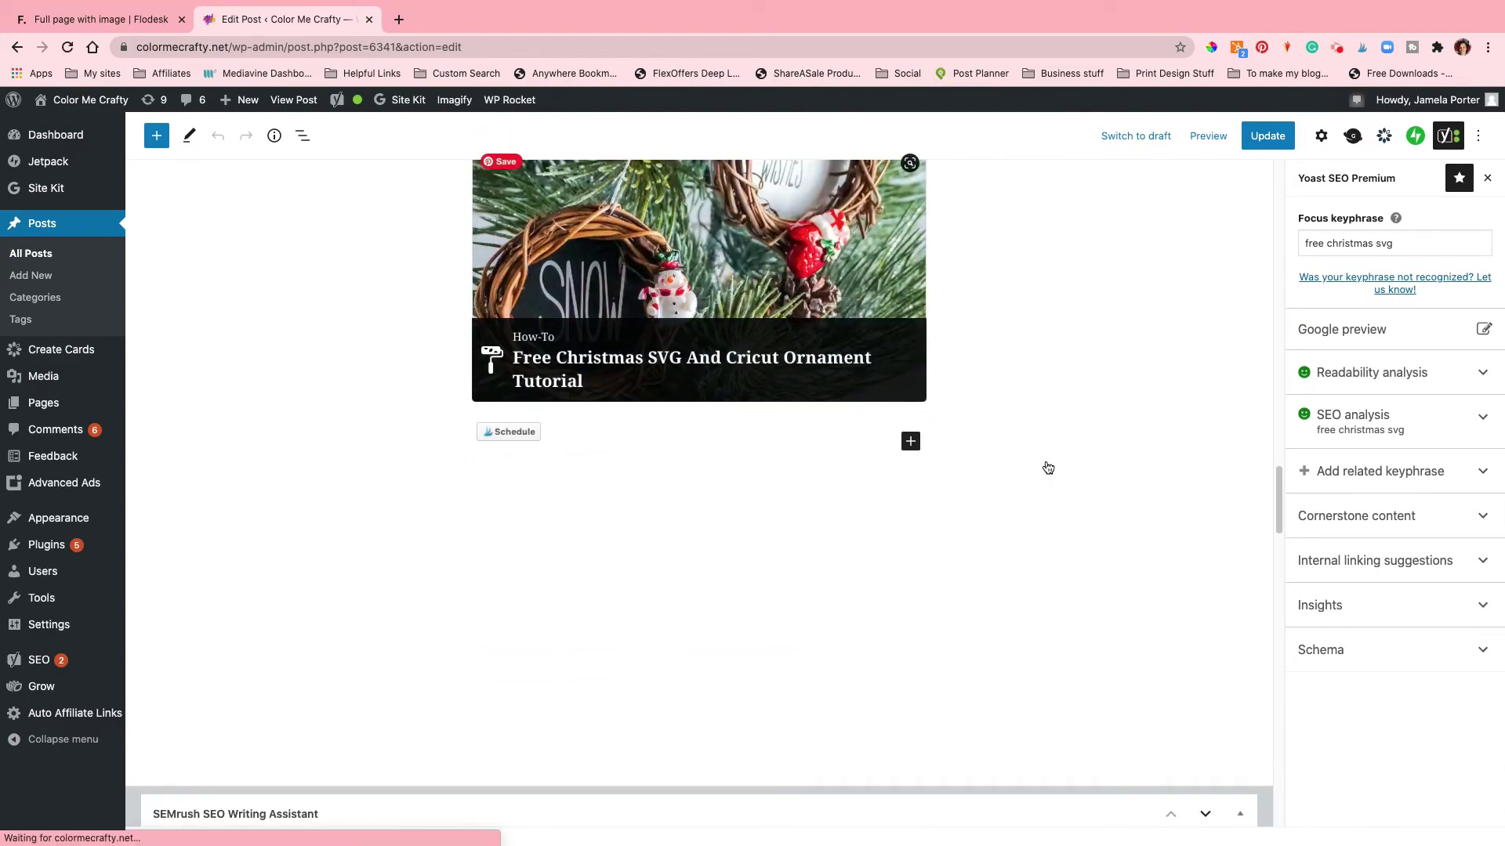
Step: Move Cut Files for Mini Grapevine Wreaths to the top of the How-To card's materials
click(1011, 452)
scroll(744, 430, down, 3)
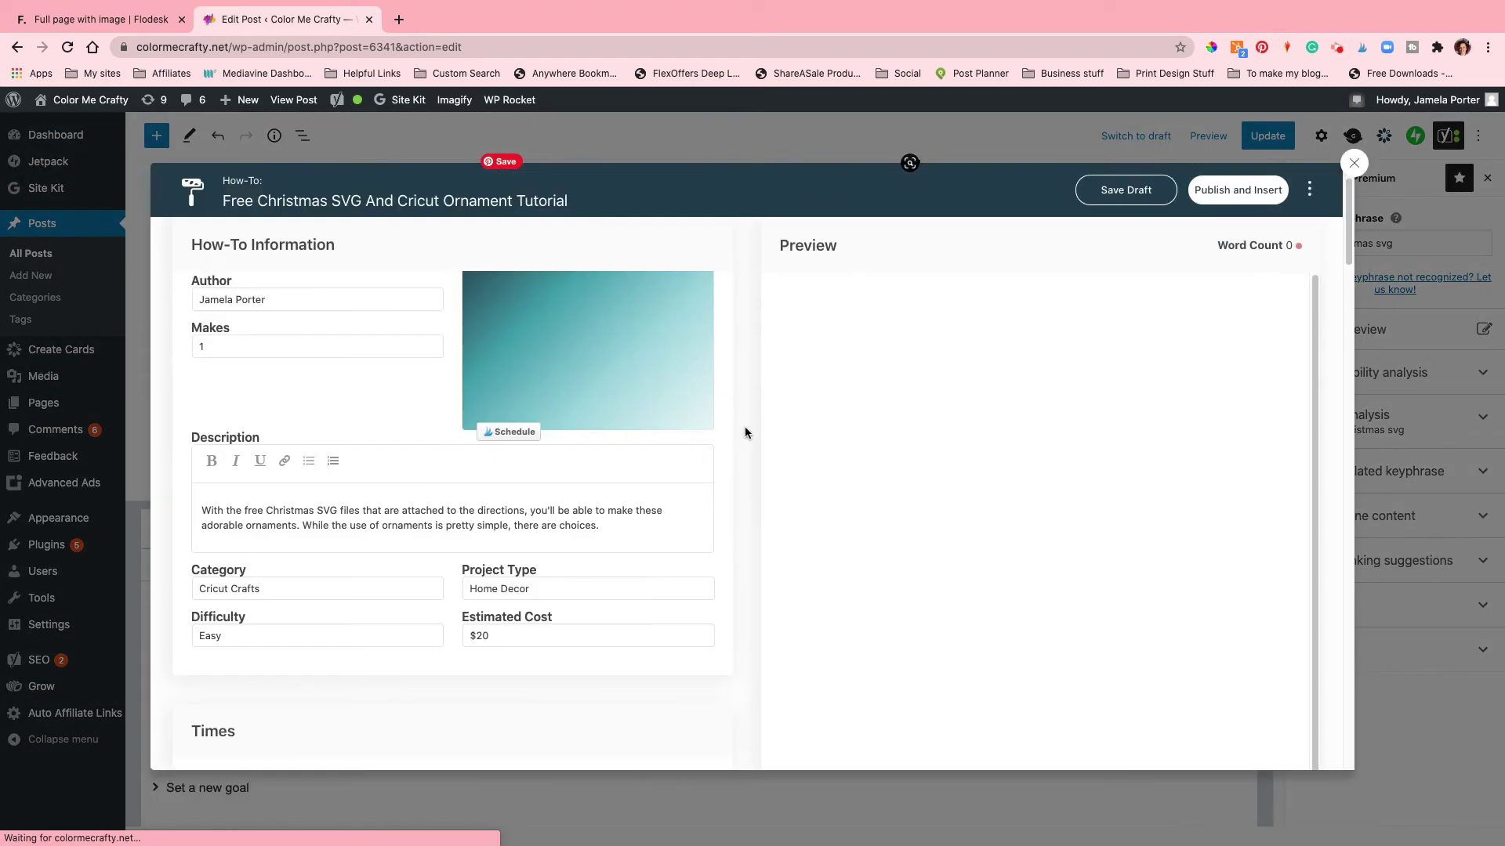
scroll(744, 433, down, 10)
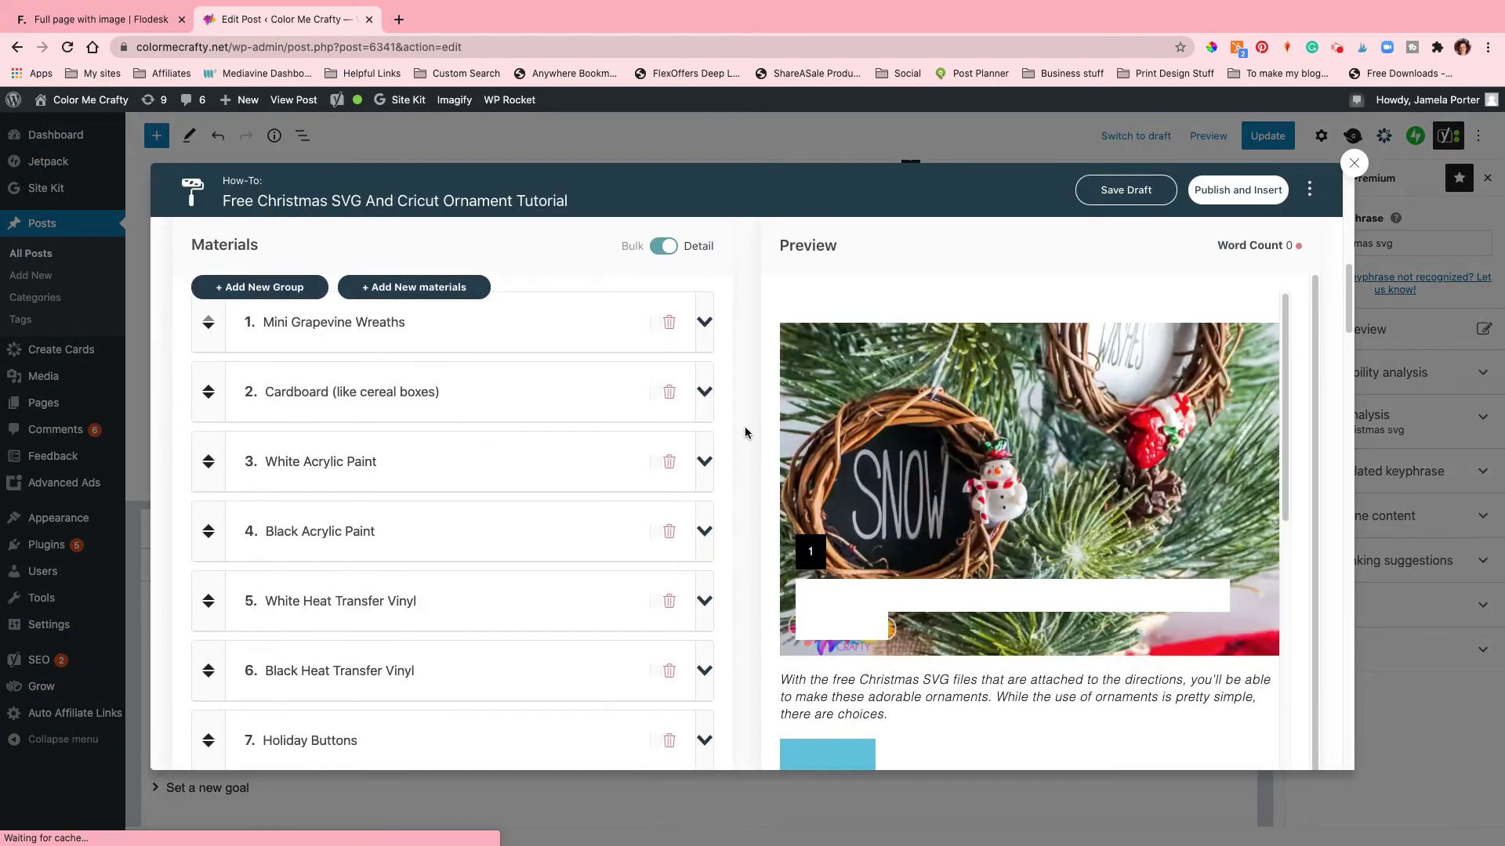
scroll(744, 427, down, 2)
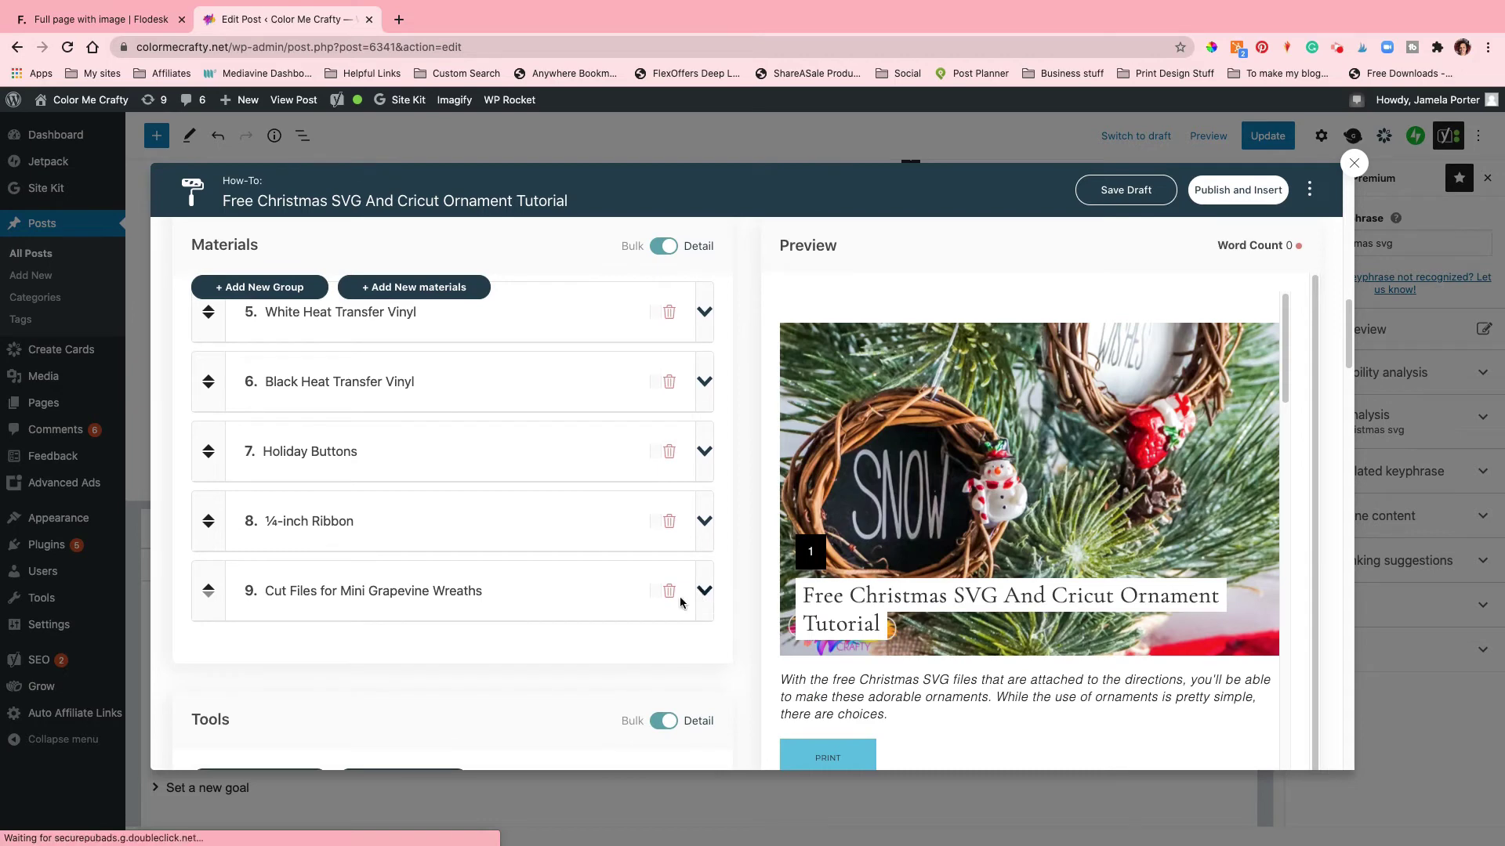
click(206, 586)
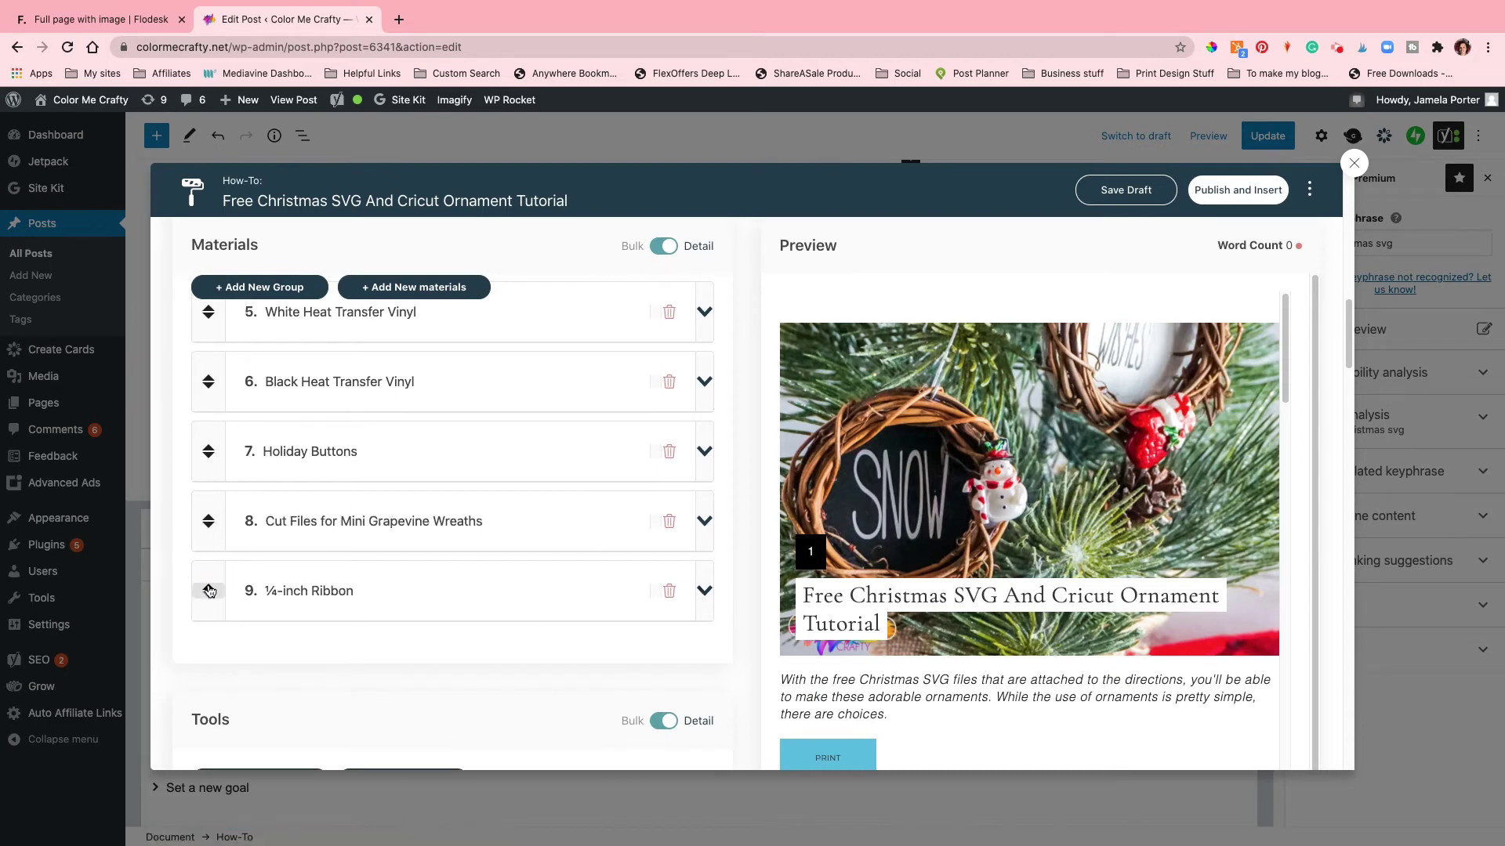
click(207, 516)
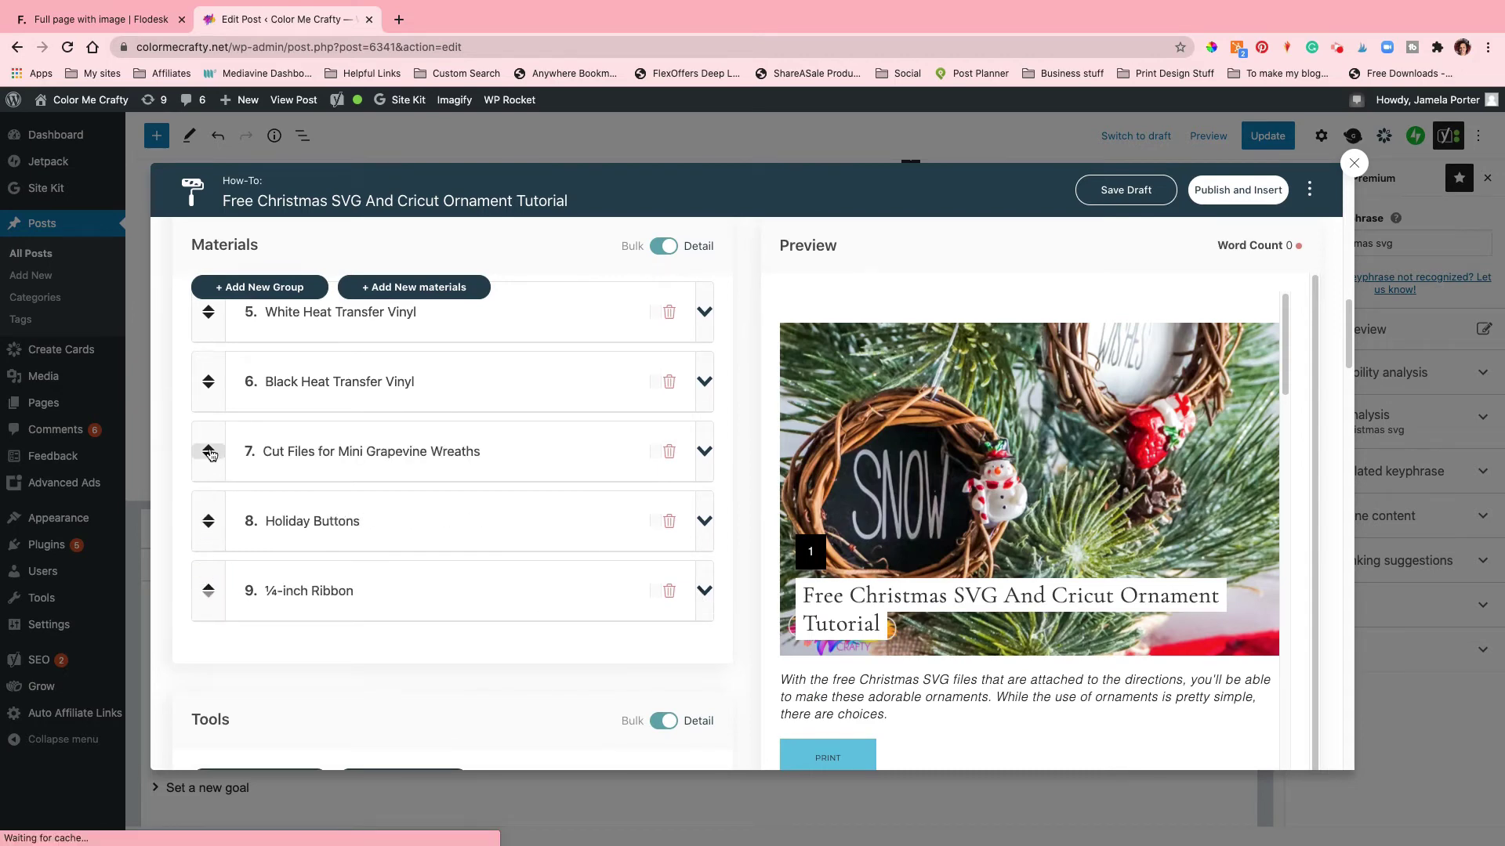
click(208, 445)
click(209, 378)
scroll(392, 494, up, 3)
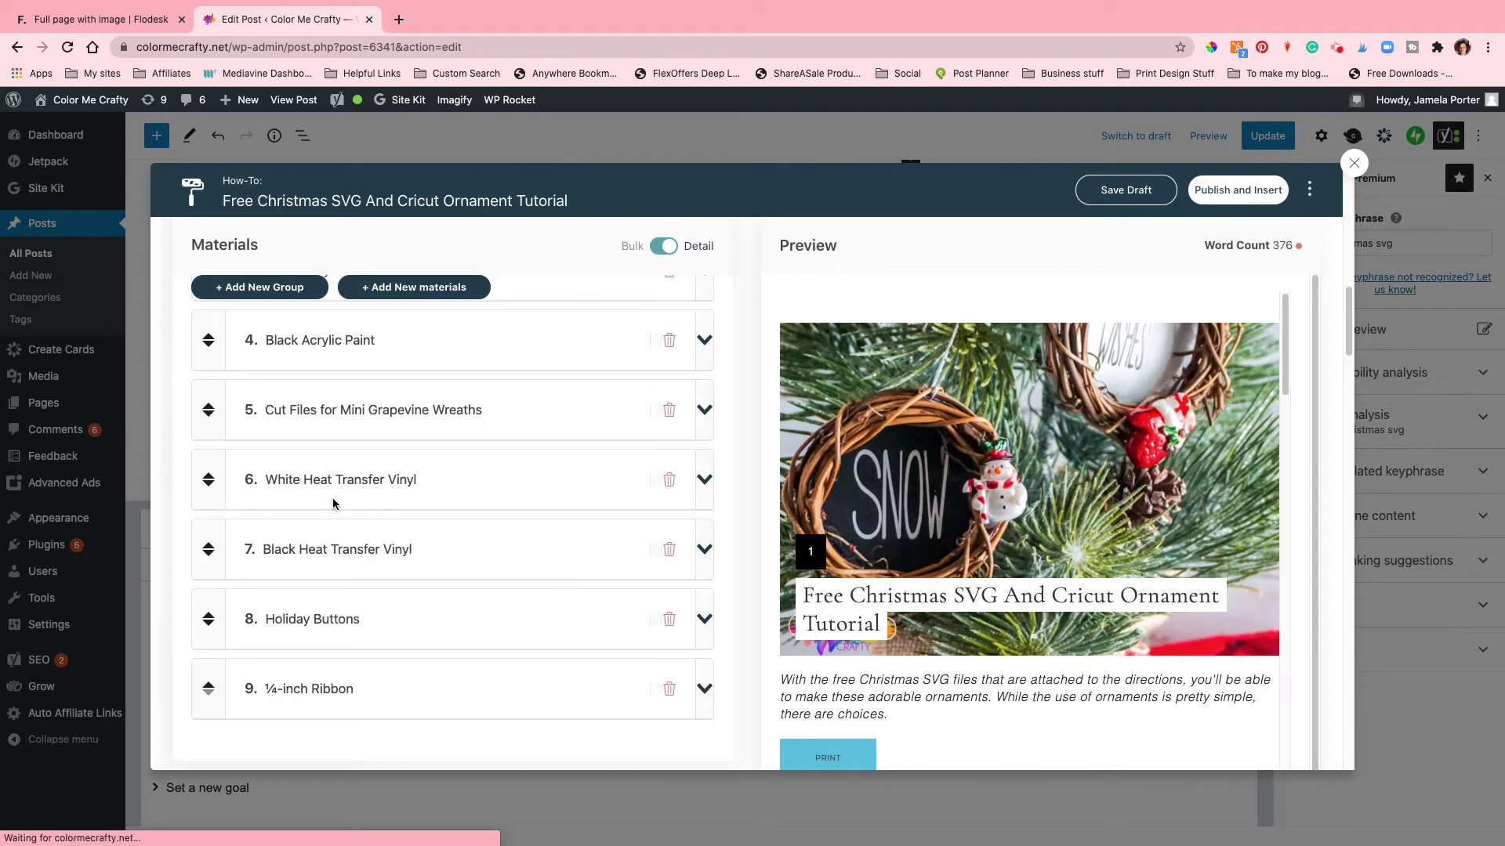
scroll(333, 502, up, 5)
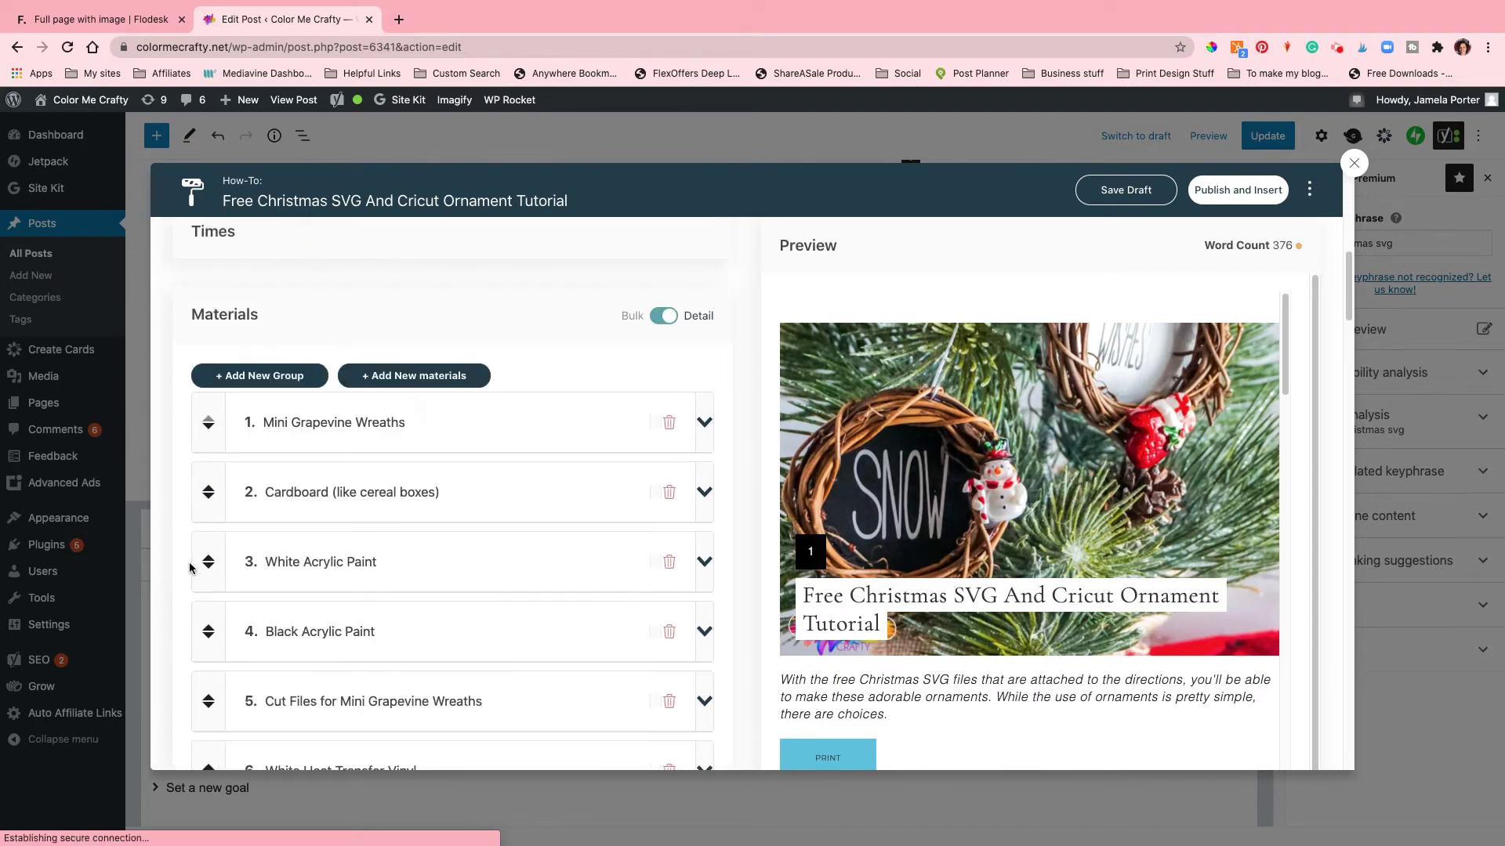
click(210, 699)
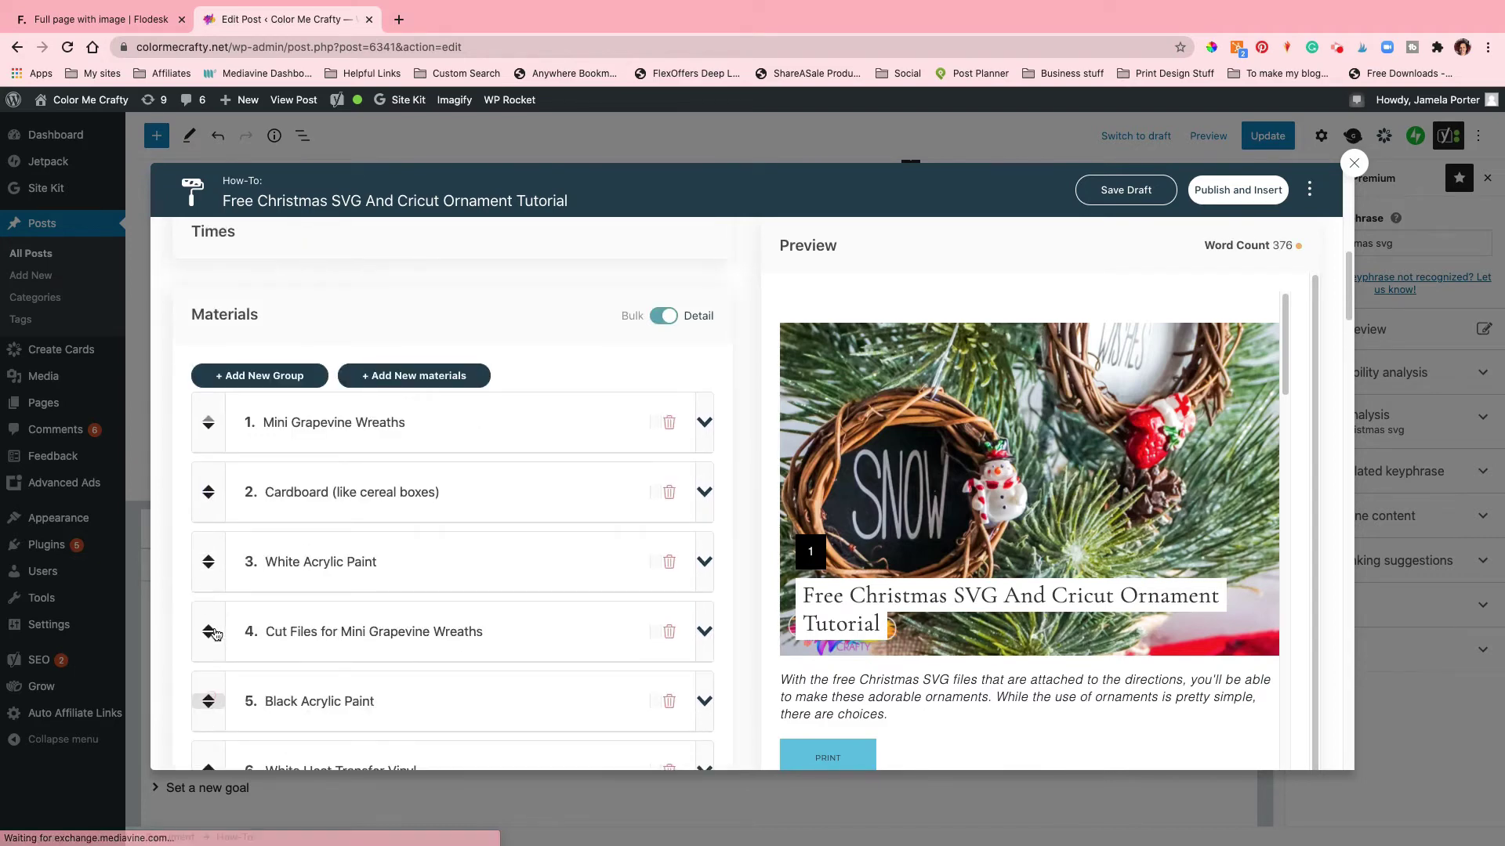
click(209, 629)
click(209, 558)
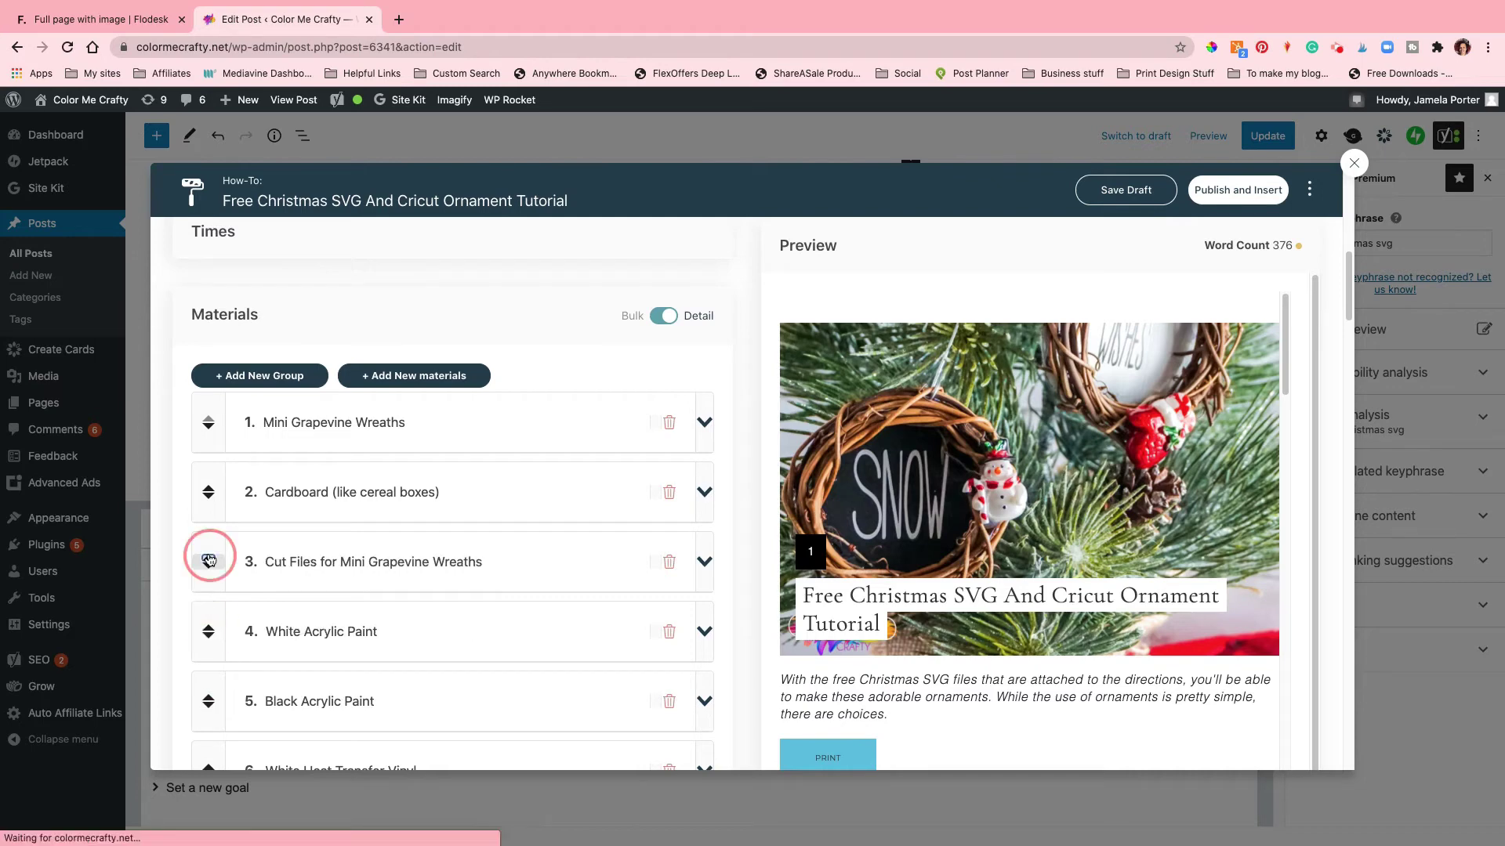
click(208, 489)
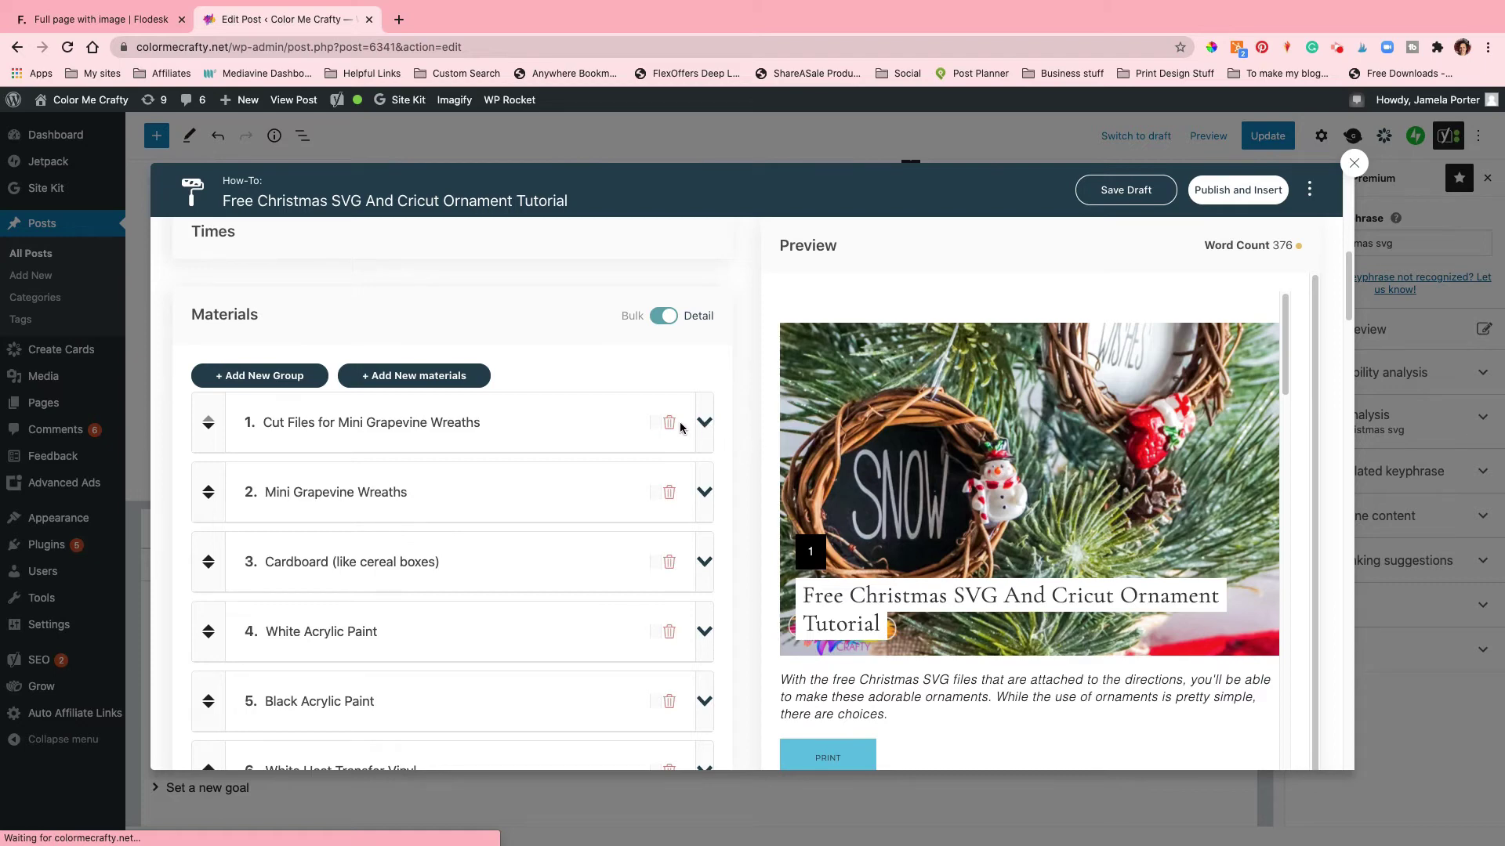
Step: Link that material to the copied Flodesk sign-up page URL and insert the updated card
click(705, 424)
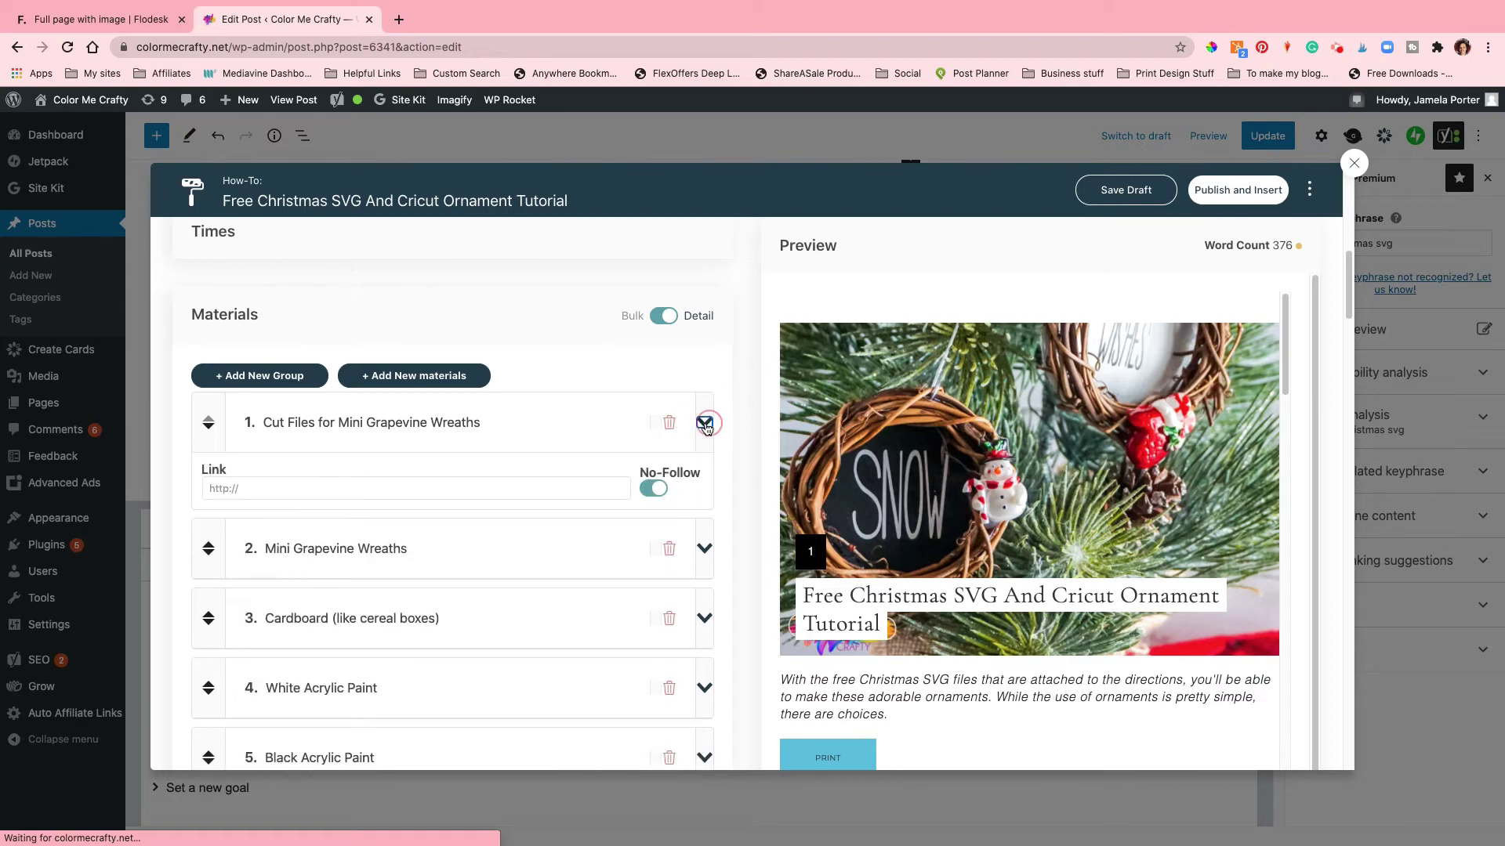
click(705, 424)
click(705, 423)
click(350, 488)
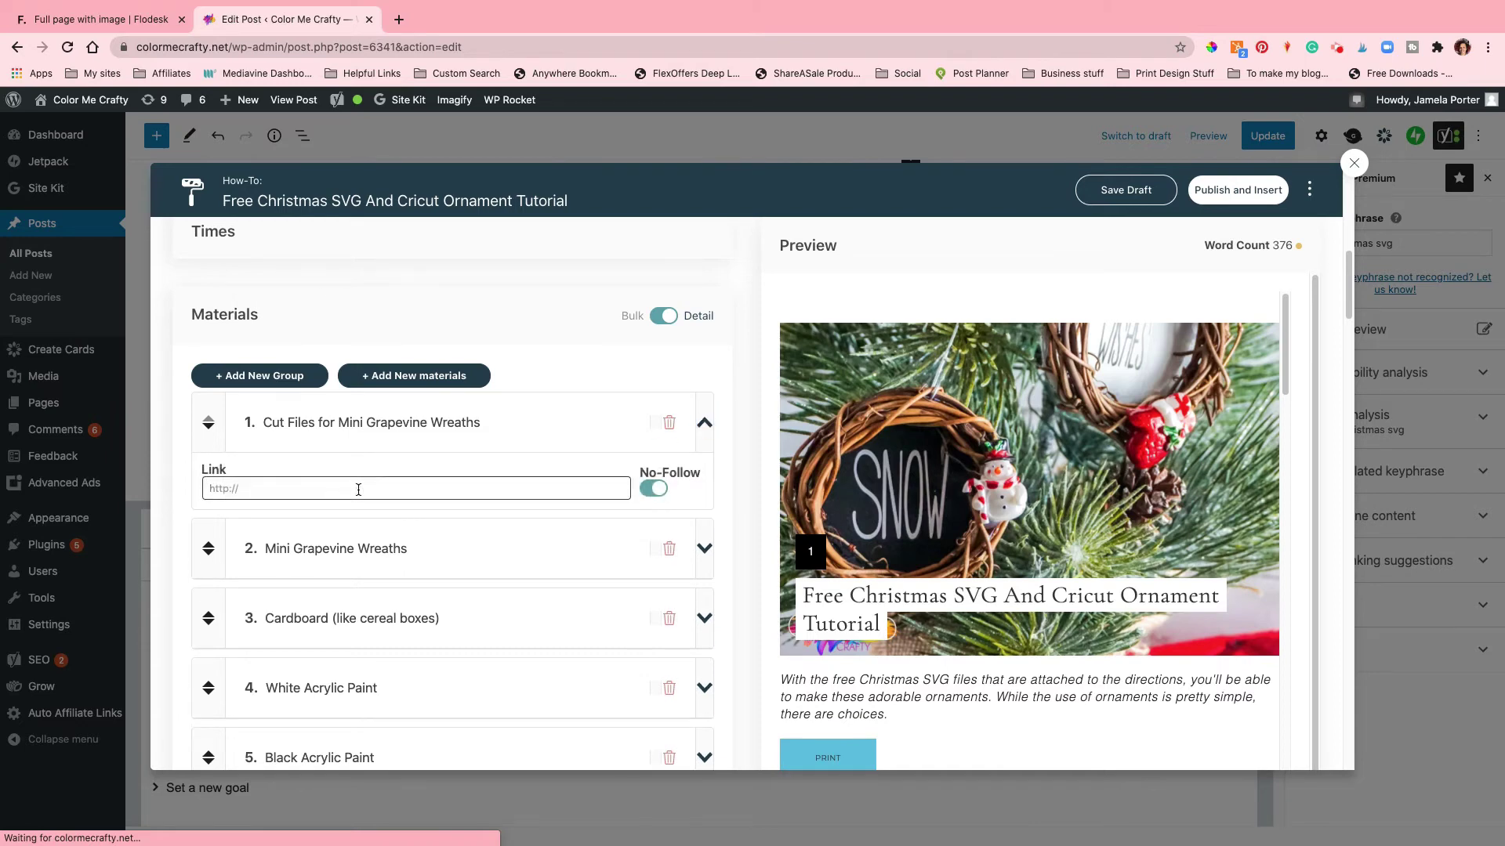
click(522, 494)
text(https://view.flodesk.com/pages/5f7656a1e3a4a115010bf0cc)
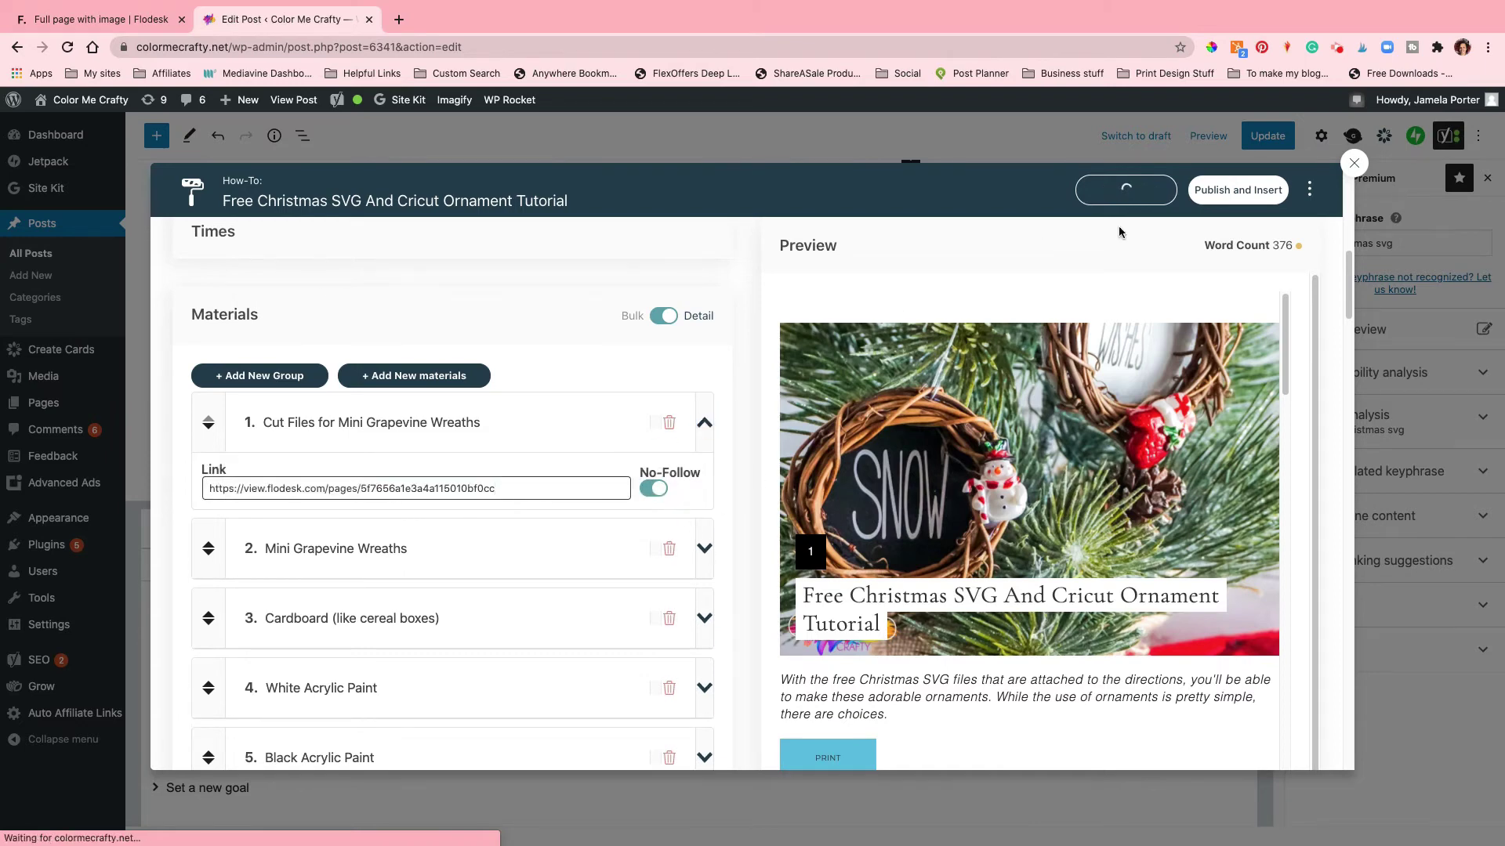
click(1256, 188)
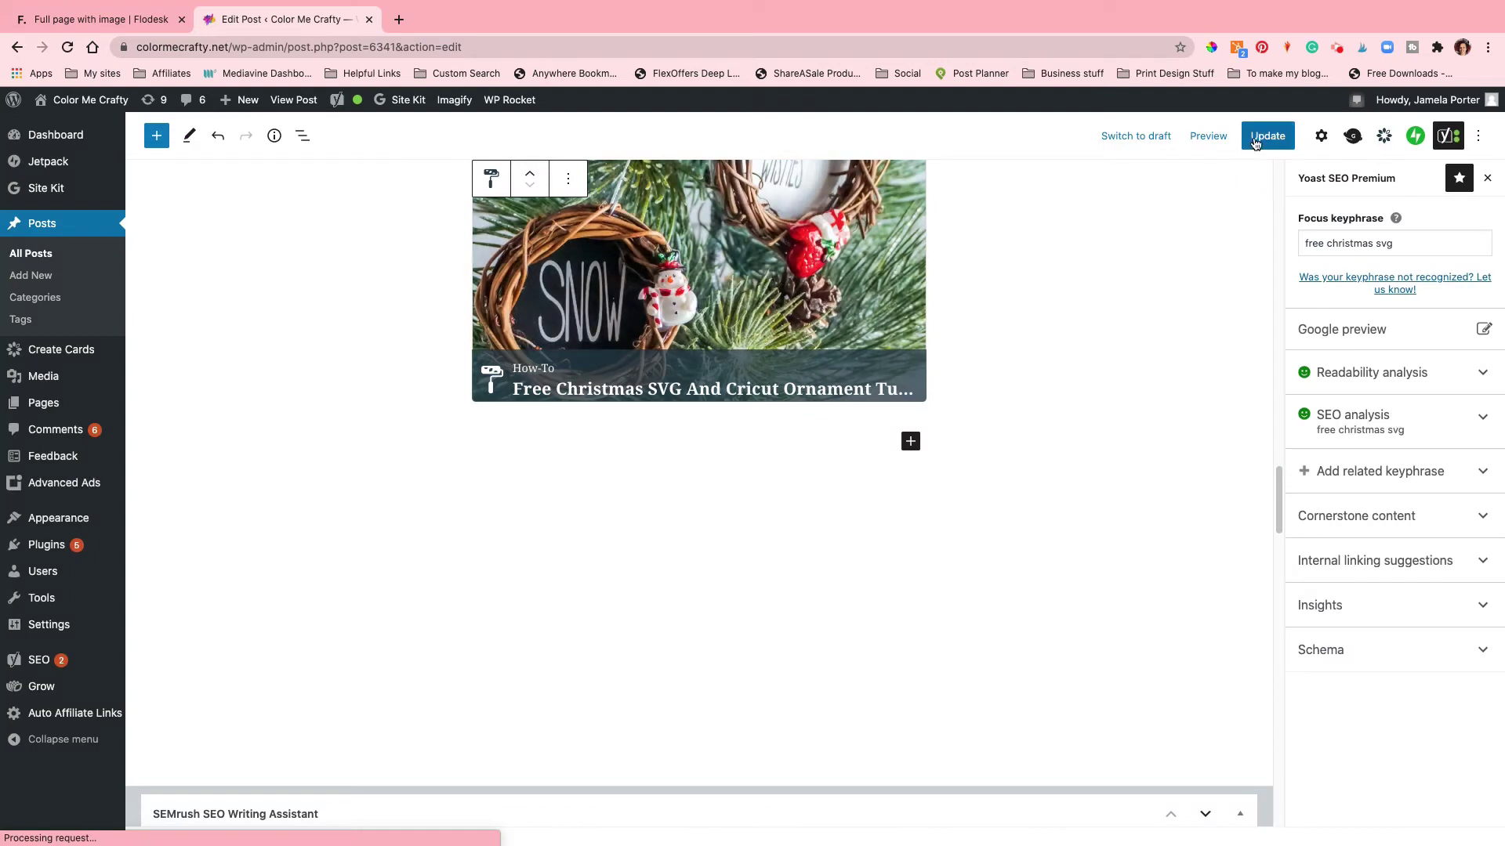
Step: Update the post, view it live, and test that the Cut Files link opens the Flodesk page
click(1255, 139)
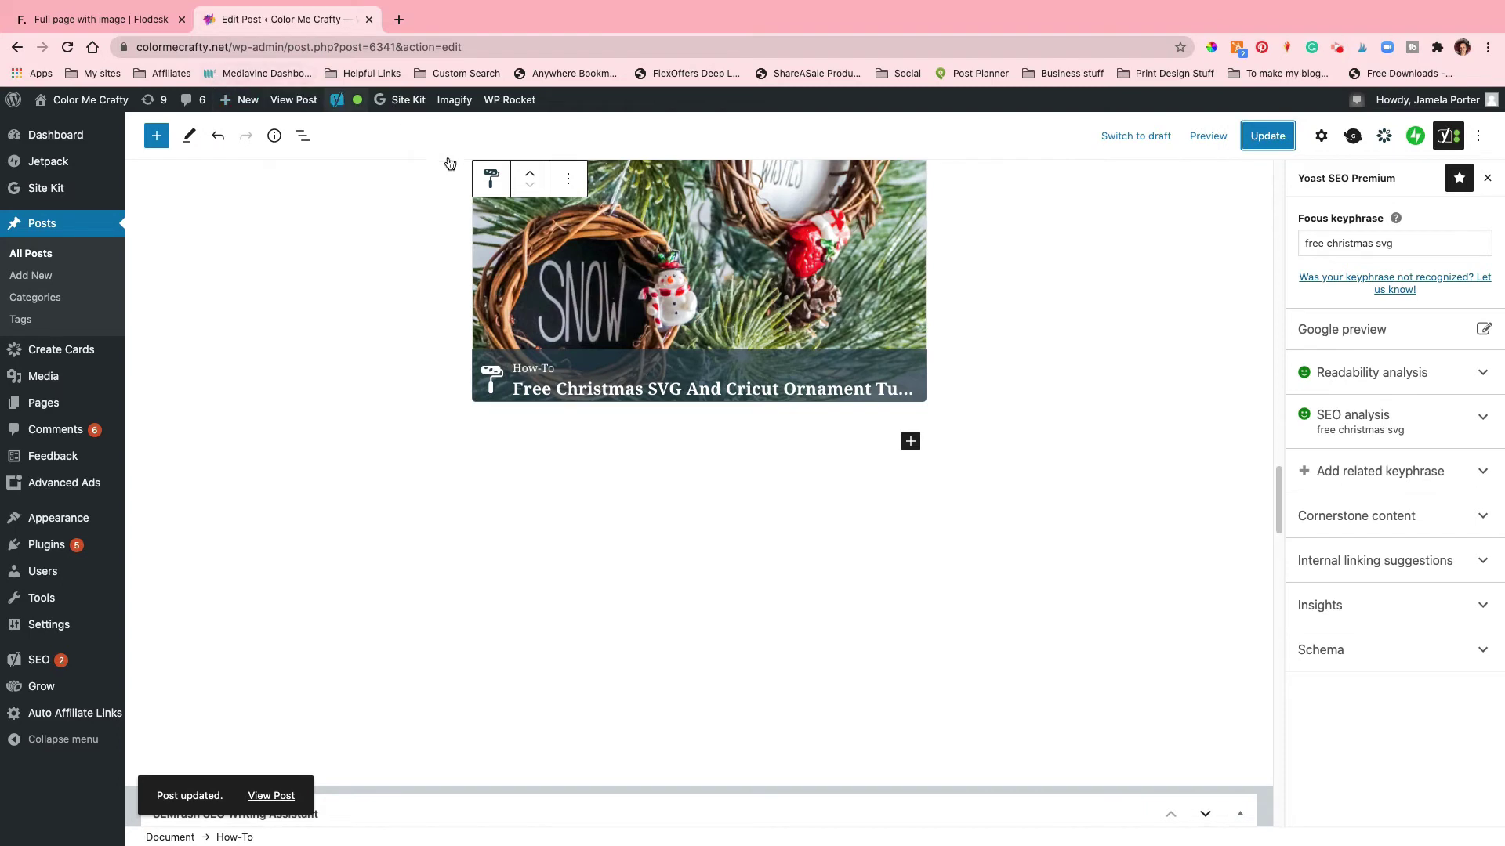
click(294, 99)
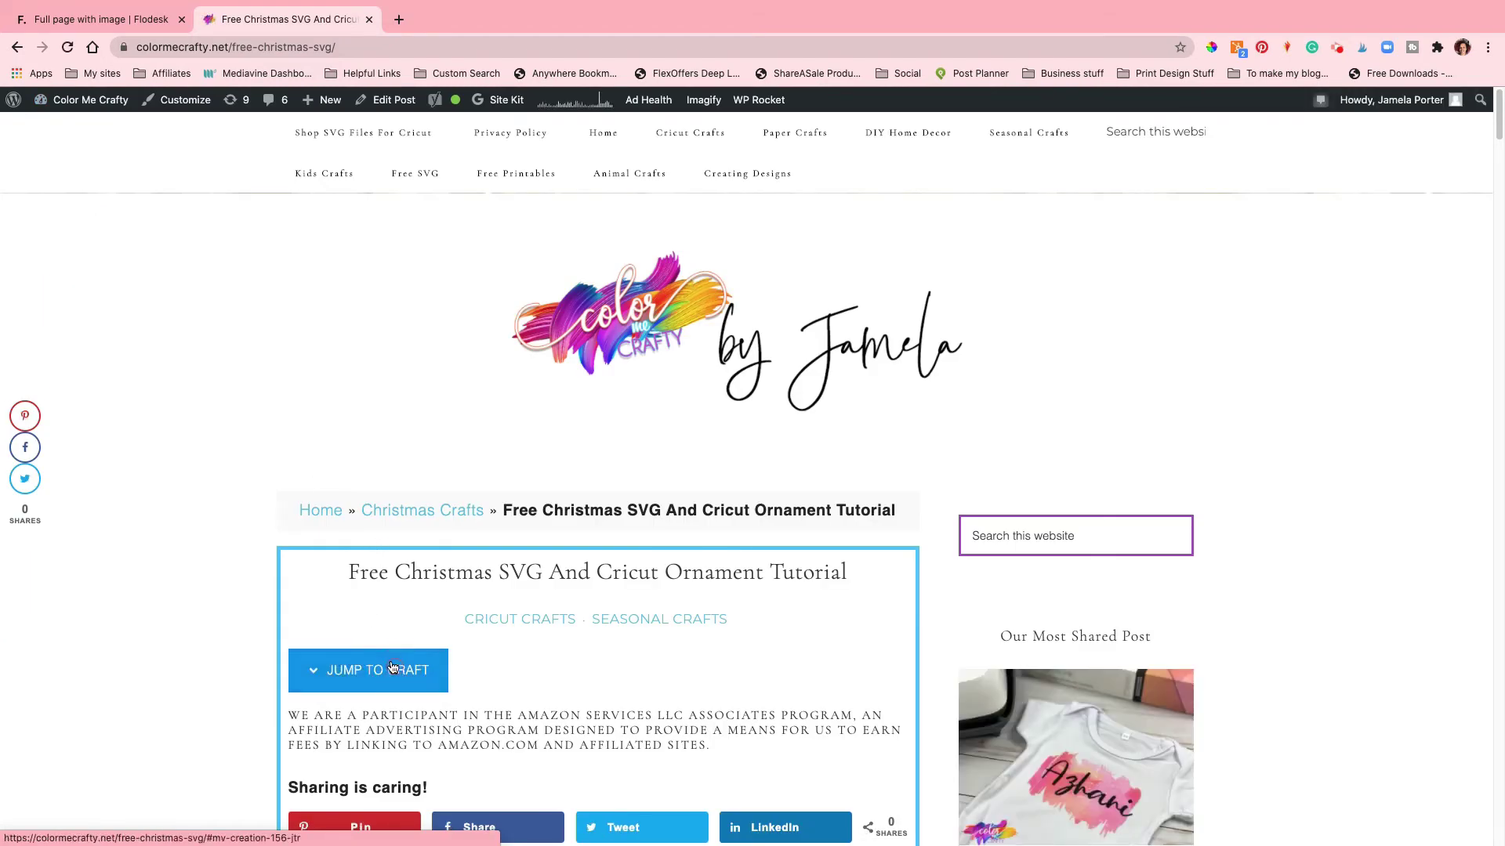
scroll(462, 592, down, 15)
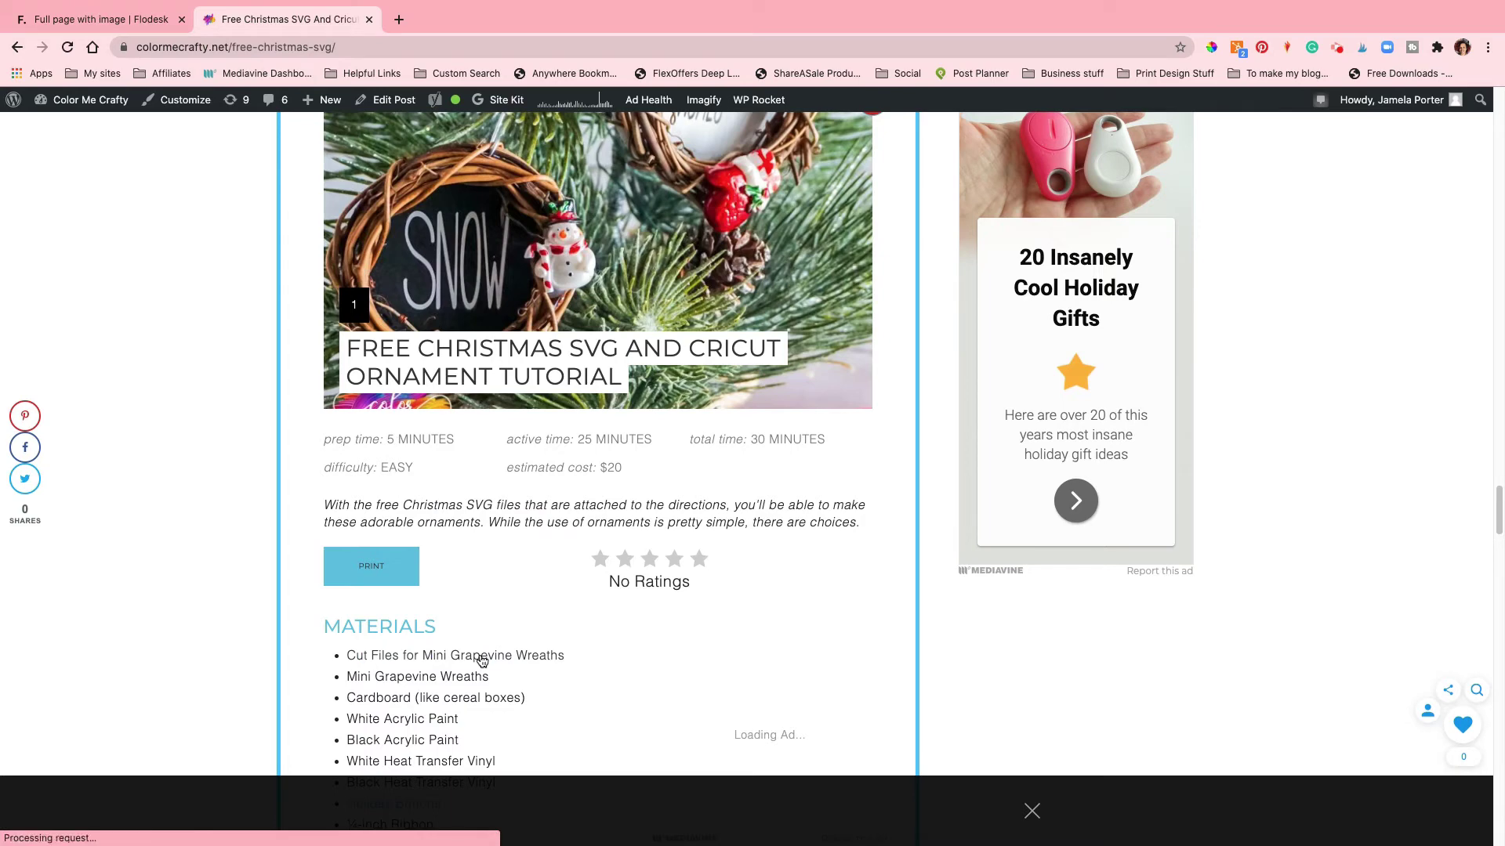
click(482, 660)
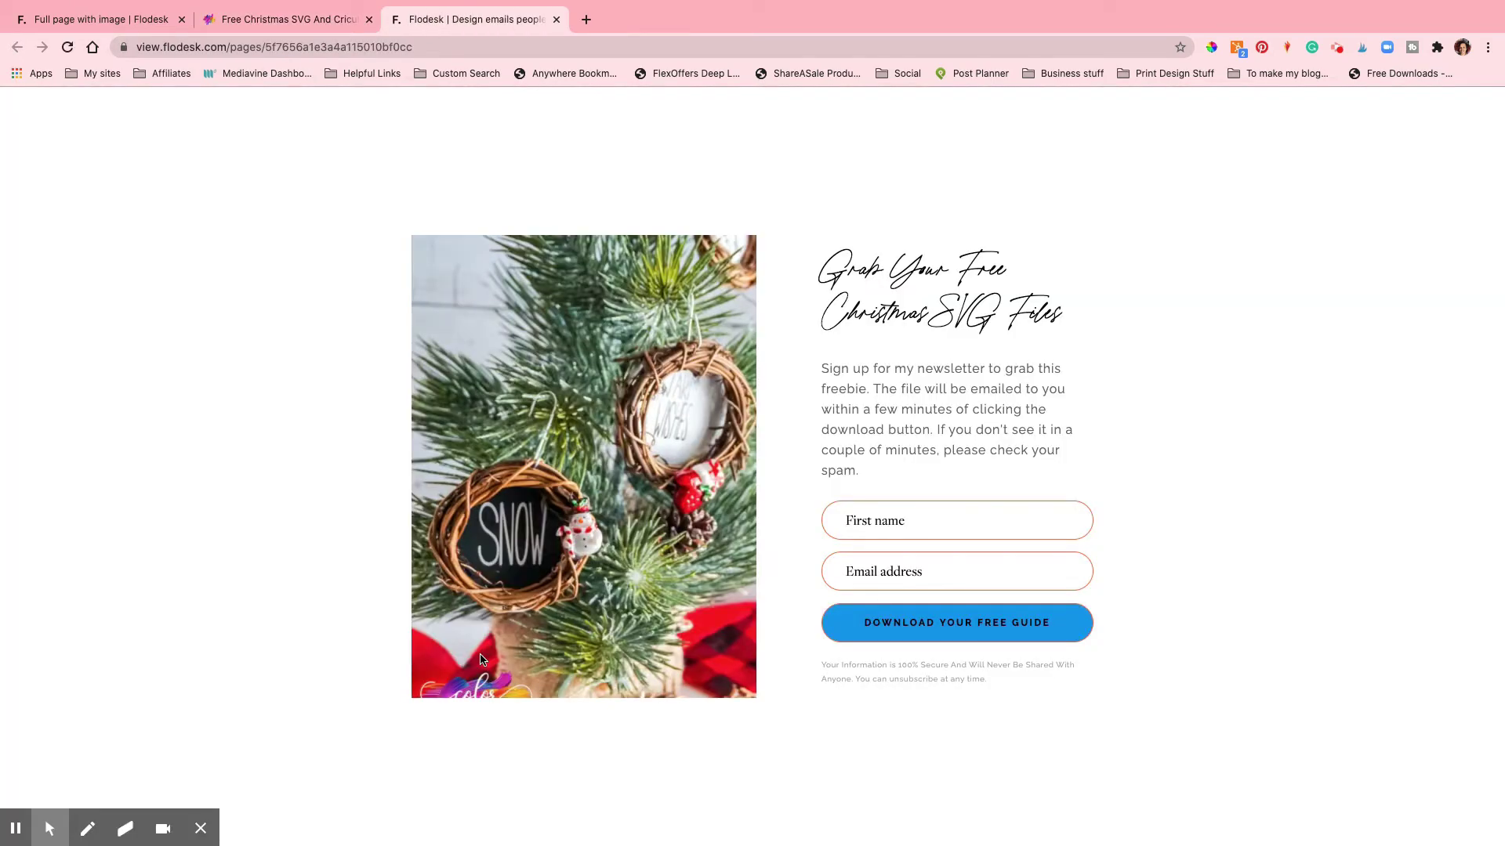
click(201, 828)
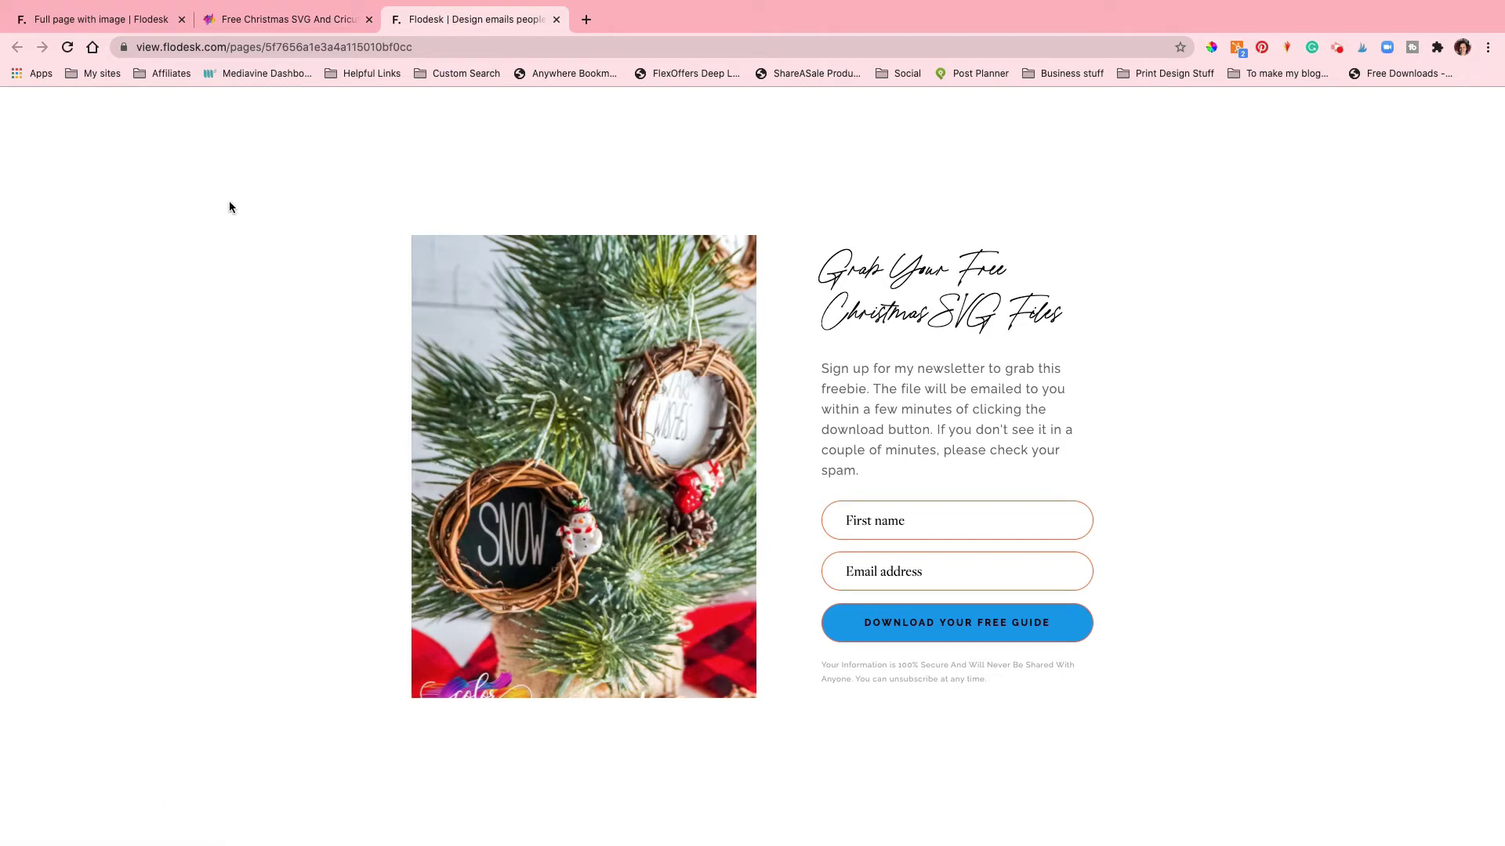
Step: Return from the published form to Flodesk's forms overview and go to Workflows
click(91, 24)
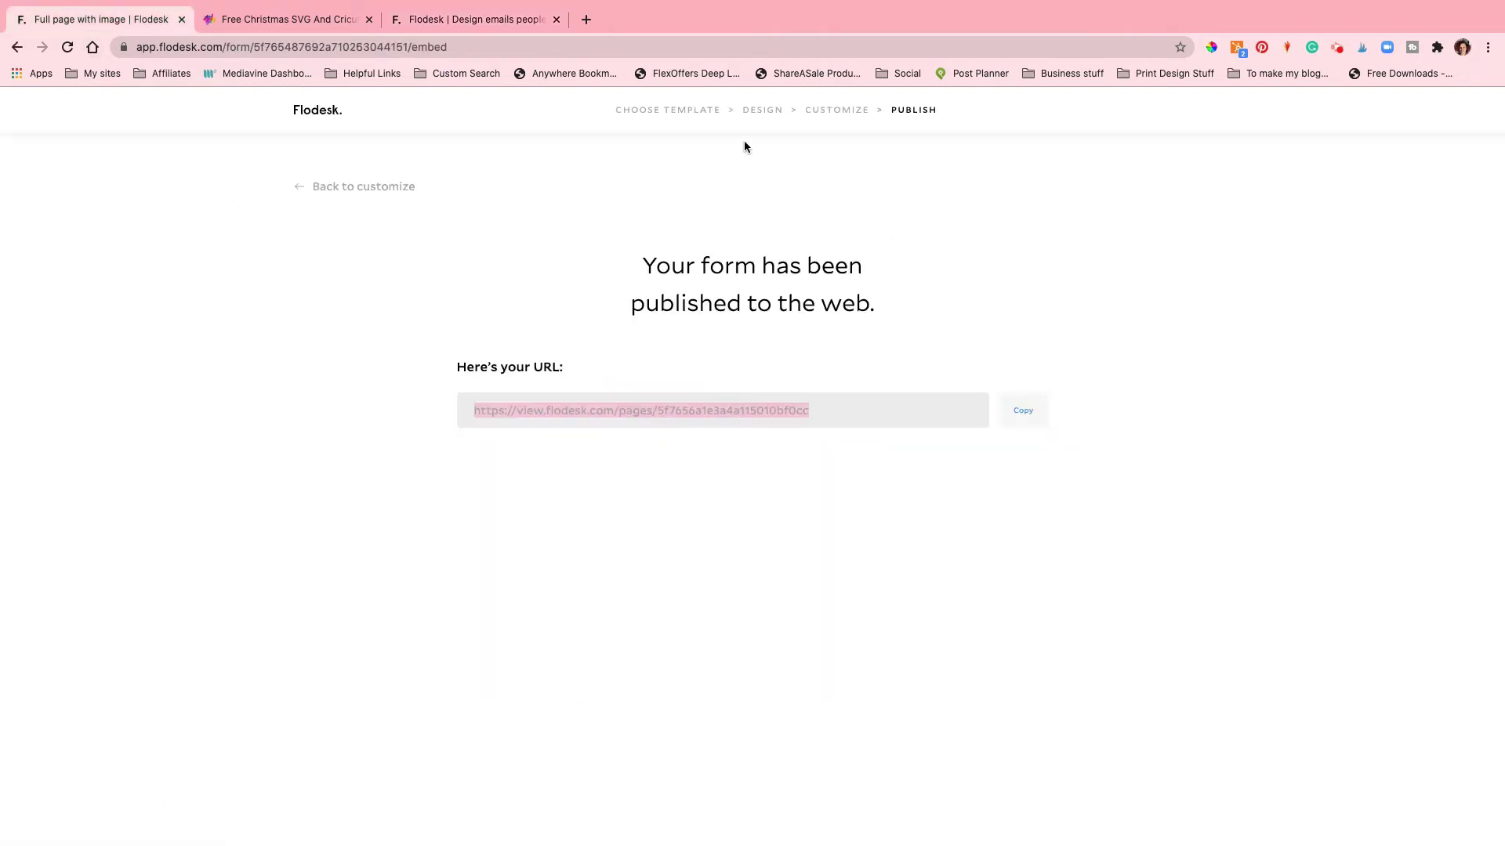
click(324, 111)
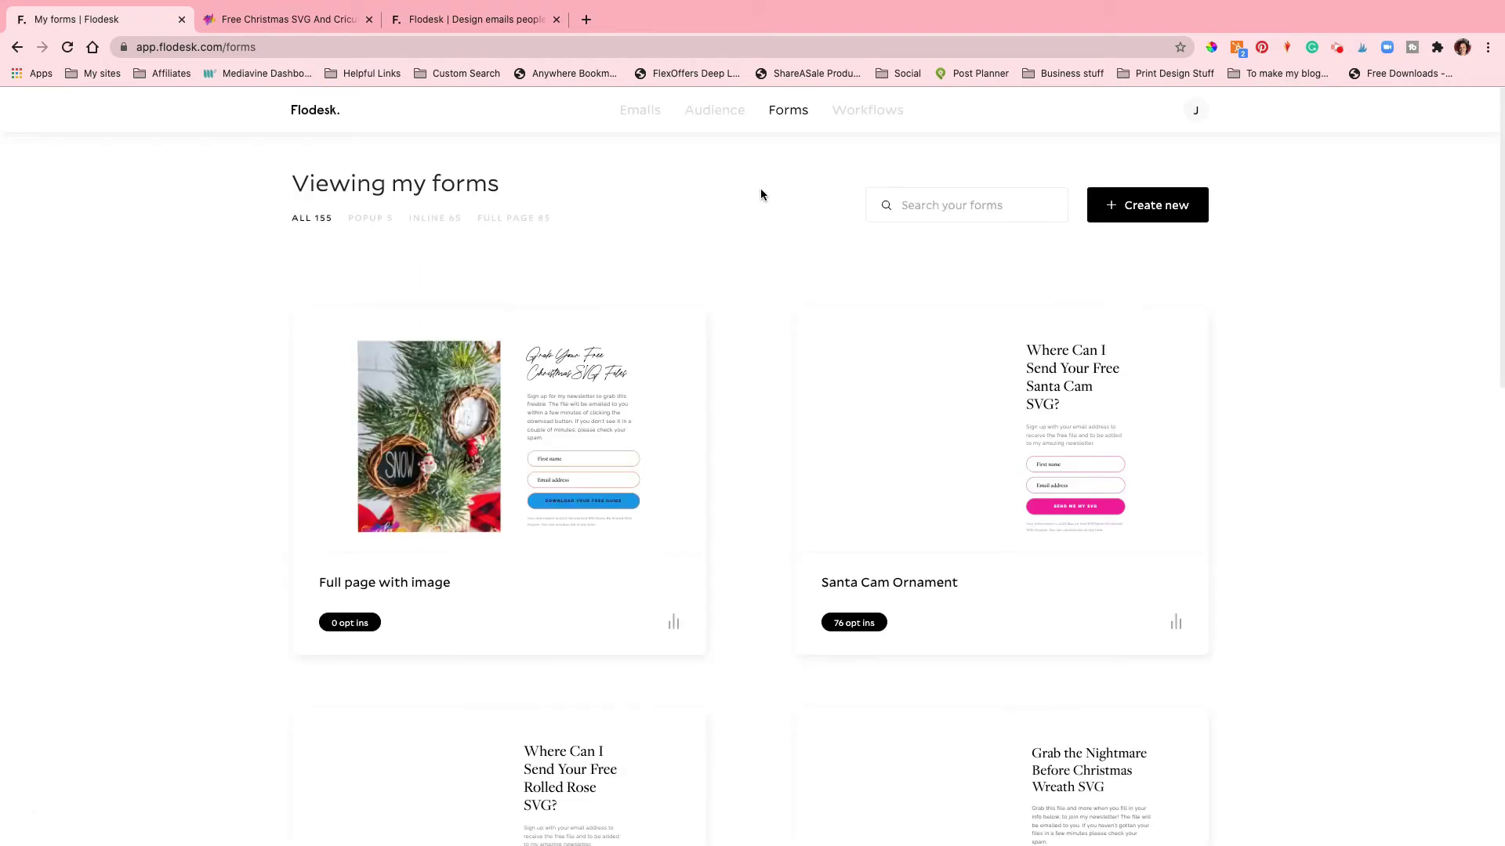
scroll(846, 121, down, 1)
scroll(850, 111, up, 1)
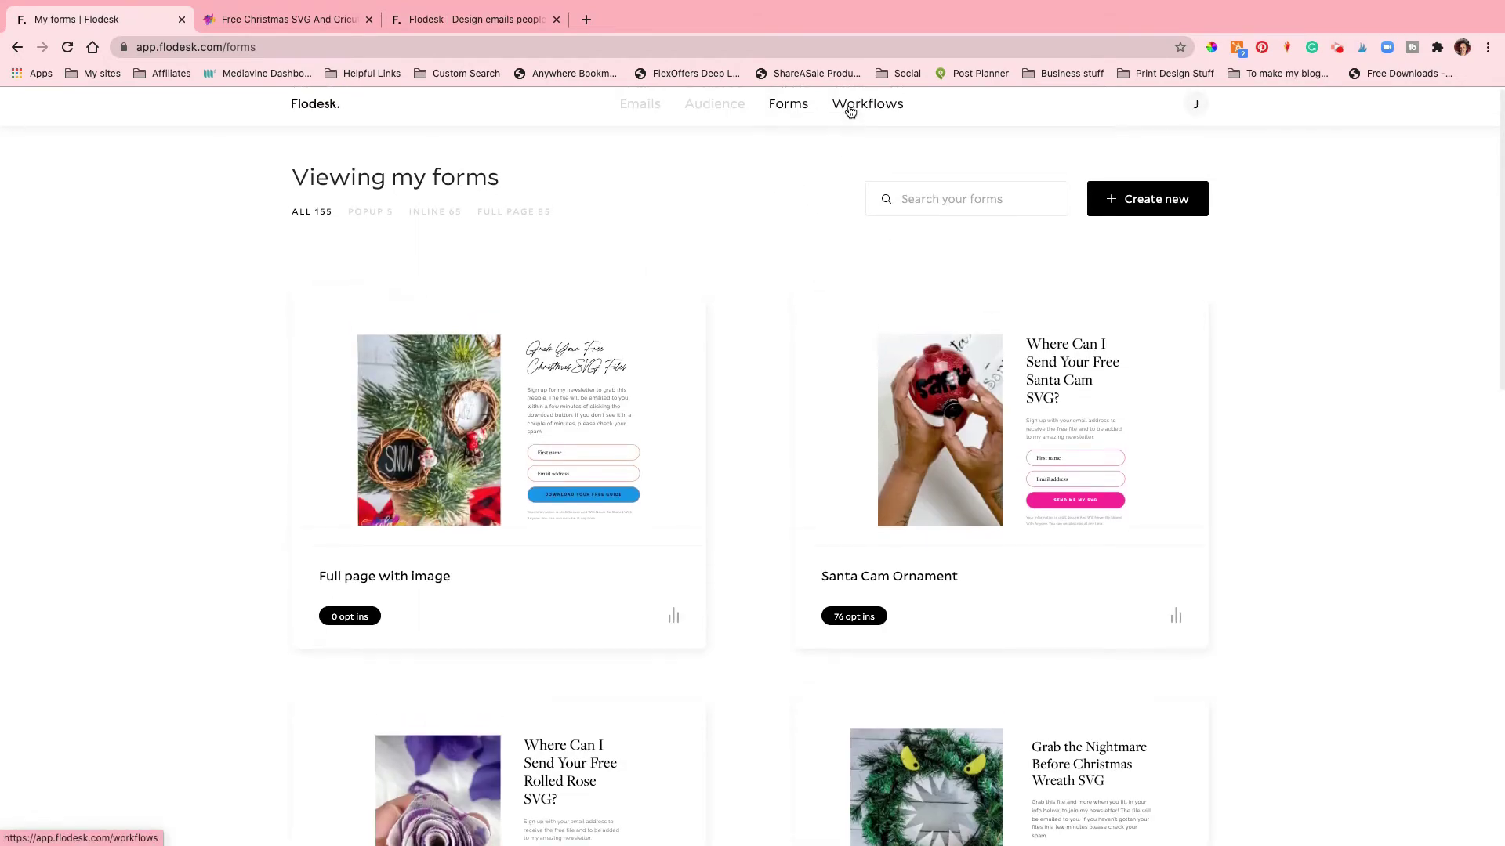
click(850, 110)
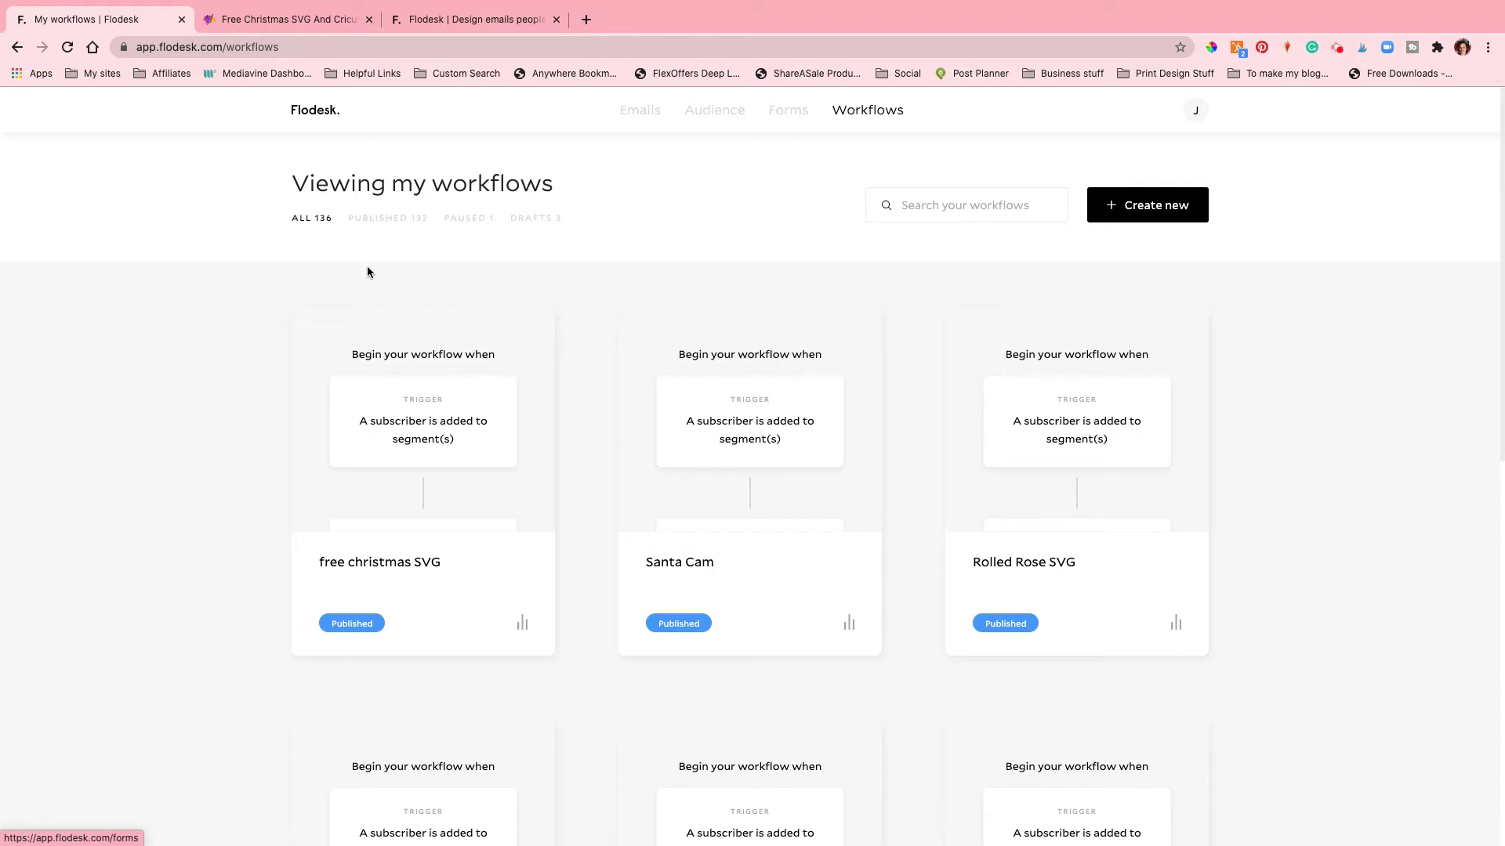
click(522, 328)
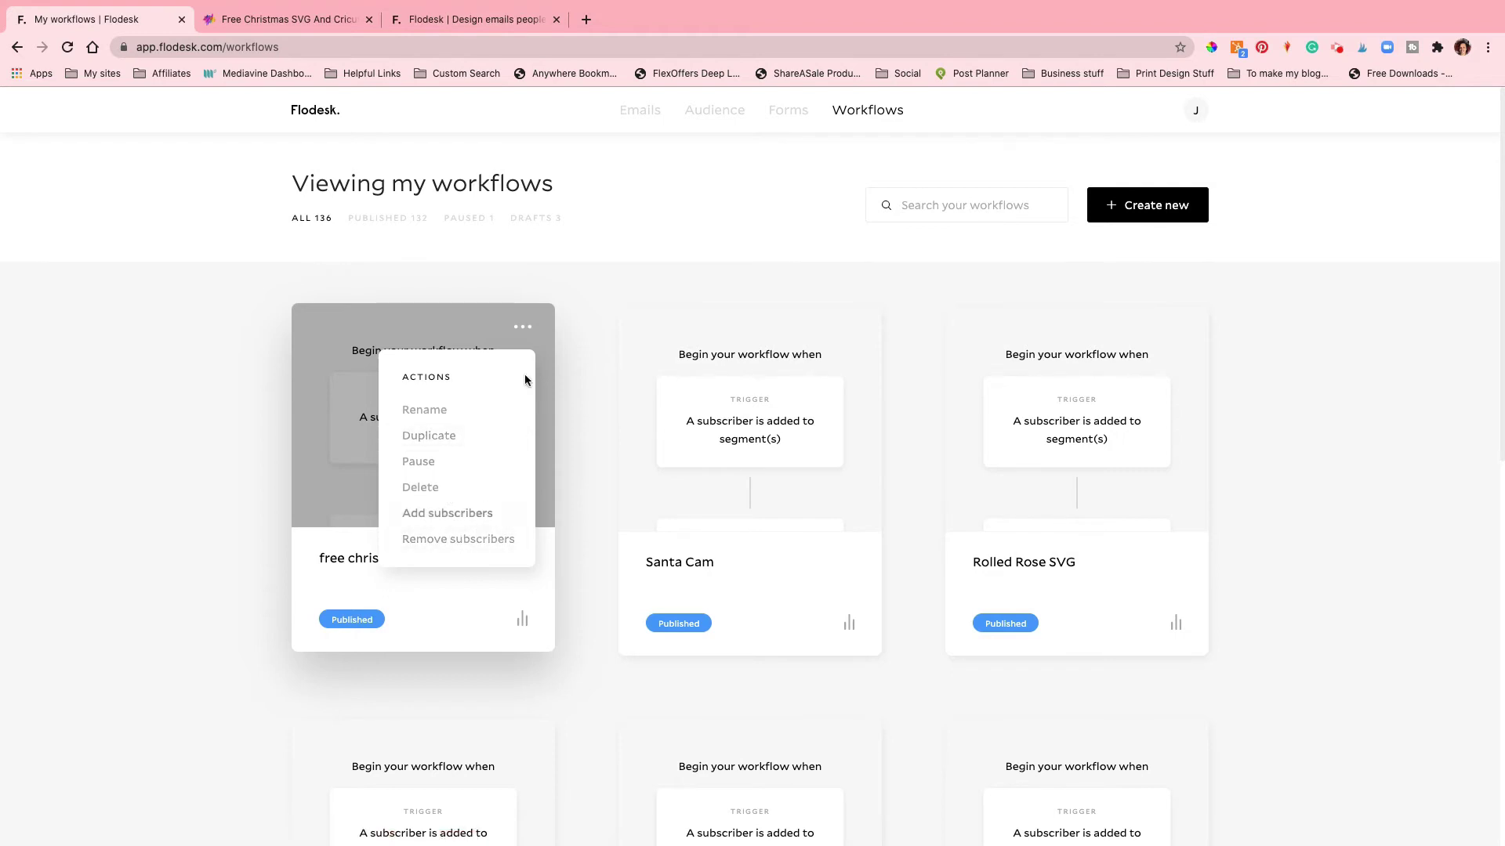
click(548, 252)
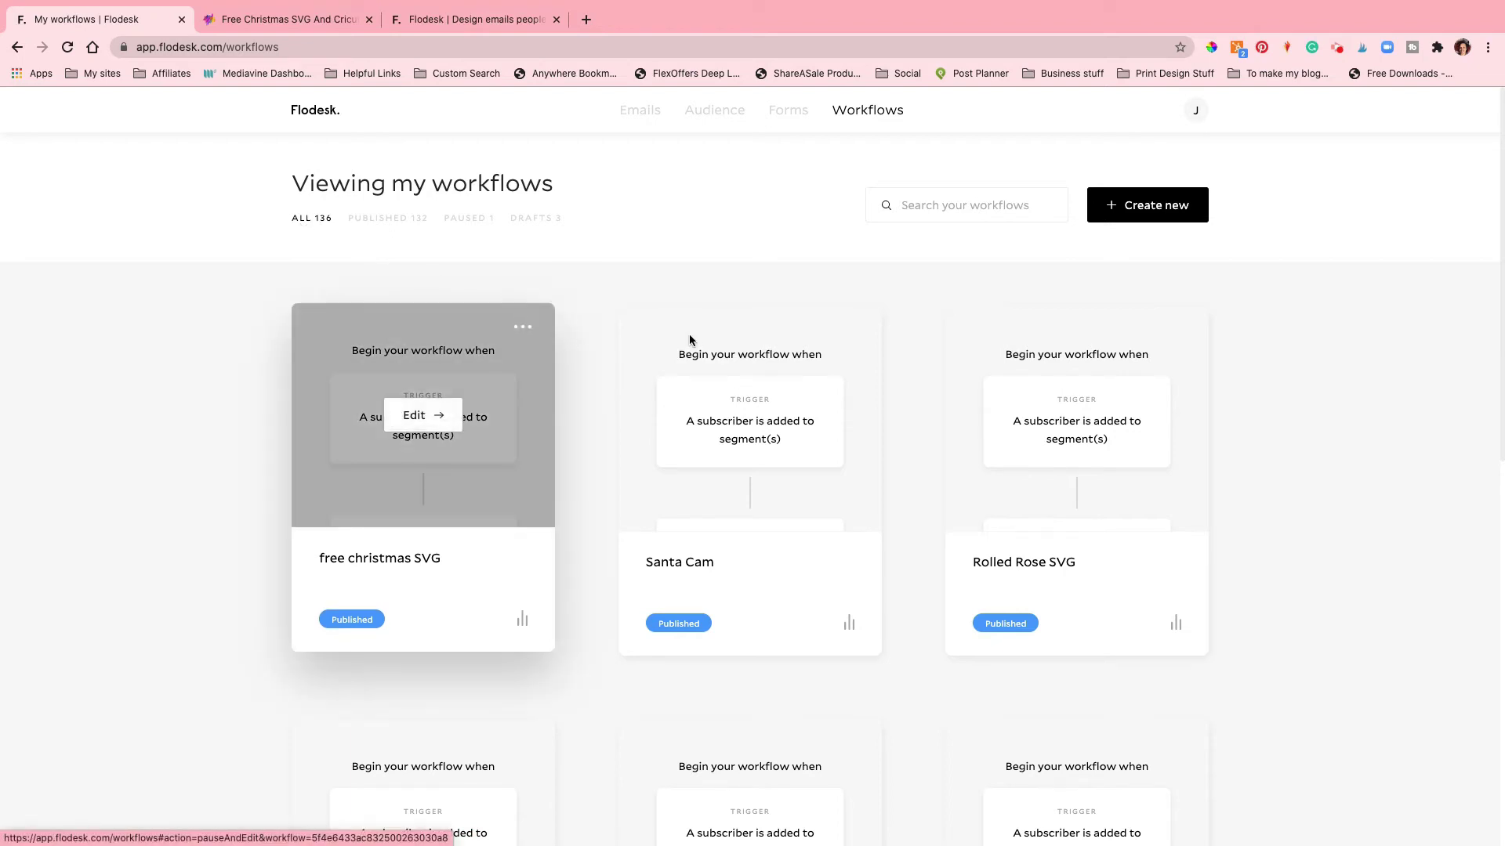
scroll(594, 339, down, 9)
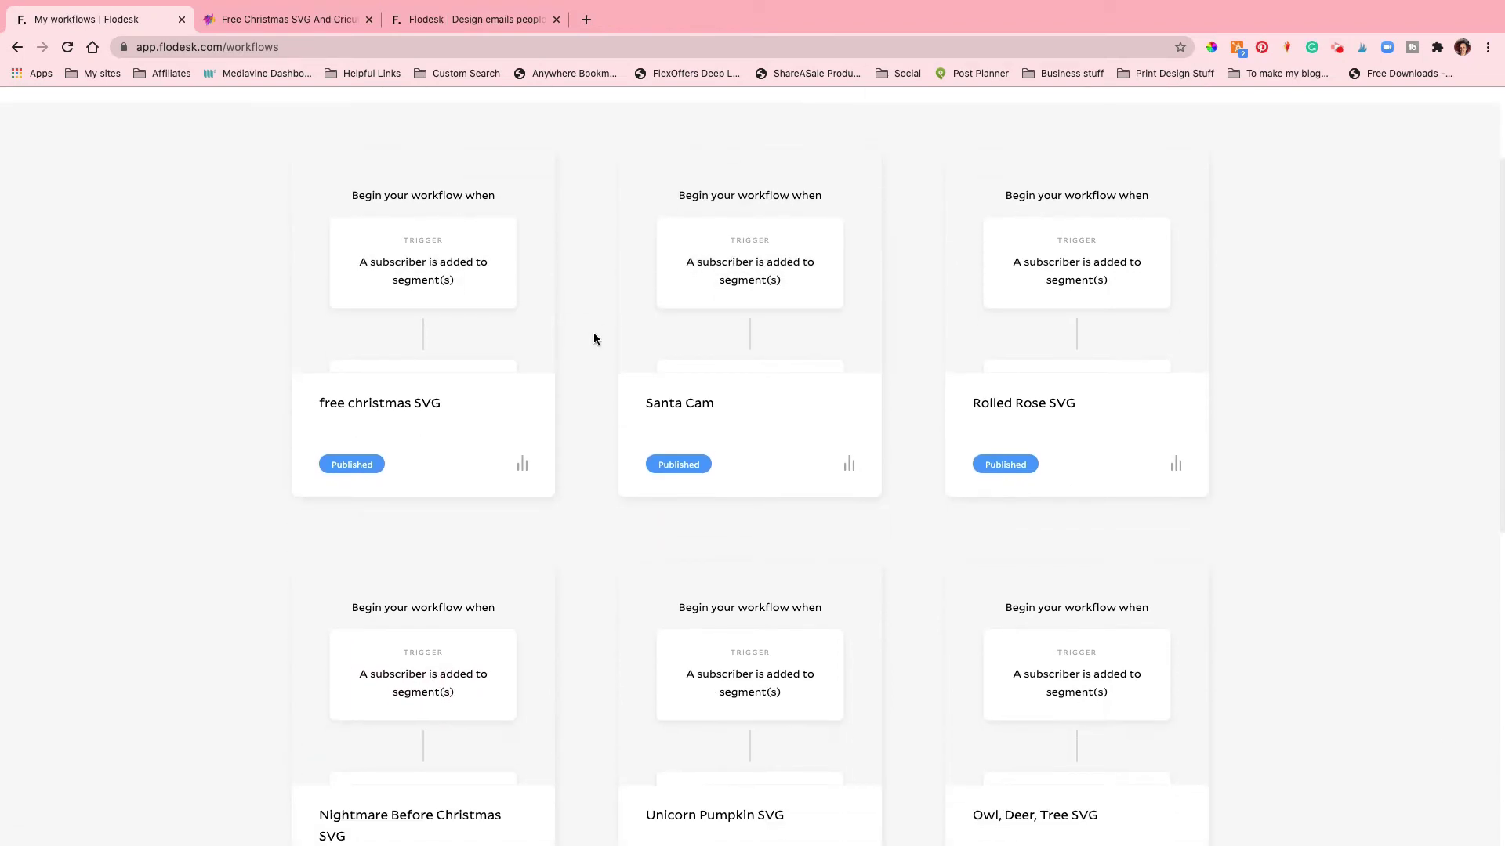
scroll(594, 338, down, 1)
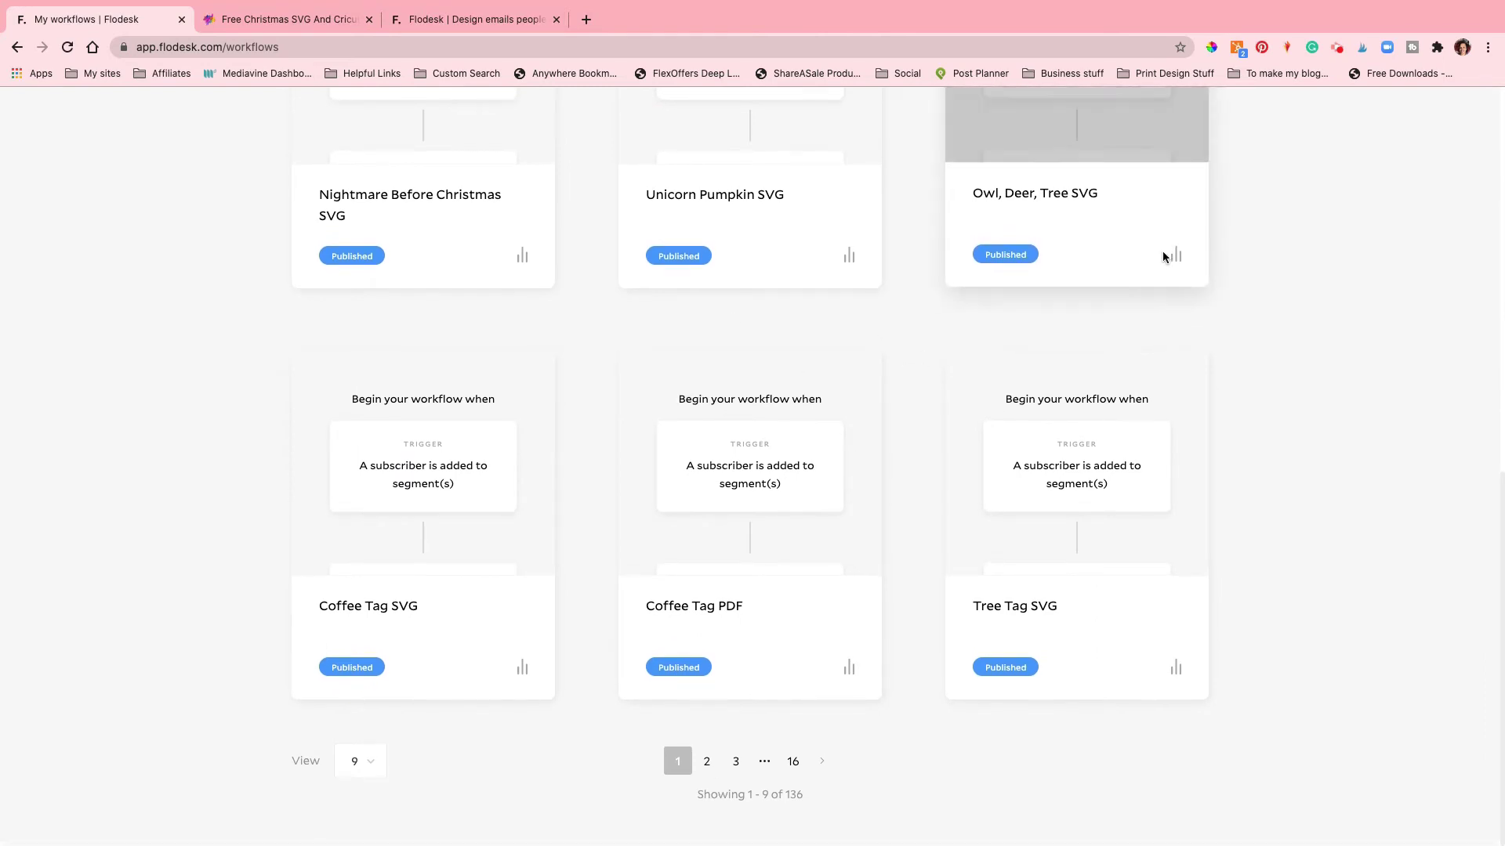
mouse_move(1176, 253)
scroll(931, 452, up, 2)
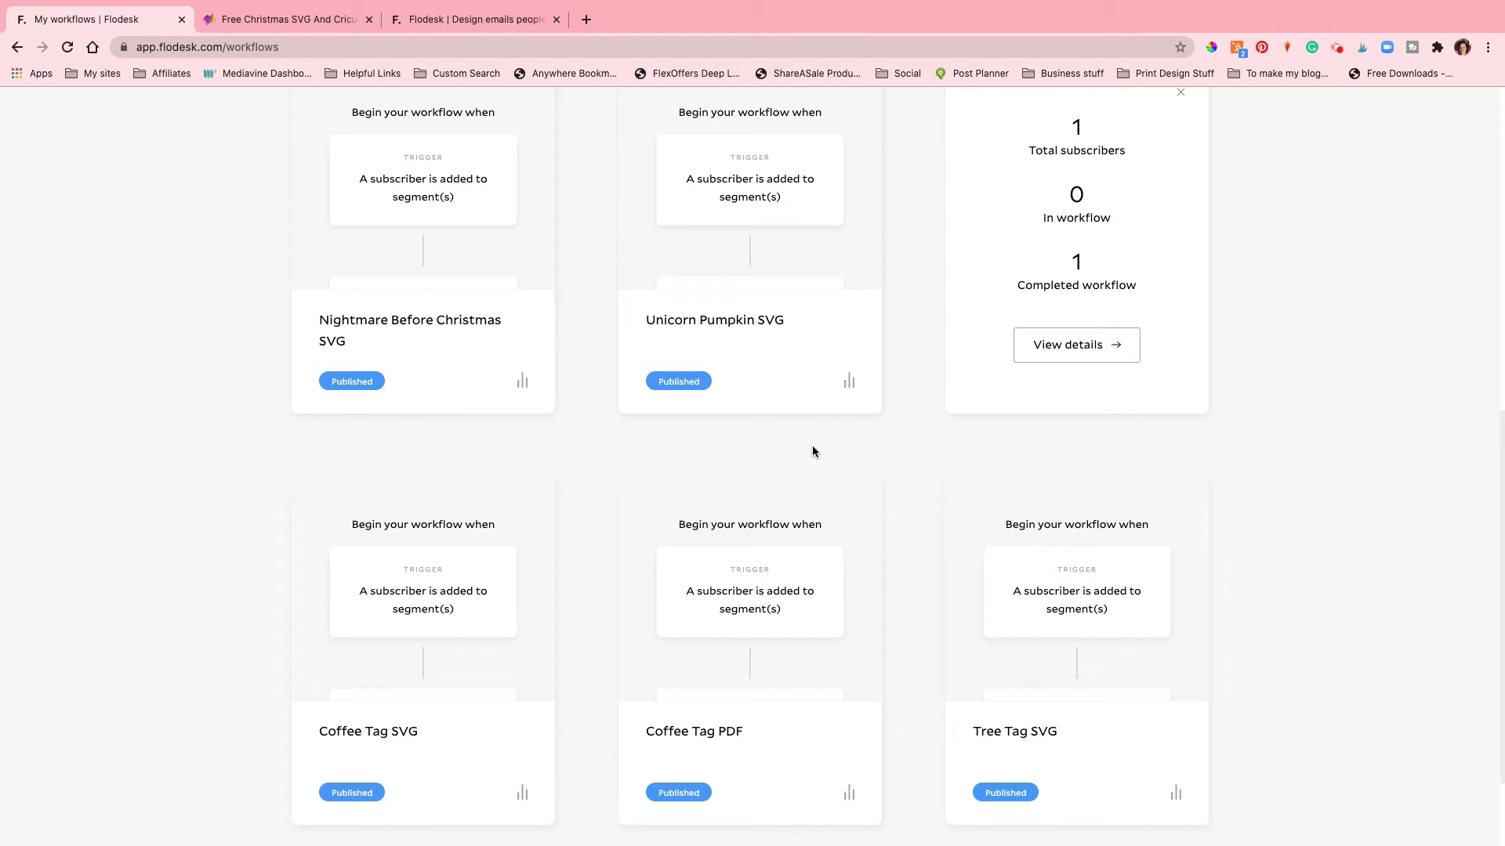
scroll(811, 376, up, 6)
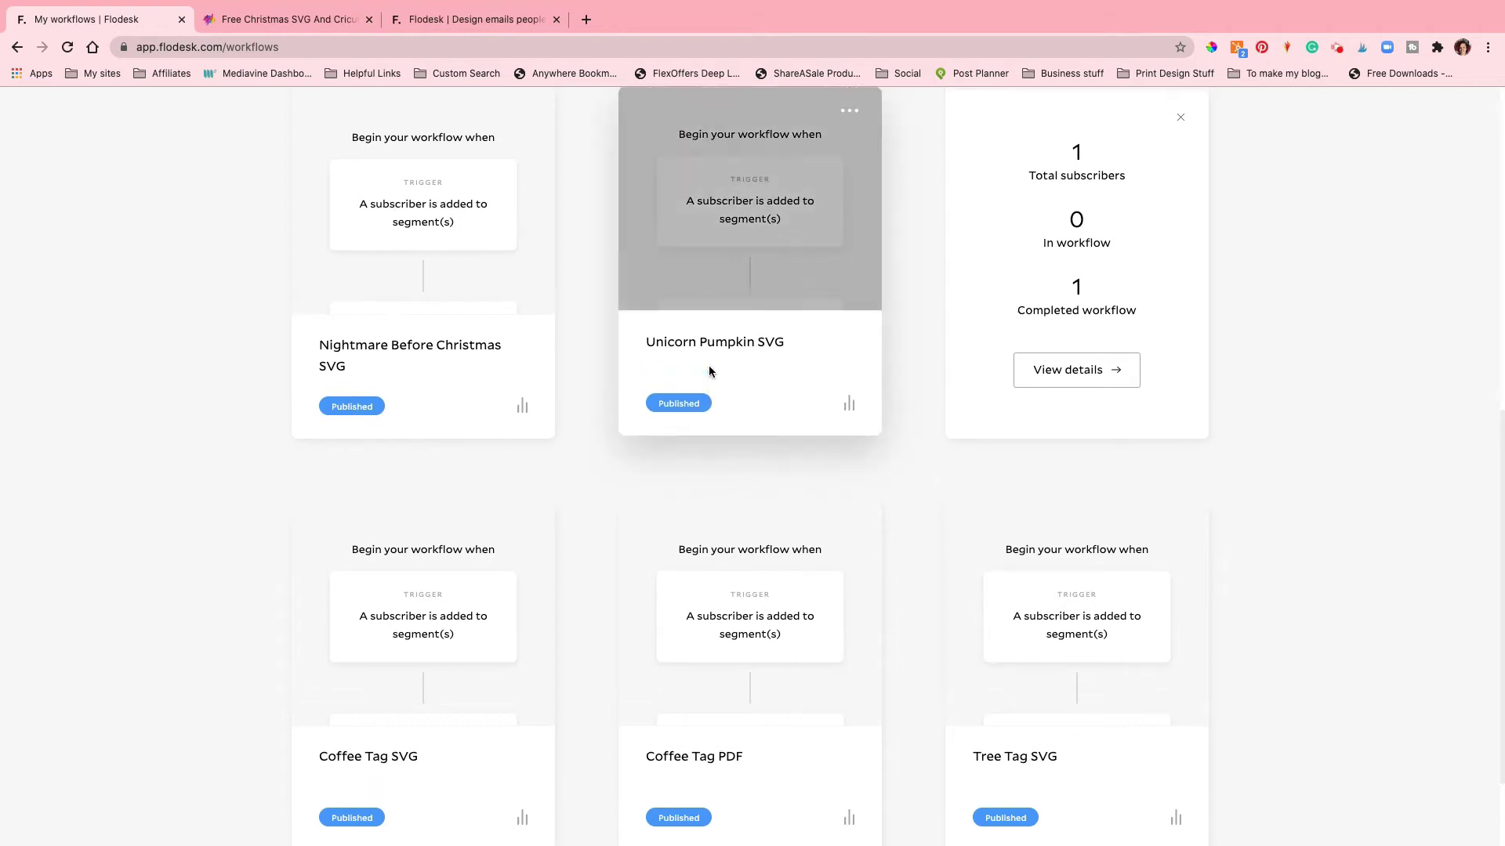
scroll(710, 370, up, 2)
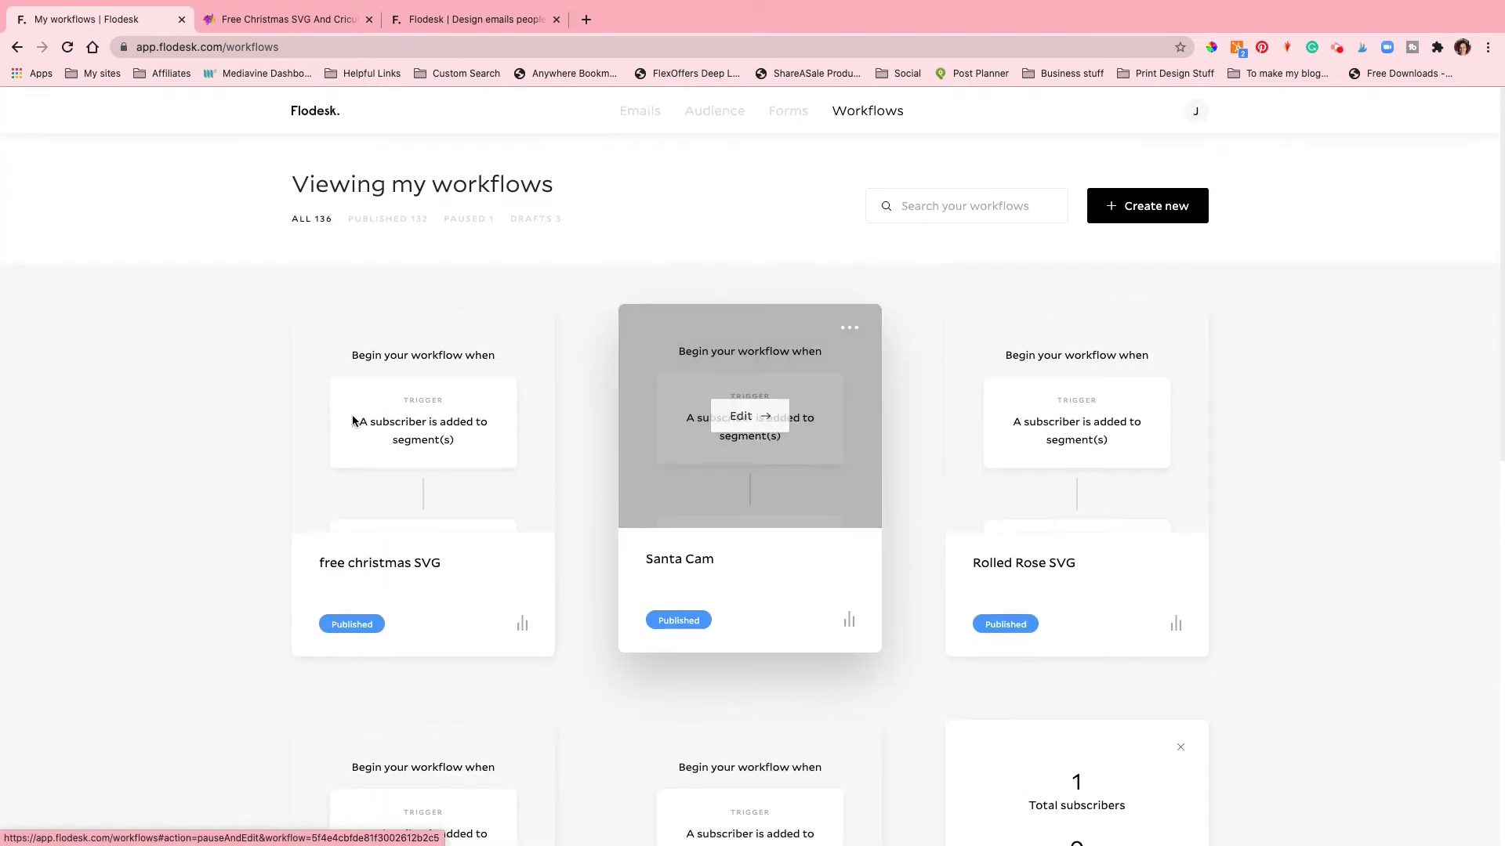
scroll(837, 390, down, 4)
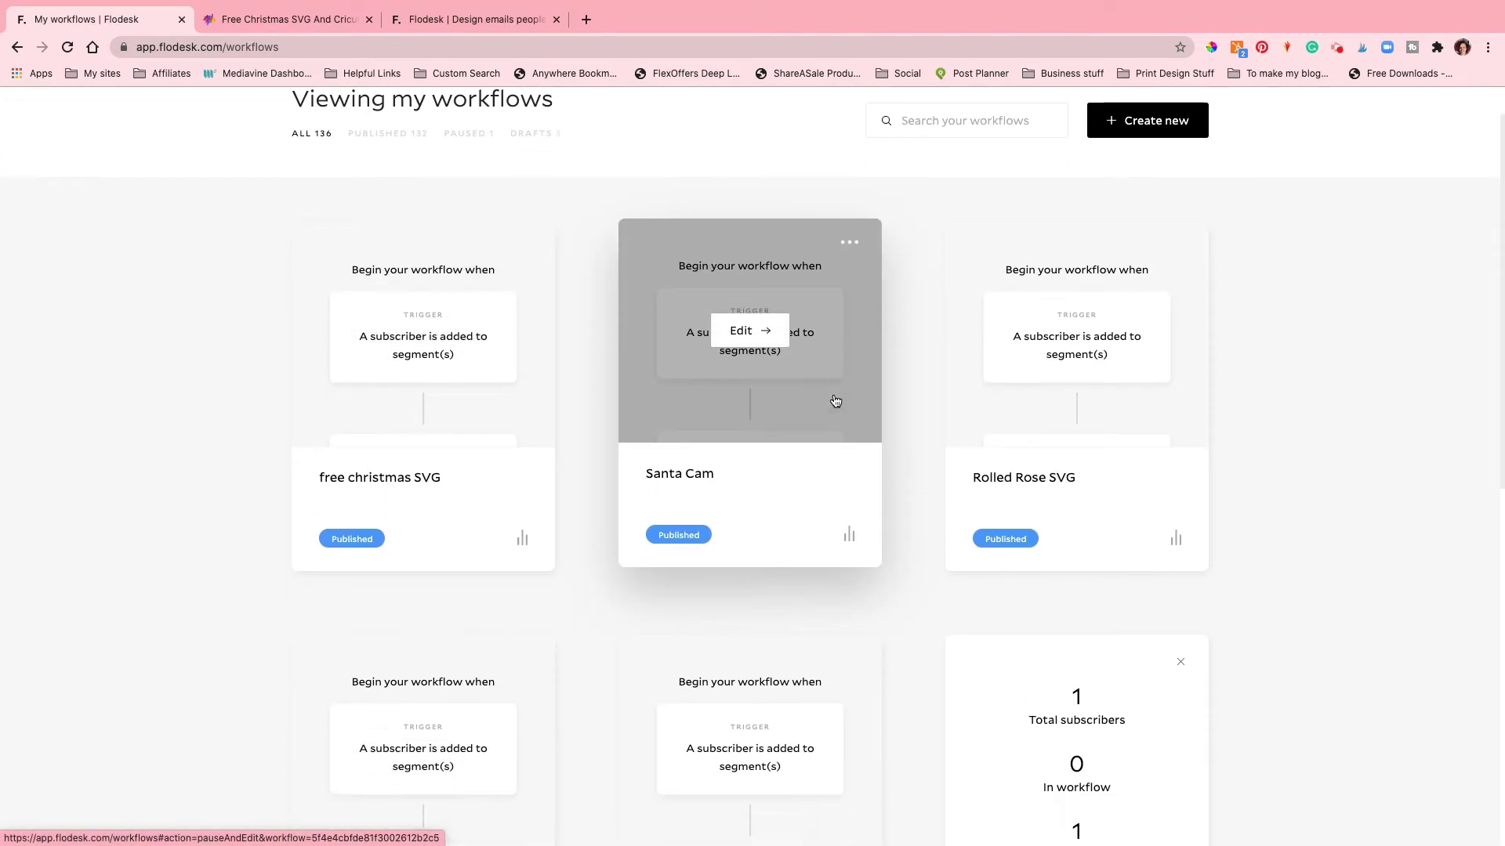
scroll(813, 391, down, 1)
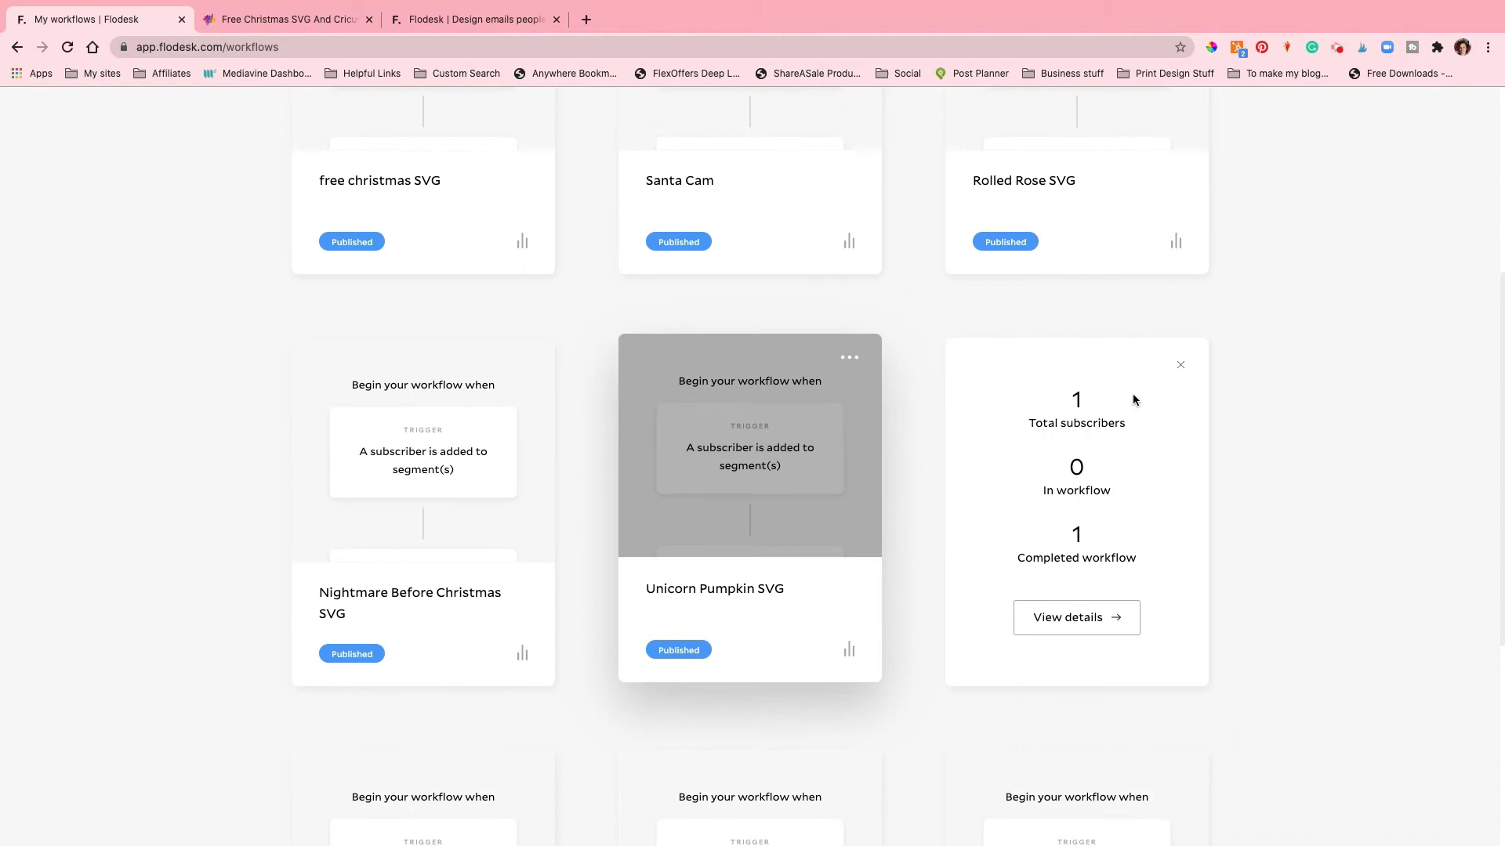
click(1181, 364)
scroll(617, 492, down, 3)
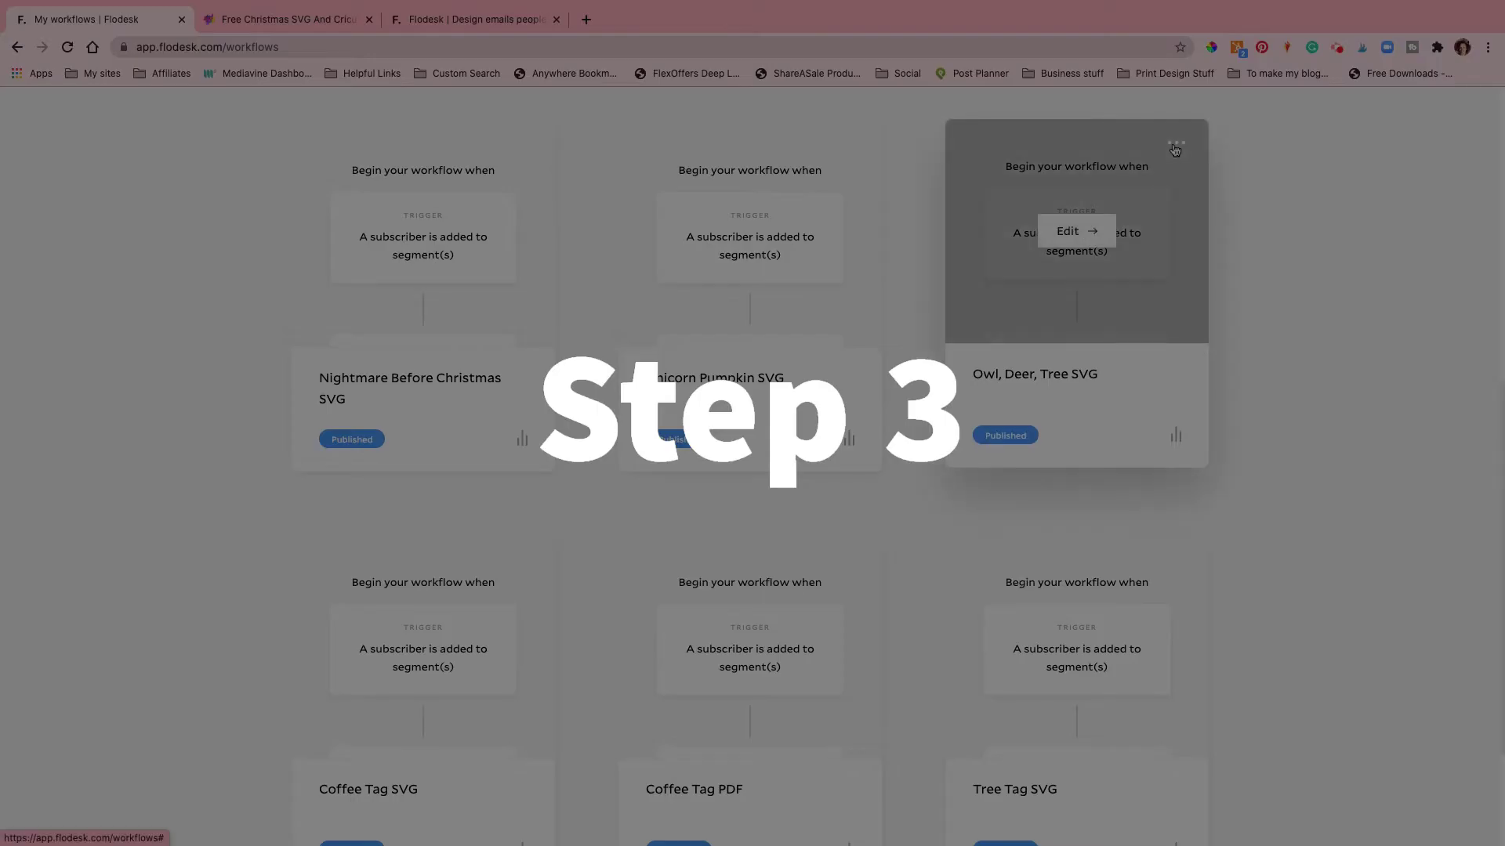
Step: Duplicate the Owl, Deer, Tree SVG workflow and rename the copy 'Free Christmas SVG'
click(1176, 147)
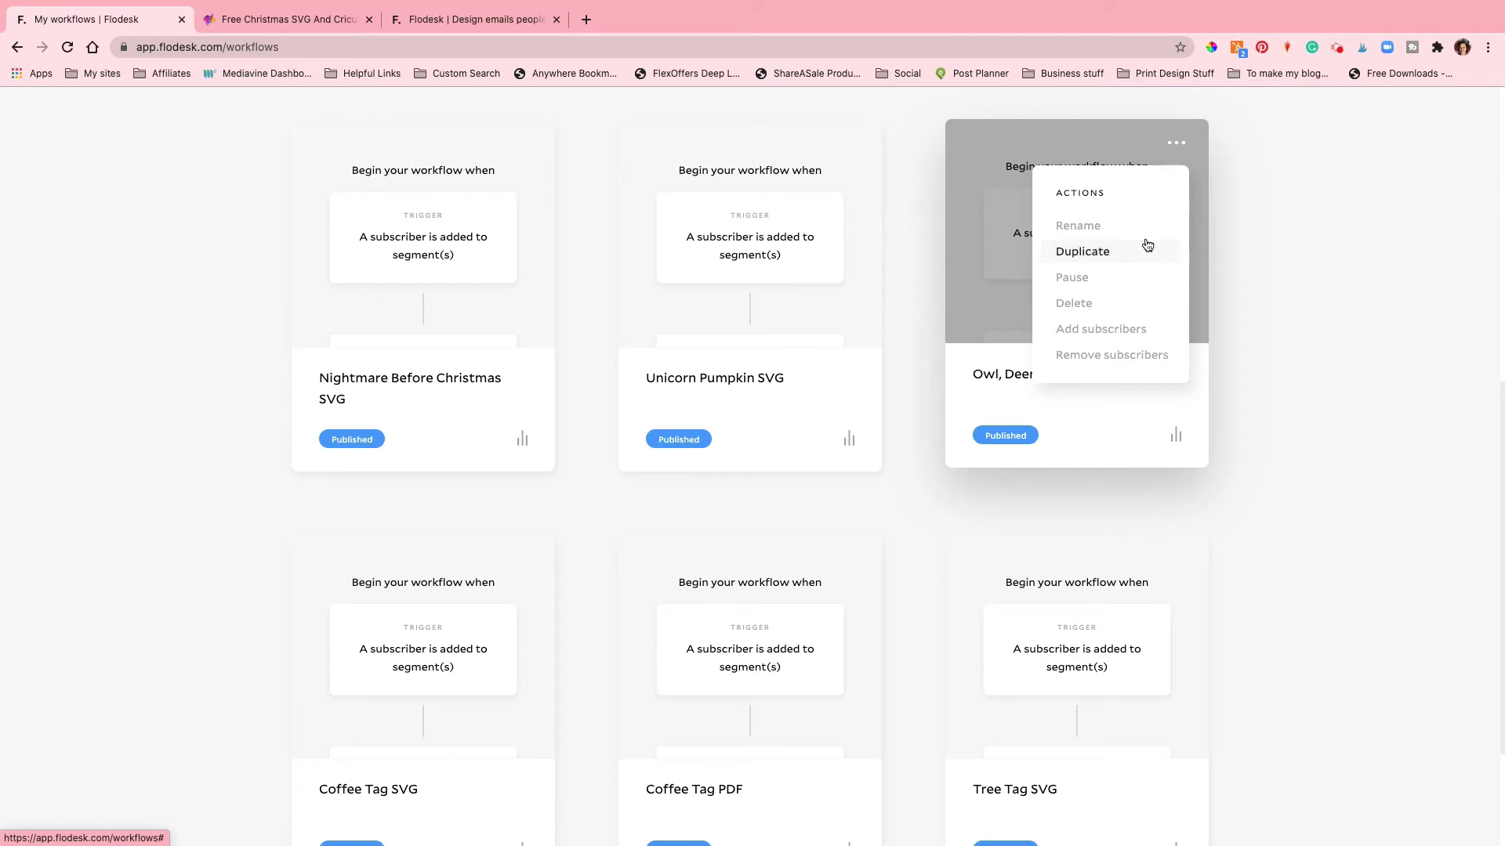
click(1092, 260)
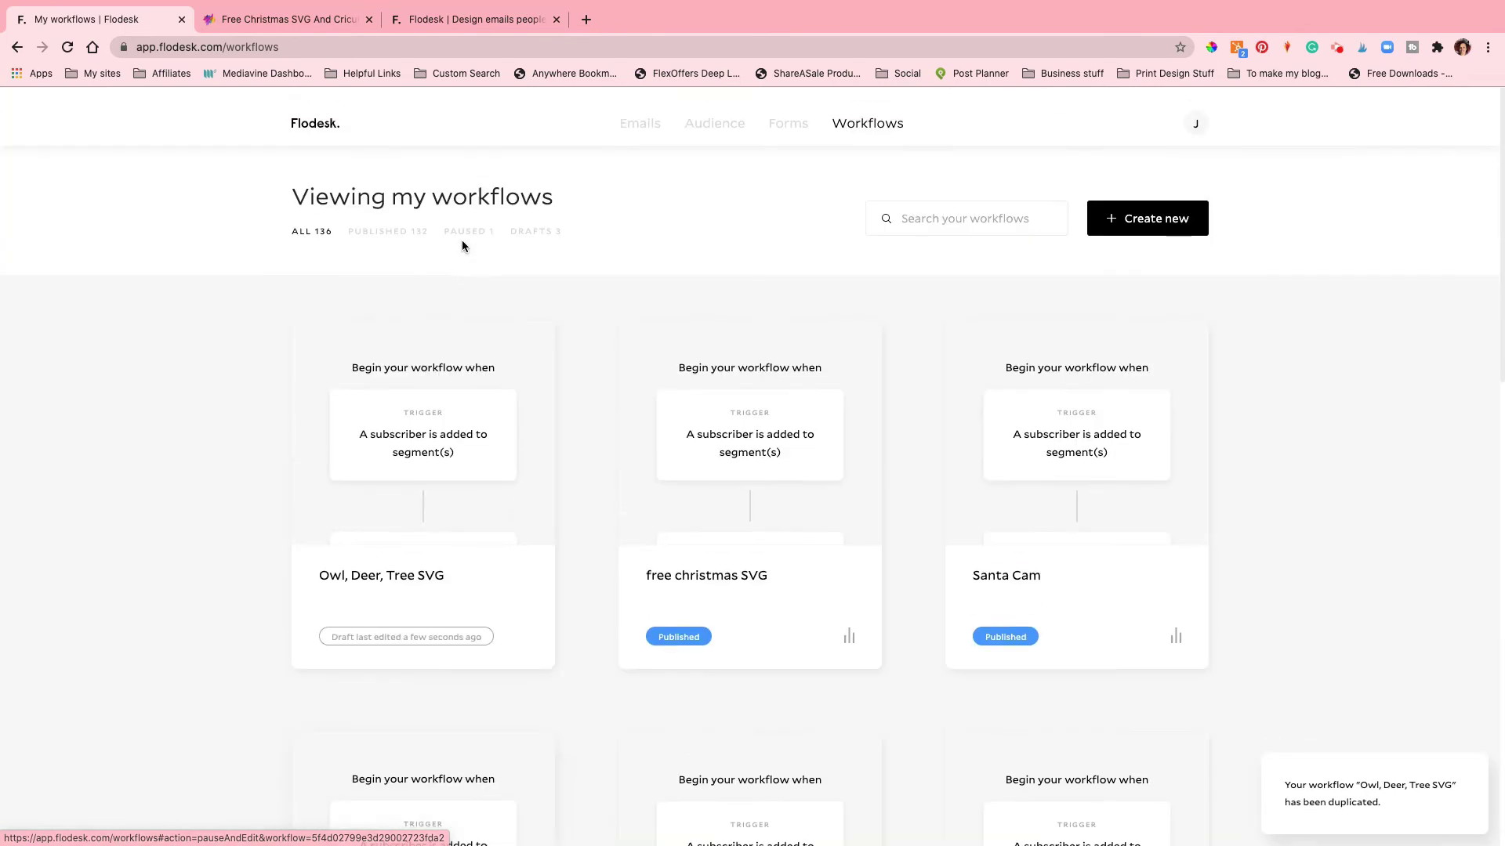
scroll(548, 314, down, 1)
click(522, 327)
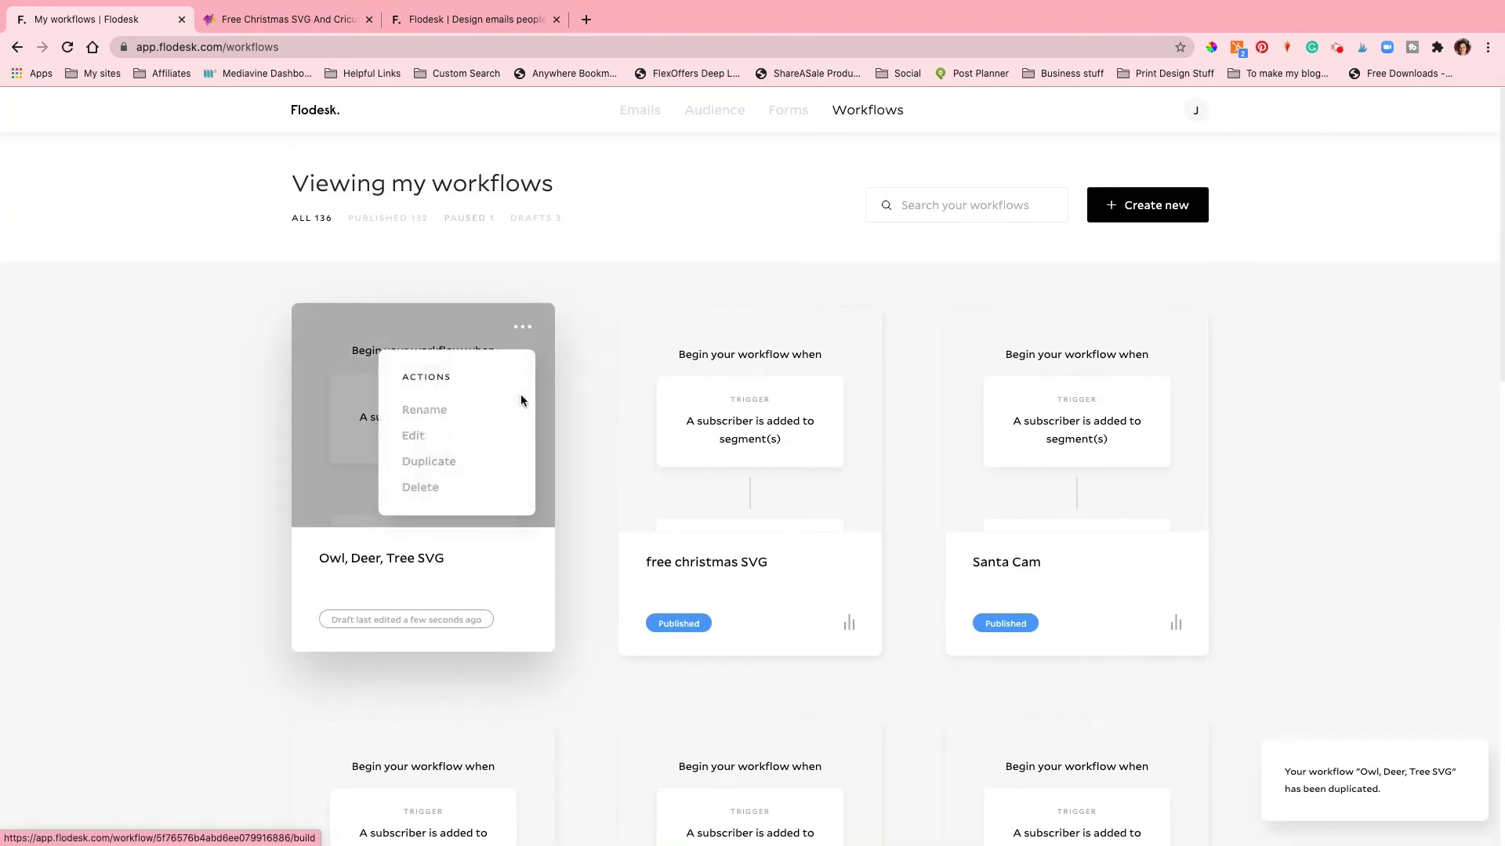
click(434, 424)
click(706, 470)
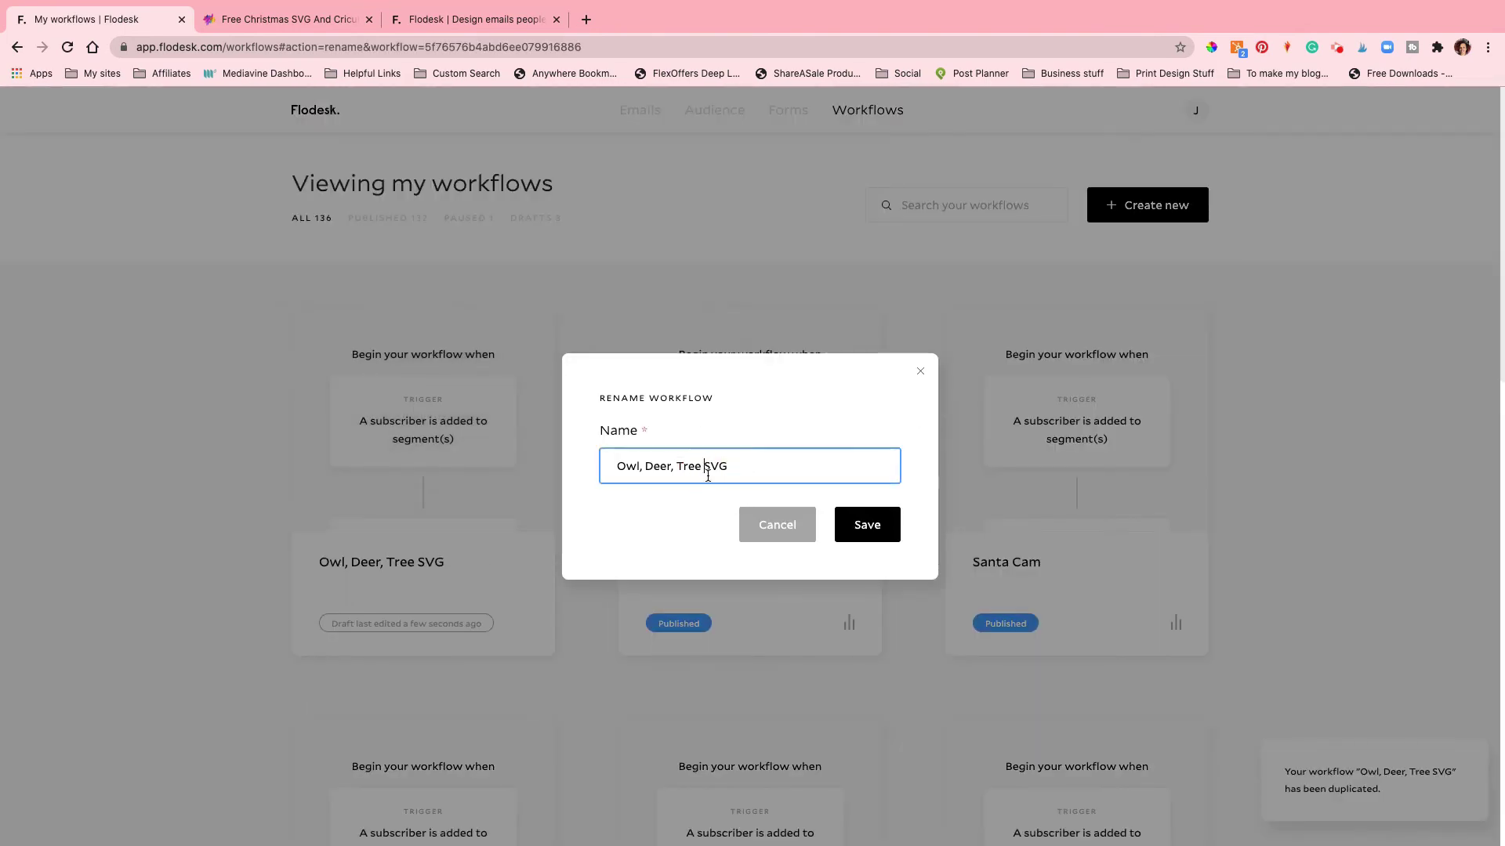
key(BackSpace)
key(BackSpace)
key(BackSpace)
key(BackSpace)
key(BackSpace)
key(BackSpace)
key(BackSpace)
key(BackSpace)
key(BackSpace)
key(BackSpace)
key(BackSpace)
key(BackSpace)
key(BackSpace)
key(BackSpace)
key(BackSpace)
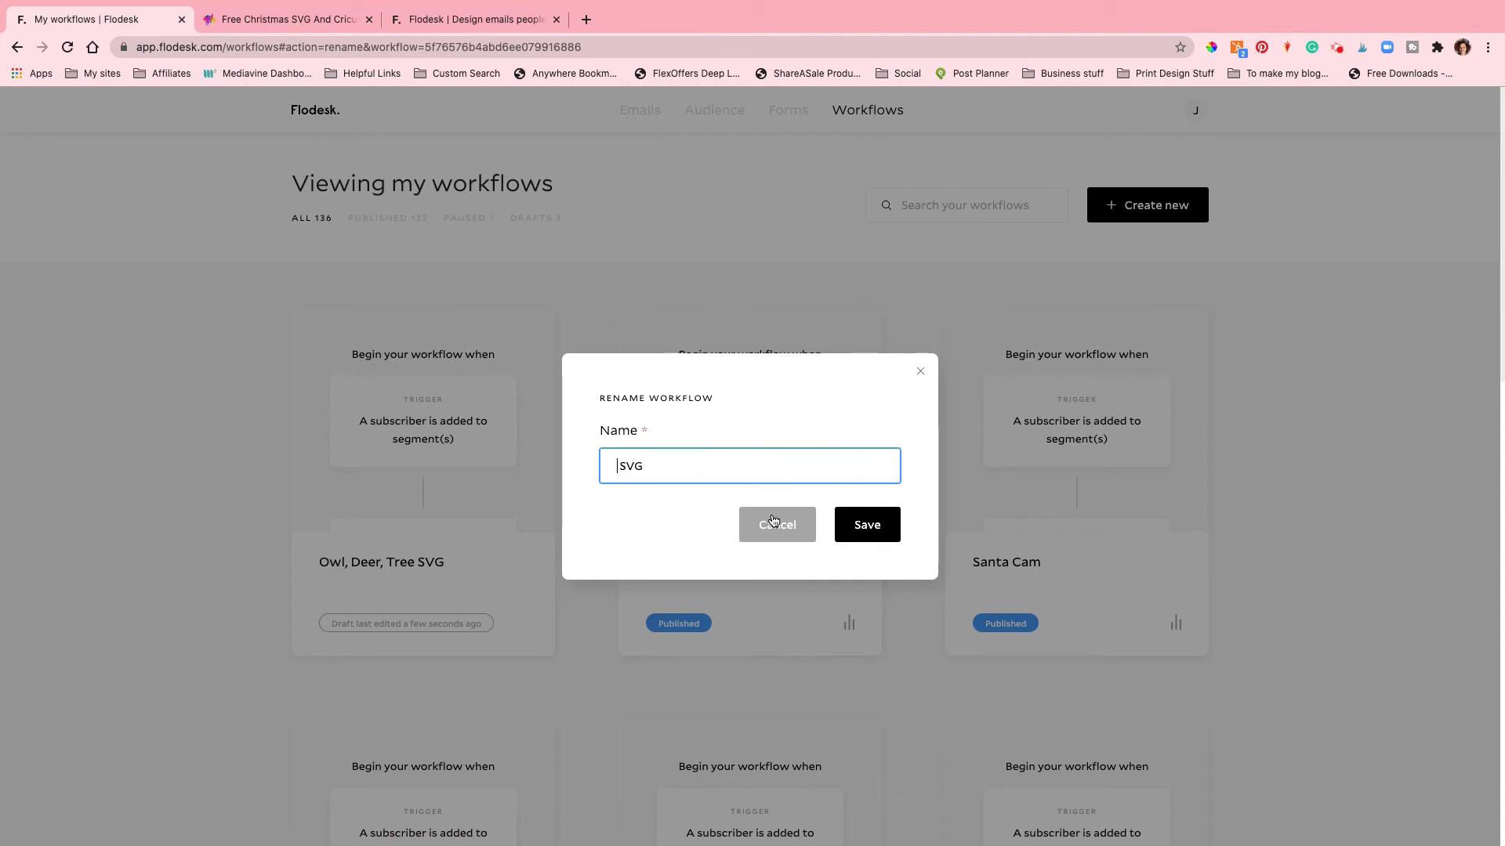
text(Free Christmas)
click(852, 536)
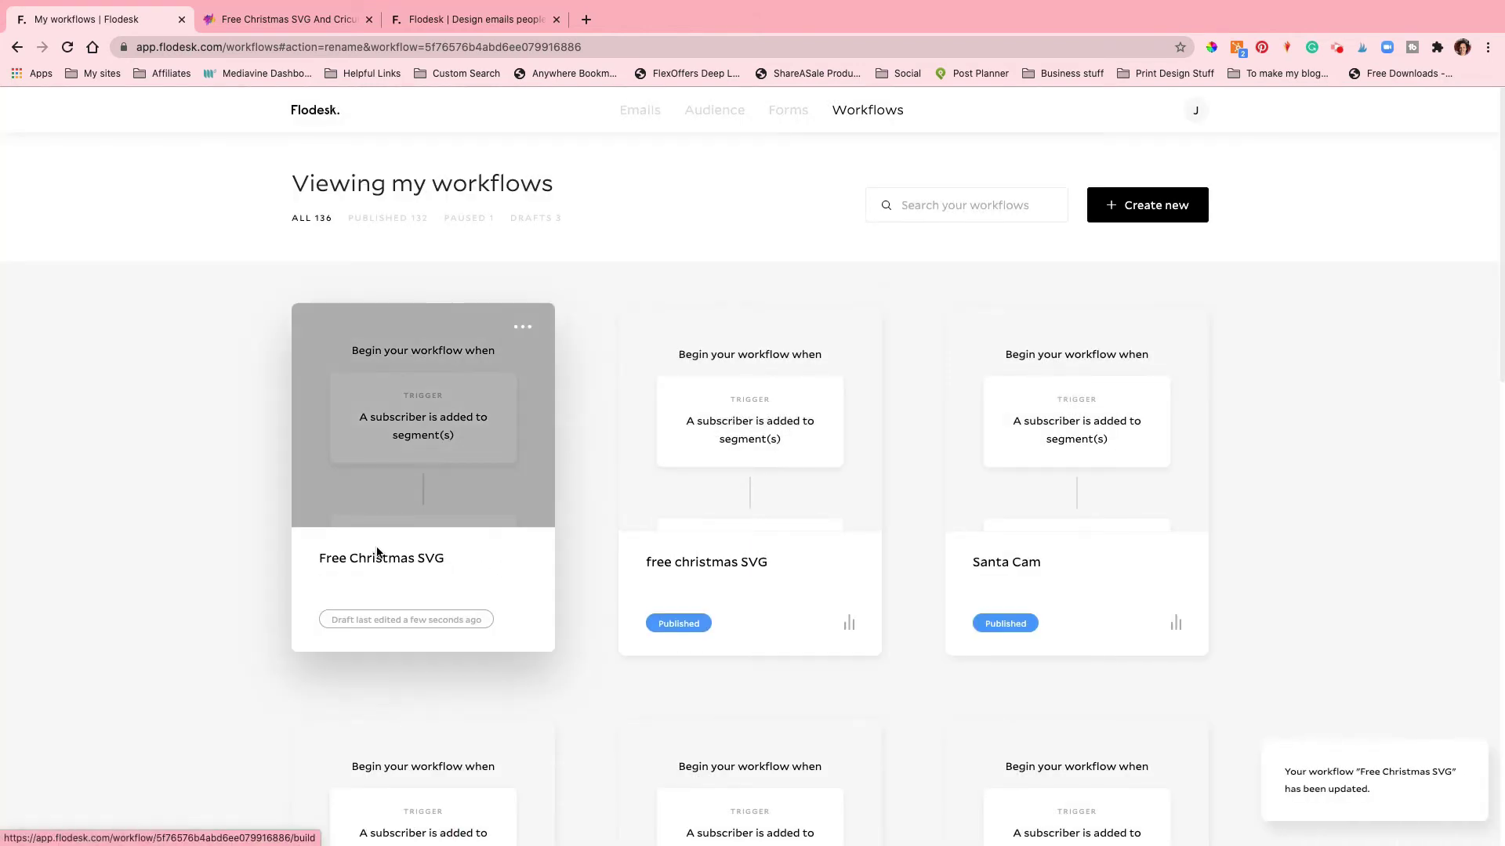
Step: Open the Free Christmas SVG workflow in the workflow builder
mouse_move(531, 454)
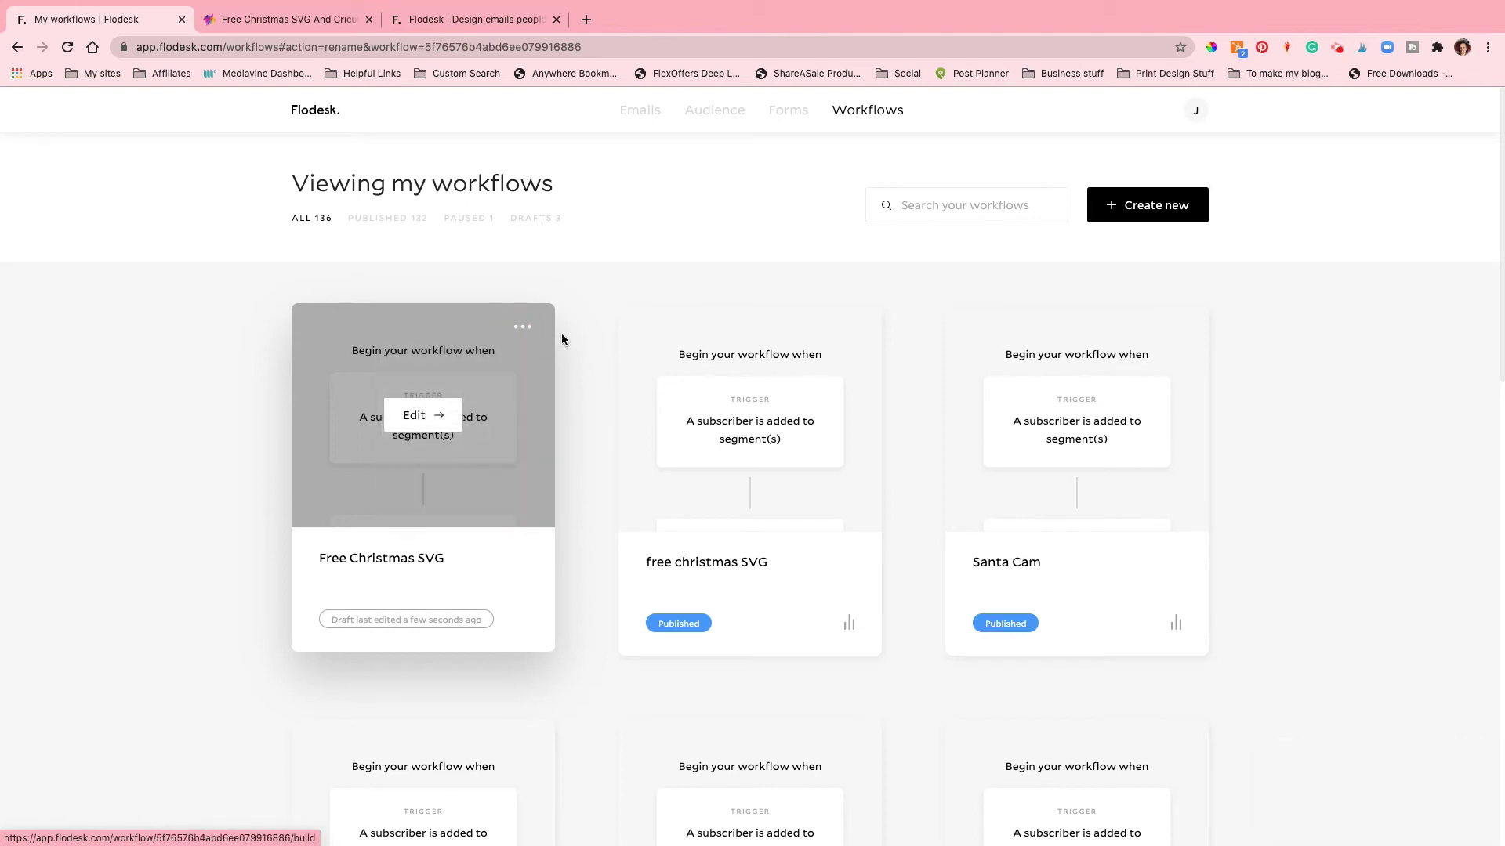
double_click(530, 334)
click(530, 335)
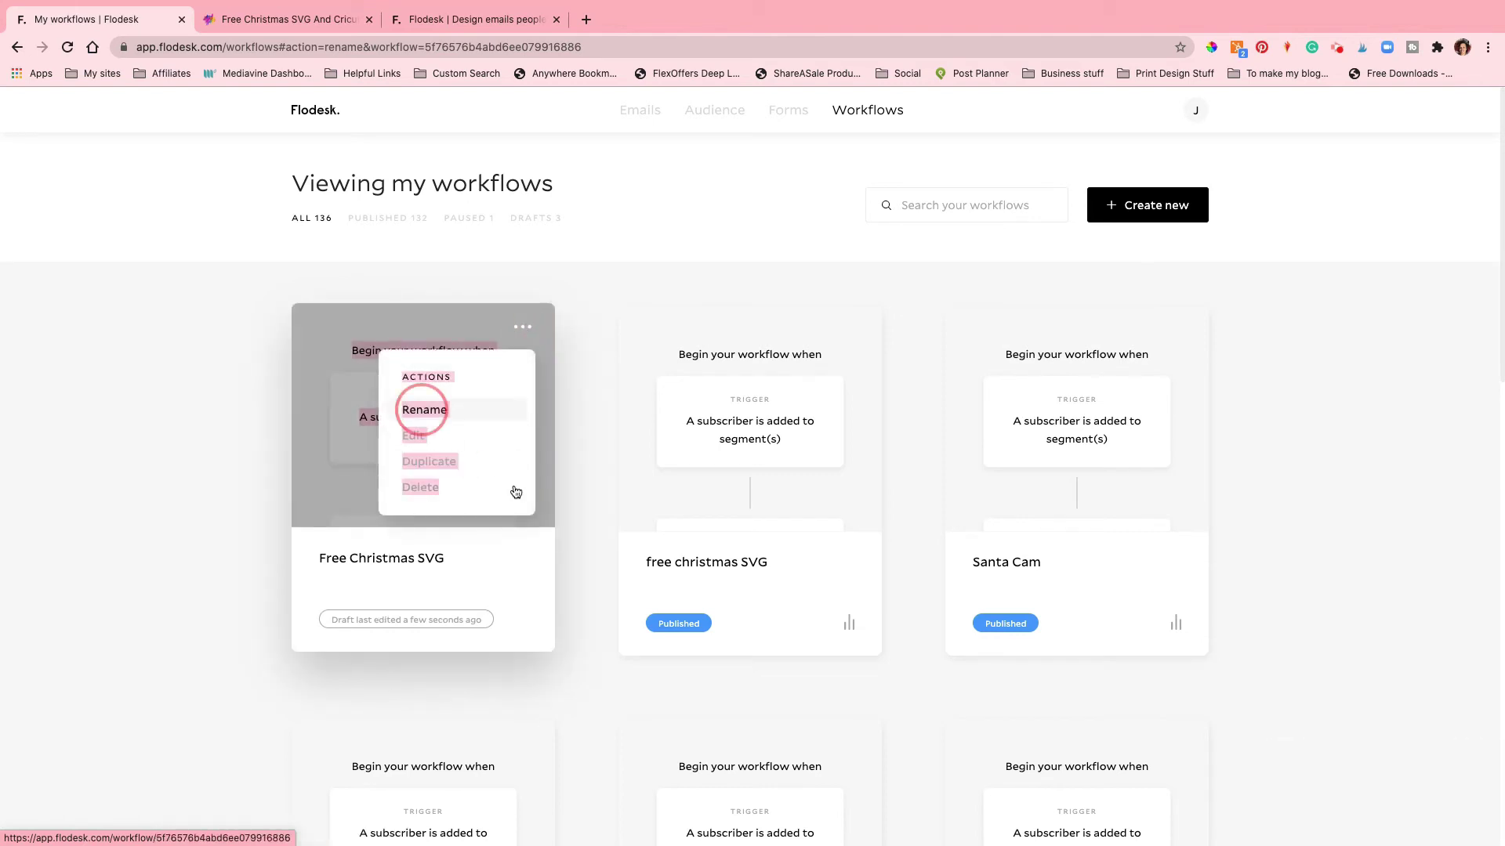
click(519, 329)
click(427, 411)
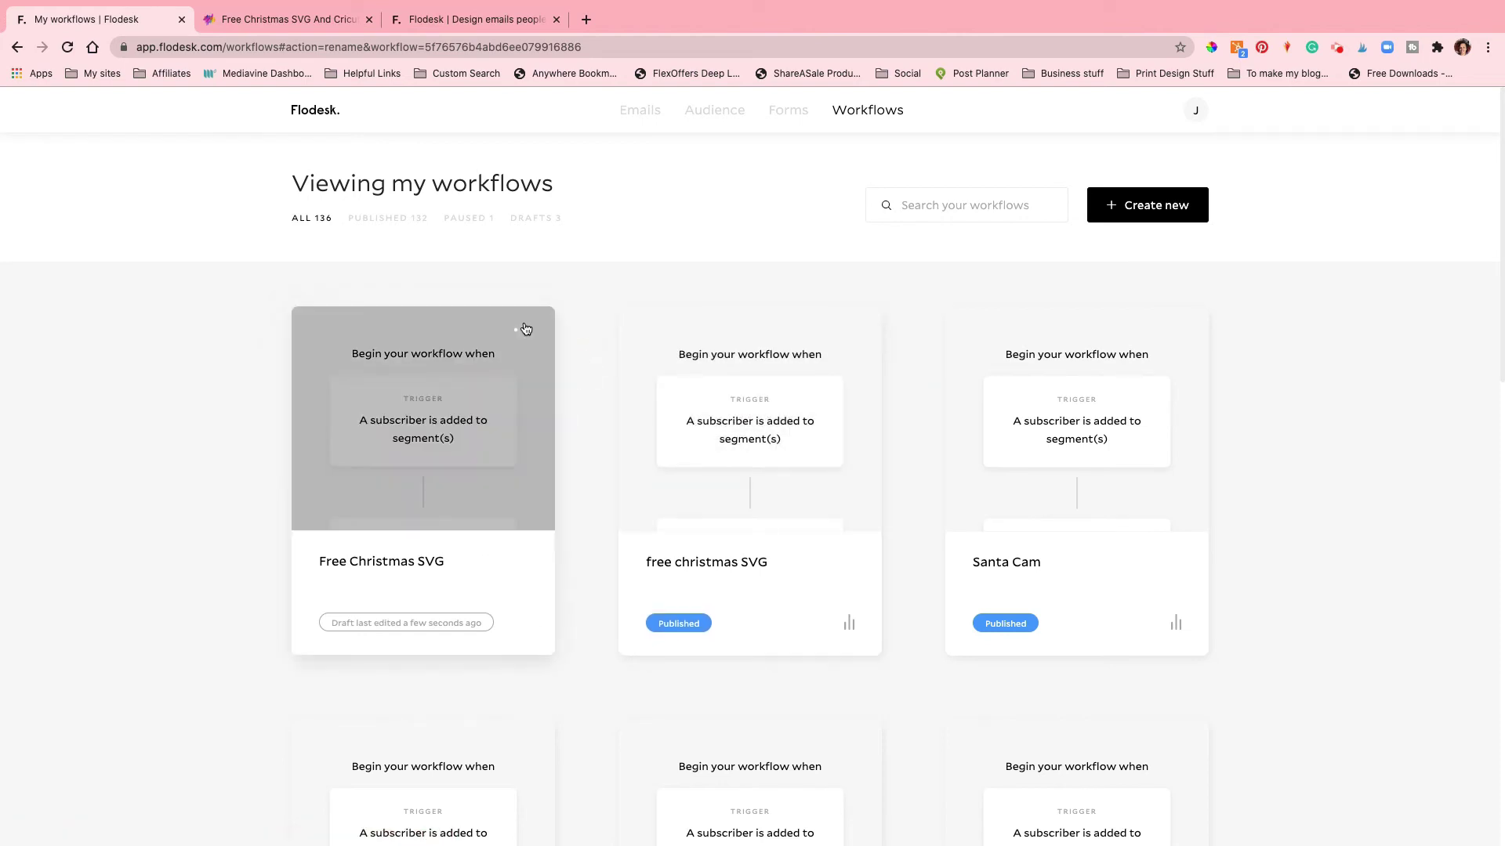
click(523, 327)
click(458, 412)
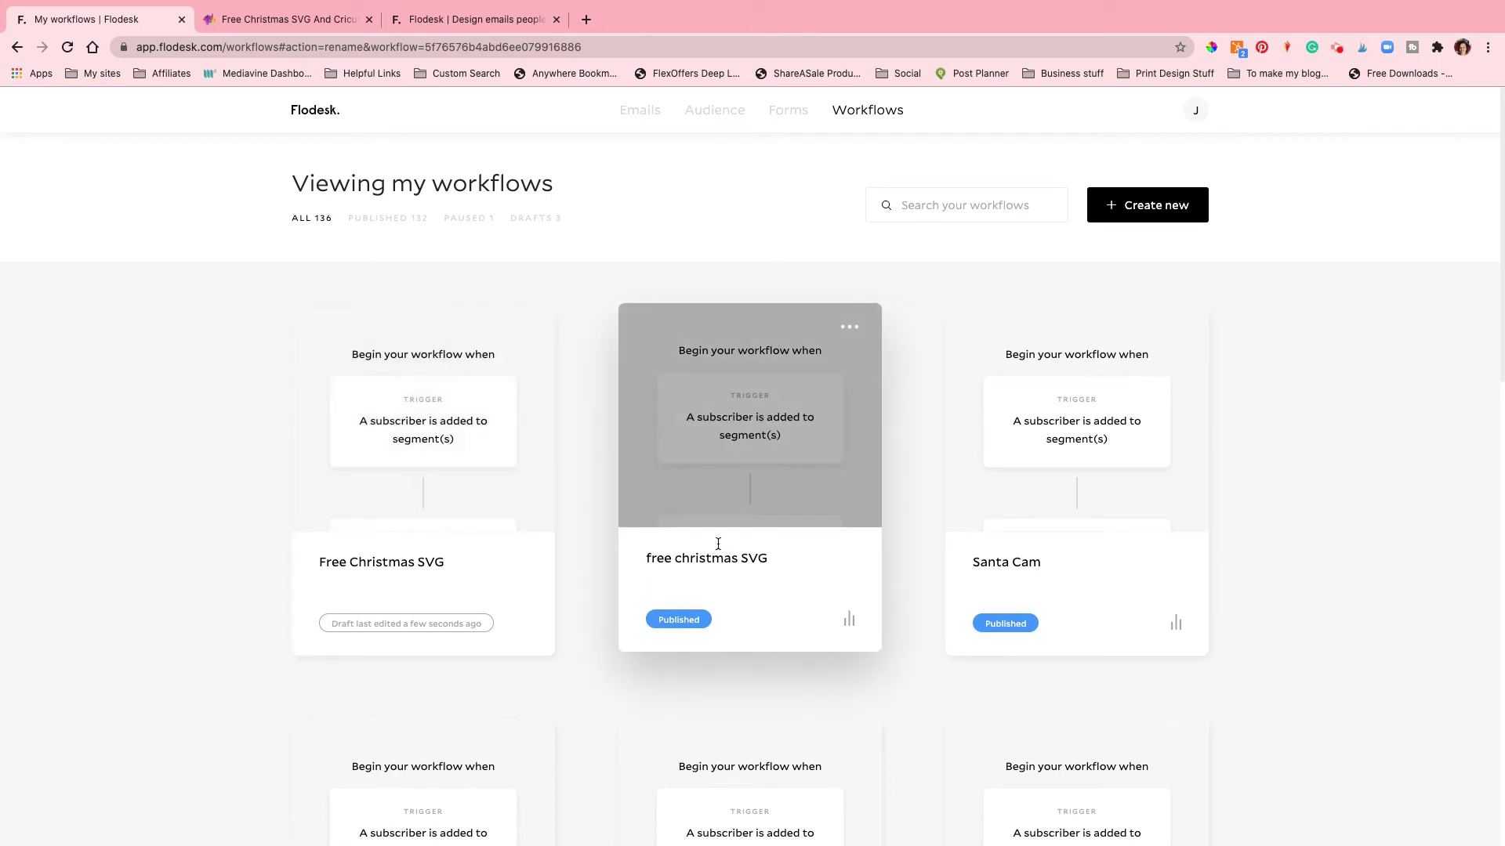
click(522, 328)
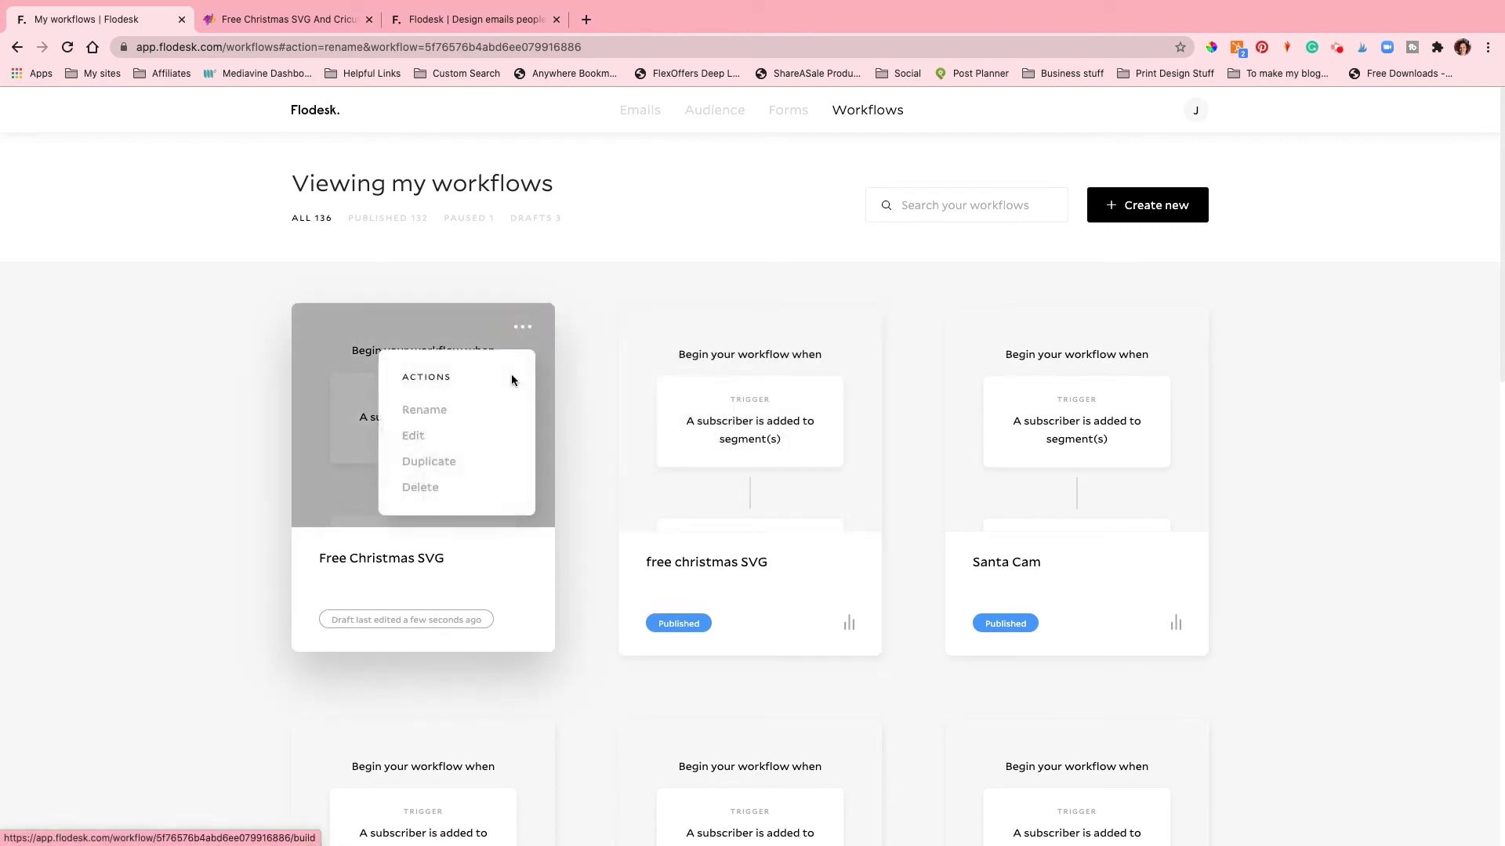
click(472, 411)
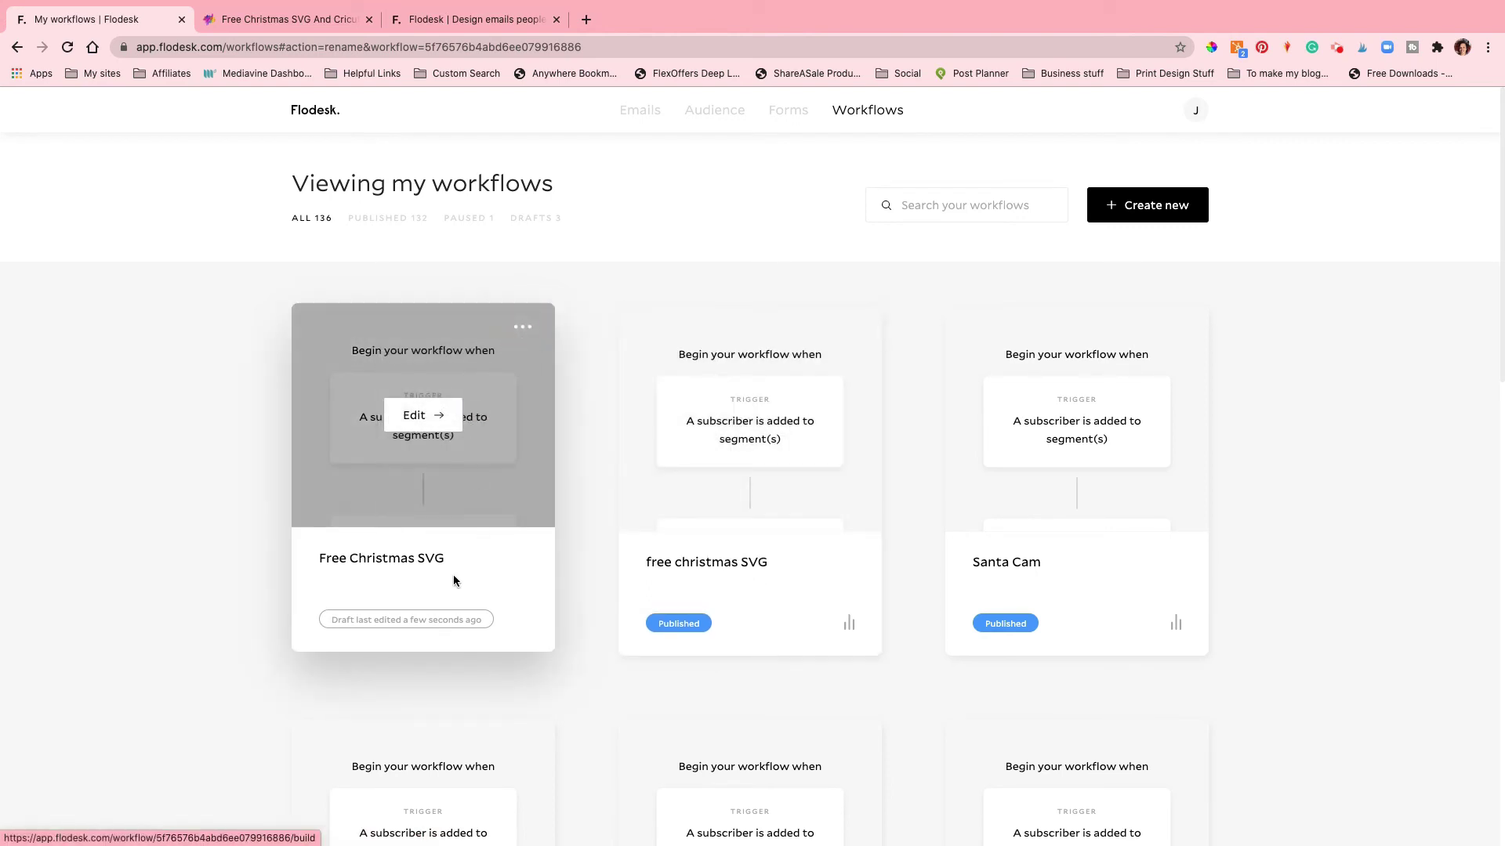
click(434, 564)
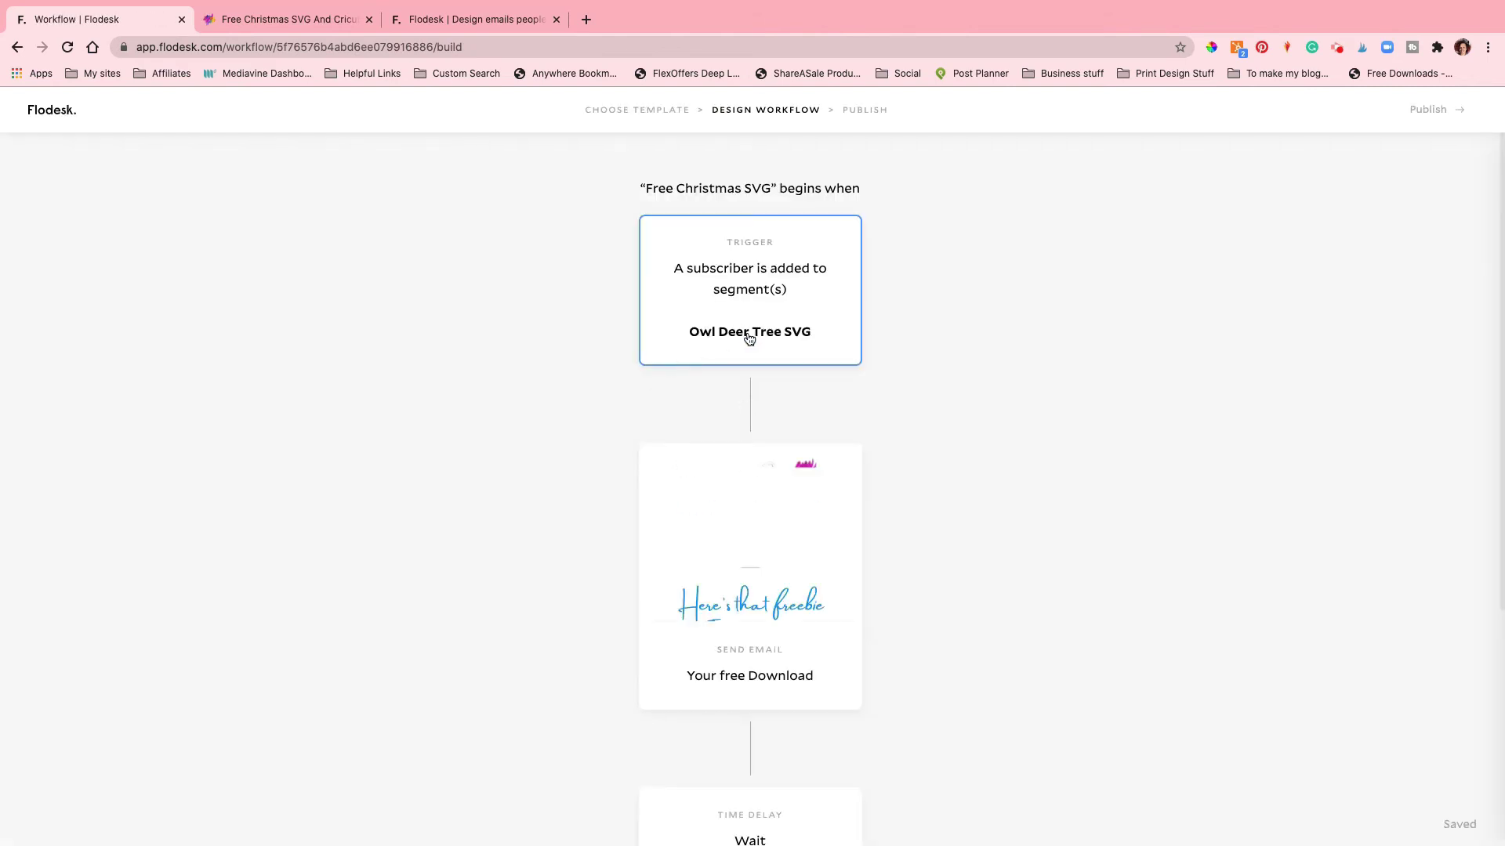
Step: Replace the trigger's Owl Deer Tree SVG segment with the free christmas svg 2 segment
click(733, 362)
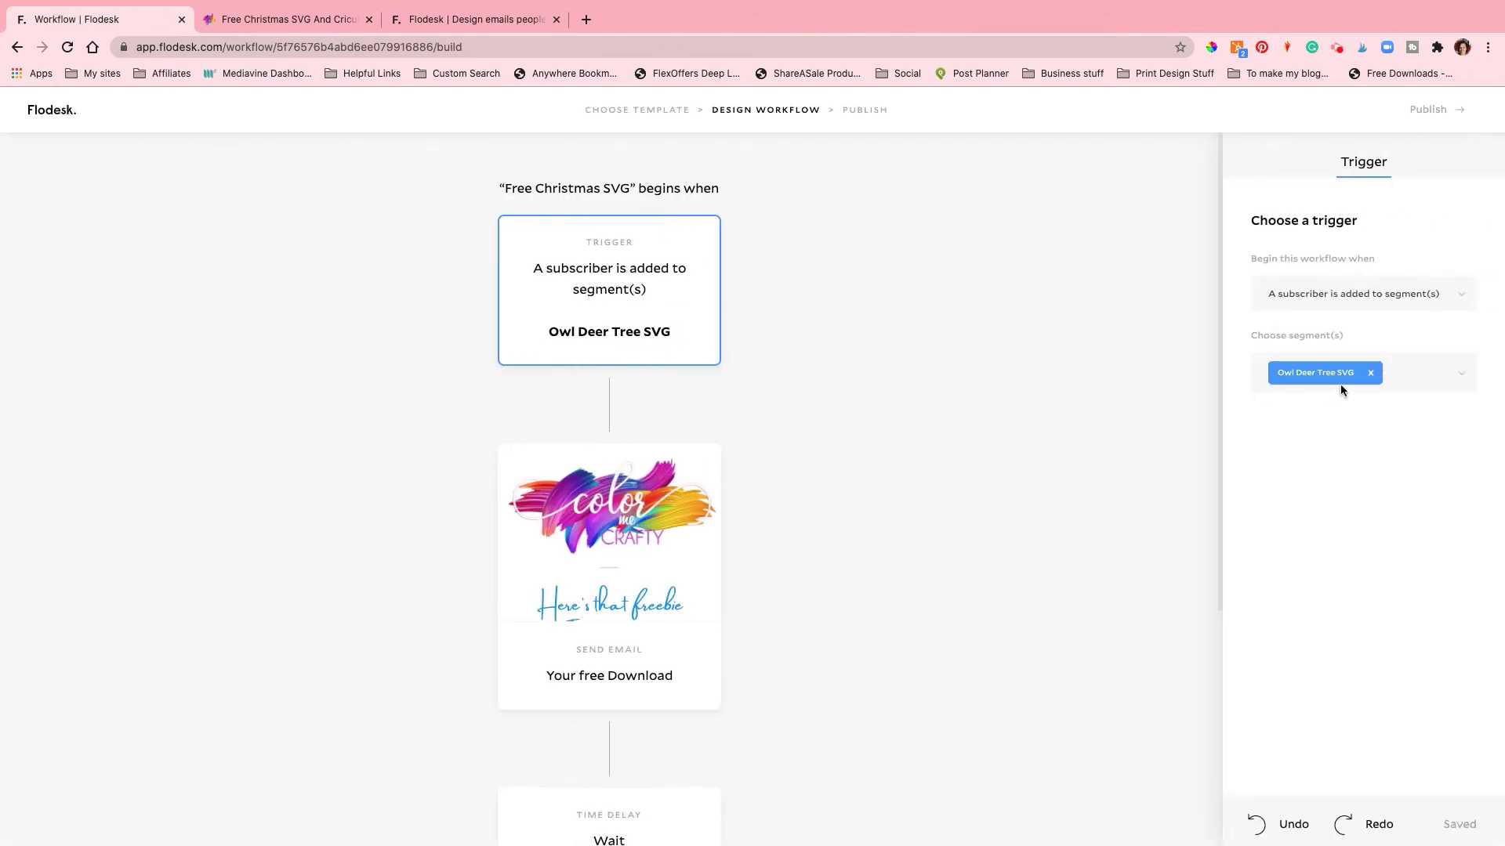
click(1370, 373)
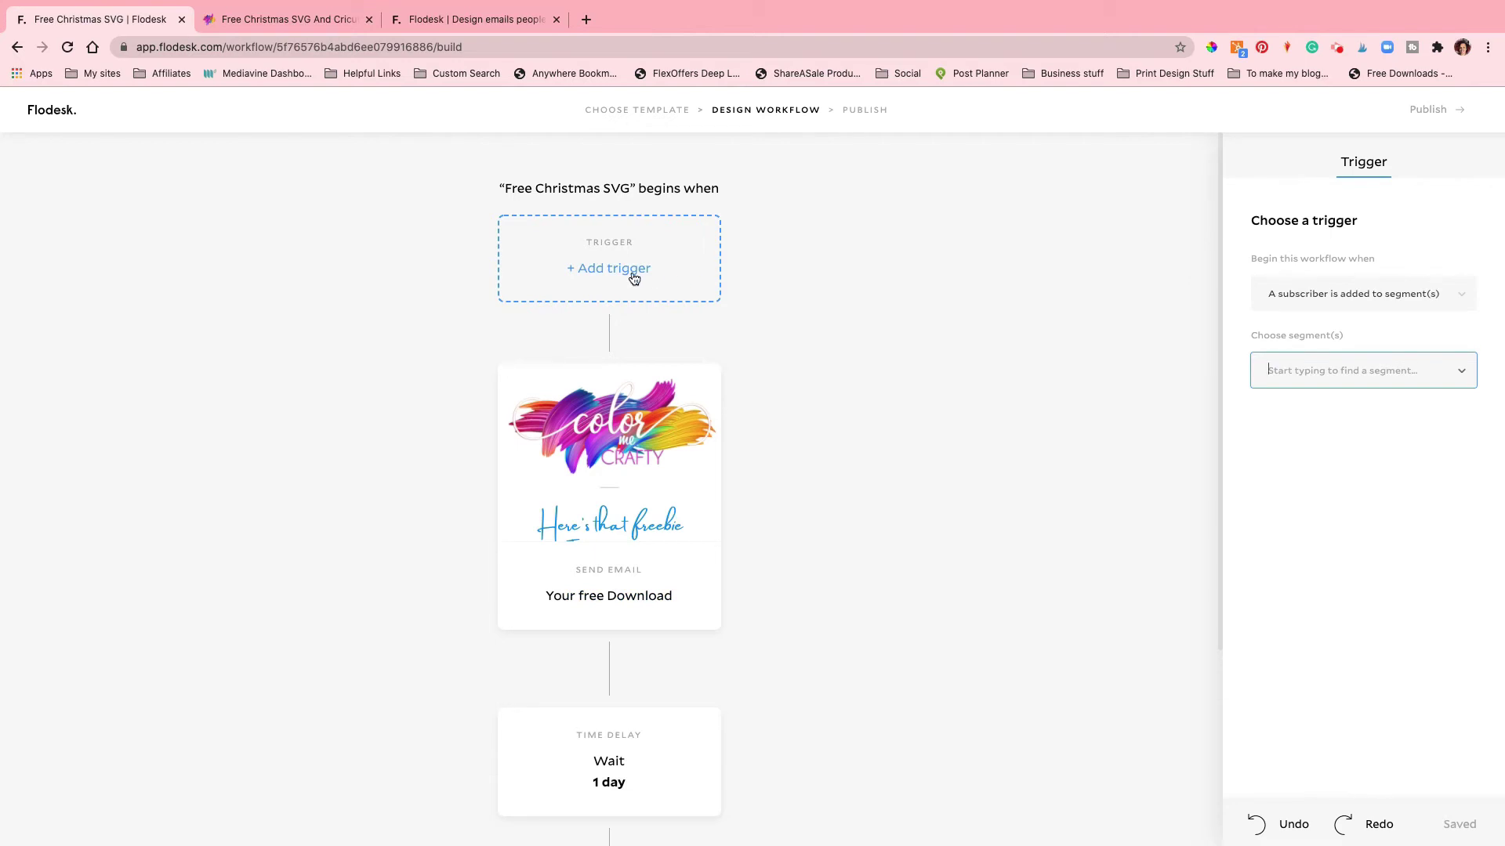
click(1315, 377)
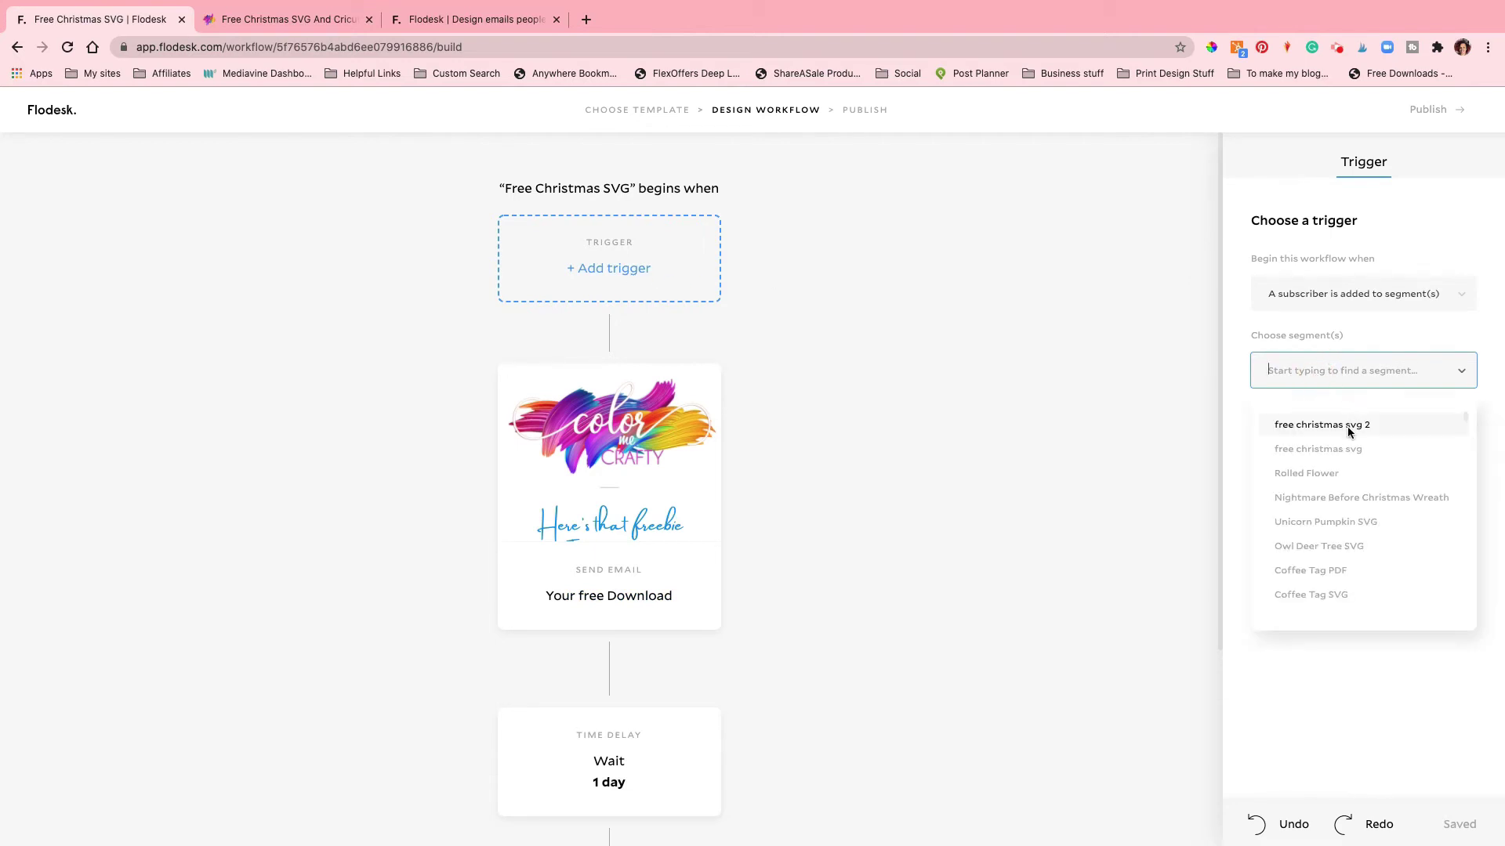
click(1347, 429)
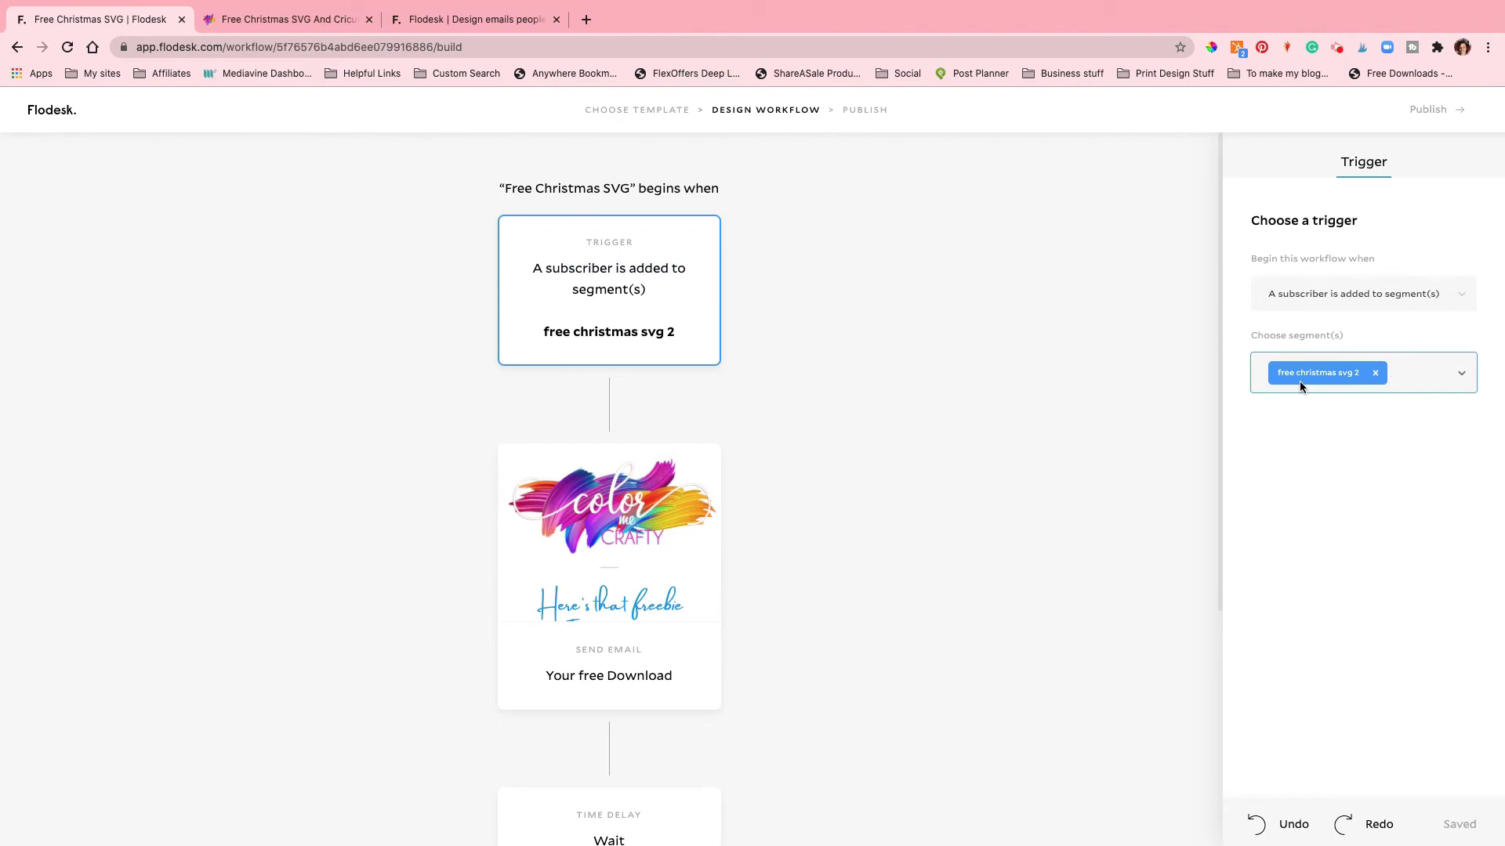
Step: Check the Free Christmas SVG blog post and Flodesk sign-up page tabs, then return to the workflow
click(299, 20)
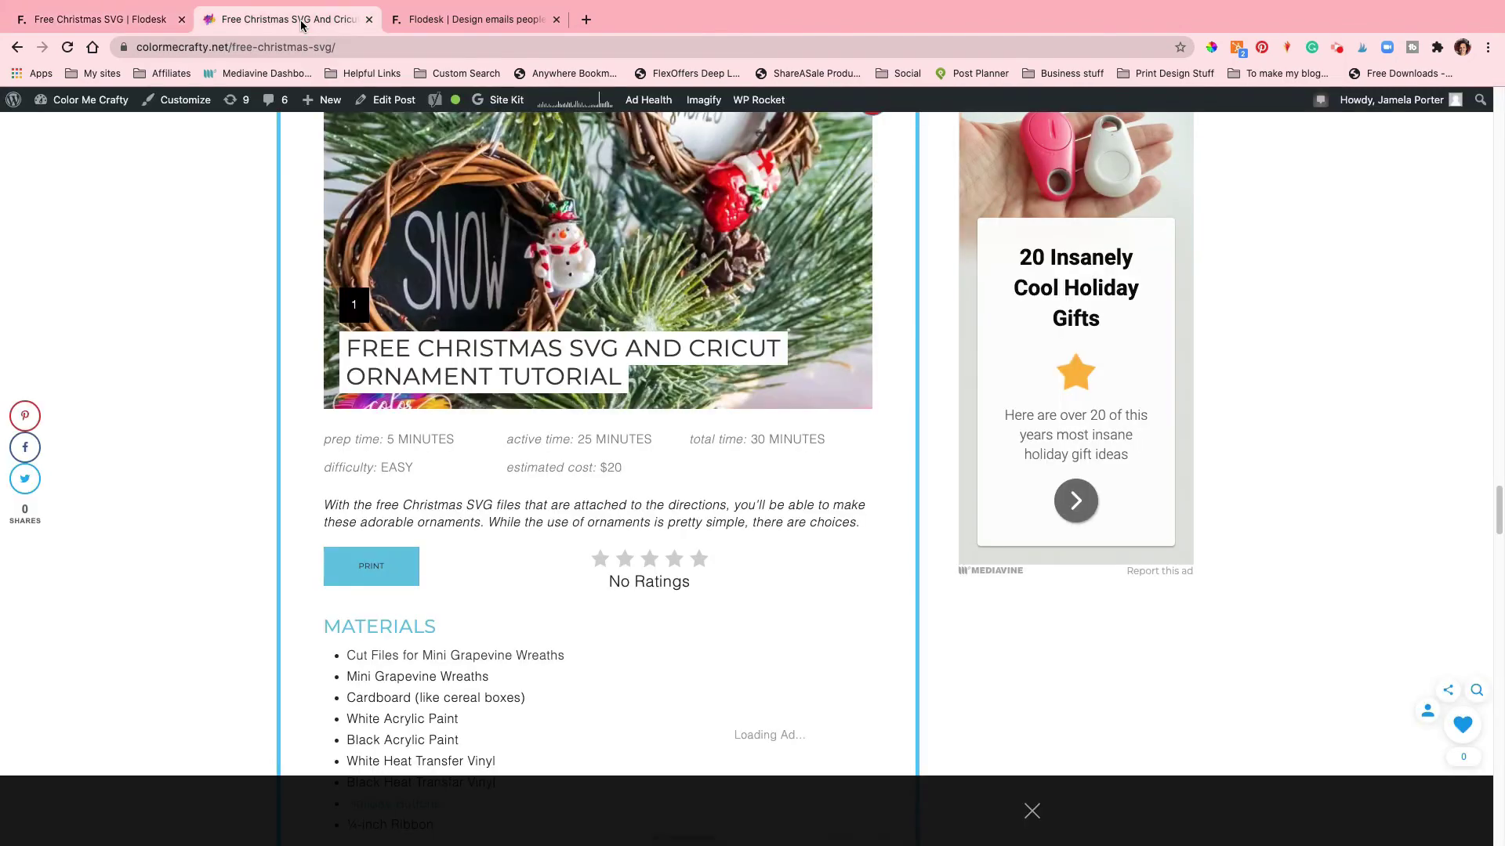
click(446, 21)
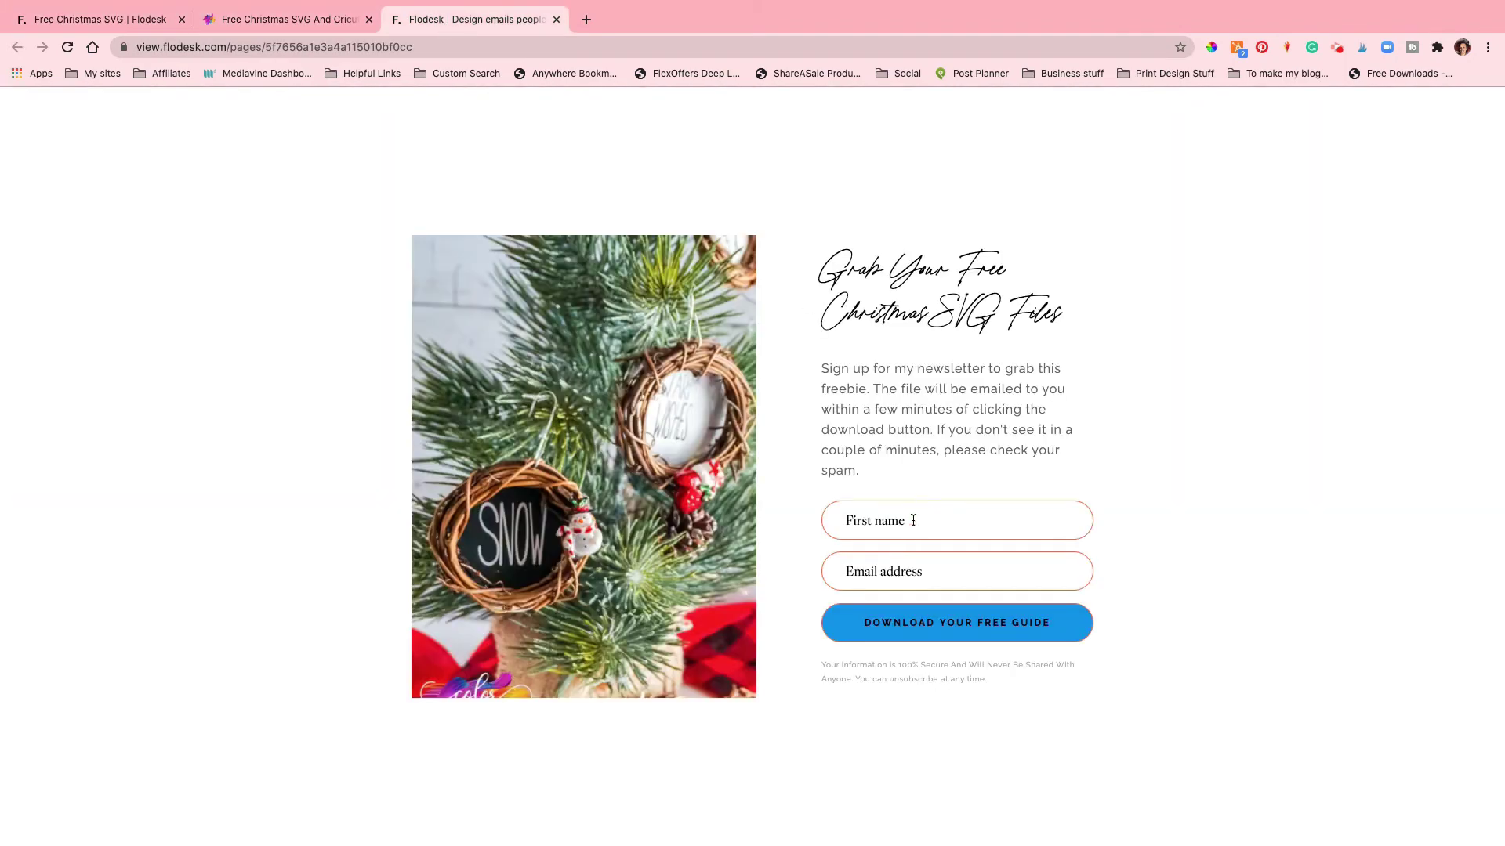
click(99, 19)
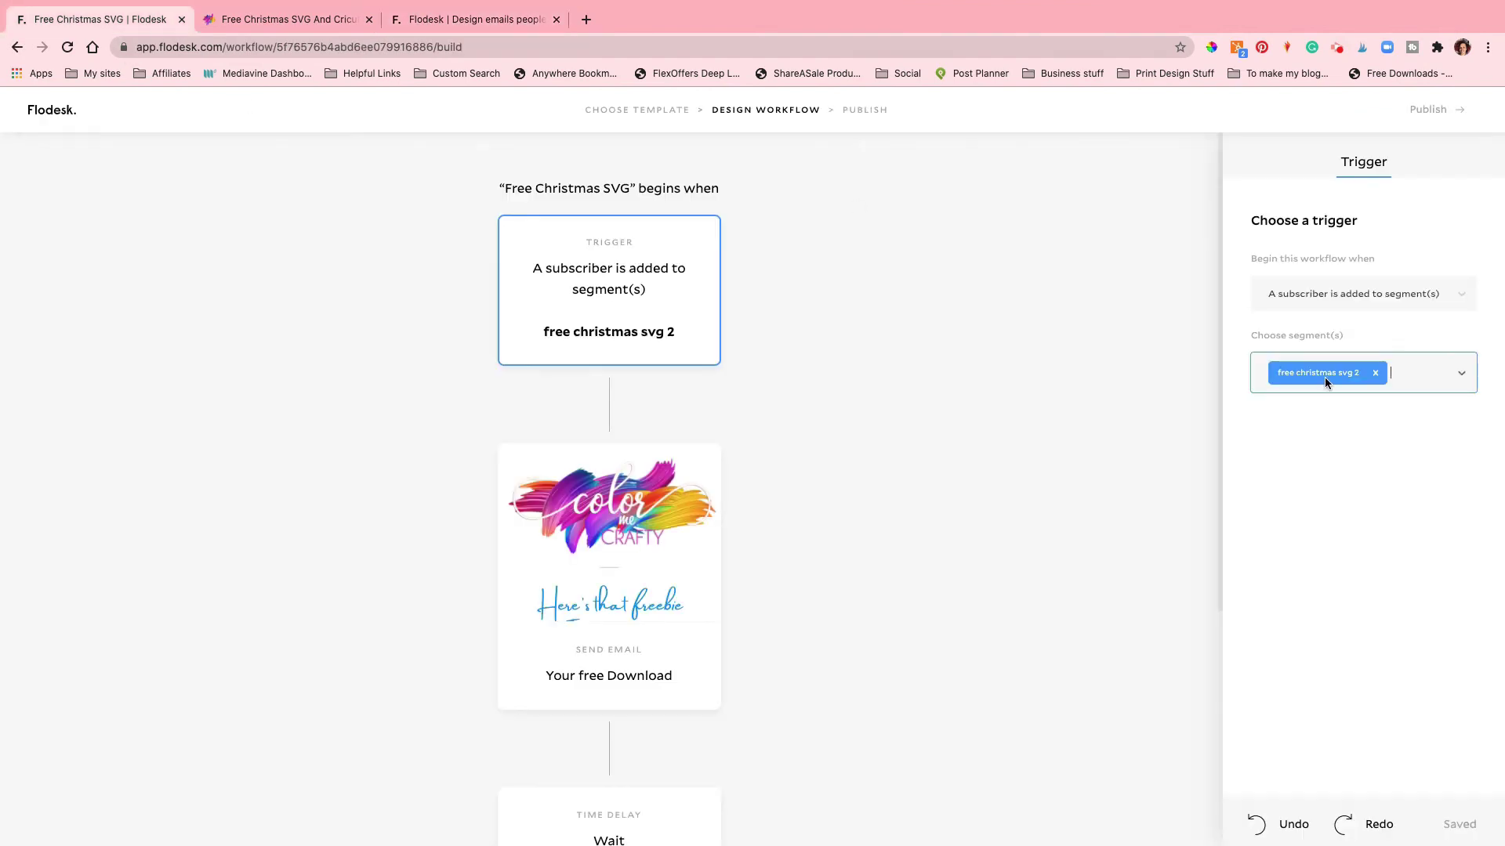
Step: Open the Your free Download email step in the email editor
scroll(652, 511, down, 5)
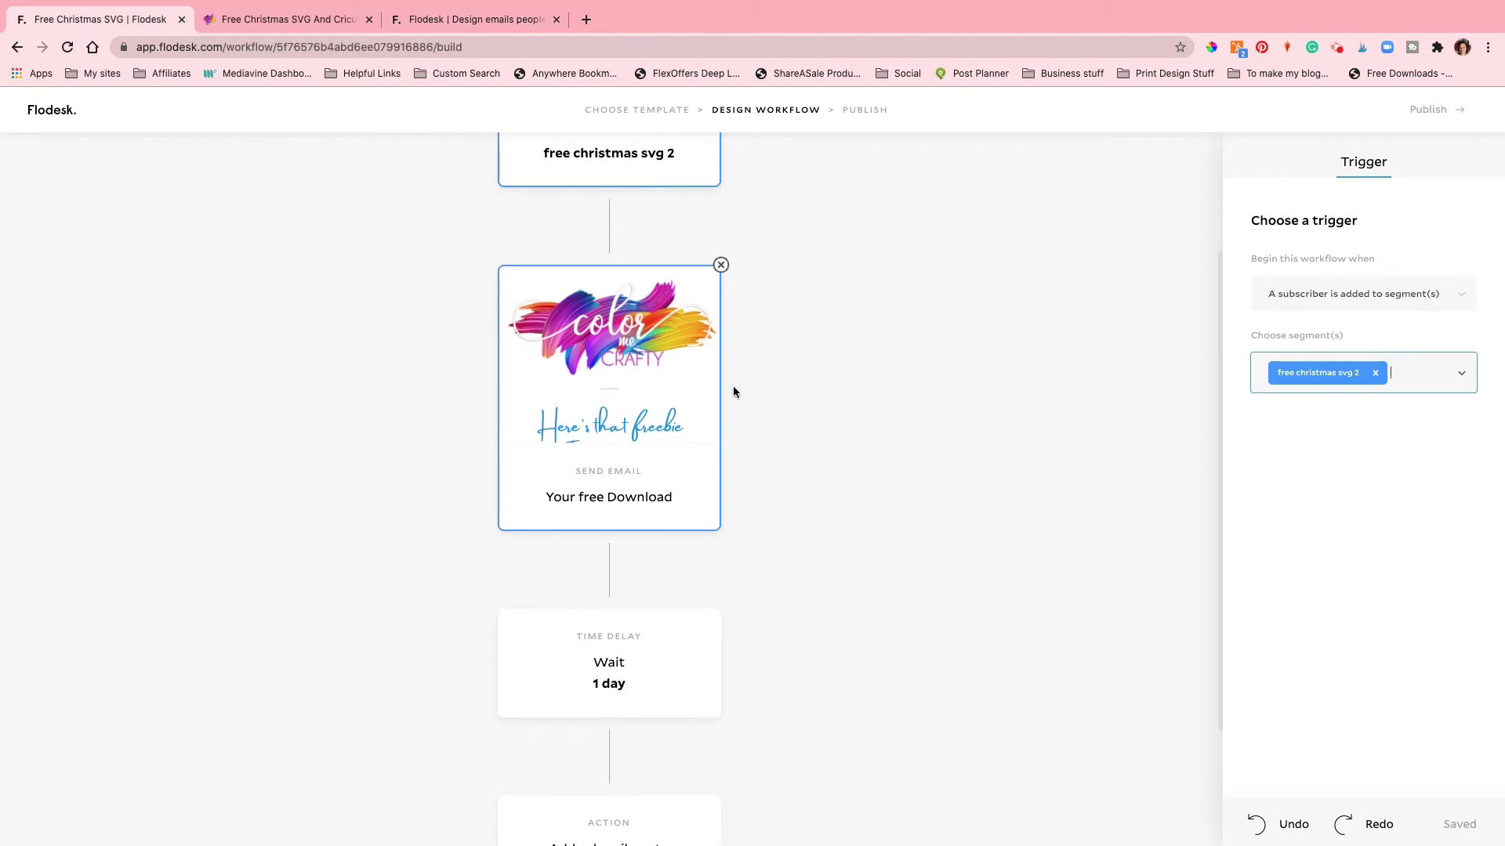
click(662, 368)
click(672, 300)
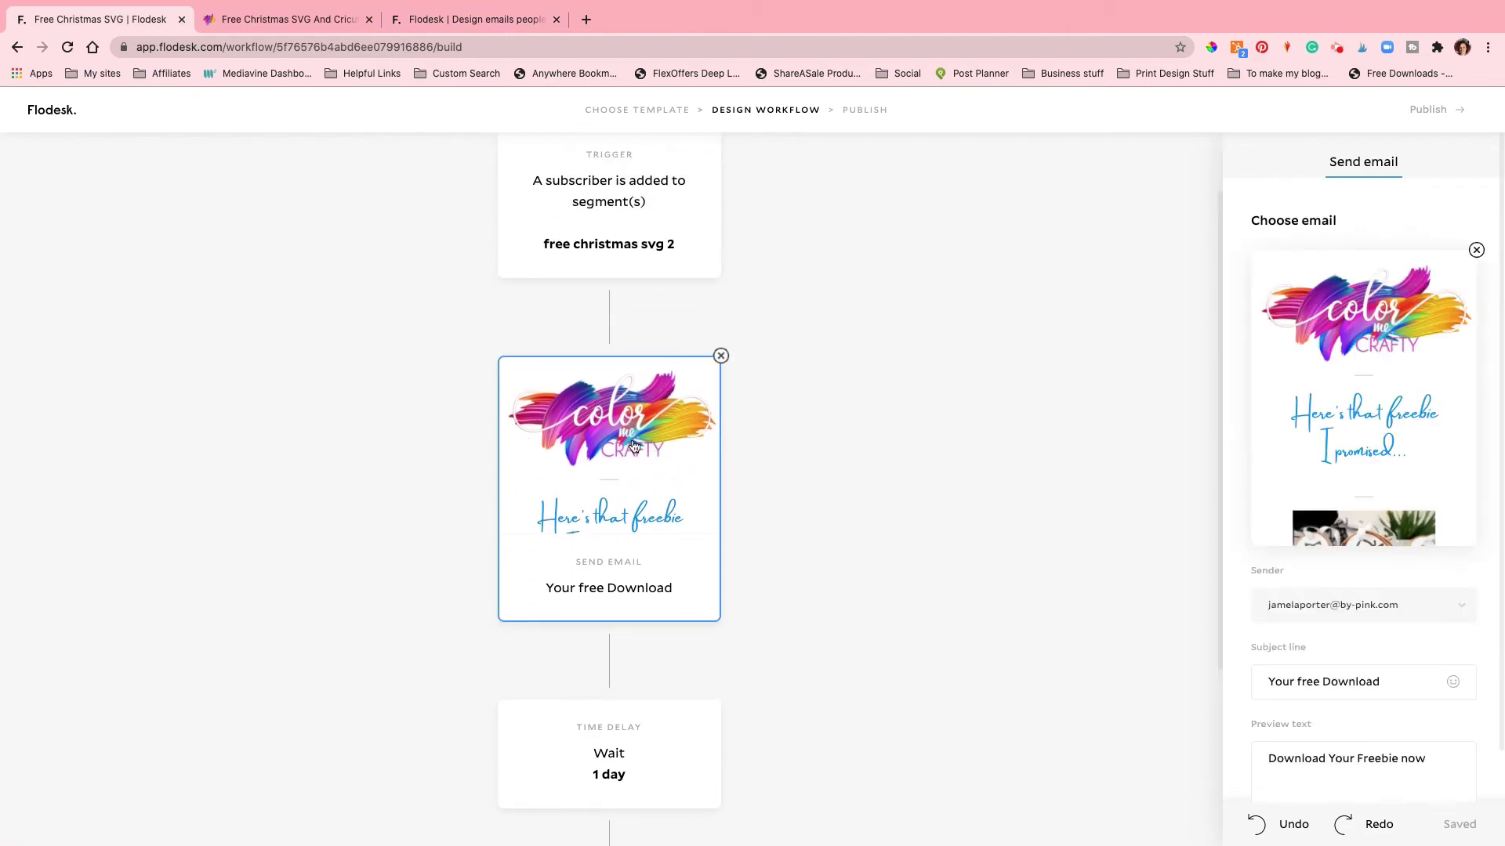
click(1373, 405)
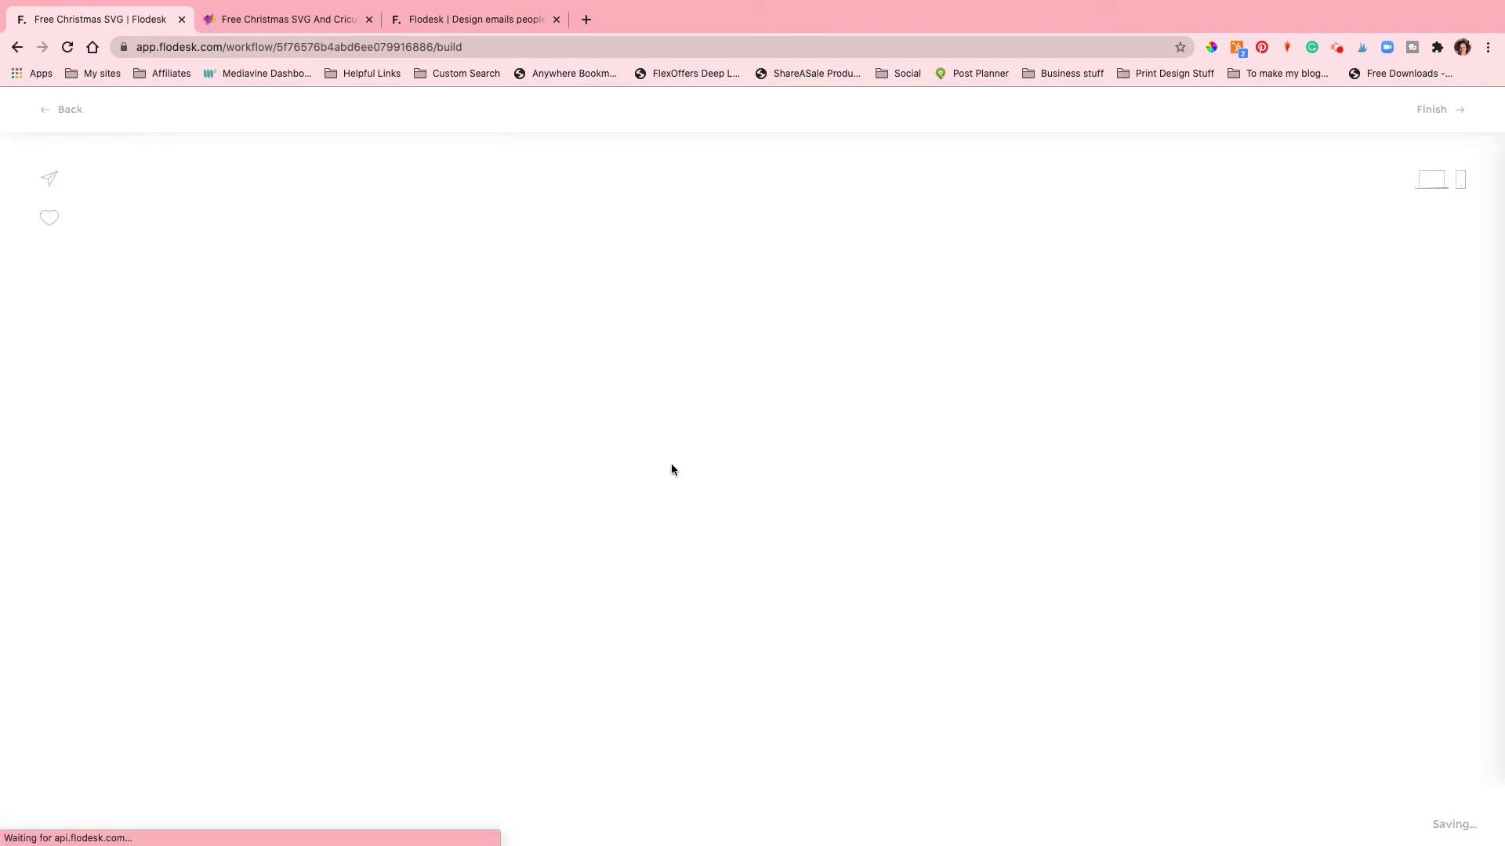
Step: Delete the deer ornament photo from the email and cancel the file picker that appears
scroll(704, 462, down, 6)
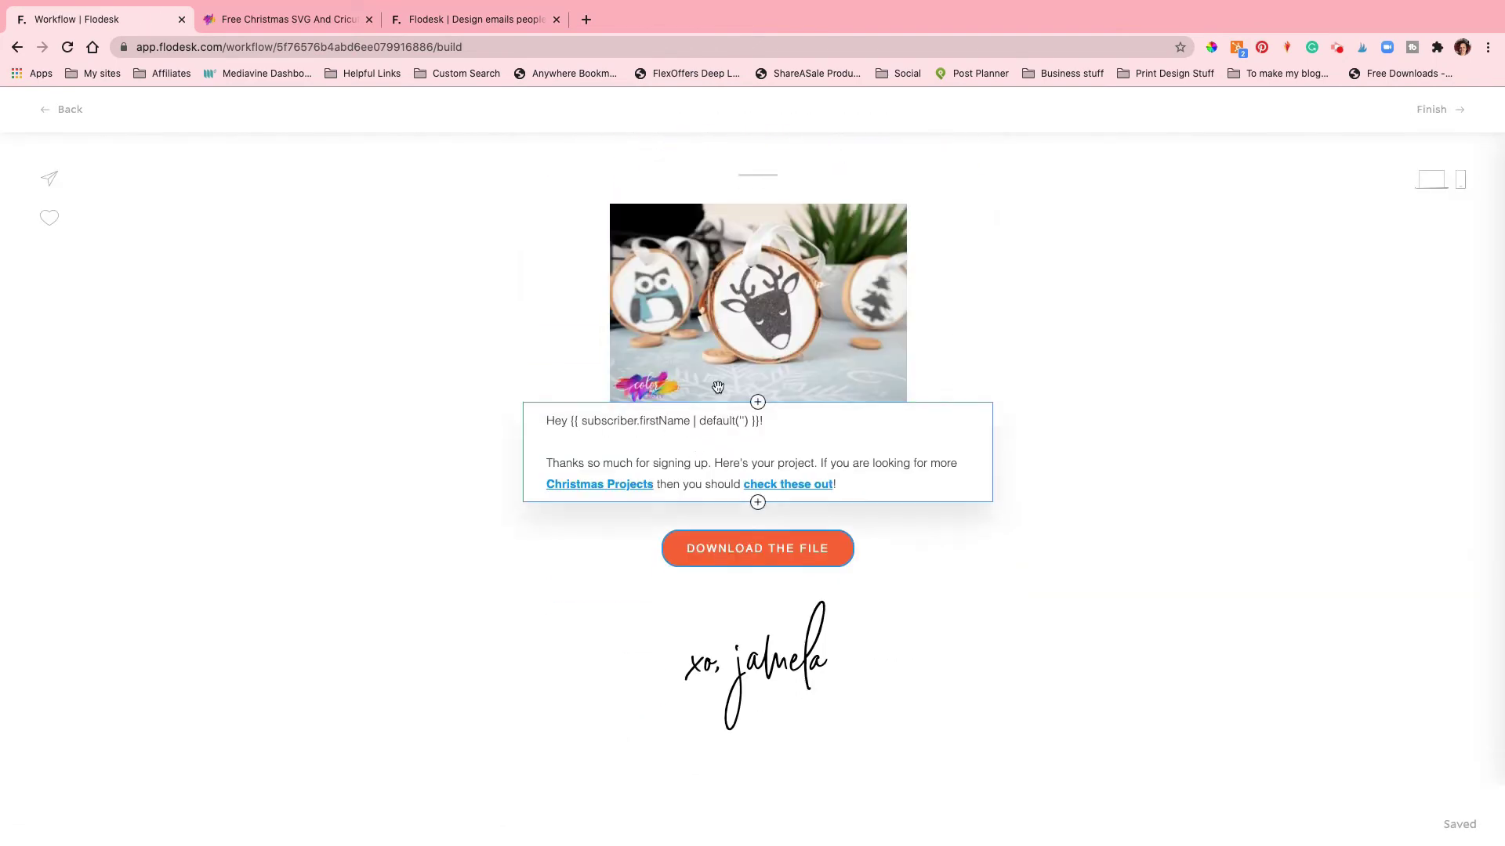
click(748, 316)
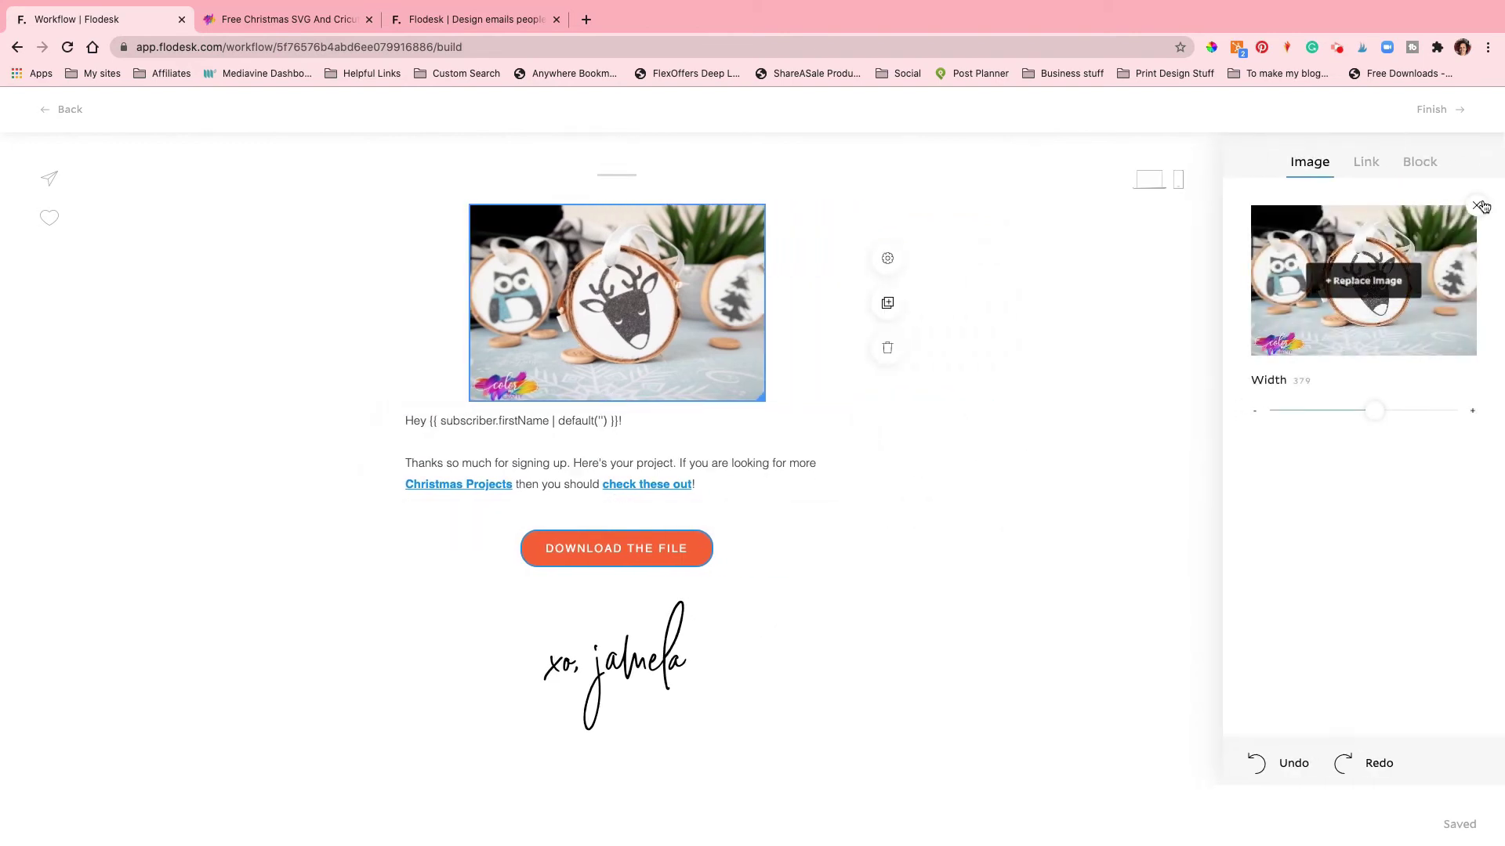
click(1479, 207)
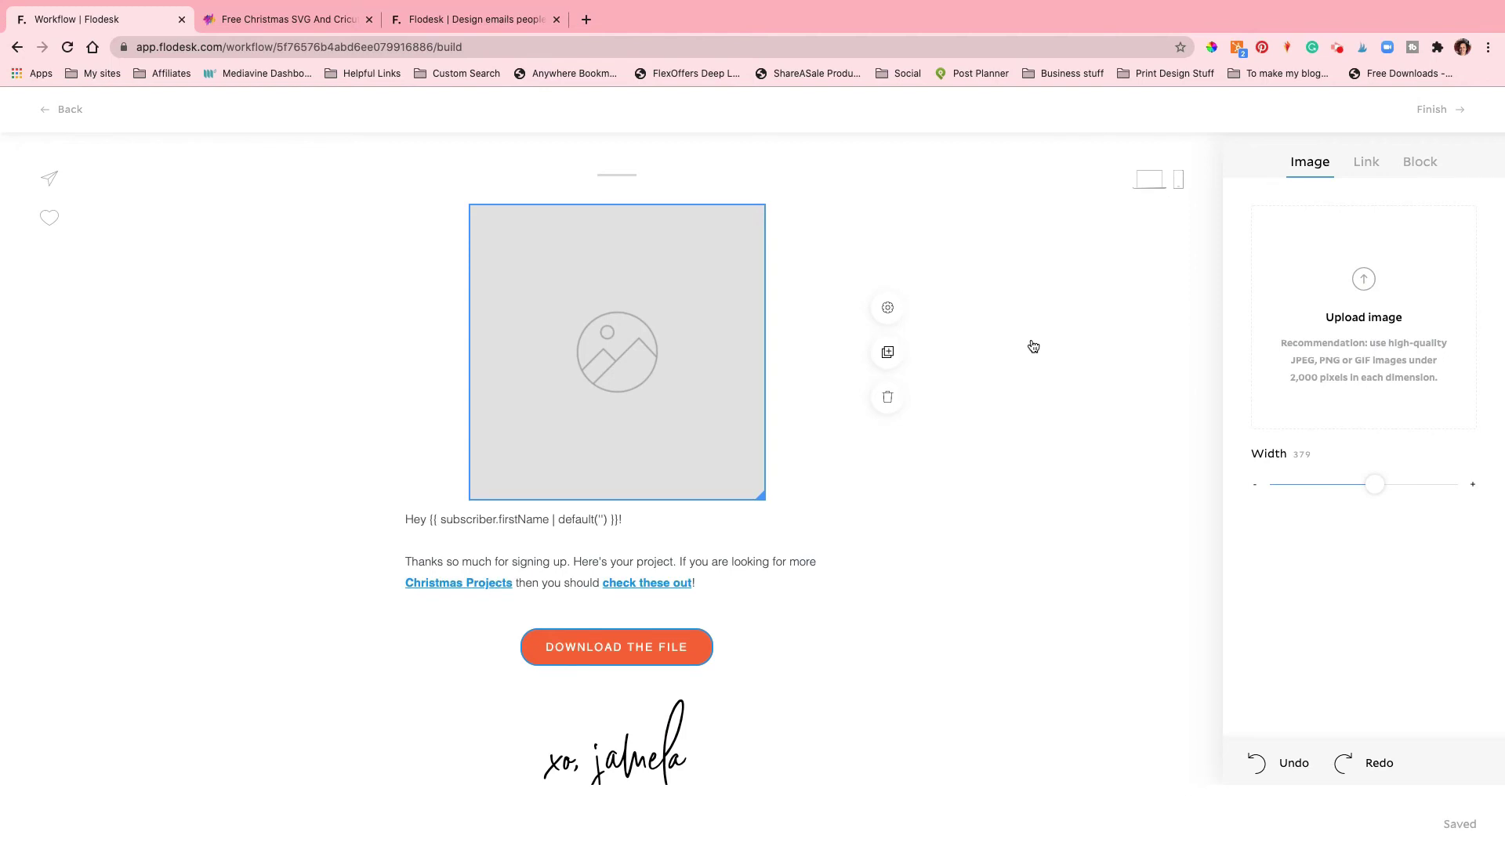
click(960, 406)
scroll(982, 396, up, 1)
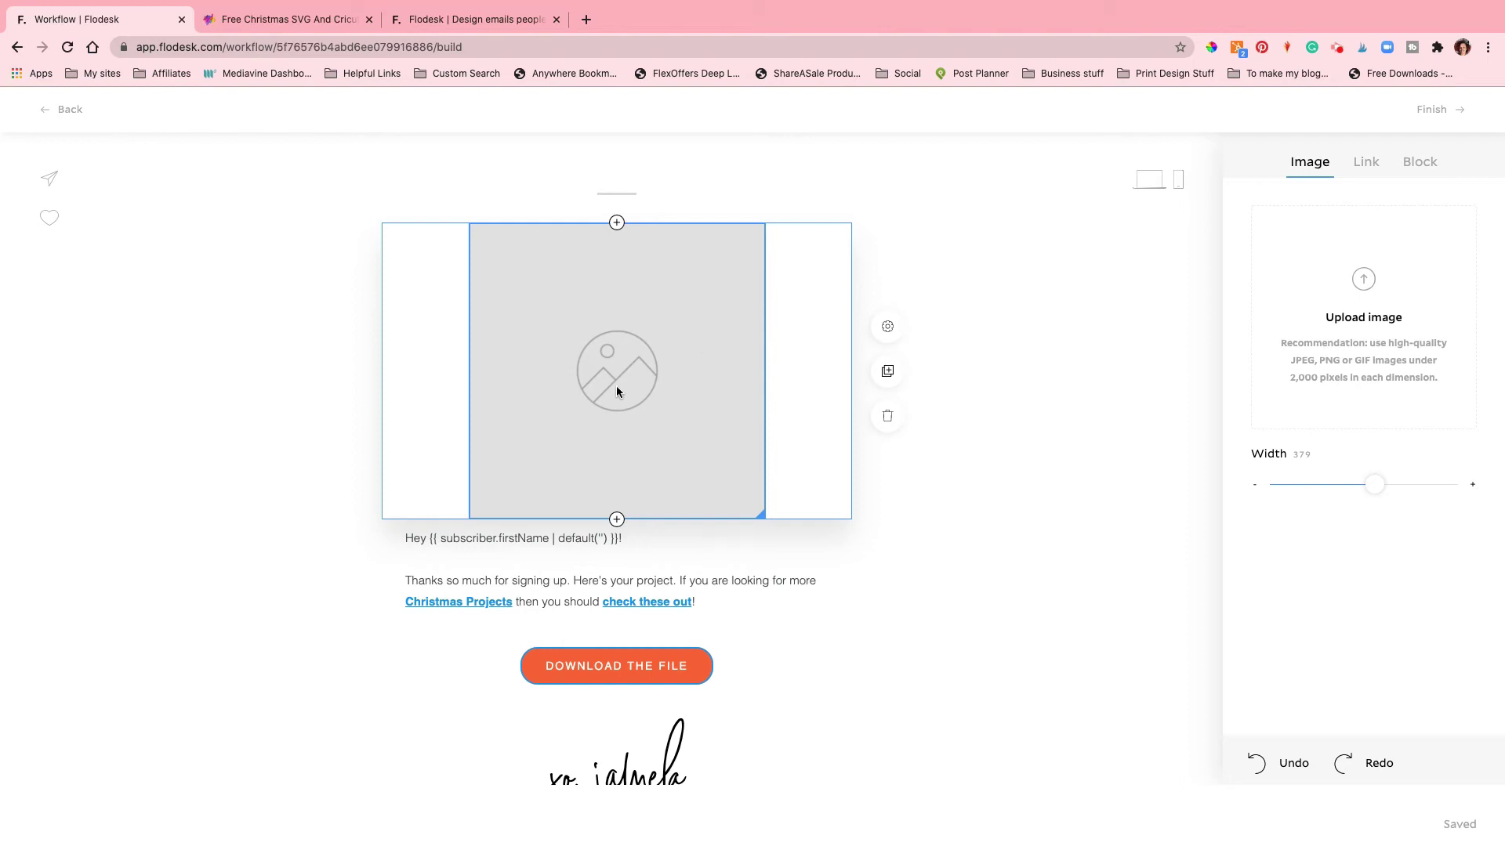
Step: Upload free-christmas-svg-4.jpg into the empty image slot as the wreath ornament photo
click(698, 362)
scroll(707, 188, down, 2)
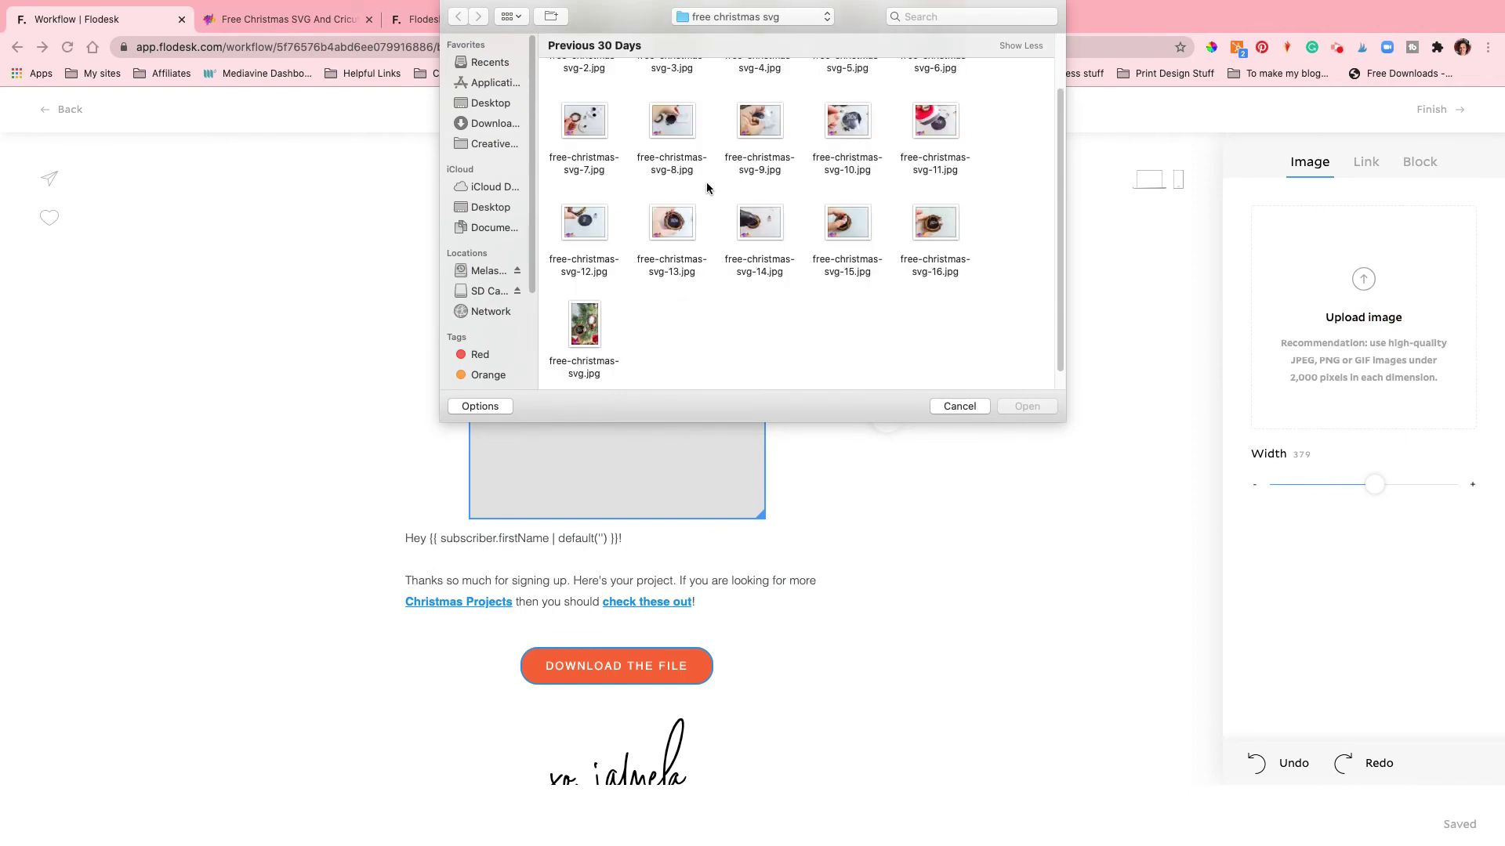
scroll(707, 188, up, 2)
click(765, 122)
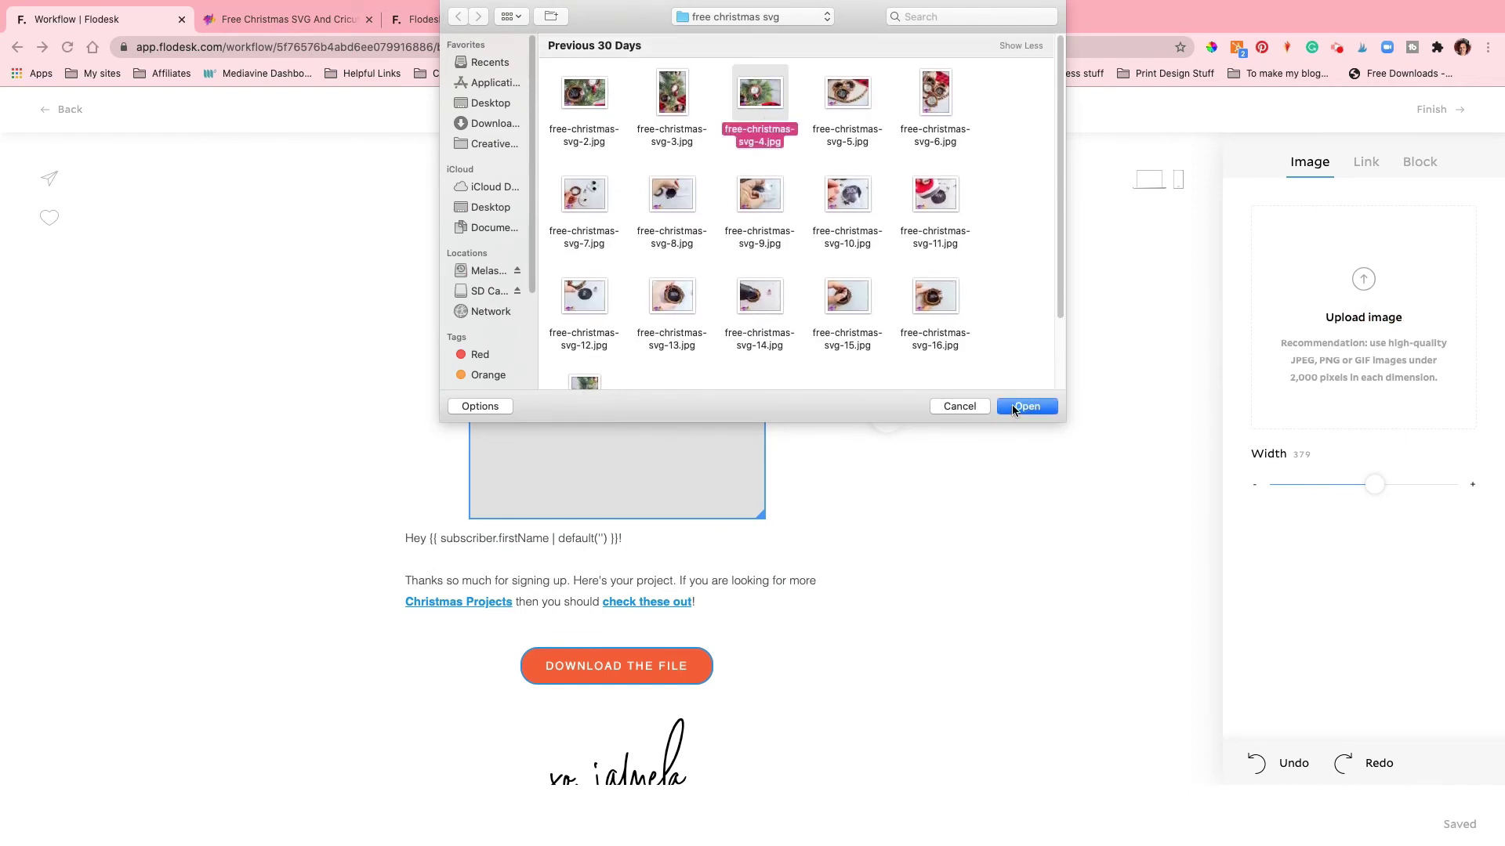
click(1014, 408)
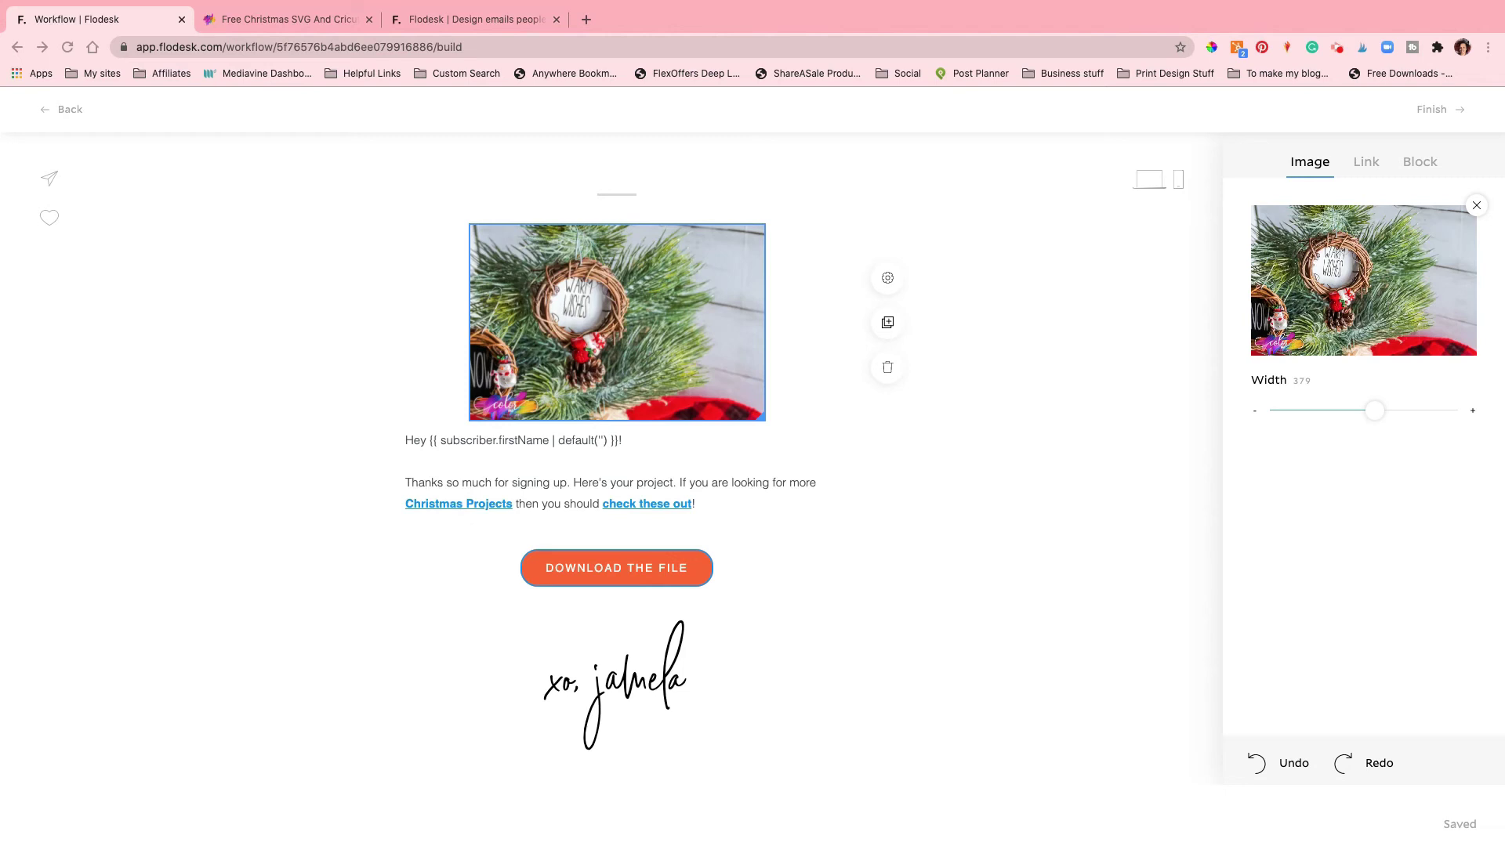
click(487, 461)
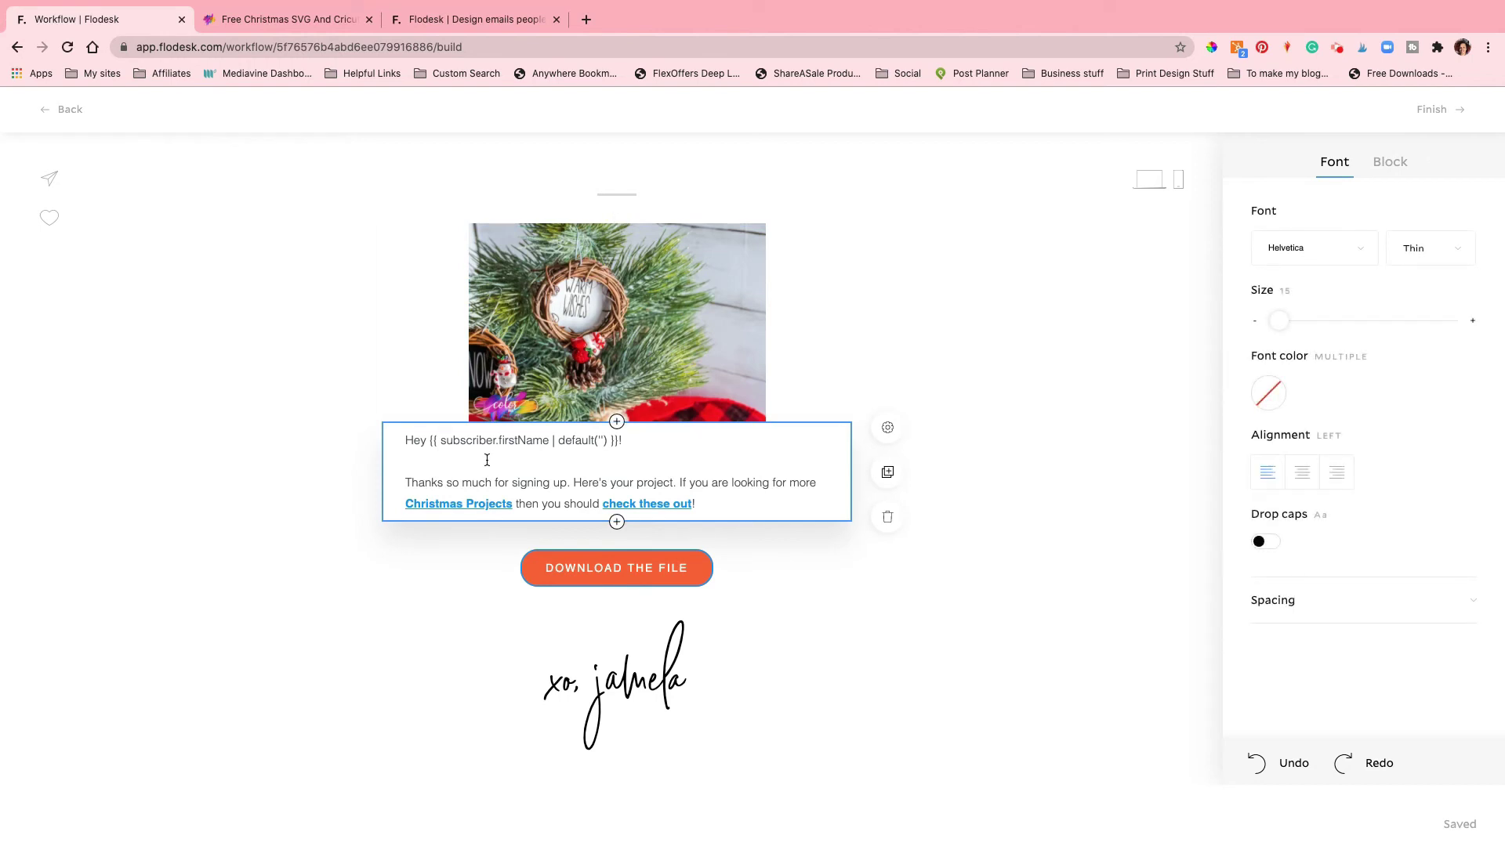
Step: Select the greeting and DOWNLOAD THE FILE button, save the email, and open the button's link settings
click(426, 440)
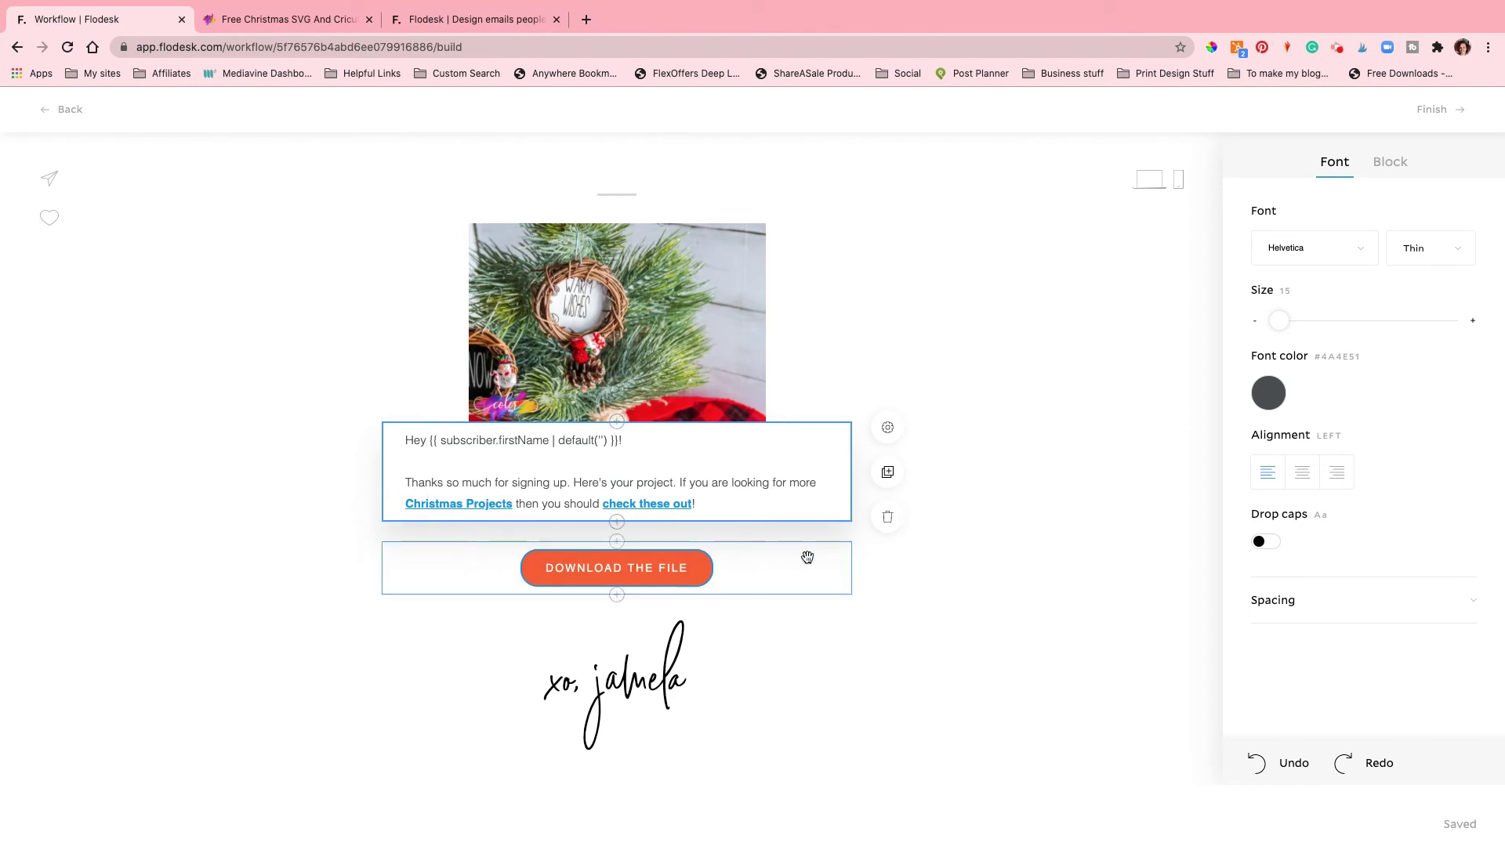
click(630, 576)
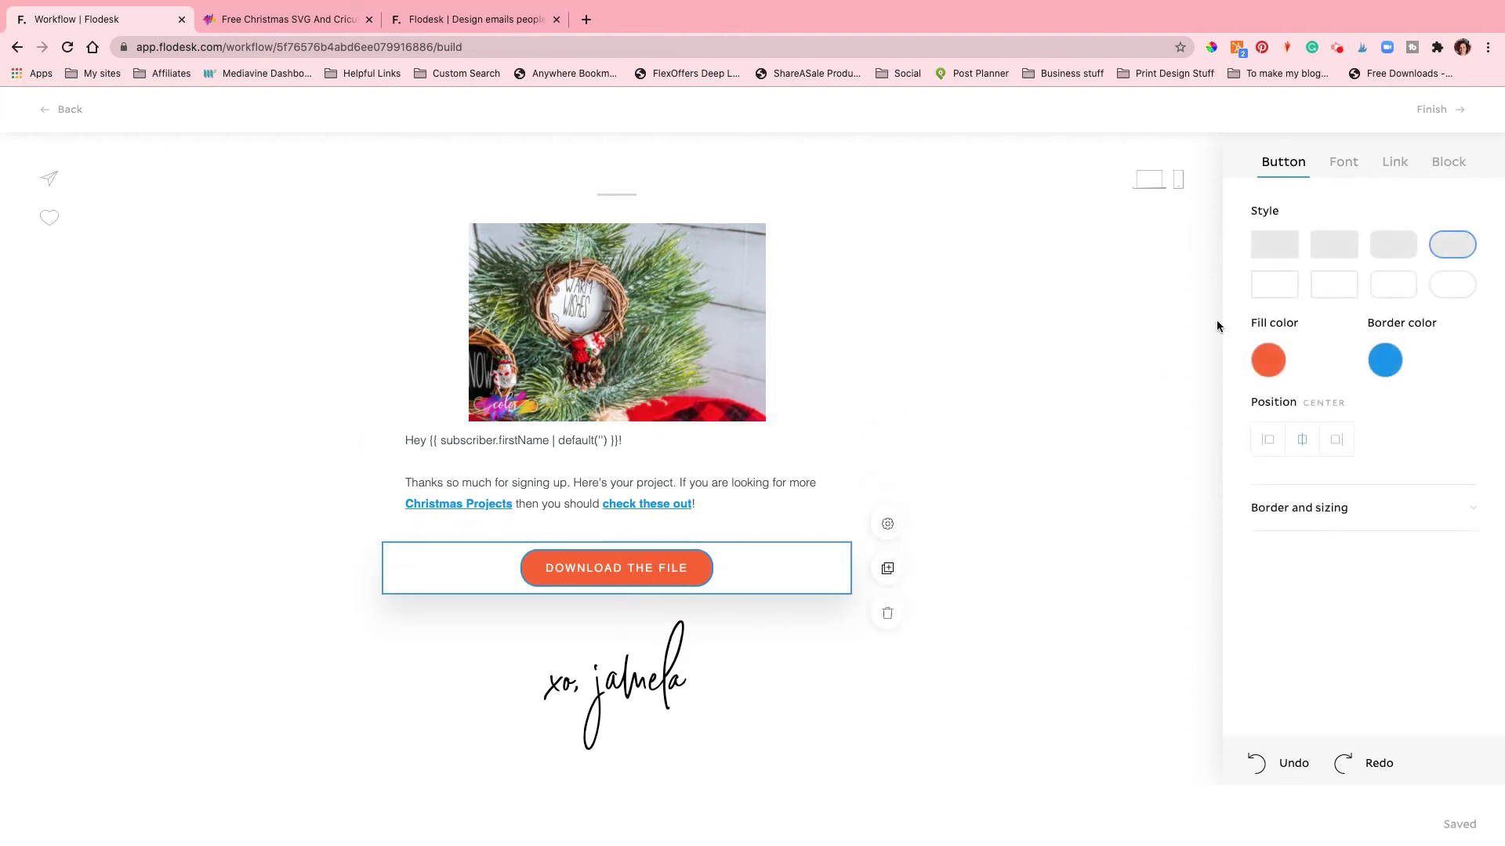
click(1428, 110)
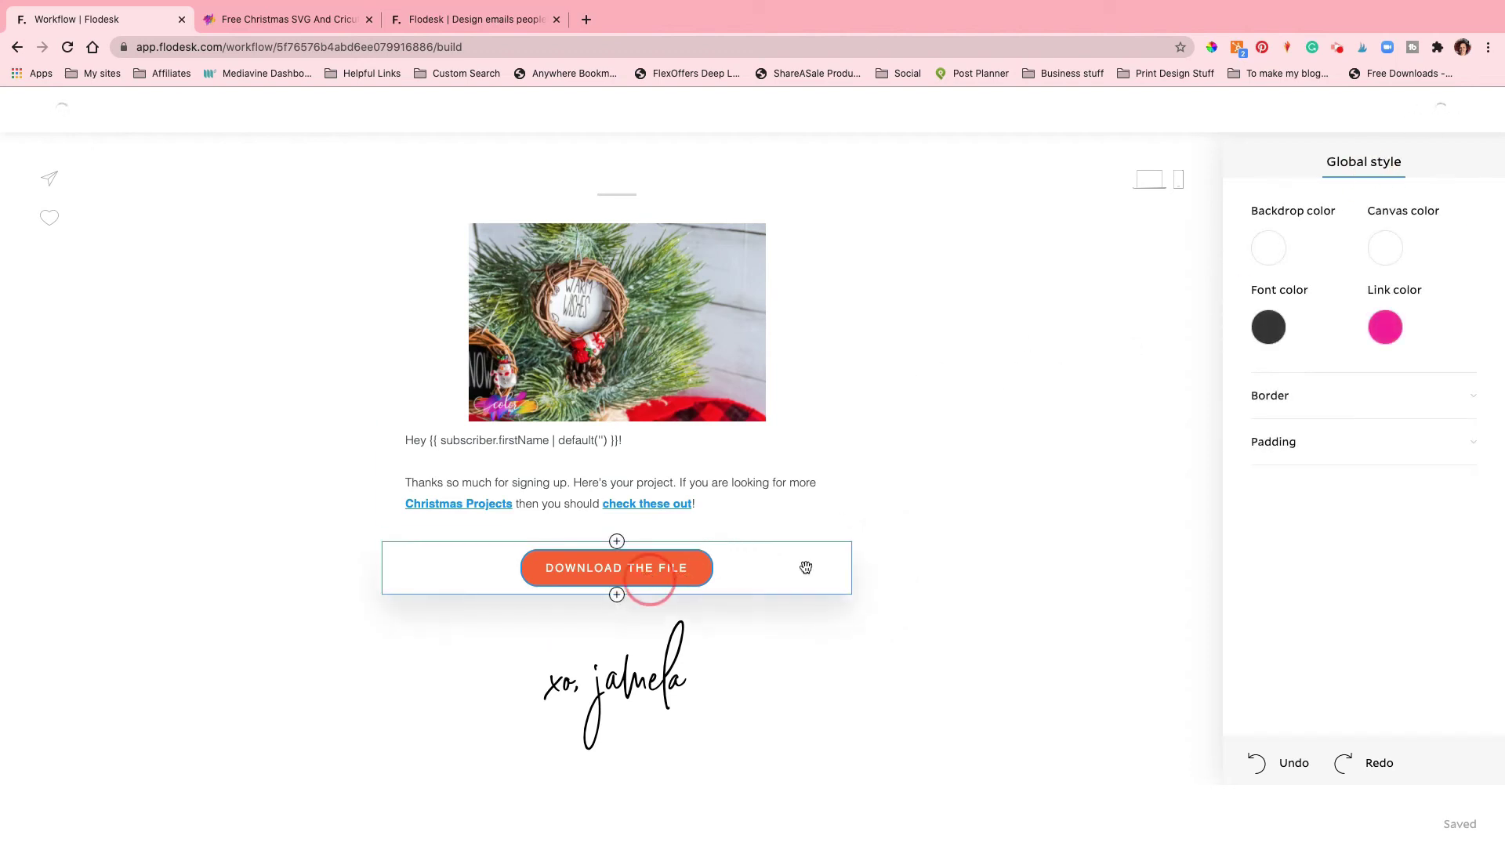
click(655, 582)
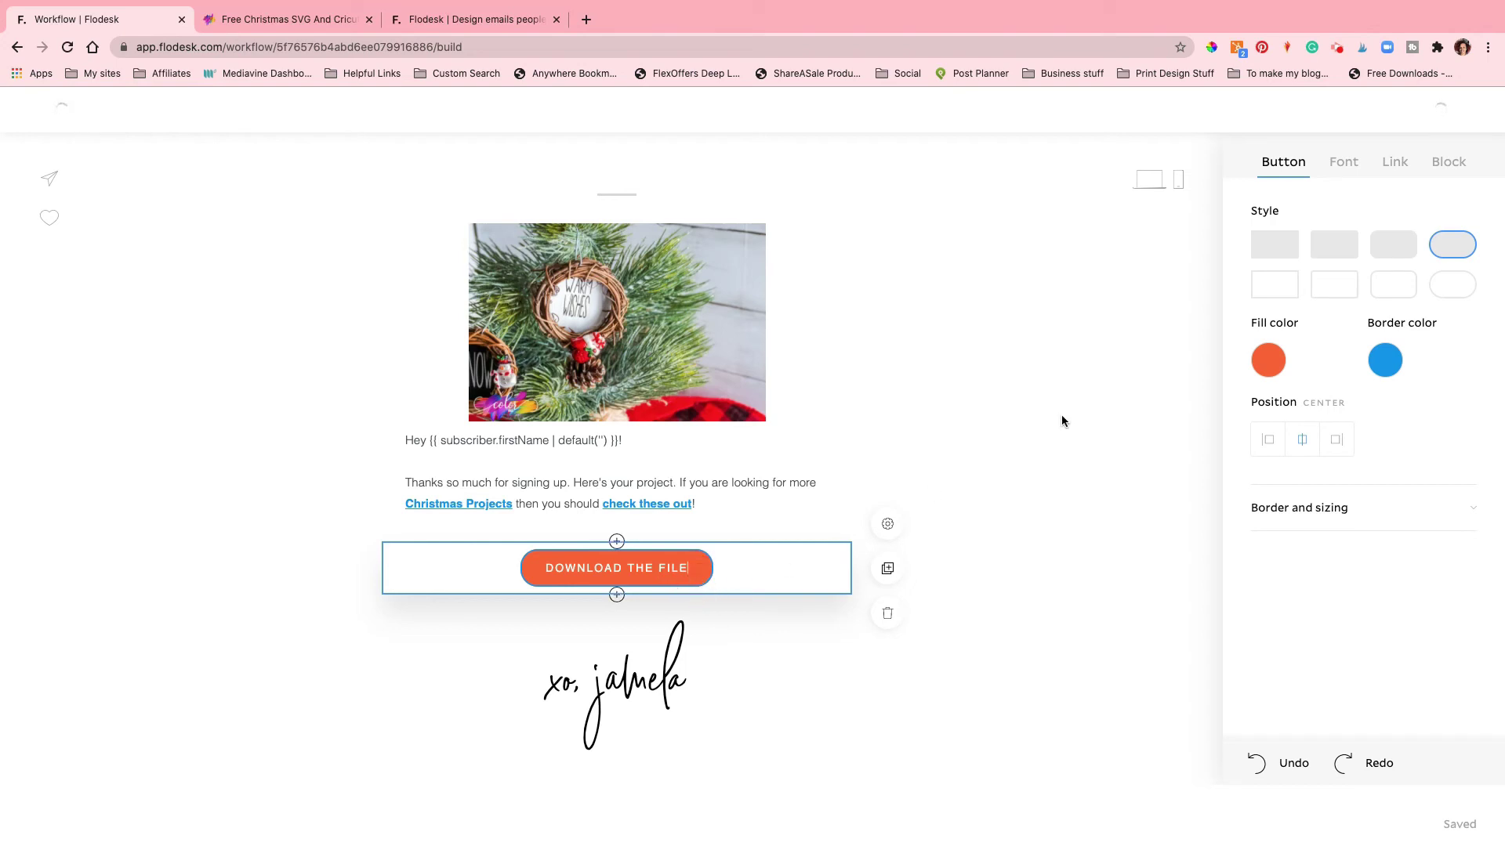
click(1396, 169)
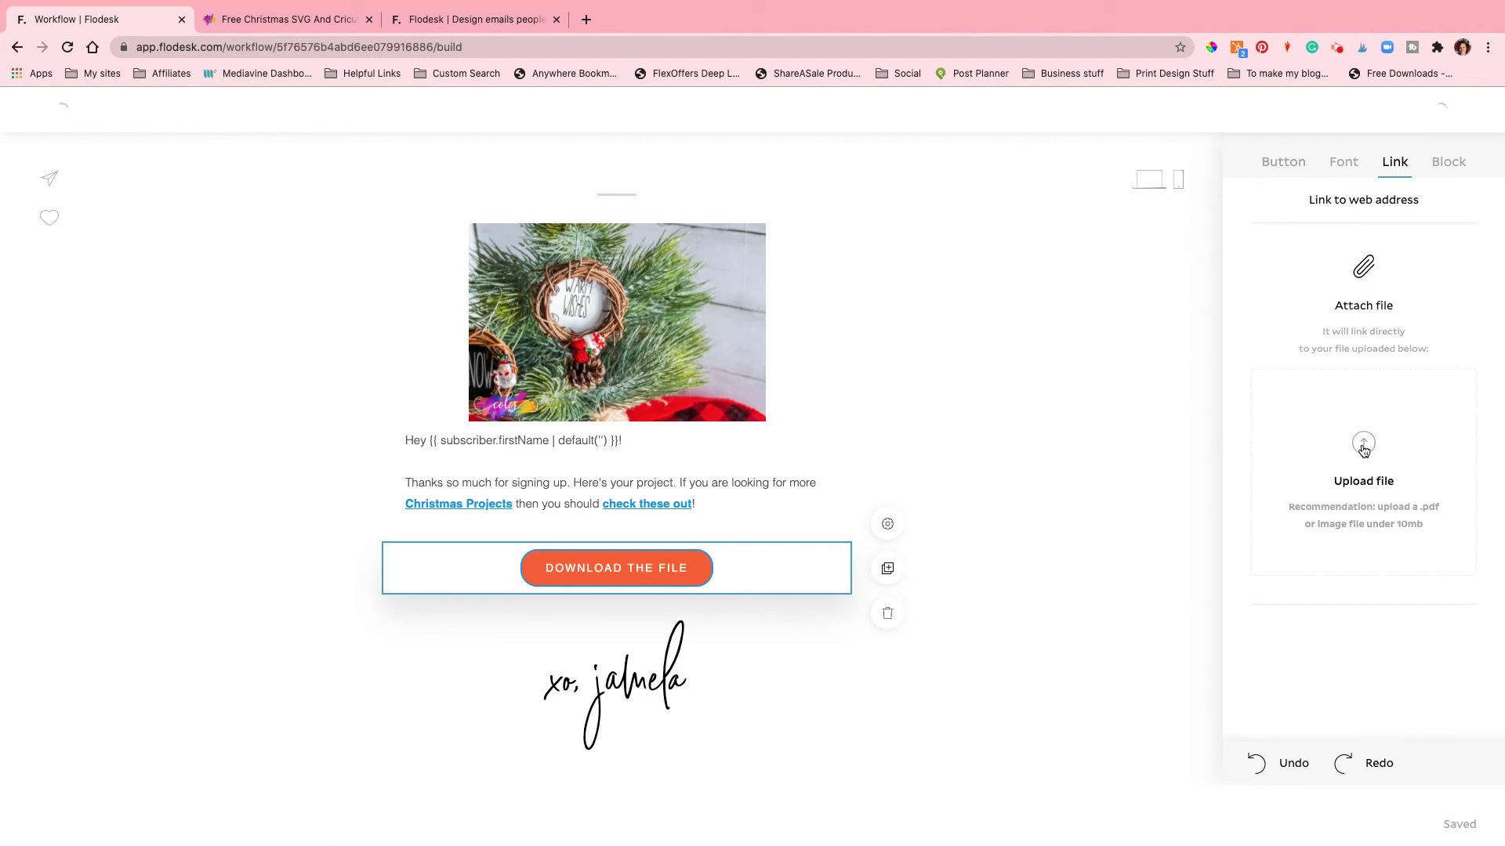
Step: Reopen the email and show the DOWNLOAD THE FILE button's link and attachment options
click(1364, 403)
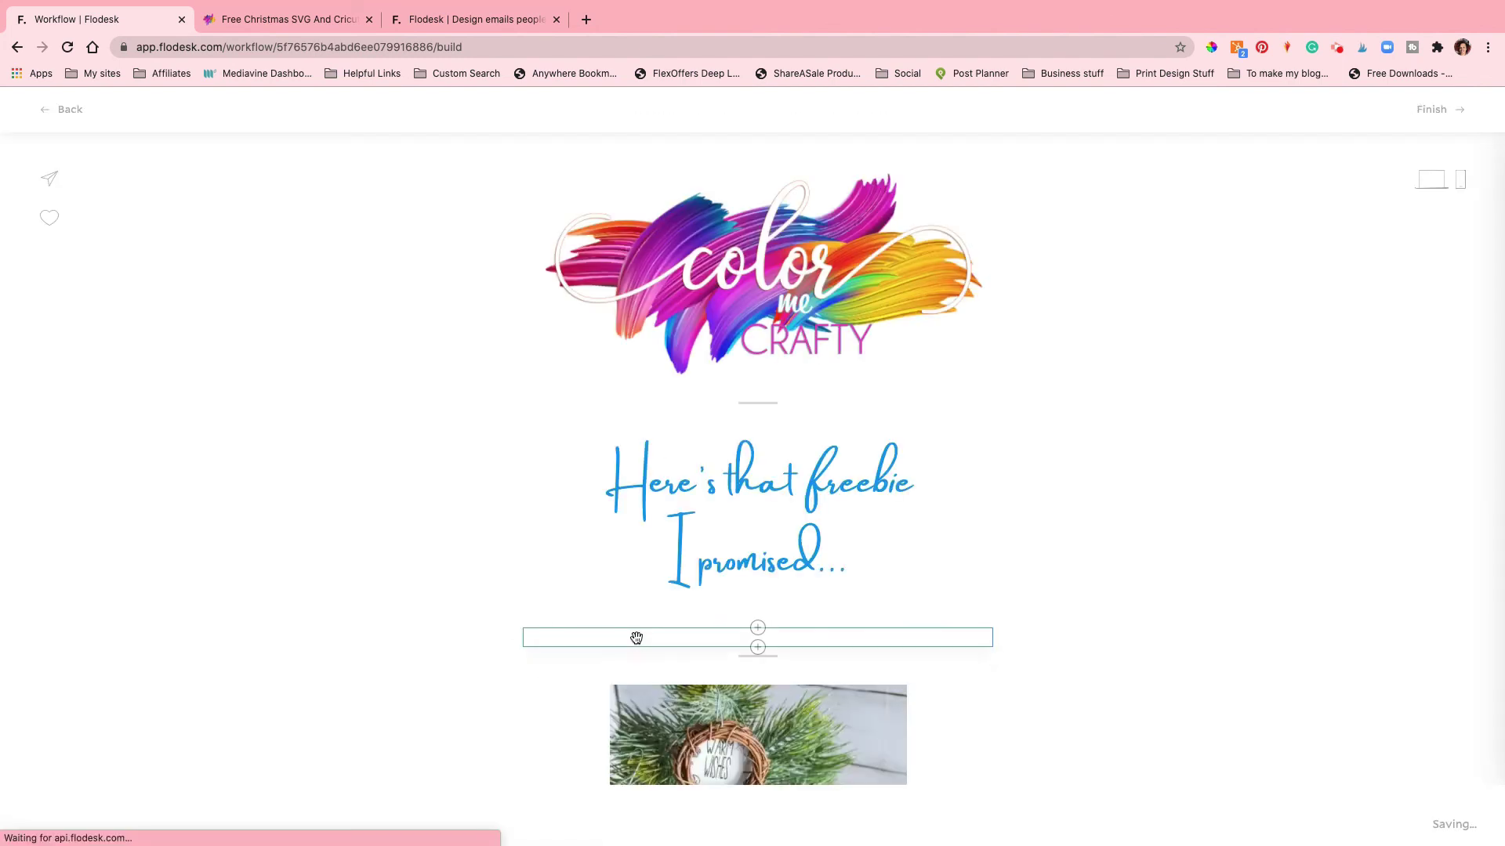
scroll(745, 675, down, 3)
scroll(745, 676, down, 2)
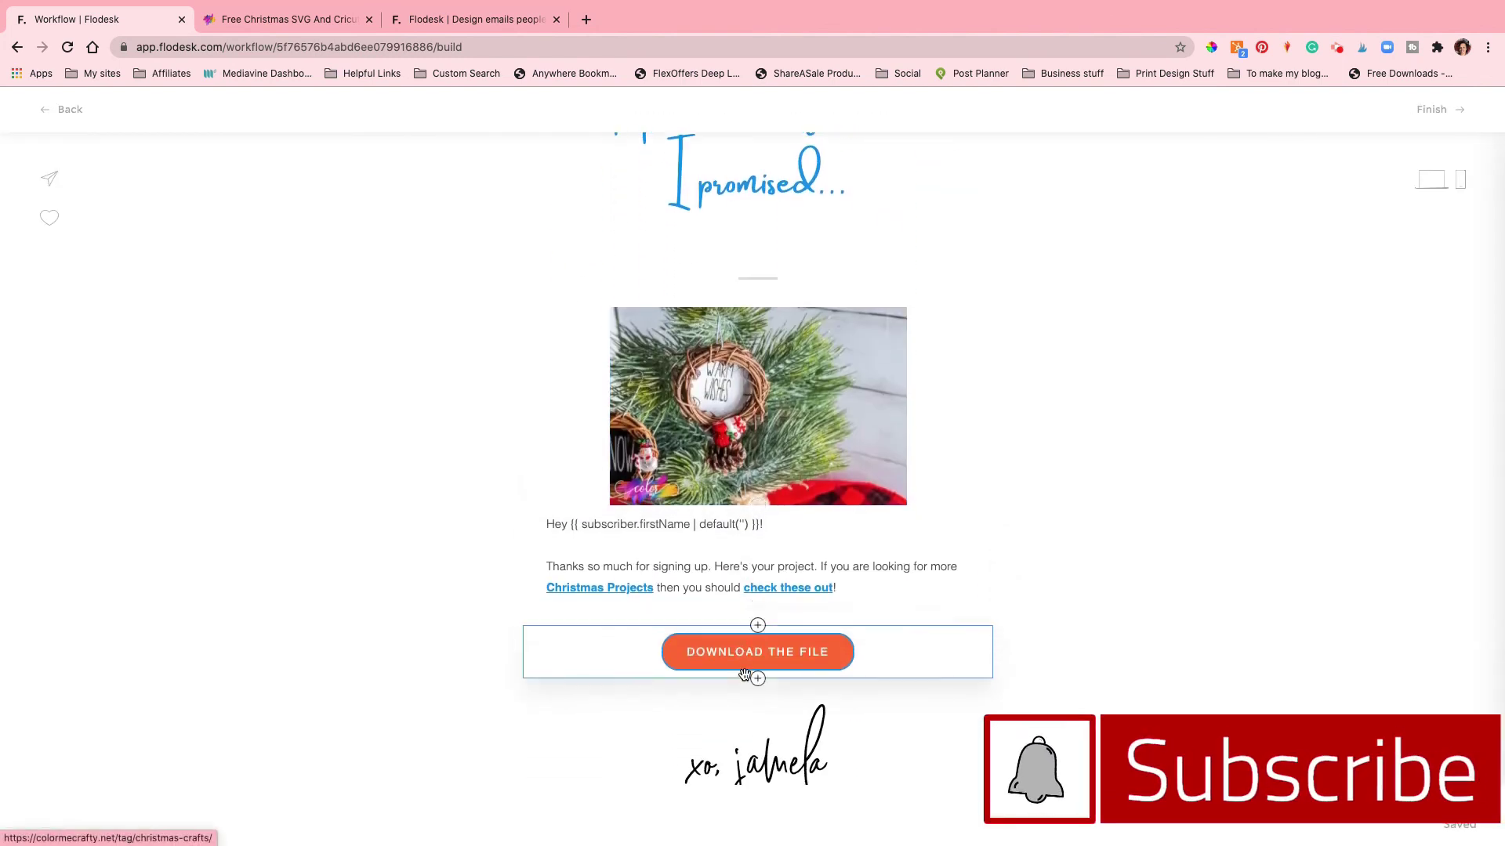
click(757, 657)
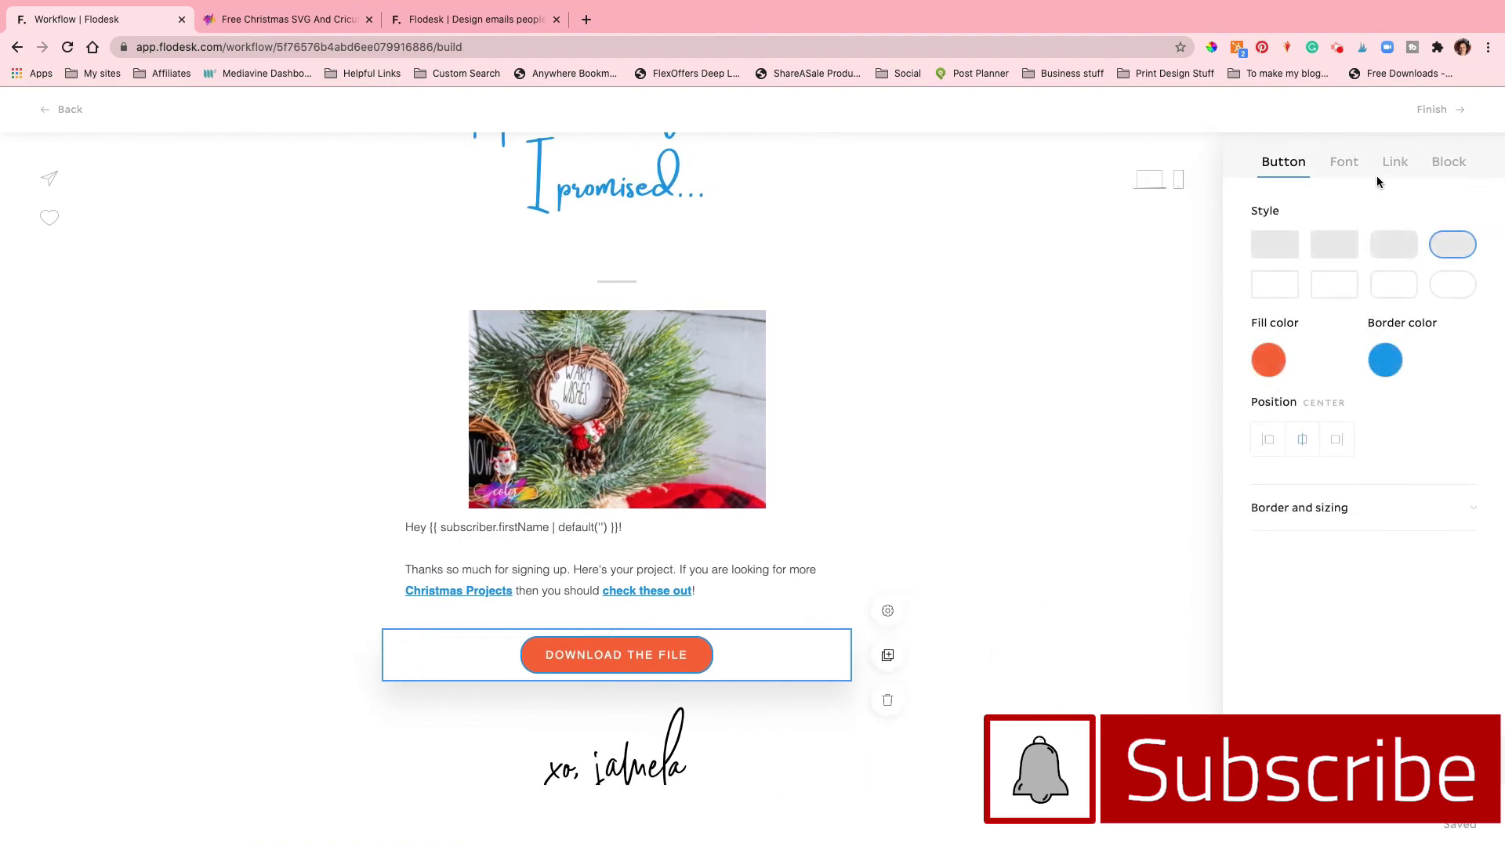
click(1398, 164)
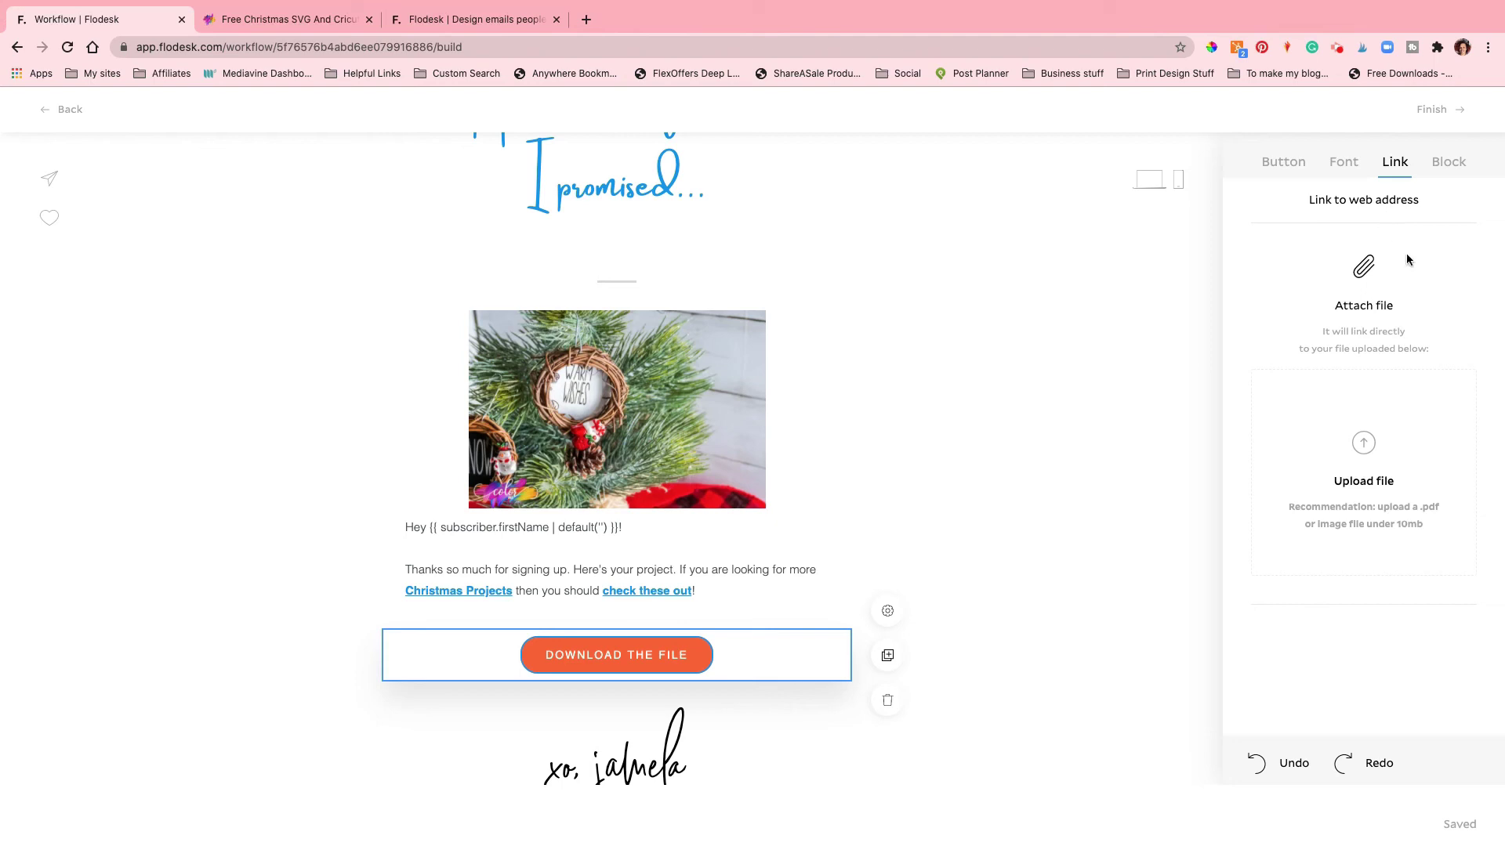
Step: Upload the Mini Ornament SVG zip from Today as the DOWNLOAD THE FILE button's attachment
click(1364, 444)
scroll(764, 283, down, 2)
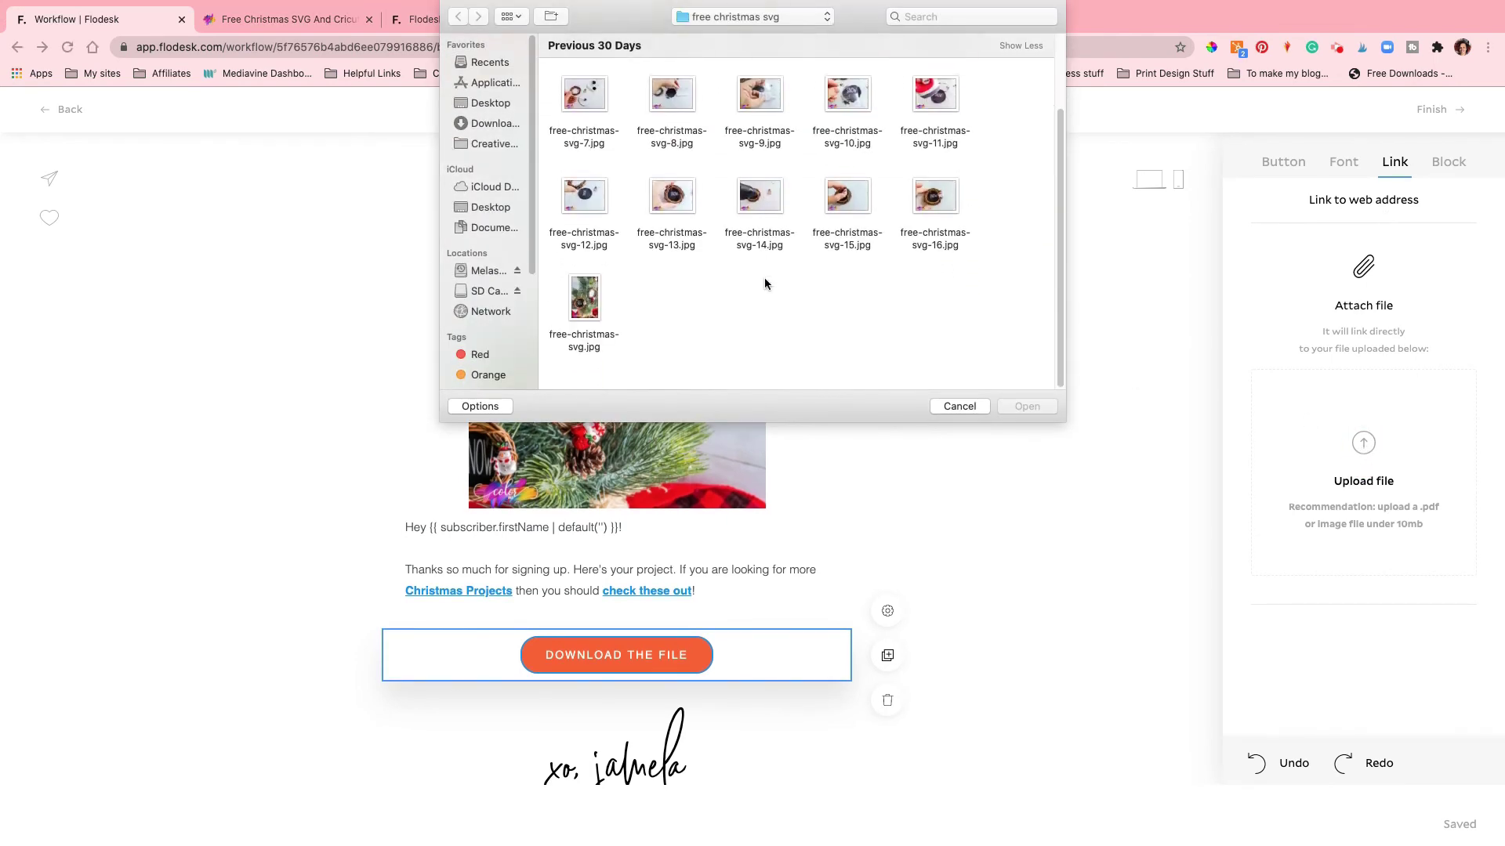
scroll(764, 277, up, 3)
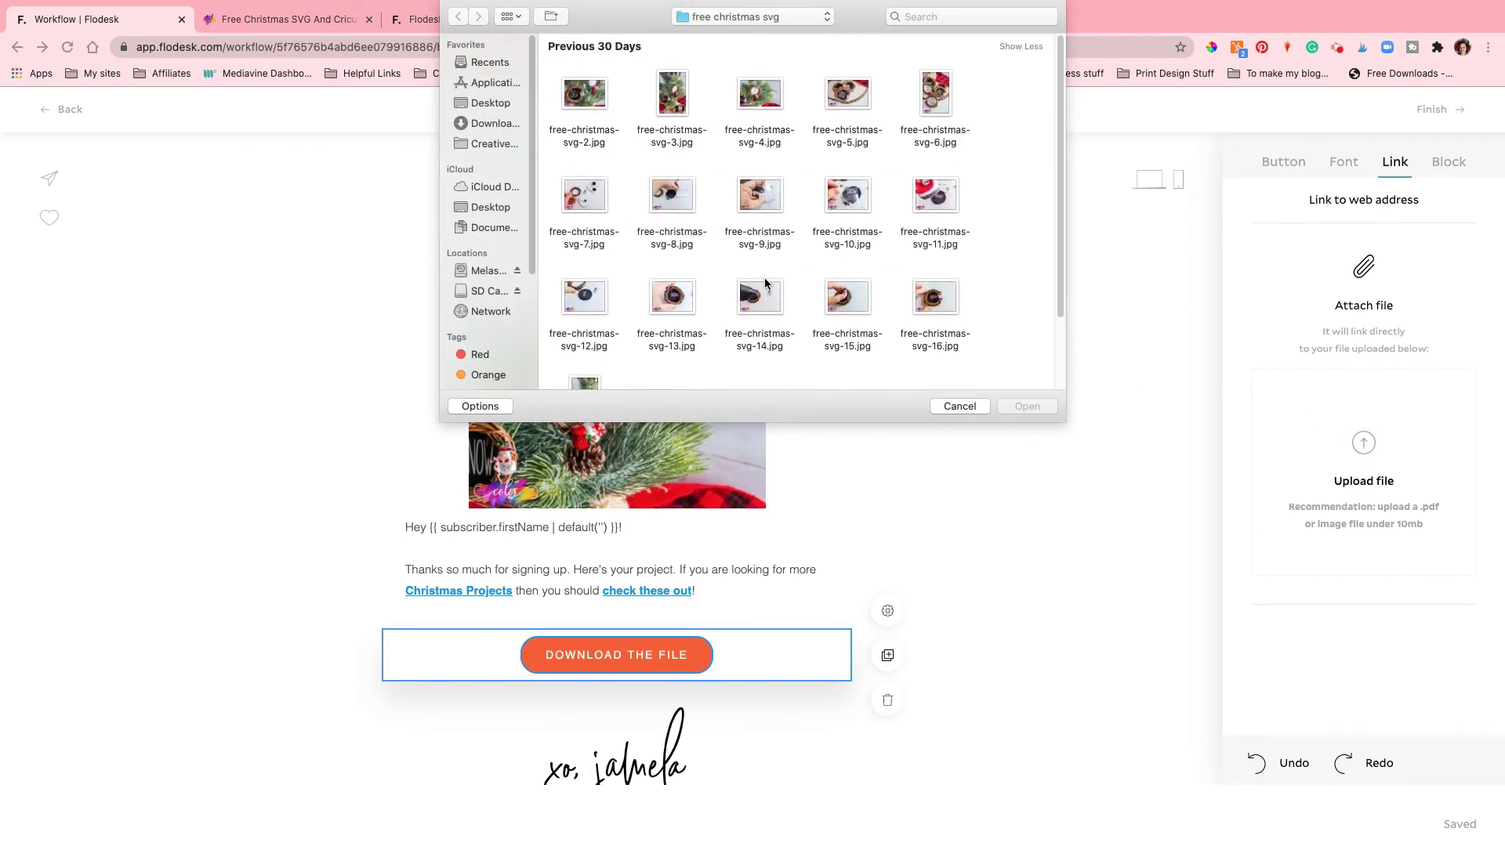
click(761, 23)
click(756, 43)
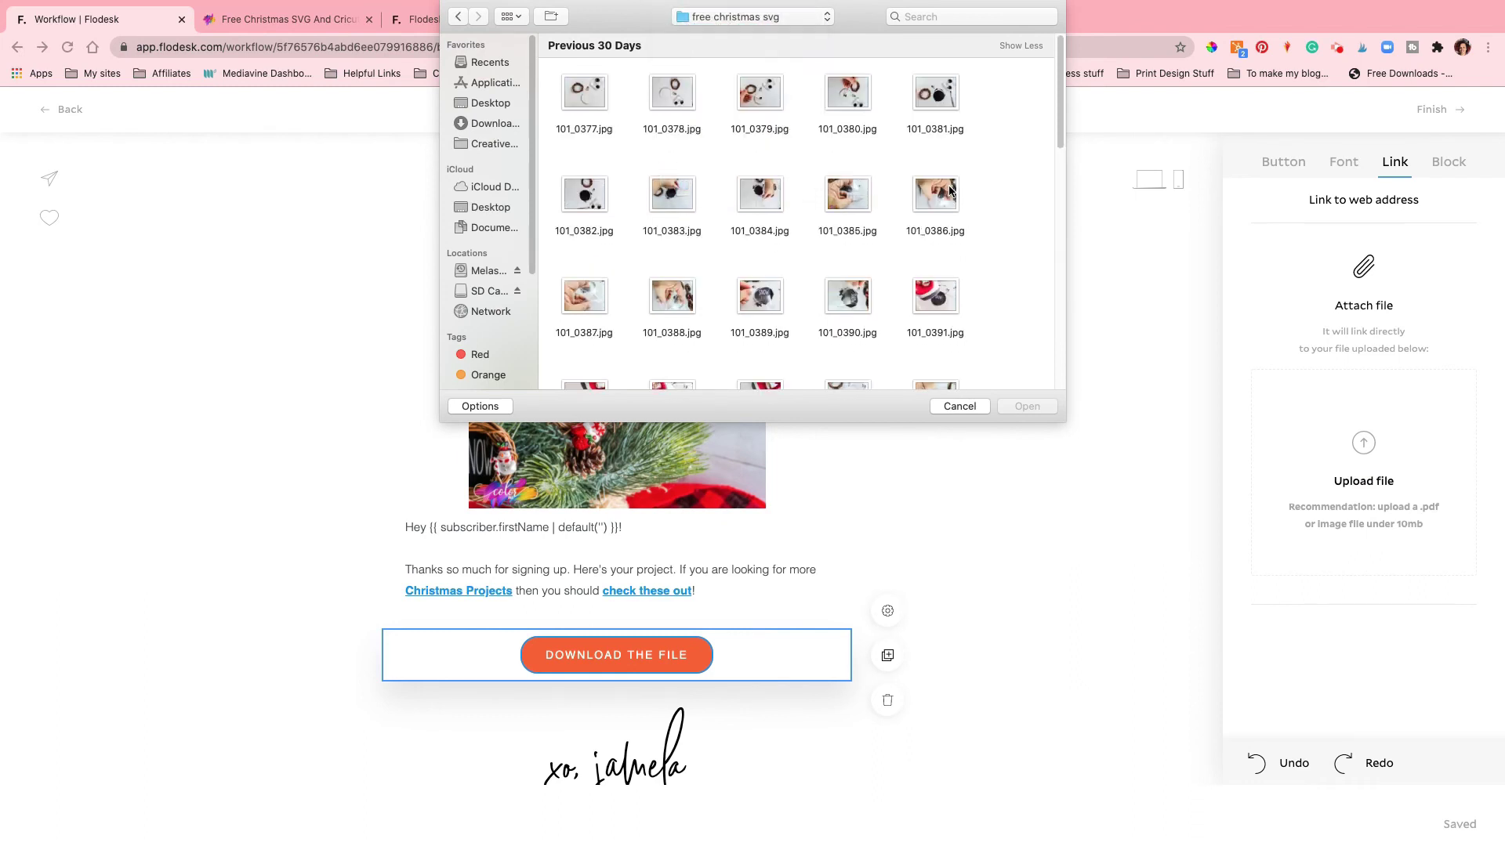
scroll(946, 235, down, 10)
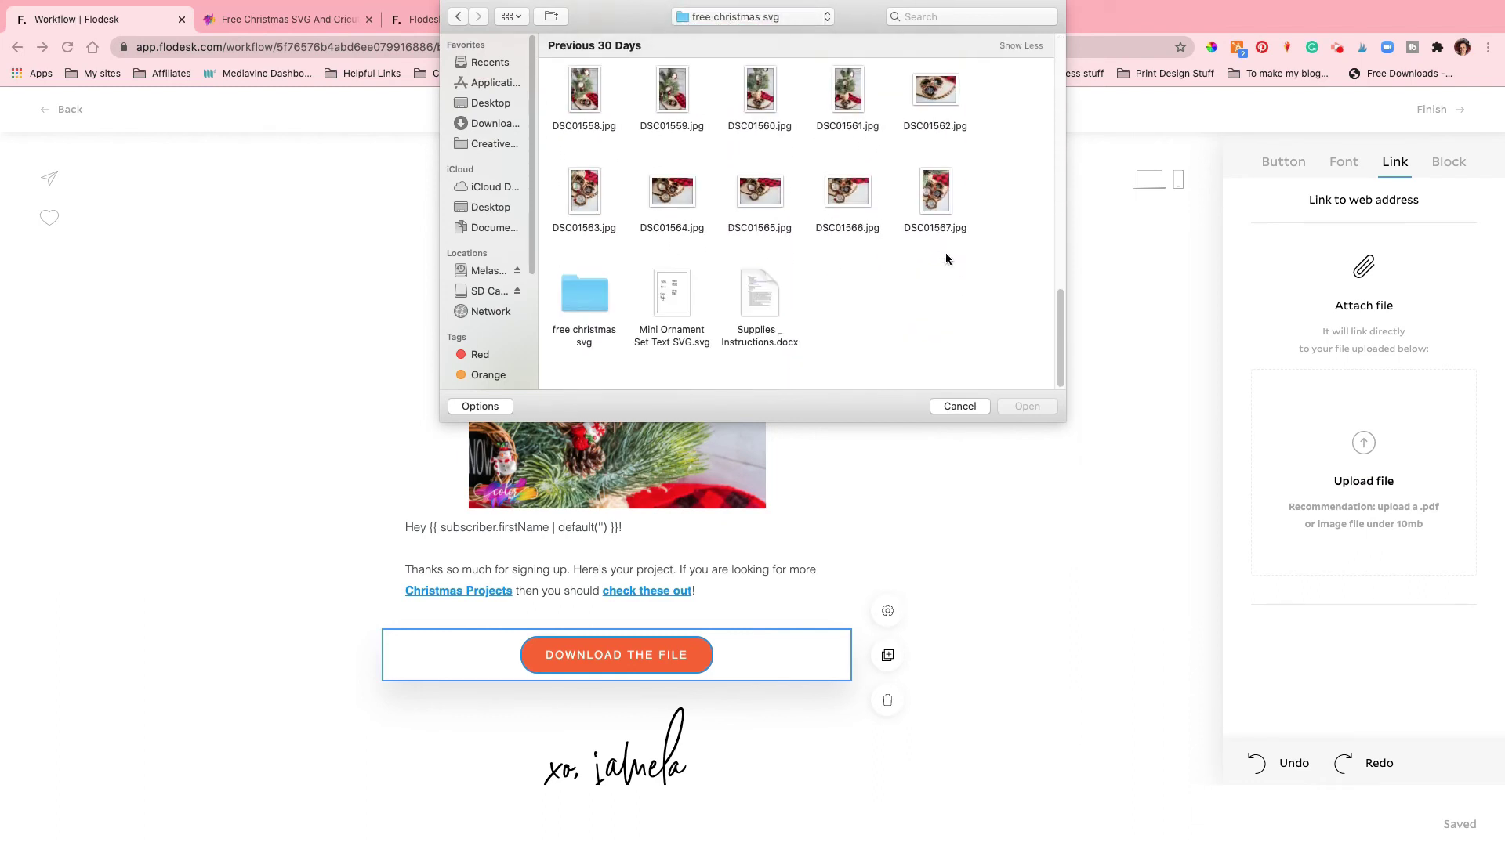
scroll(650, 235, up, 10)
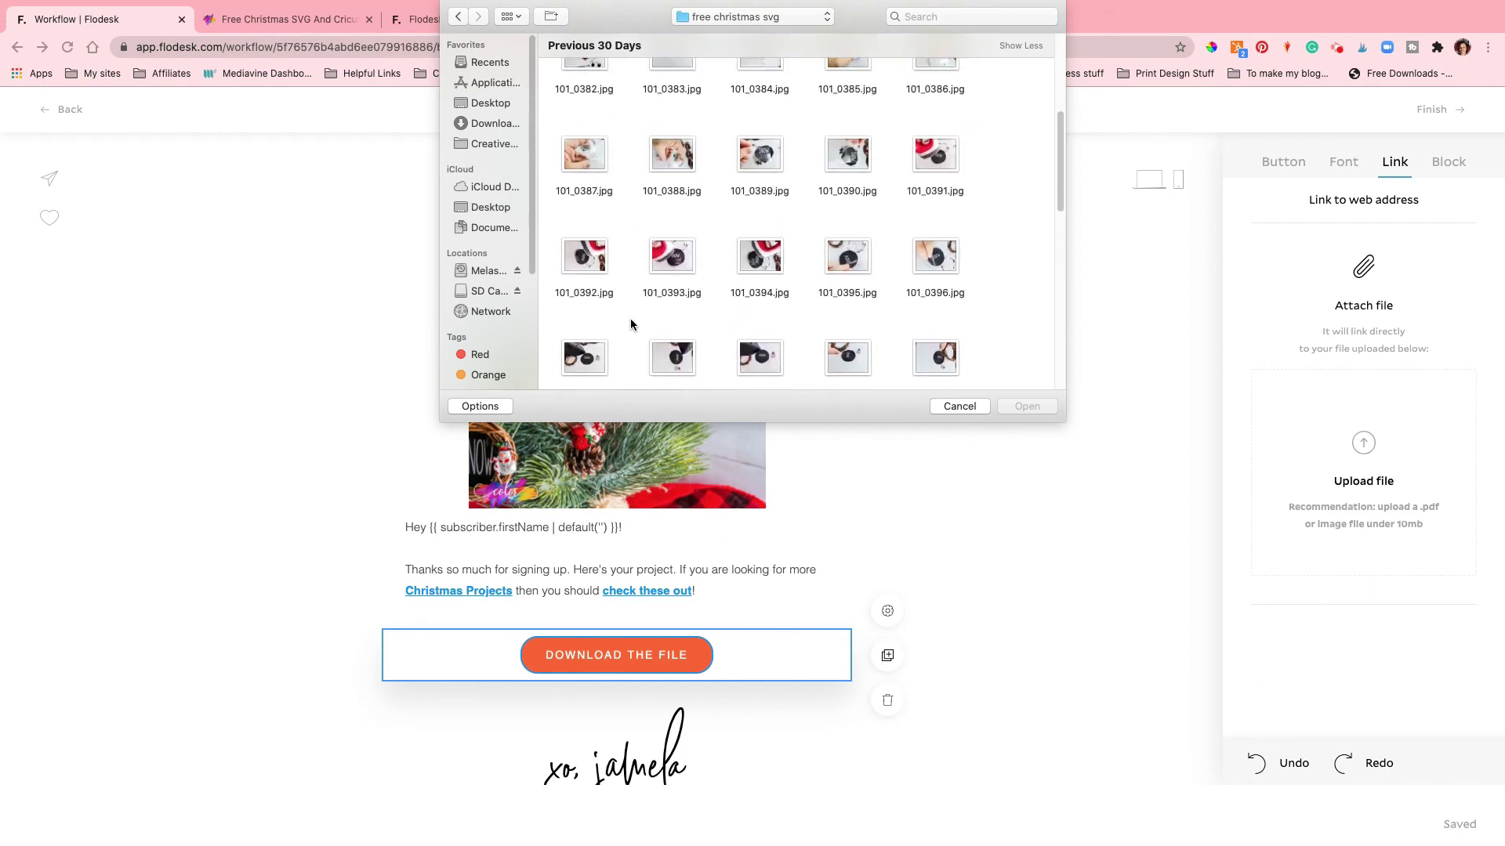
scroll(647, 149, up, 2)
click(584, 94)
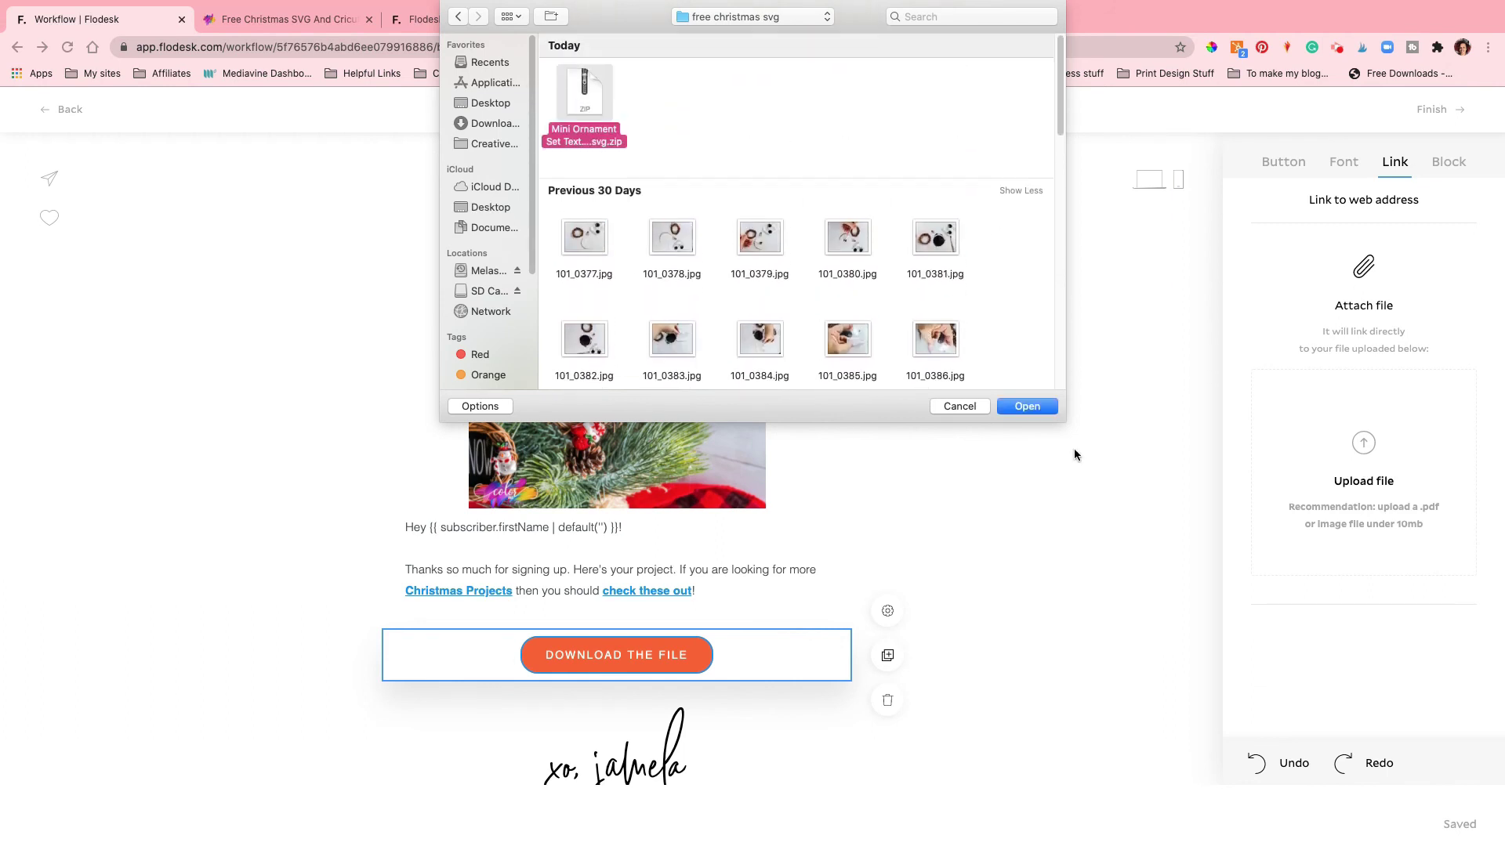
click(1027, 406)
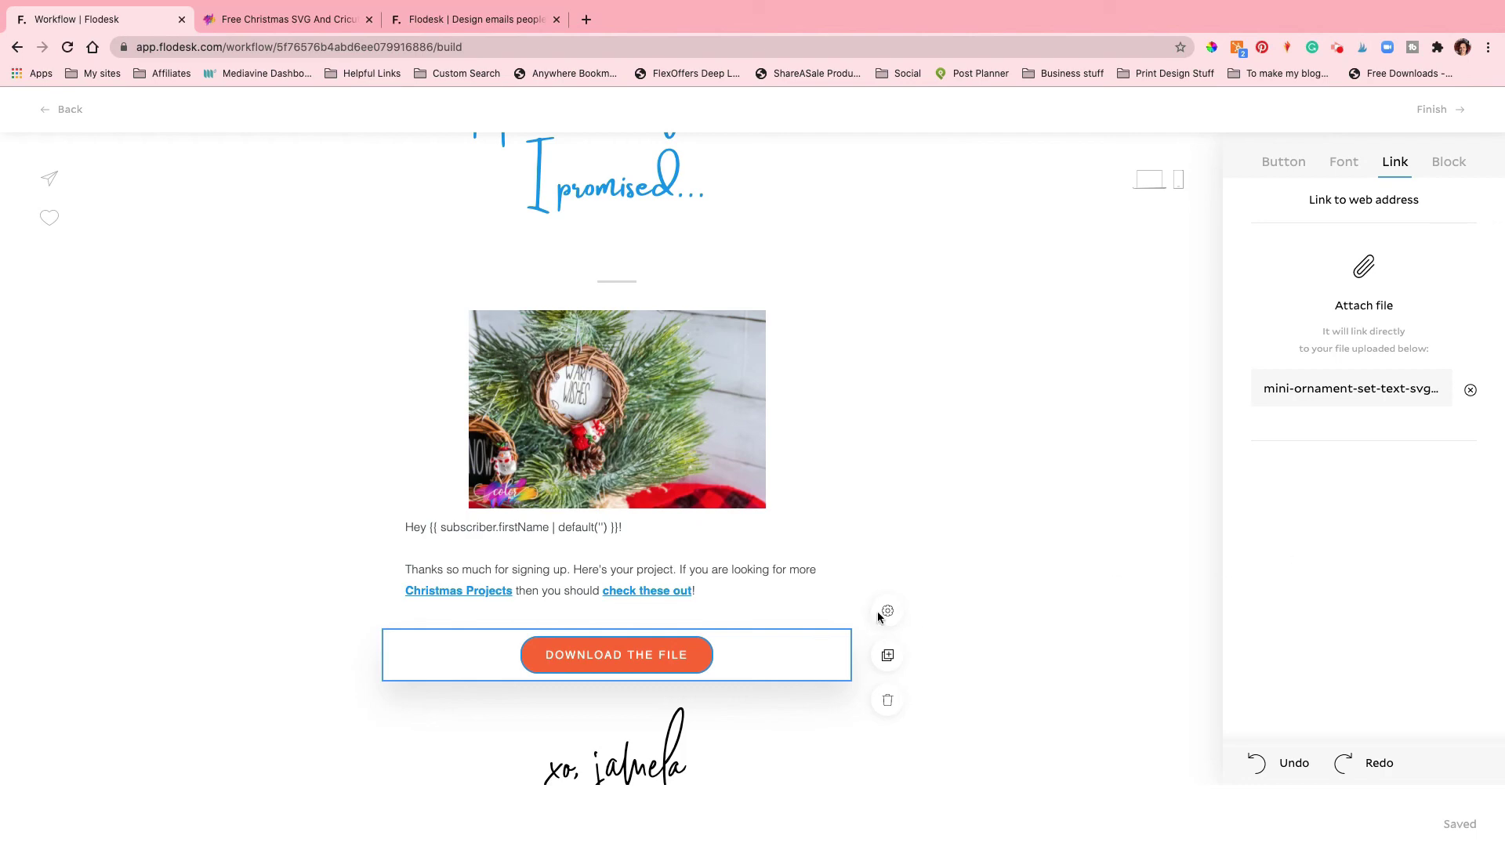
Step: Finish the Your free Download email and publish the Free Christmas SVG workflow now
scroll(1050, 634, down, 6)
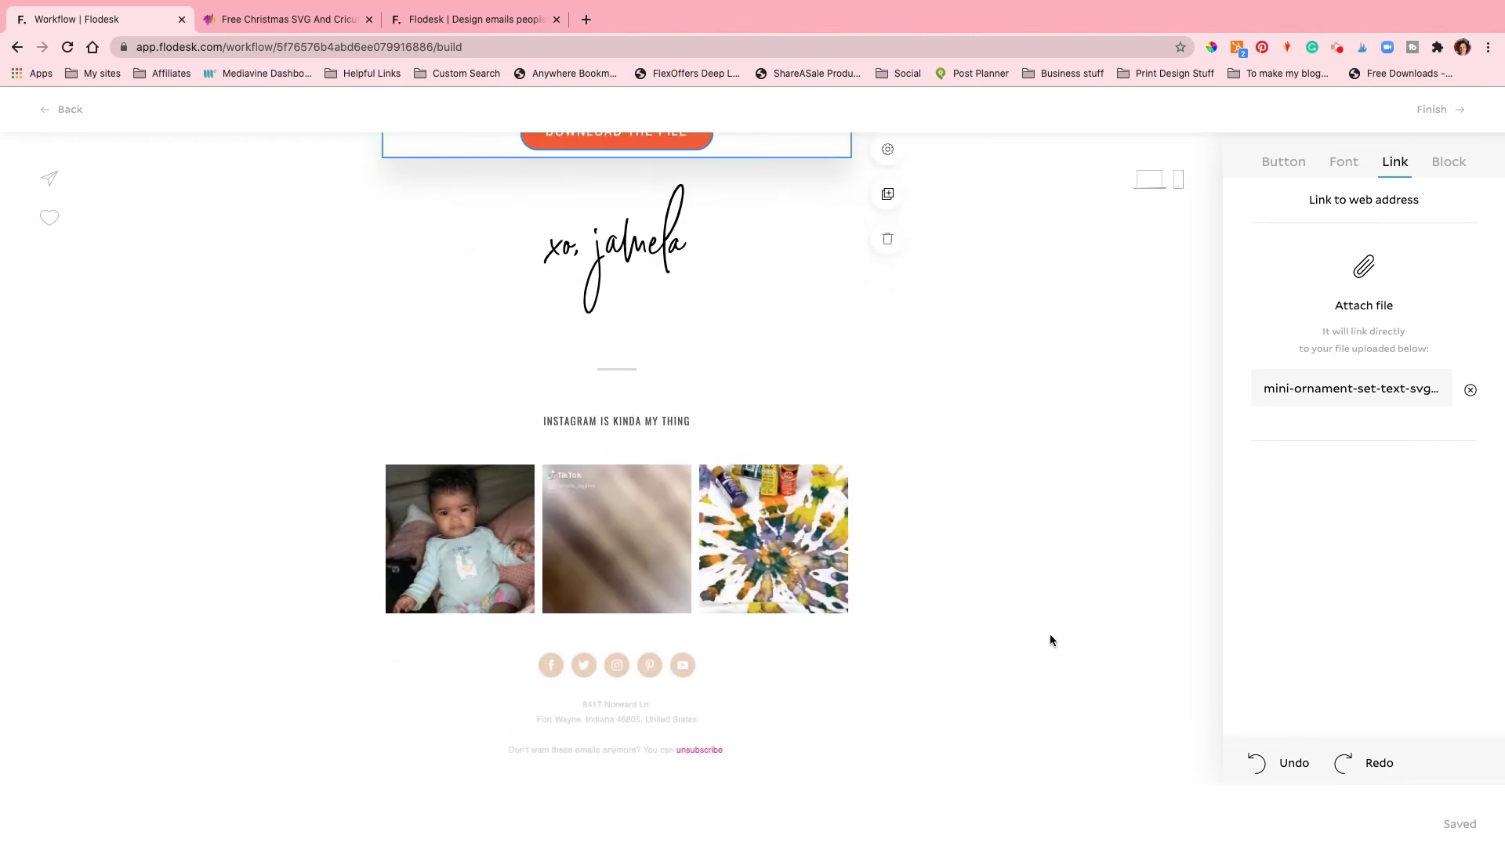
scroll(1050, 638, up, 1)
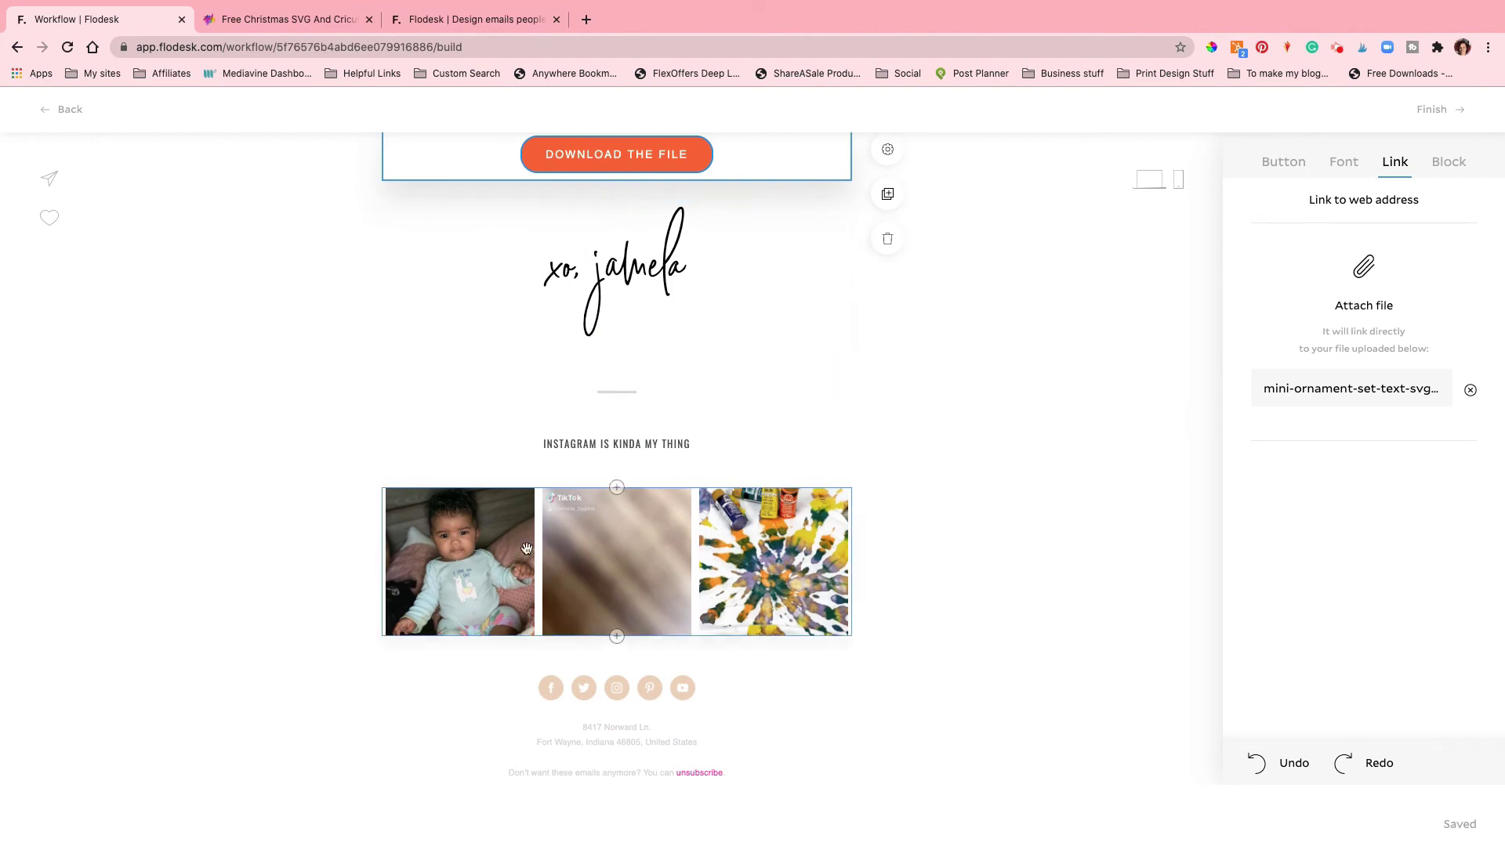
scroll(934, 492, up, 2)
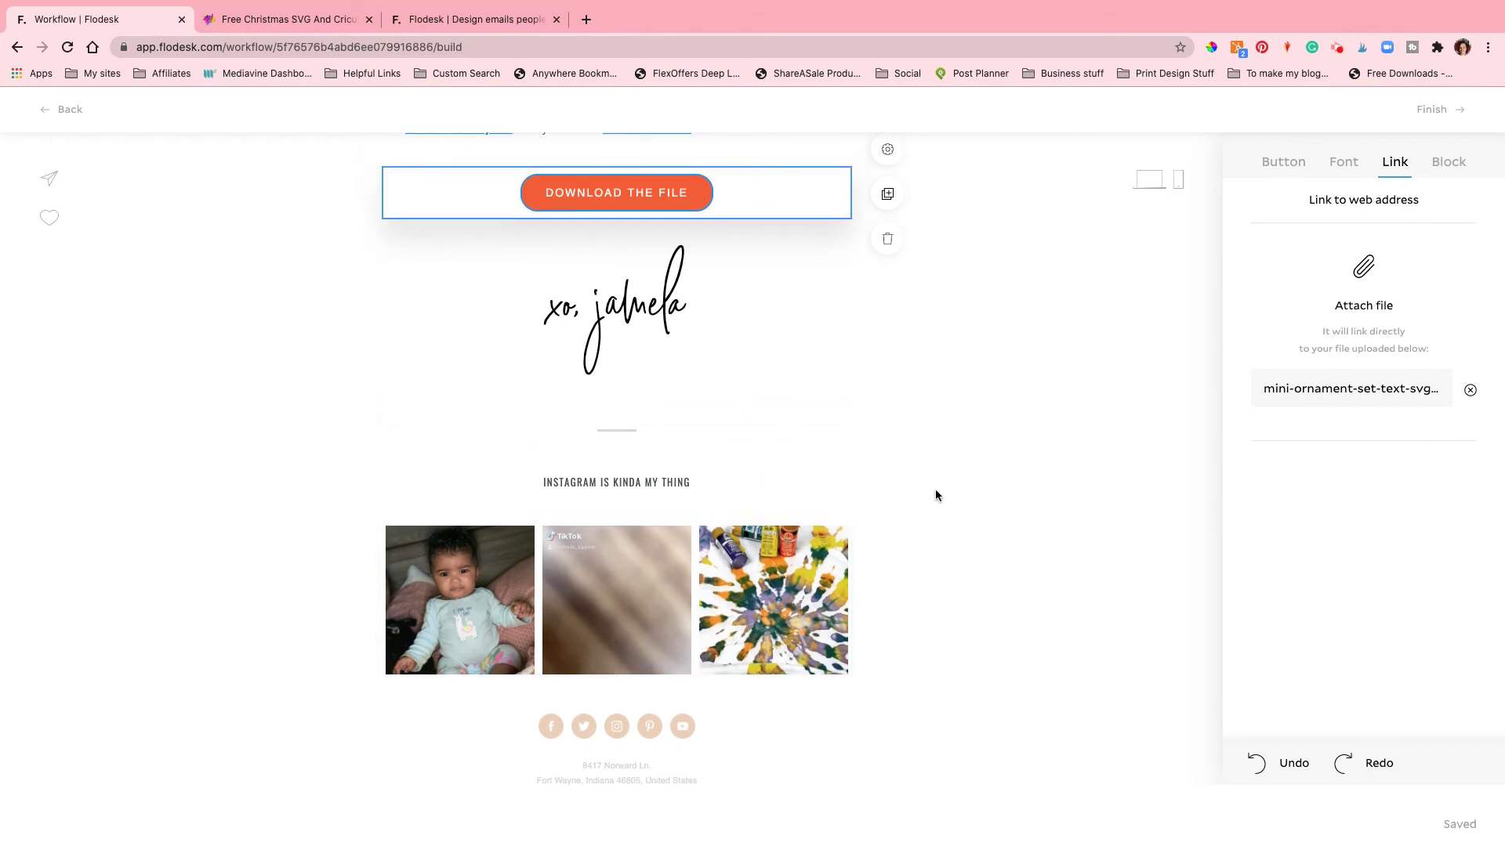
scroll(934, 489, up, 10)
click(1432, 111)
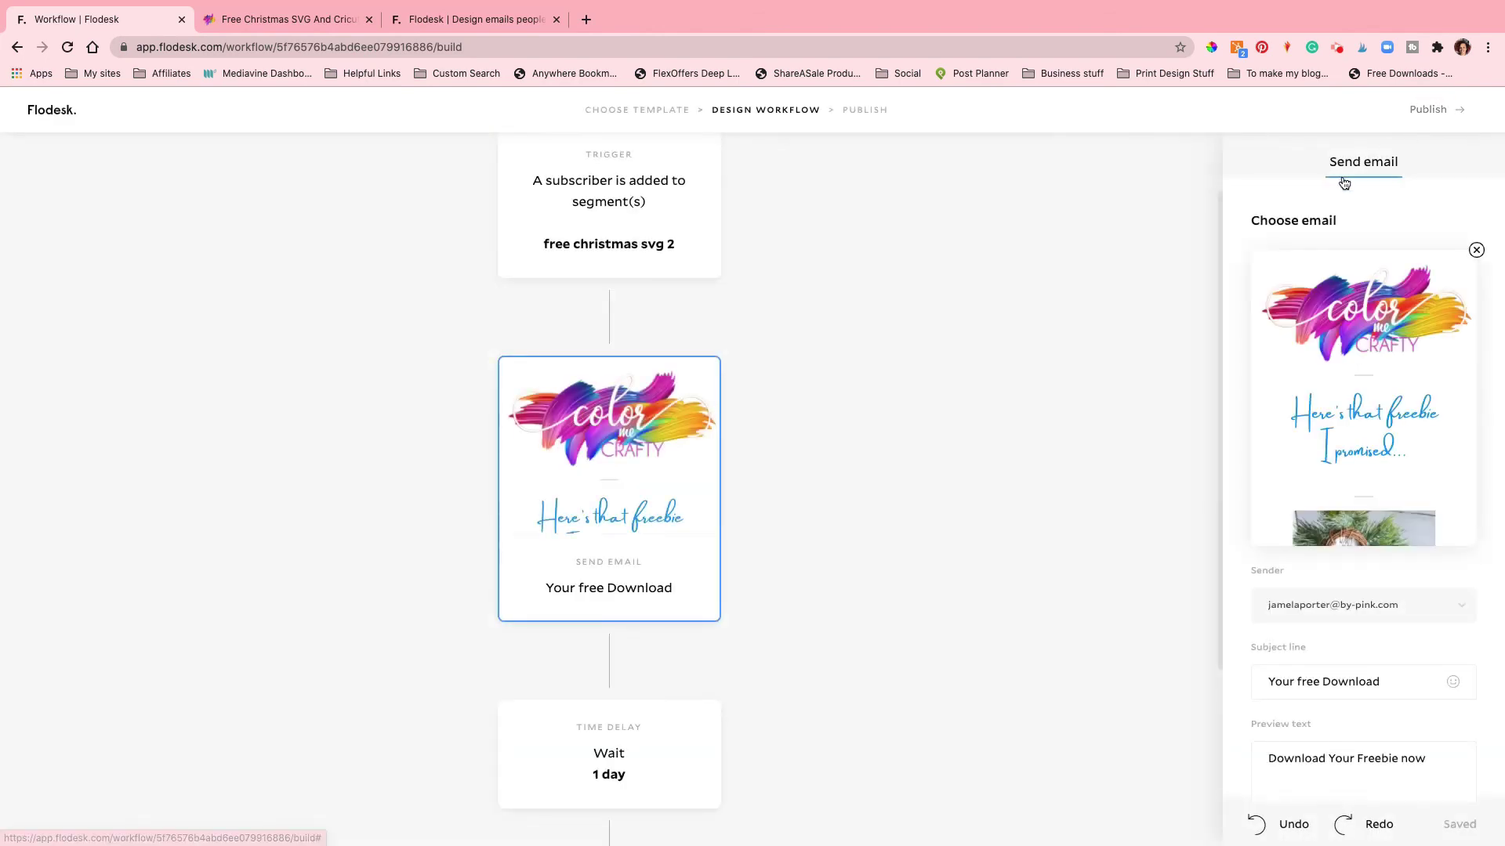
click(1433, 112)
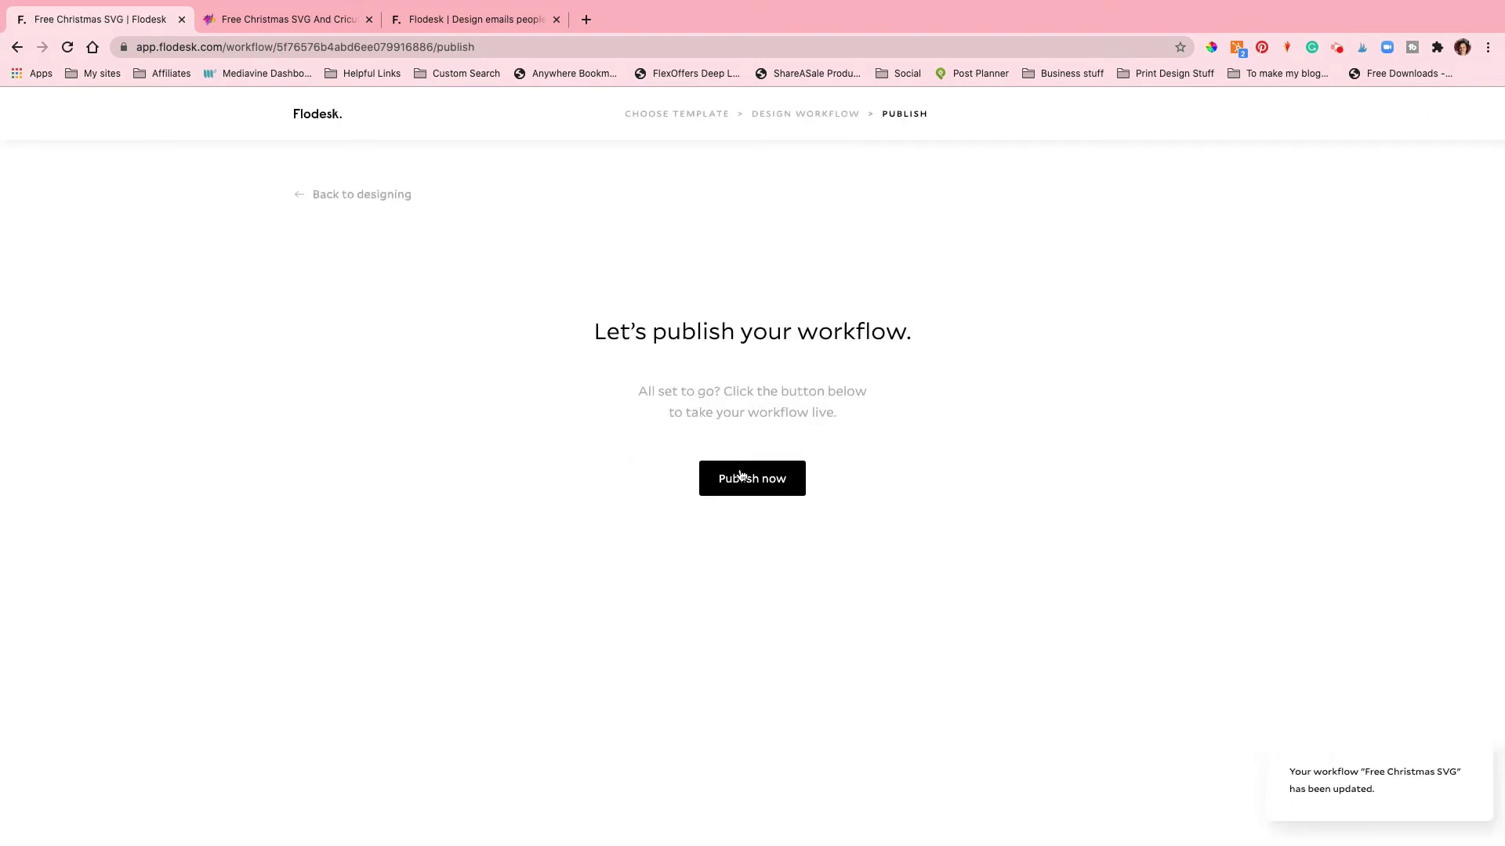
click(741, 476)
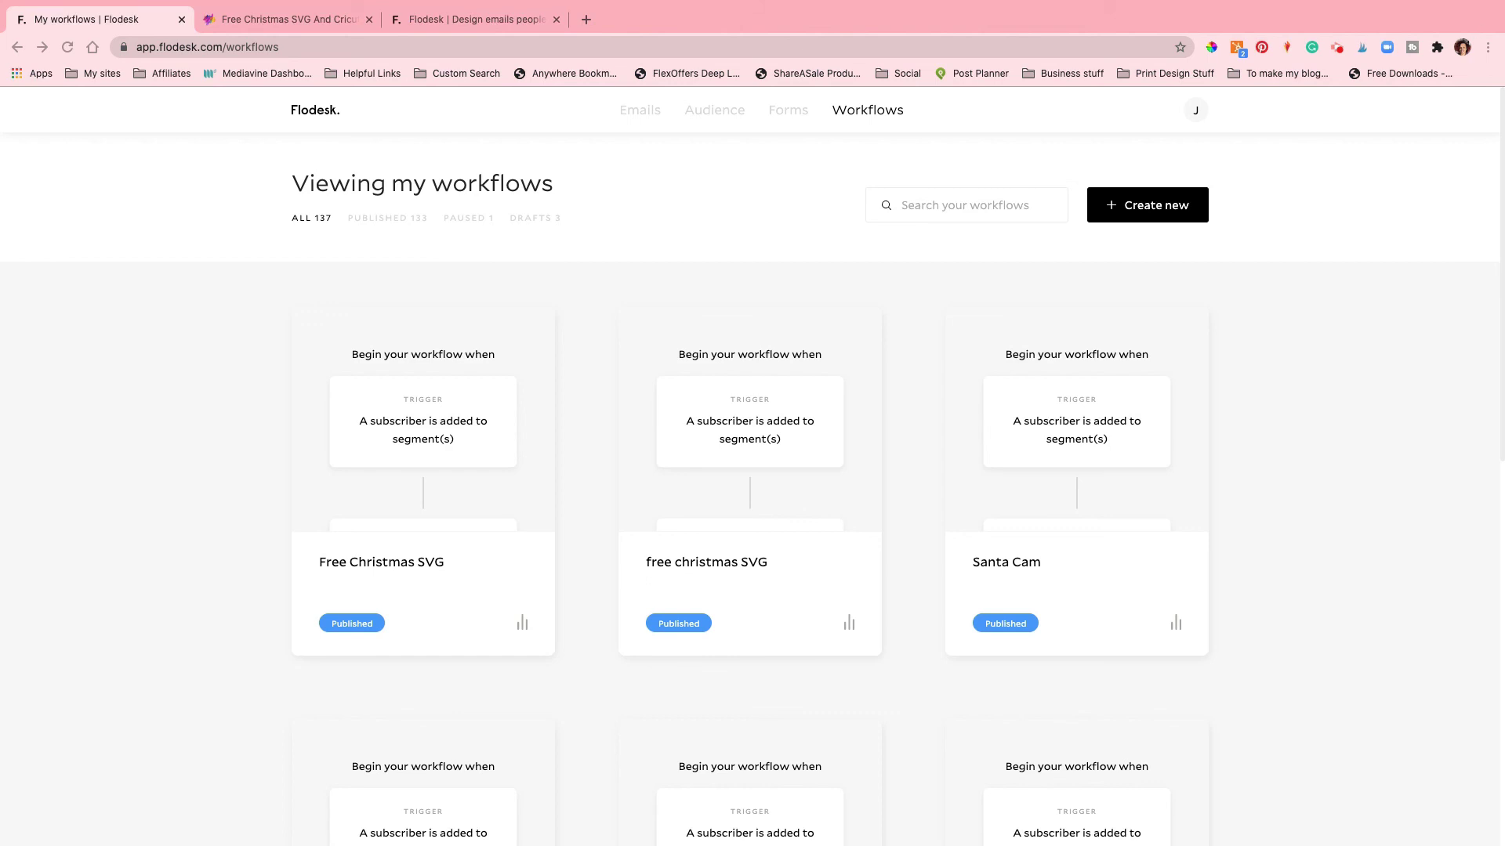
Step: Go through Segments to the Forms page and open the Full page with image form's actions menu
mouse_move(708, 118)
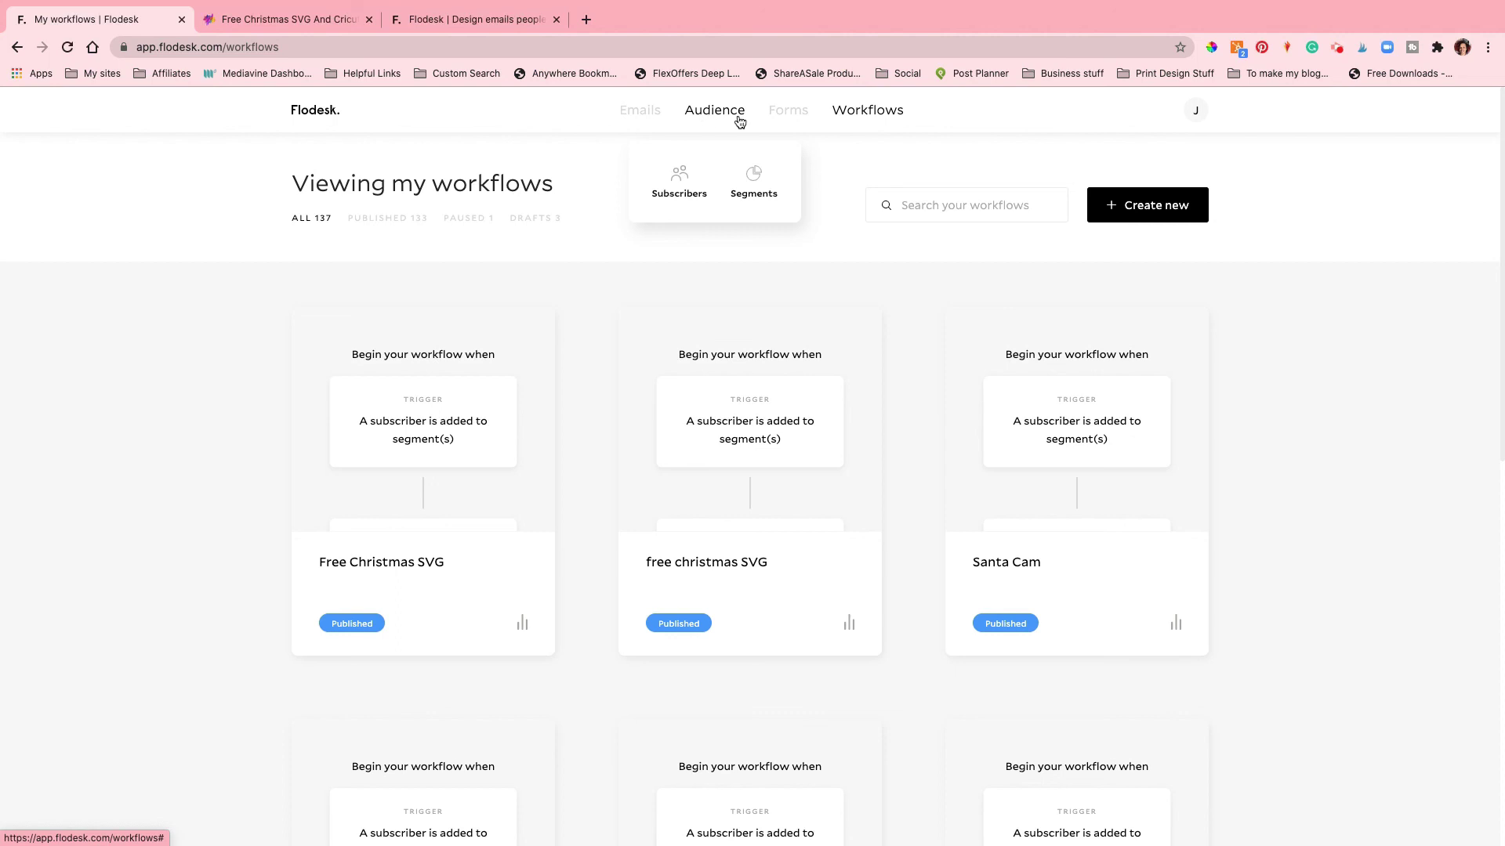
click(753, 185)
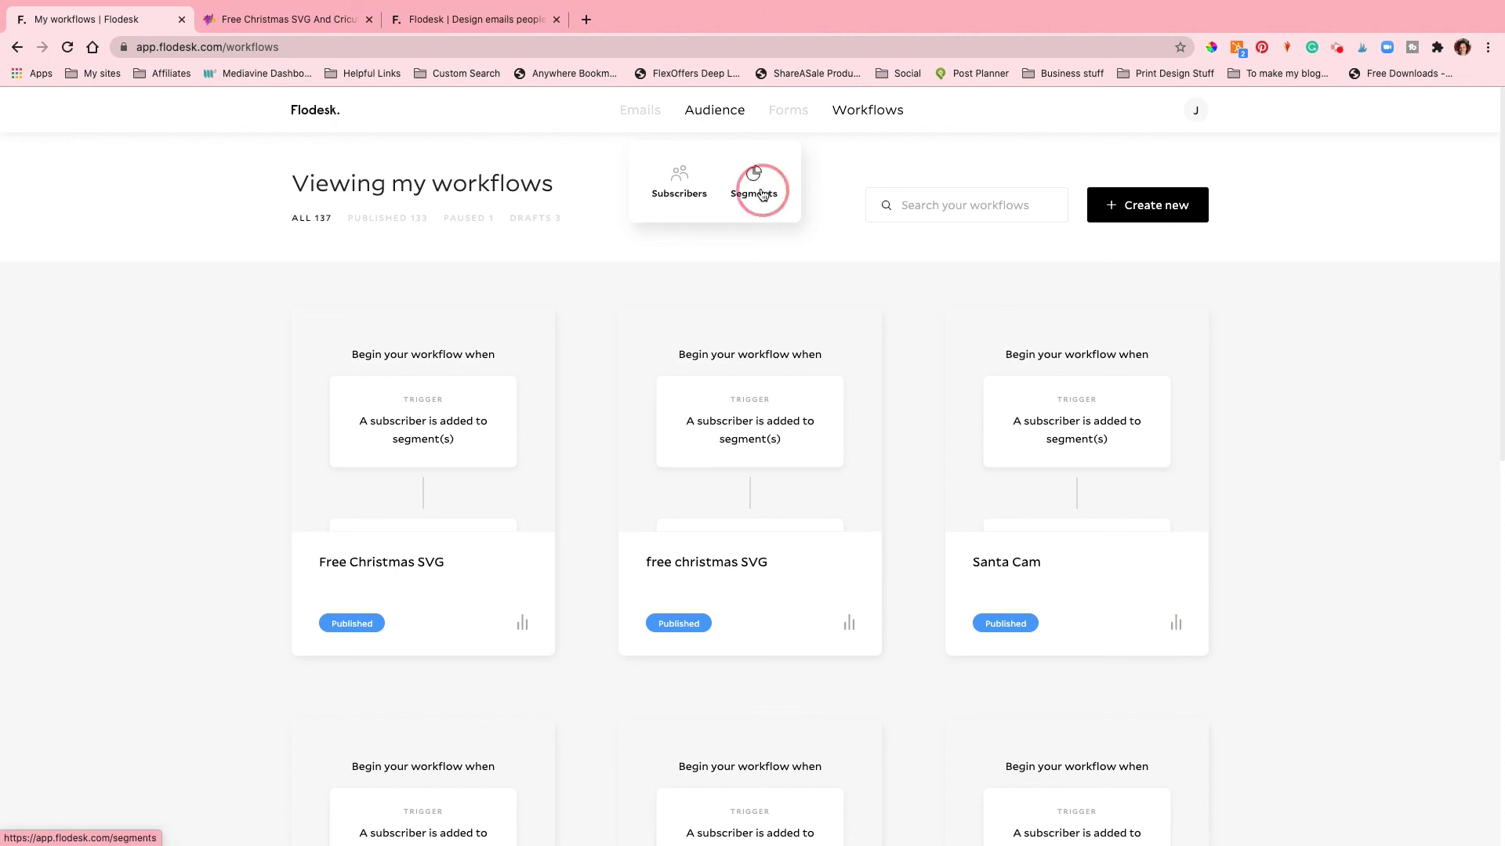
click(777, 110)
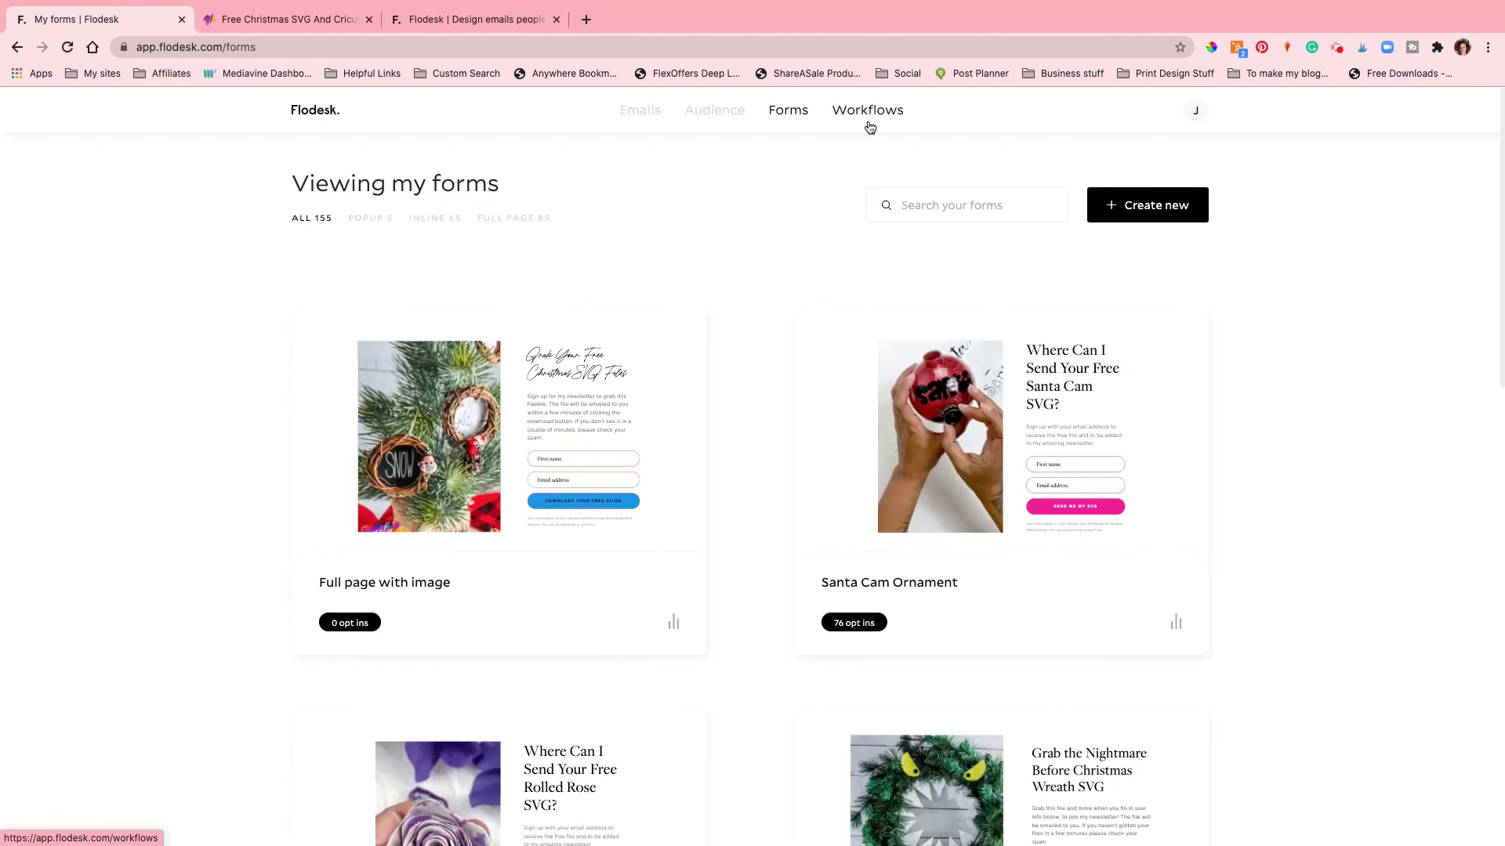
scroll(717, 296, down, 1)
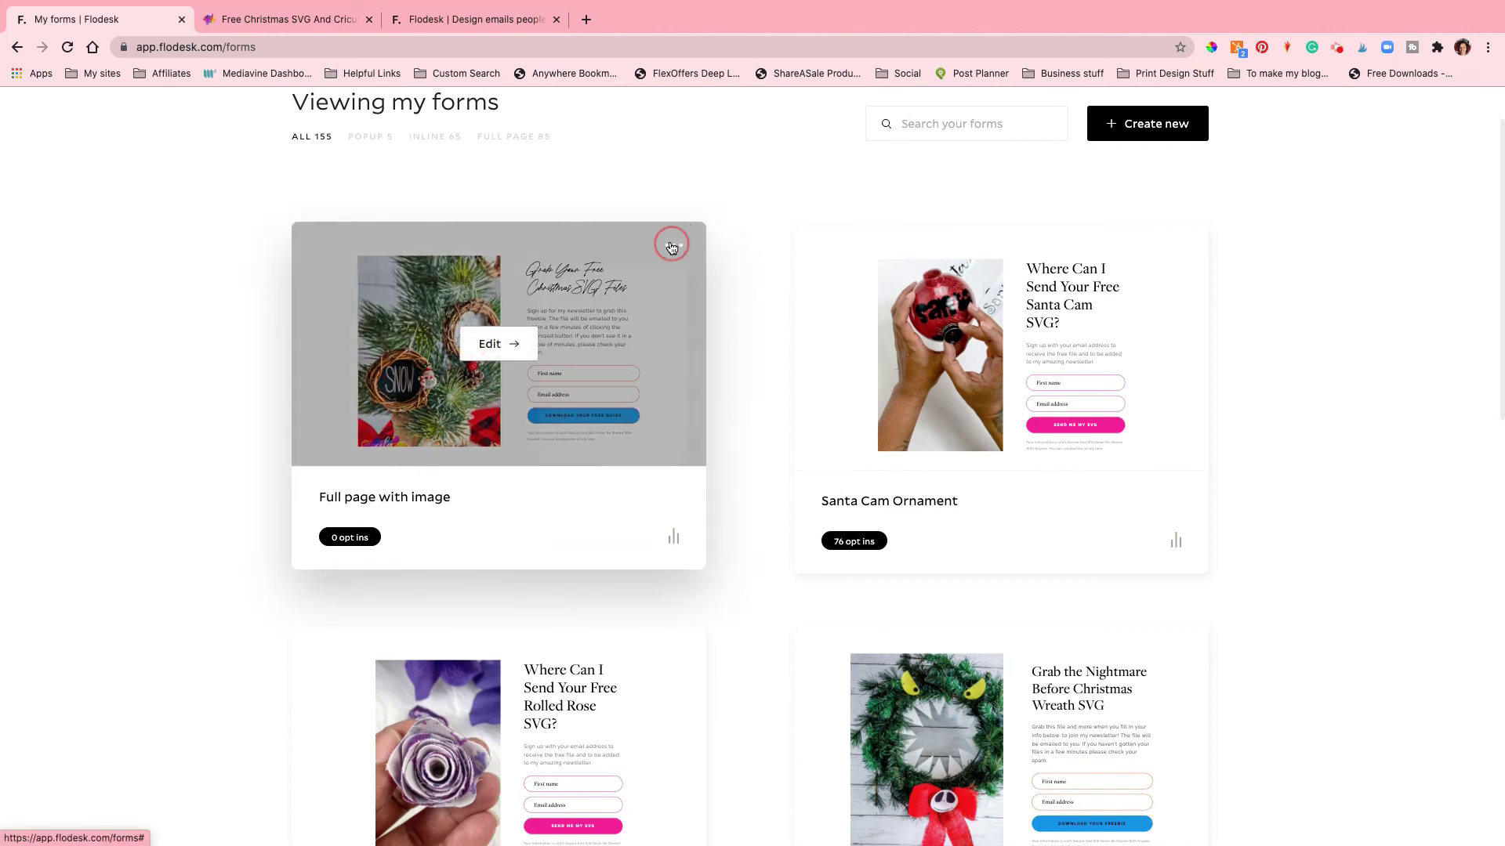
click(672, 248)
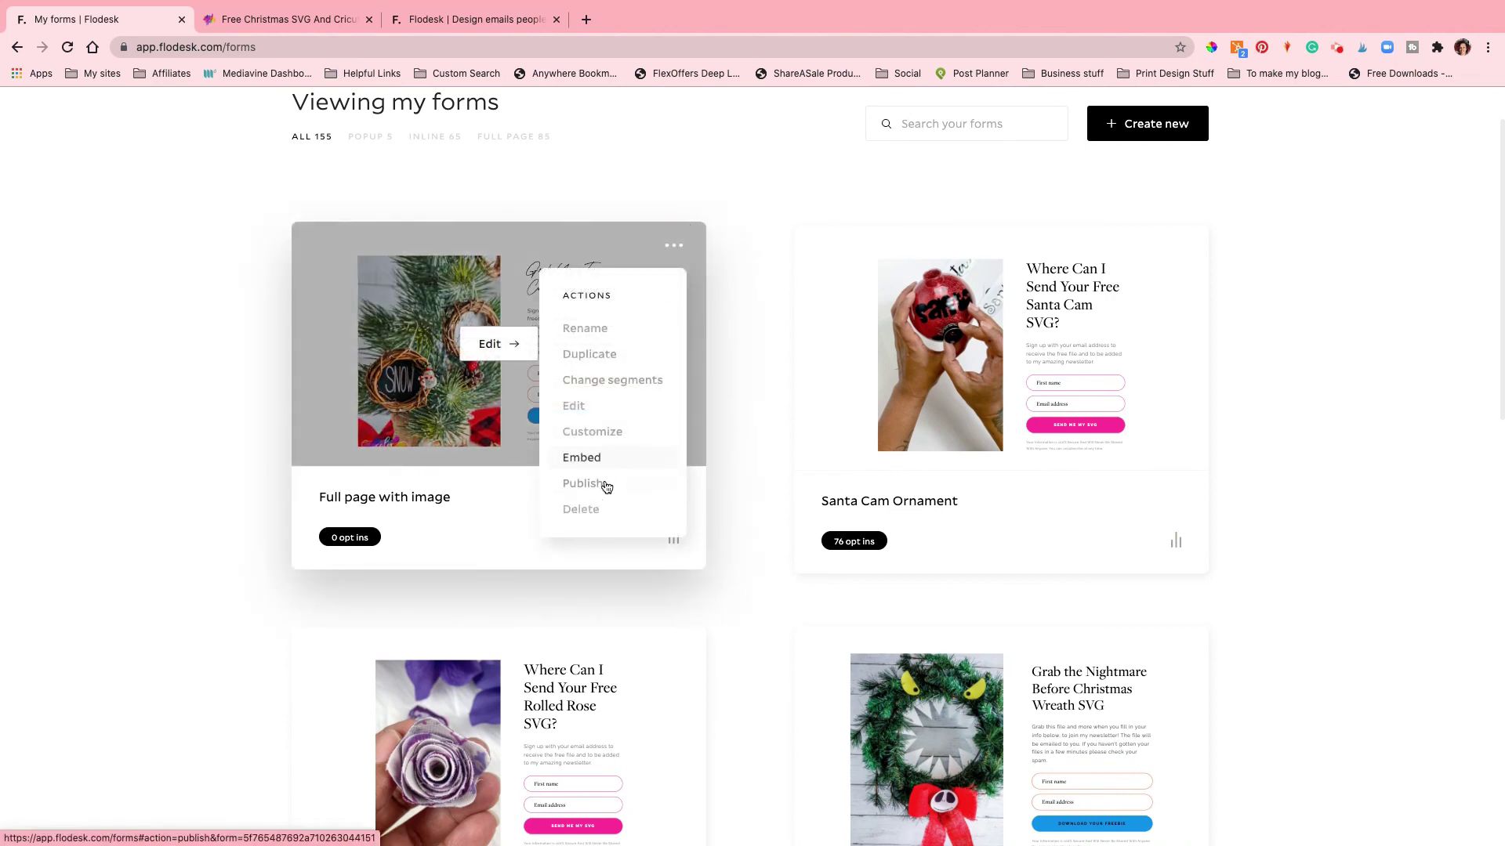
Step: Rename the Full page with image form to 'Christmas SVG' and save it
click(586, 329)
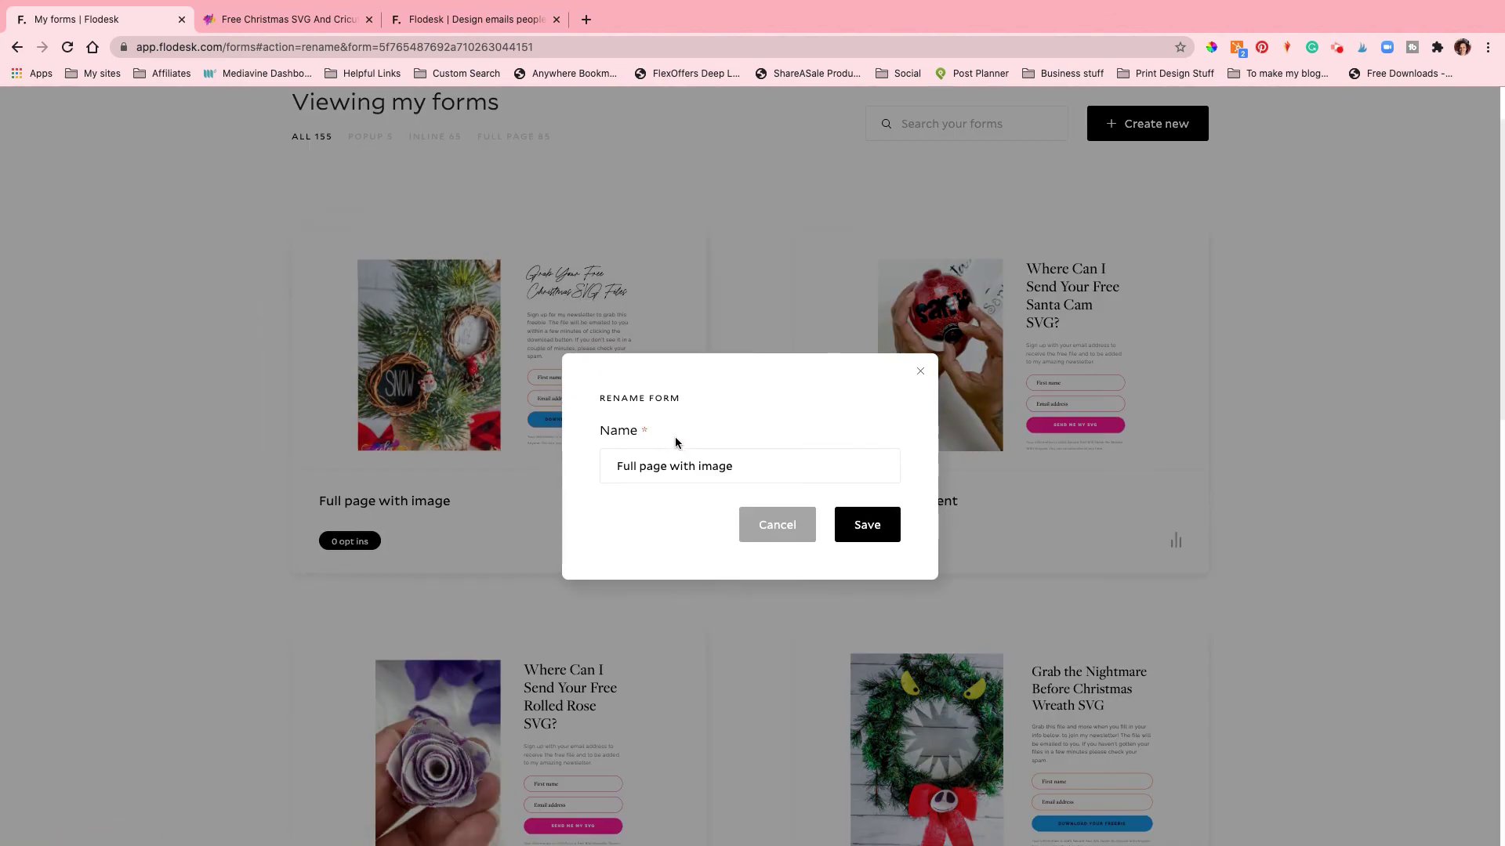
triple_click(687, 460)
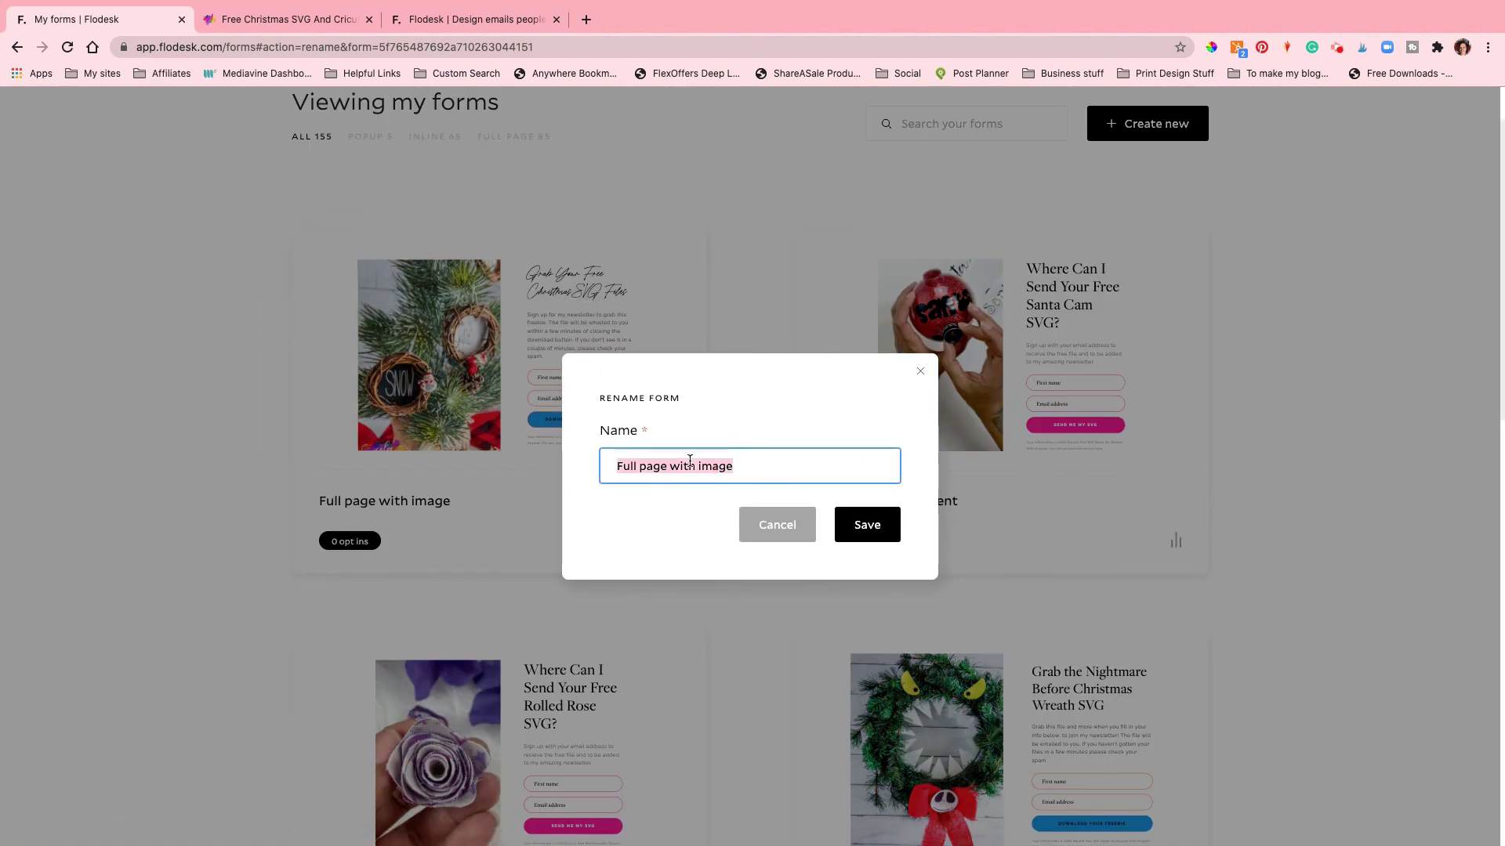
text(Christm)
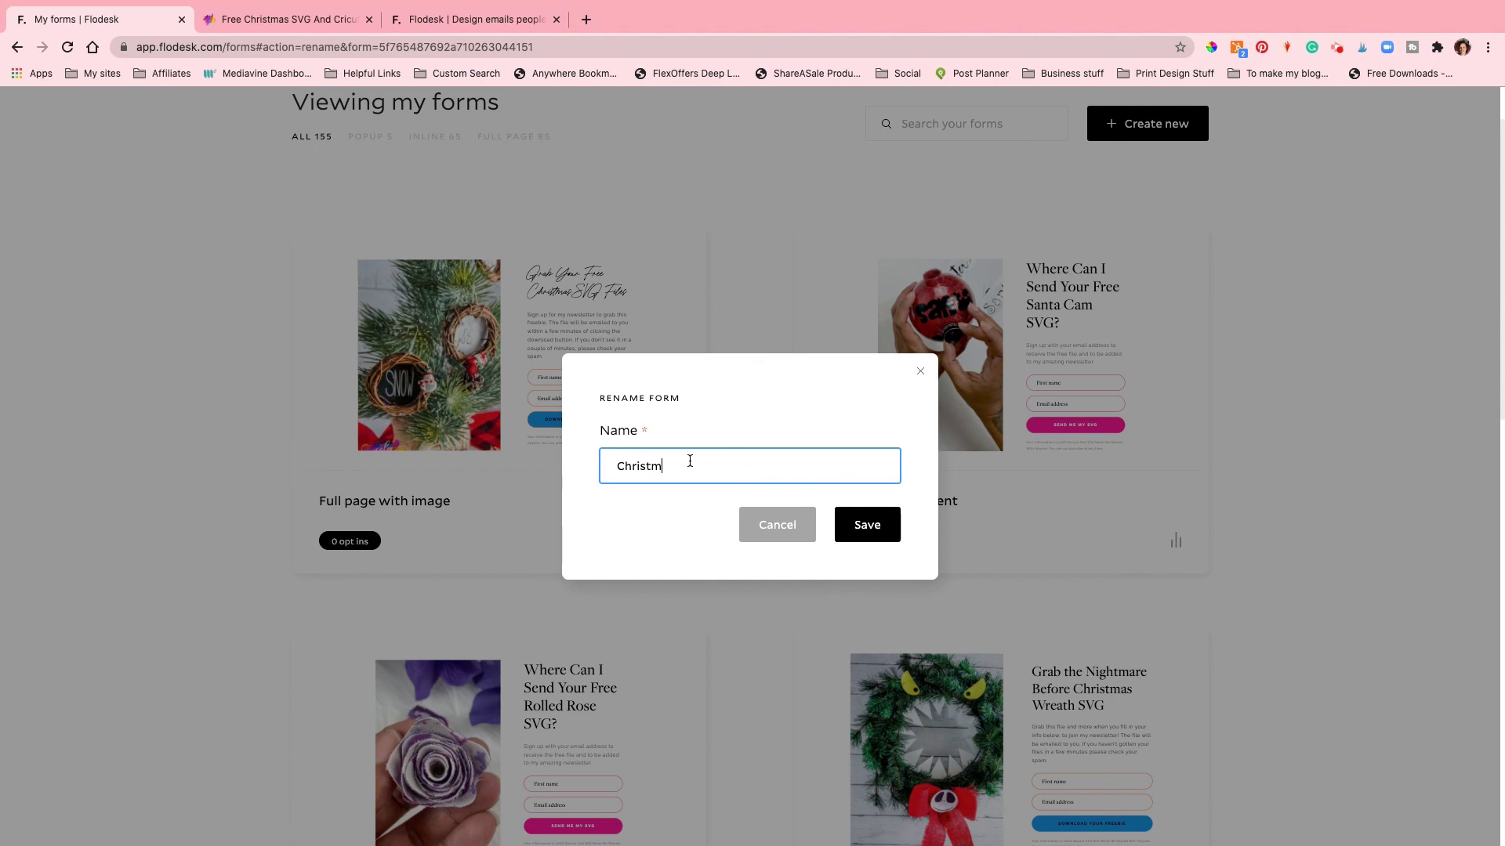
text(as SVG)
click(839, 524)
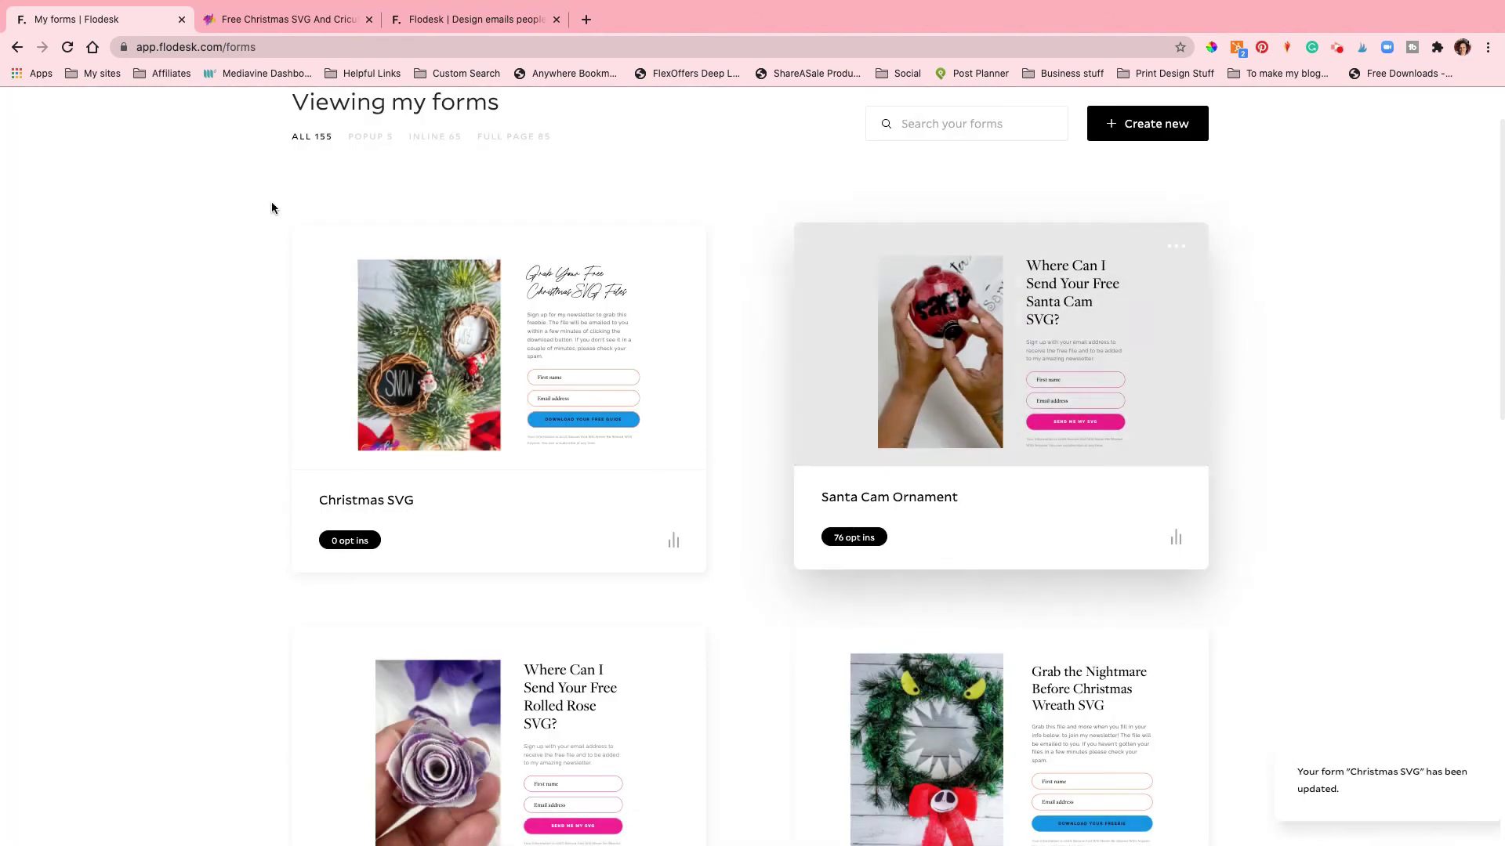
scroll(666, 199, up, 2)
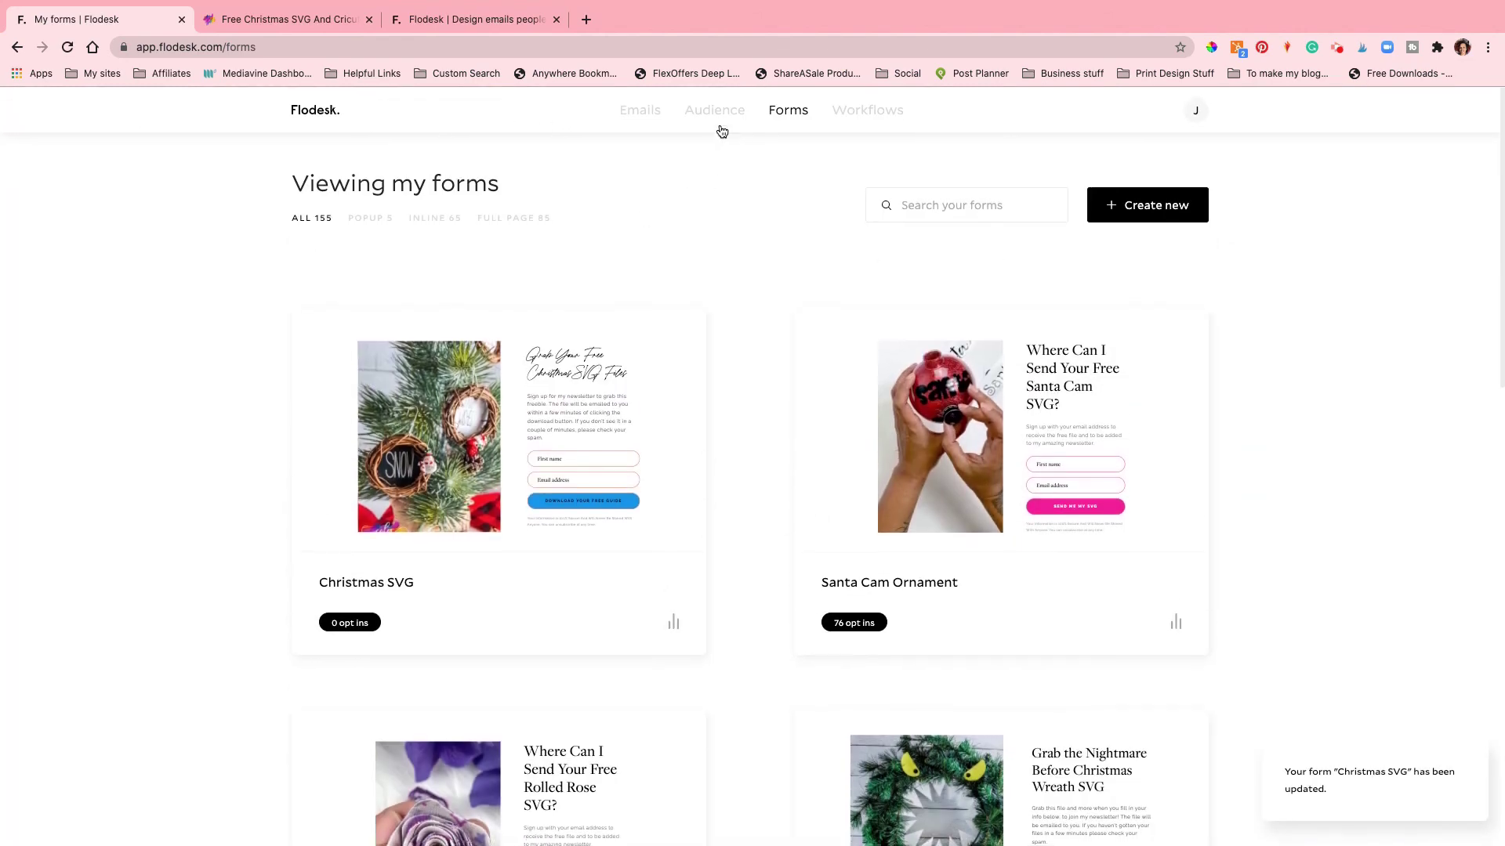
Step: Browse the Workflows, Segments and Forms pages, ending on My workflows with Free Christmas SVG published
click(856, 116)
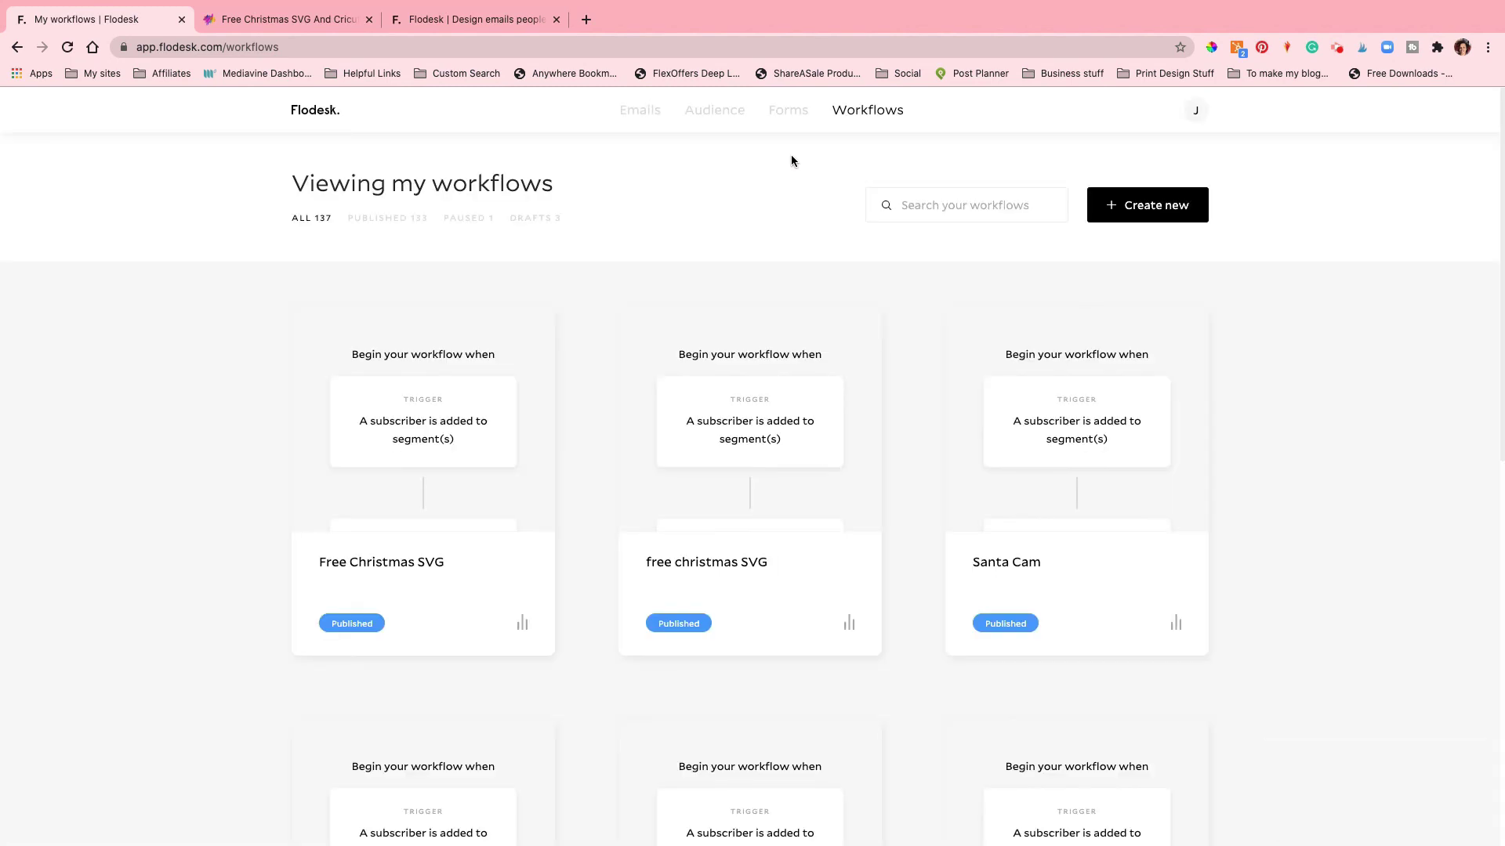
mouse_move(697, 125)
click(754, 177)
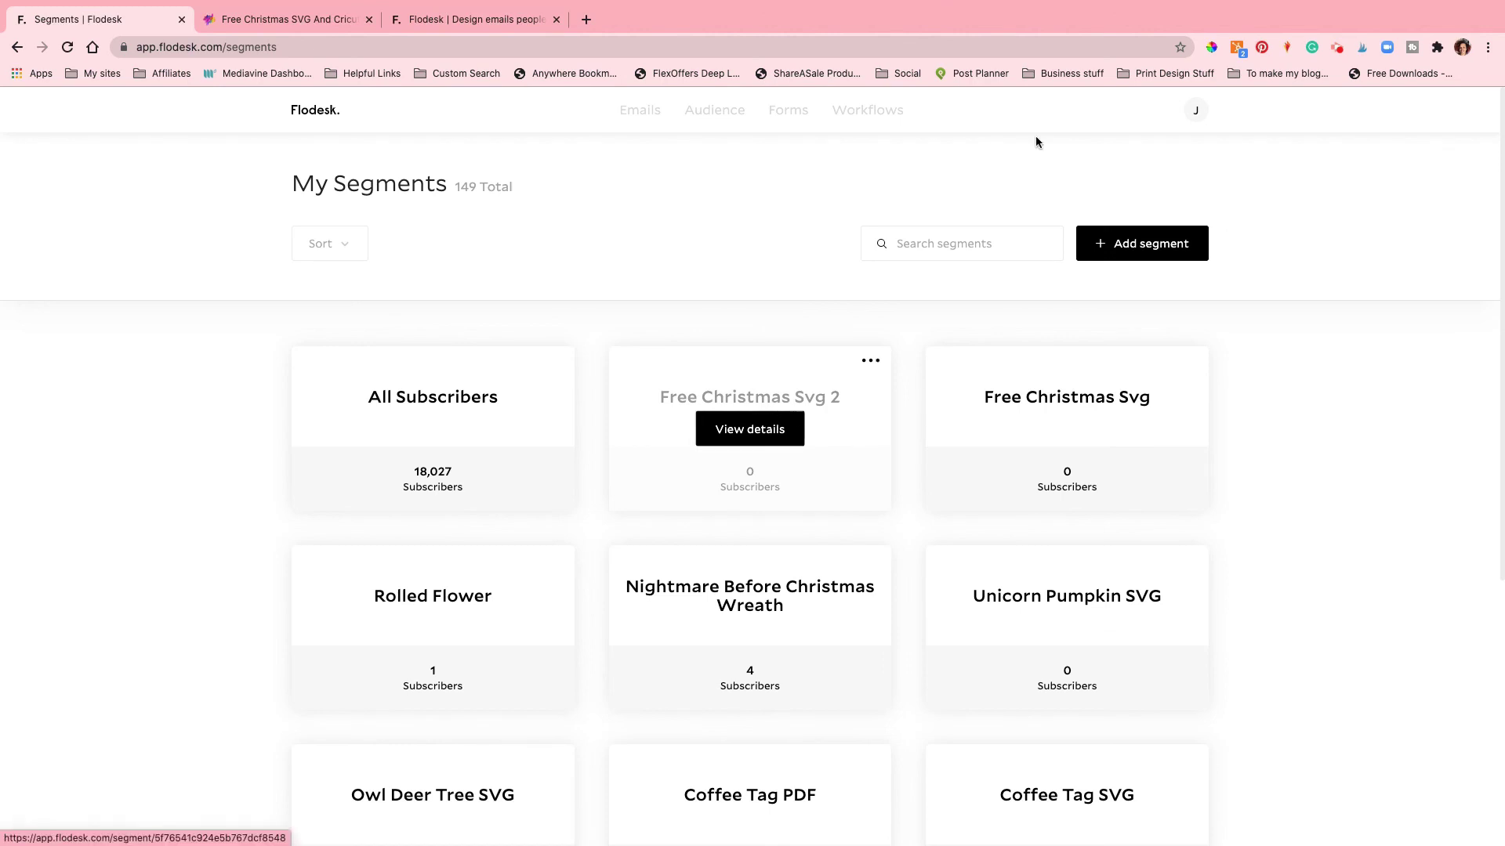
click(787, 110)
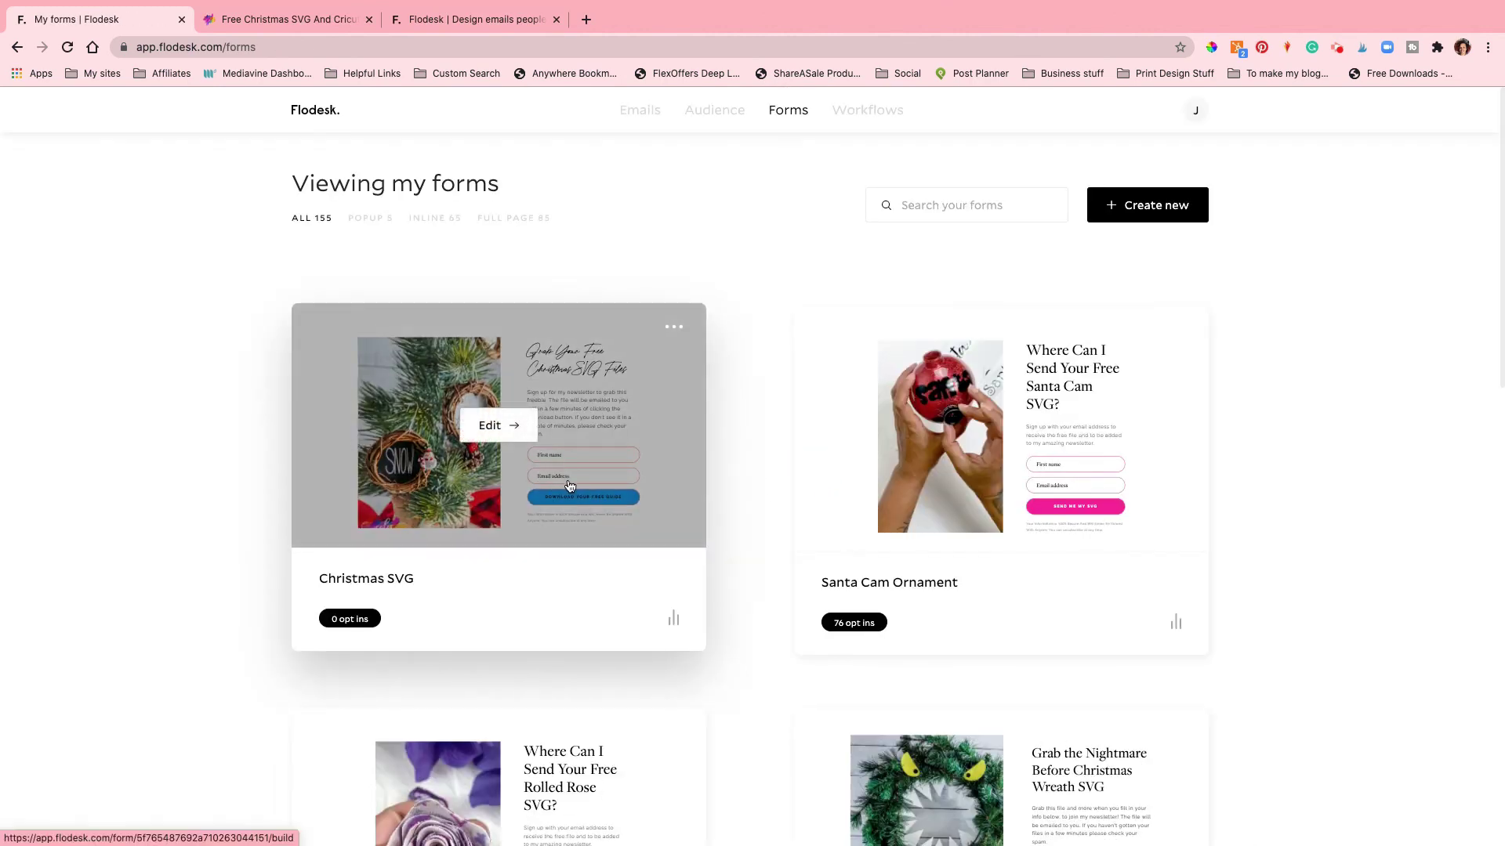
click(875, 119)
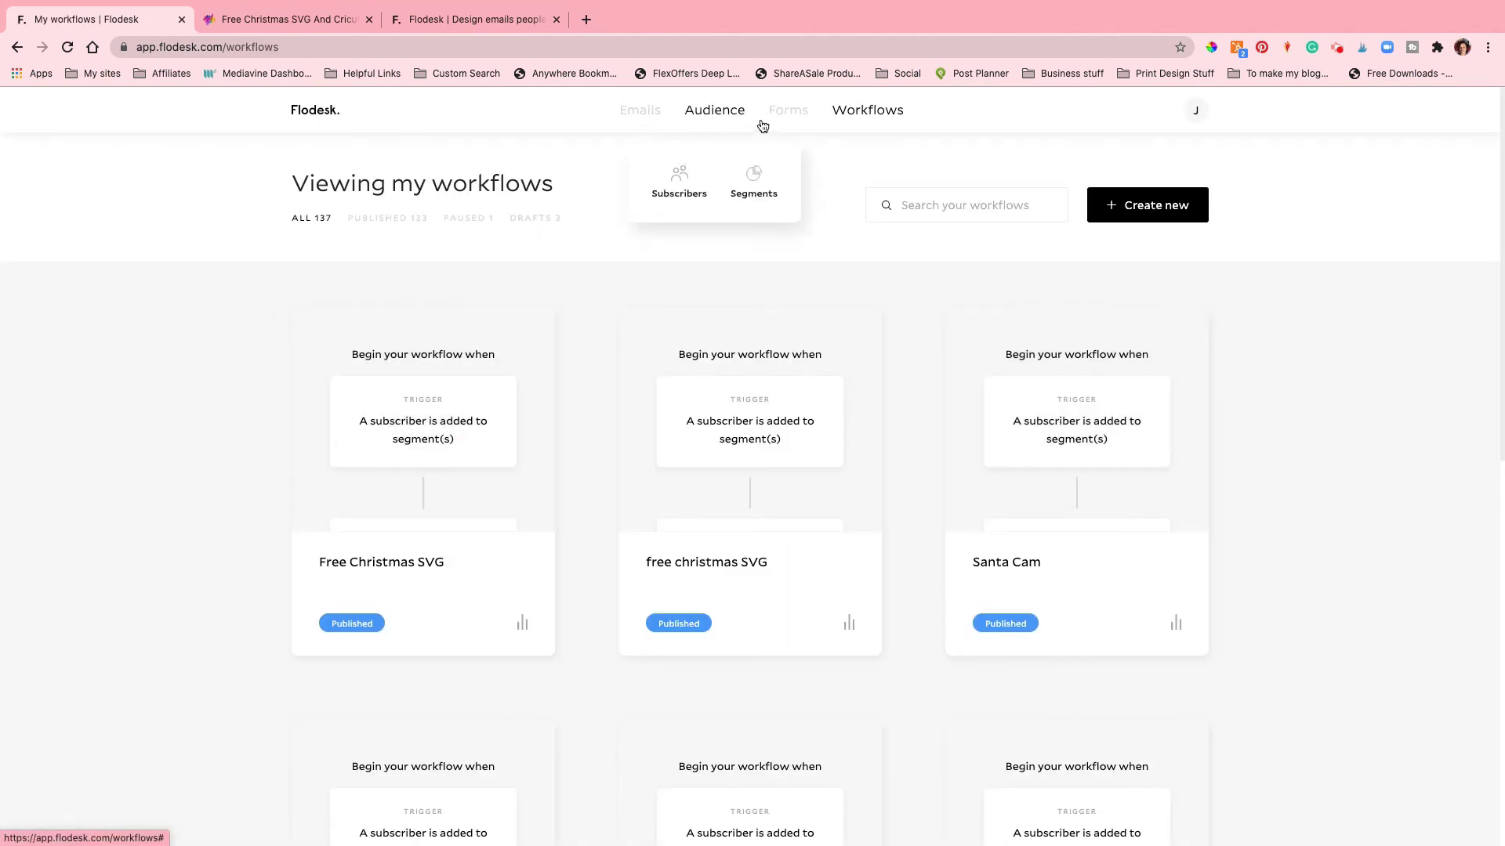
click(792, 117)
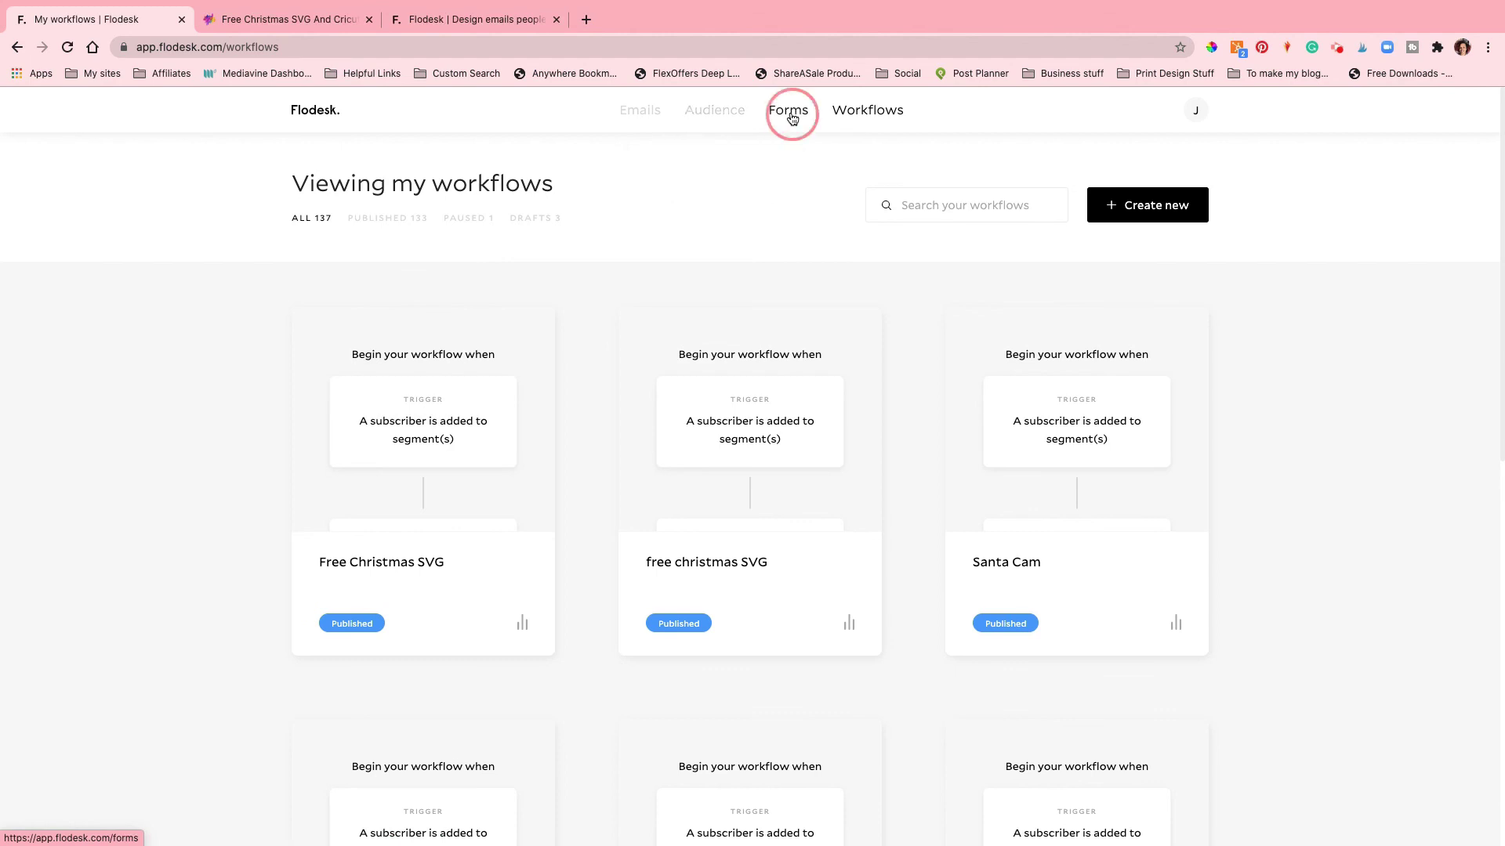
mouse_move(722, 118)
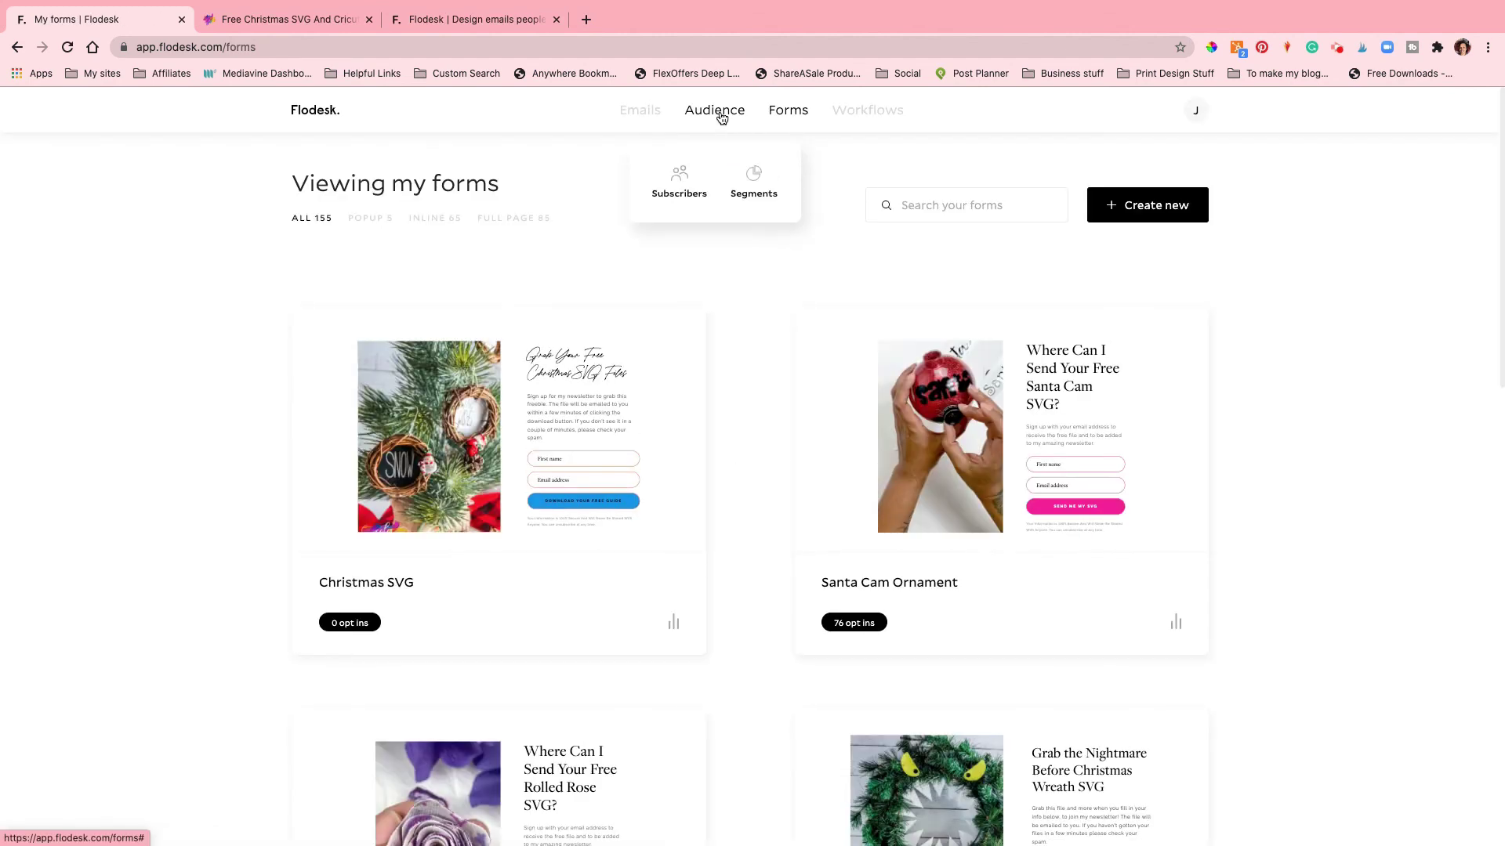
click(754, 180)
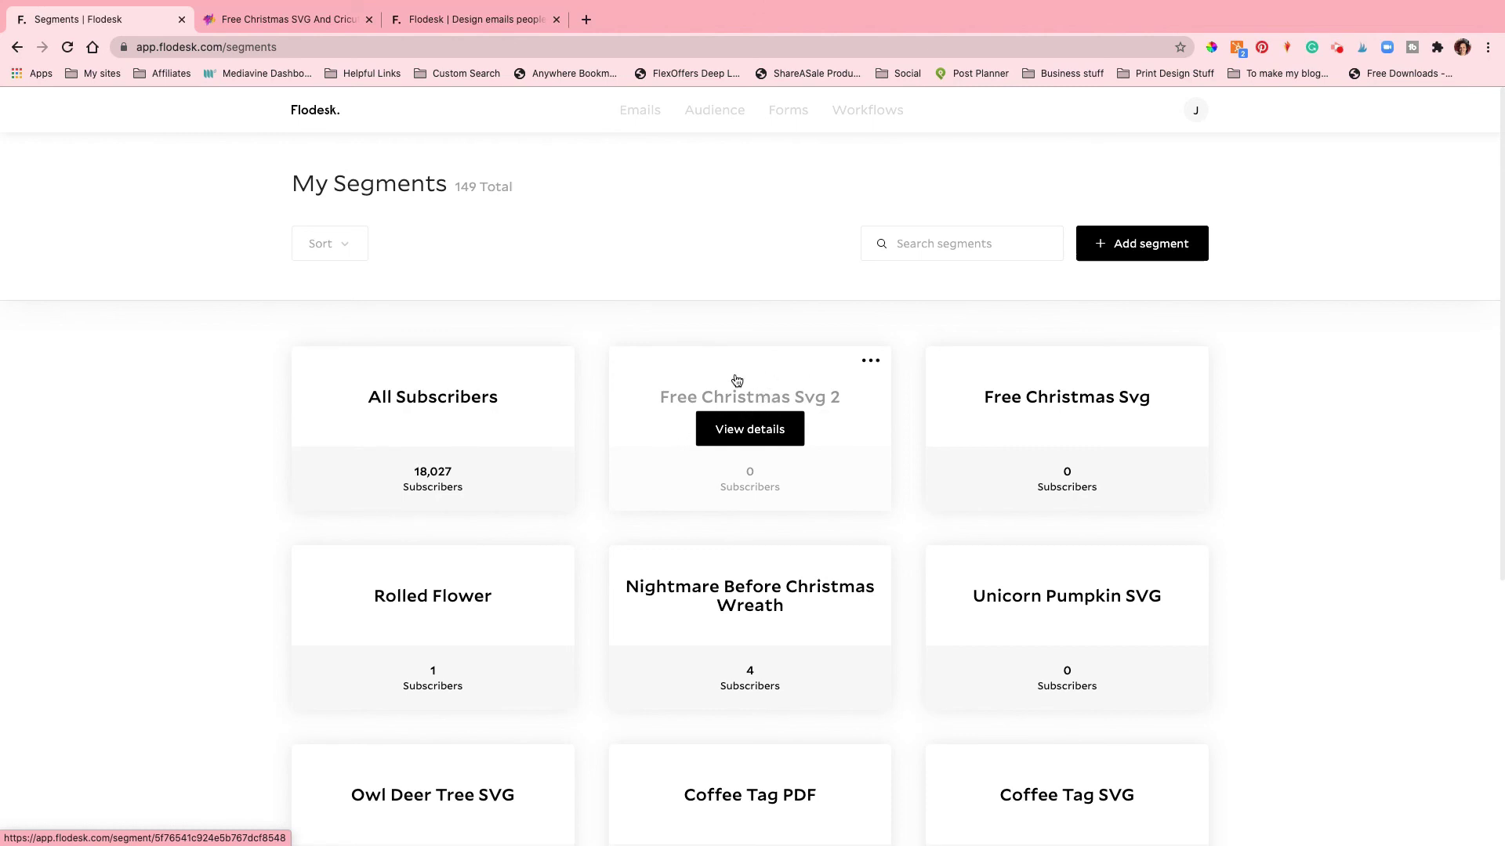
click(868, 109)
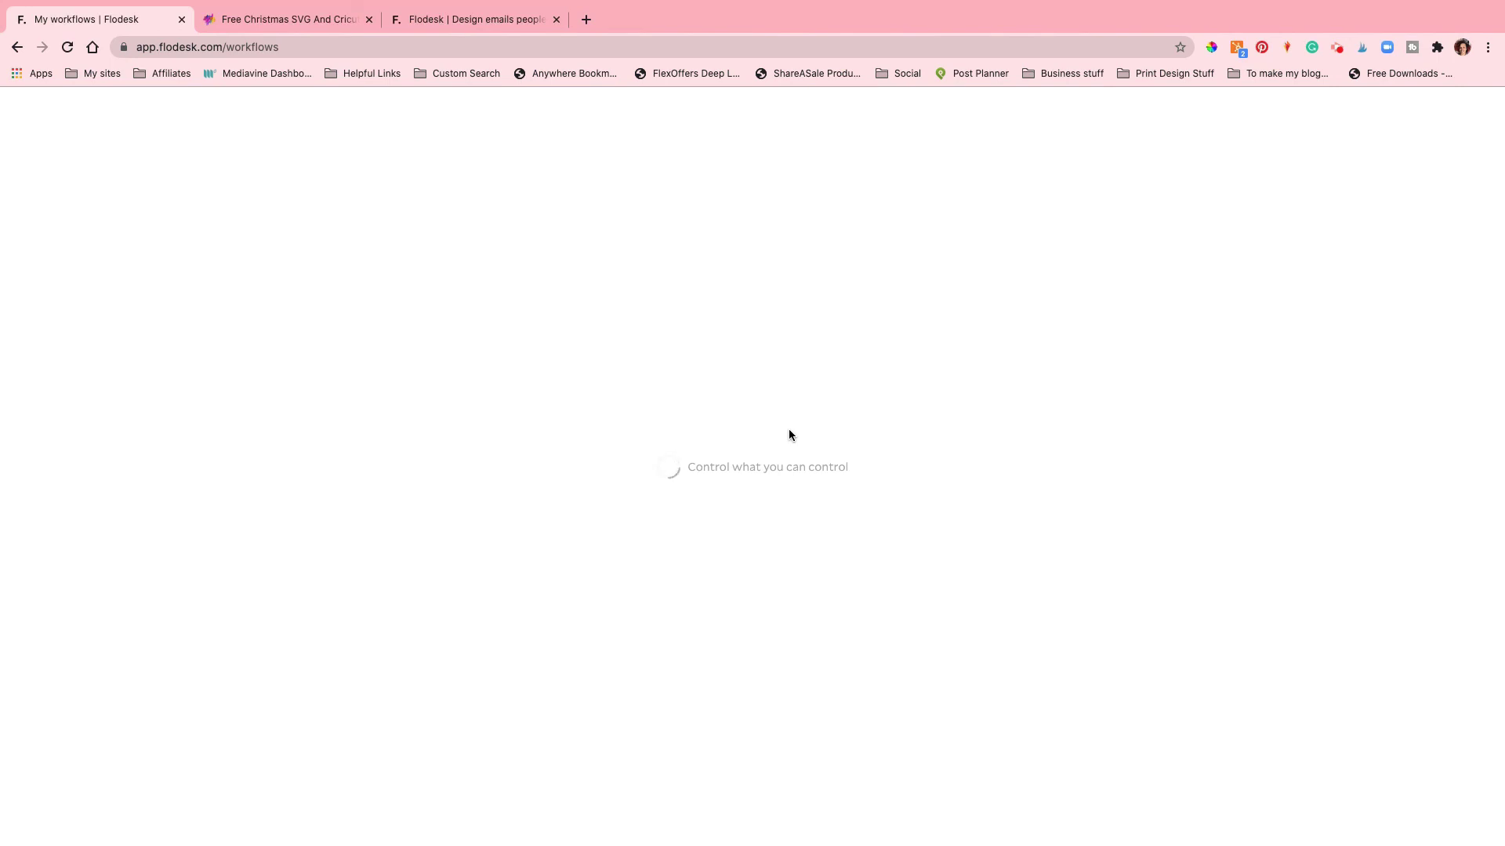
mouse_move(790, 436)
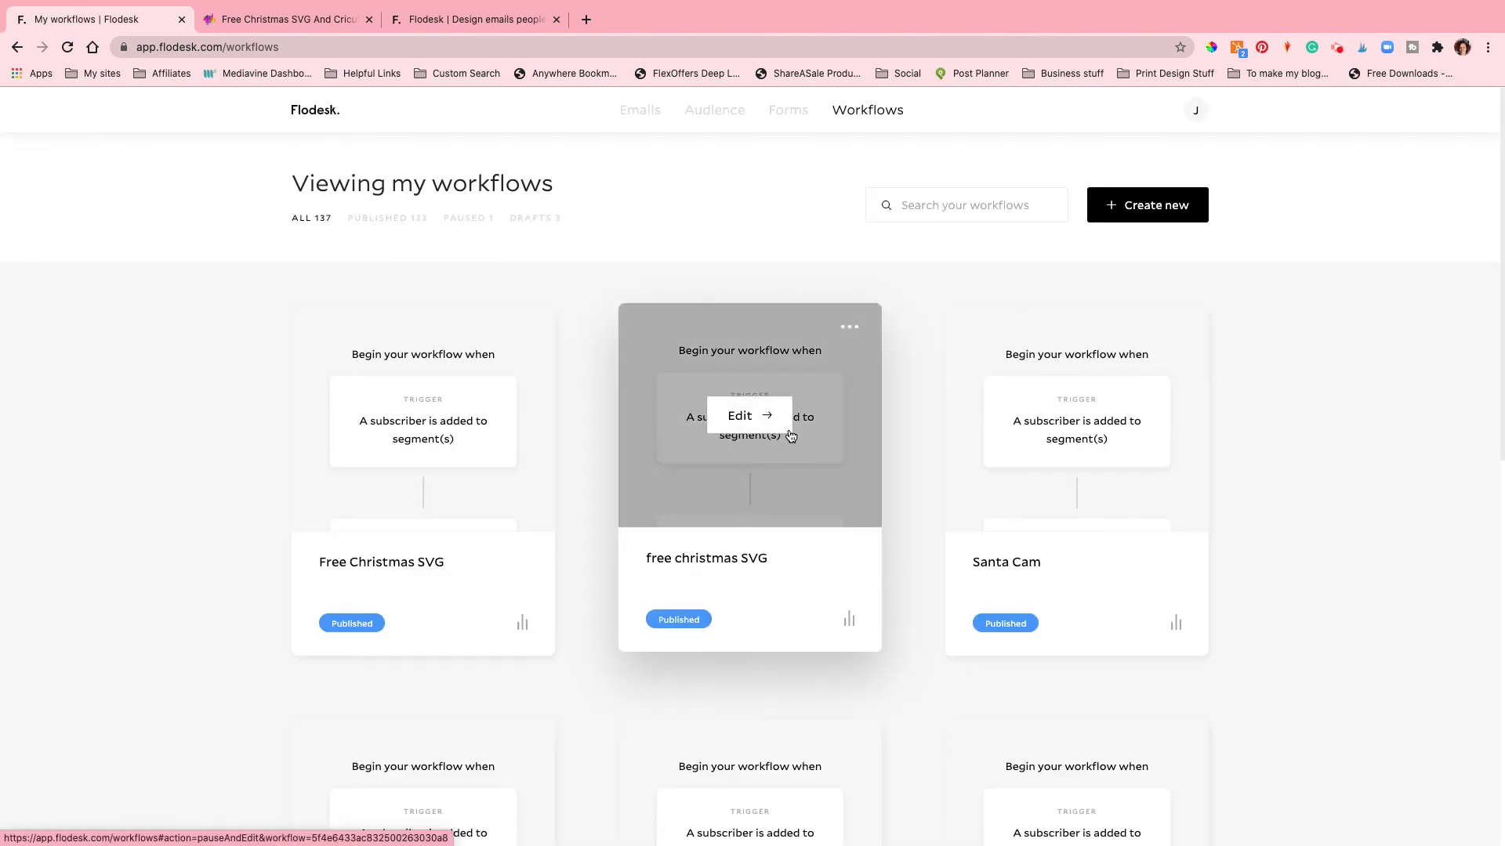